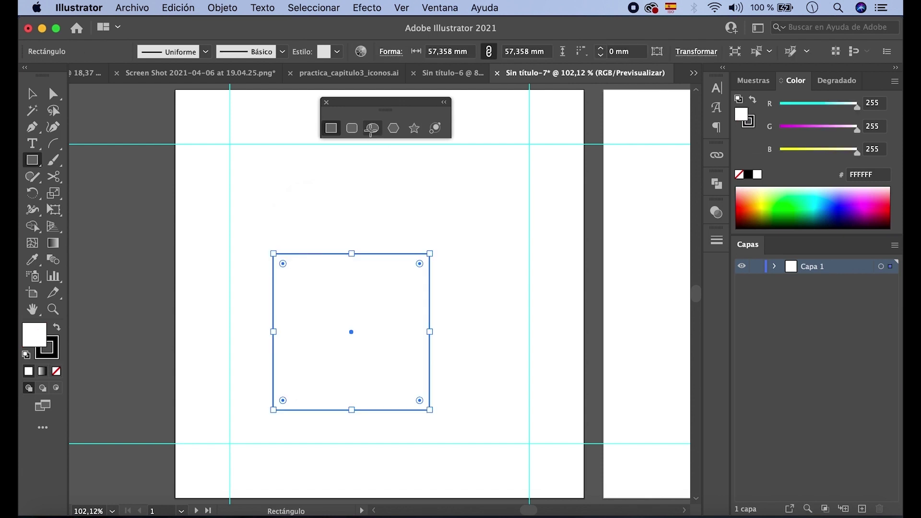
# Draw an ellipse about 65 by 62 mm and a hexagon overlapping the square on the first artboard.
pyautogui.click(373, 128)
pyautogui.moveTo(331, 208); pyautogui.dragTo(507, 377)
pyautogui.click(393, 128)
pyautogui.moveTo(480, 233); pyautogui.dragTo(552, 293)
pyautogui.press('v')
pyautogui.click(434, 379)
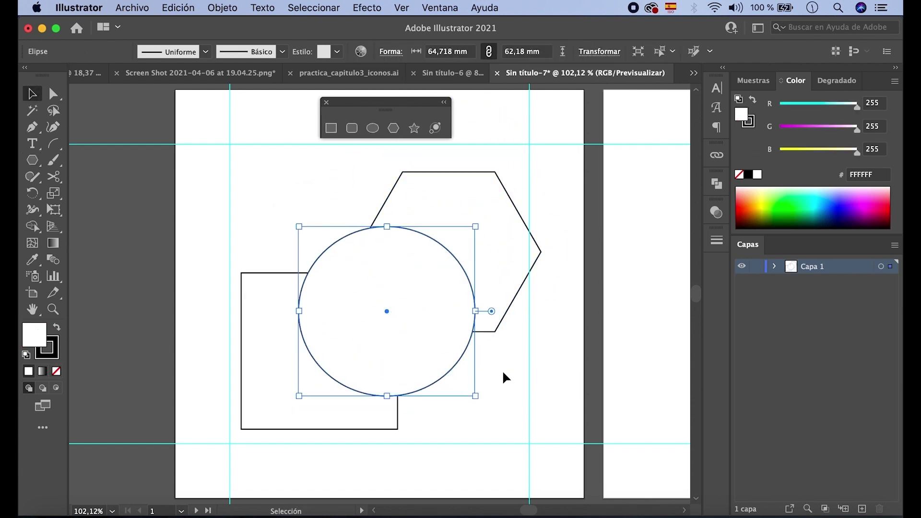
pyautogui.click(502, 372)
pyautogui.click(447, 375)
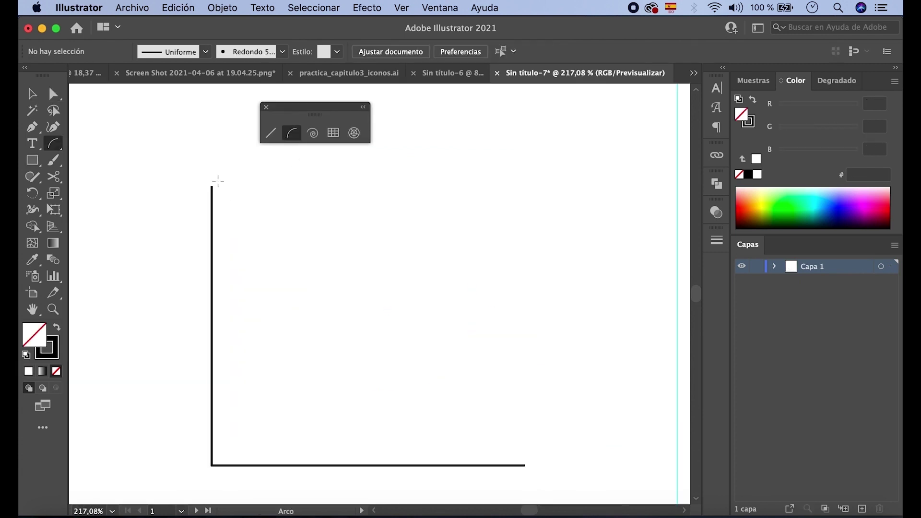
# Draw an arc about 54 by 48 mm joining the ends of the two perpendicular lines and select its lower end anchor.
pyautogui.moveTo(212, 185); pyautogui.dragTo(526, 464)
pyautogui.press('a')
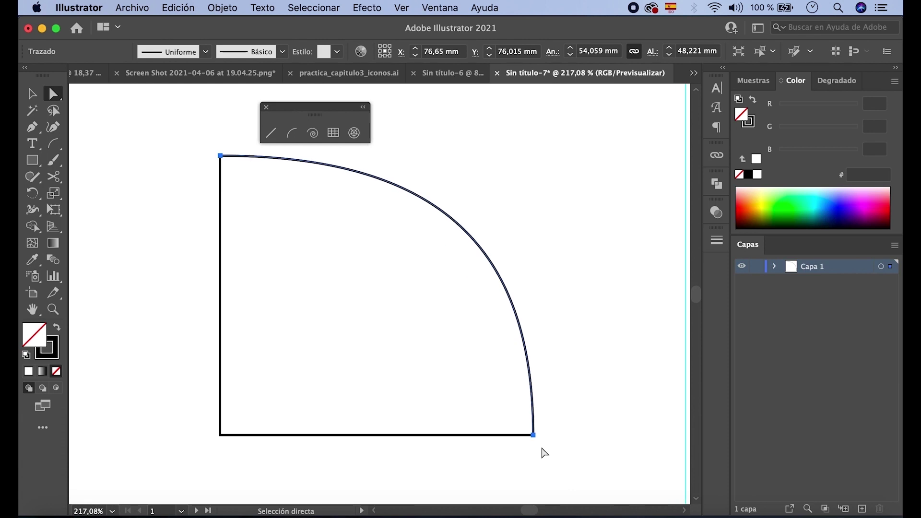
pyautogui.click(533, 434)
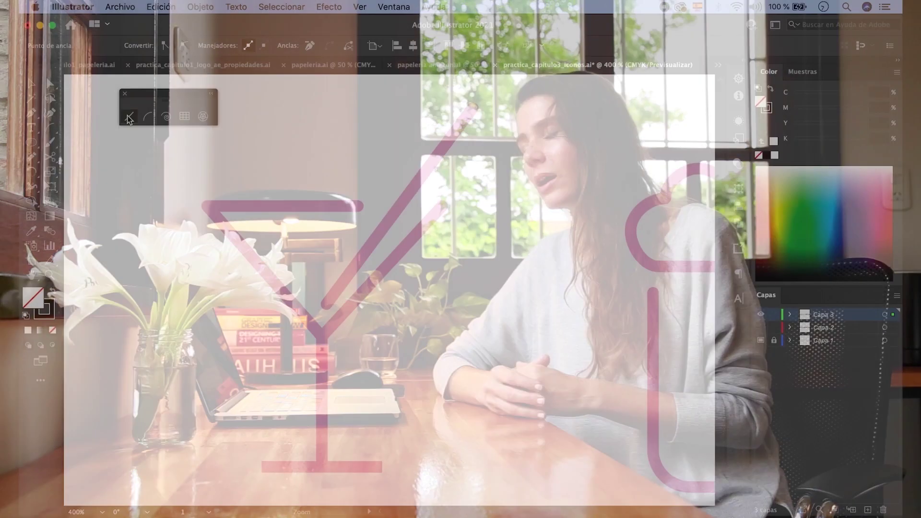
# Trace the cocktail glass's bowl sides, stem, base and long straw with straight line segments.
pyautogui.moveTo(359, 206)
pyautogui.mouseDown()
pyautogui.moveTo(205, 205)
pyautogui.moveTo(323, 333)
pyautogui.mouseUp()
pyautogui.moveTo(442, 205); pyautogui.dragTo(323, 333)
pyautogui.moveTo(322, 333); pyautogui.dragTo(323, 464)
pyautogui.moveTo(263, 466); pyautogui.dragTo(384, 466)
pyautogui.moveTo(473, 108); pyautogui.dragTo(326, 304)
# Trace the straight edges of the beer mug: the foam's lower line, both sides and the base.
pyautogui.moveTo(309, 244); pyautogui.dragTo(463, 245)
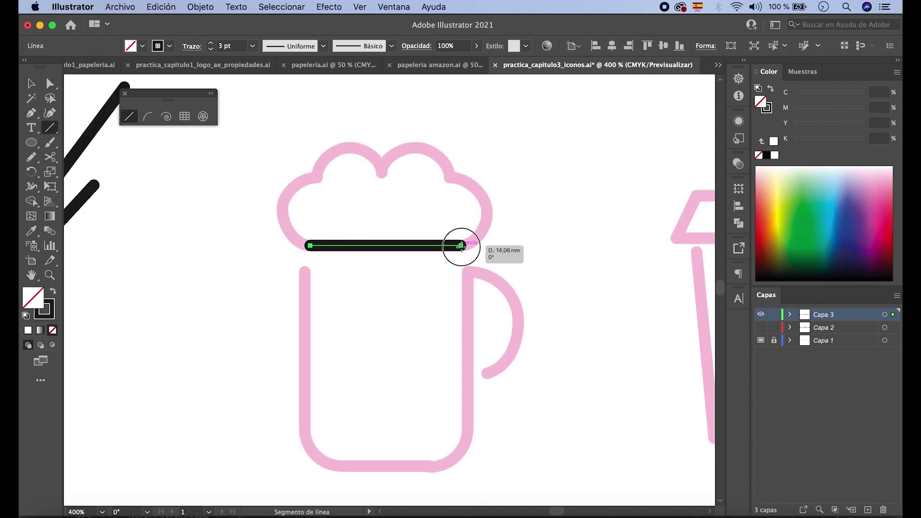
pyautogui.moveTo(304, 271); pyautogui.dragTo(305, 434)
pyautogui.moveTo(468, 271); pyautogui.dragTo(467, 434)
pyautogui.moveTo(331, 466); pyautogui.dragTo(438, 466)
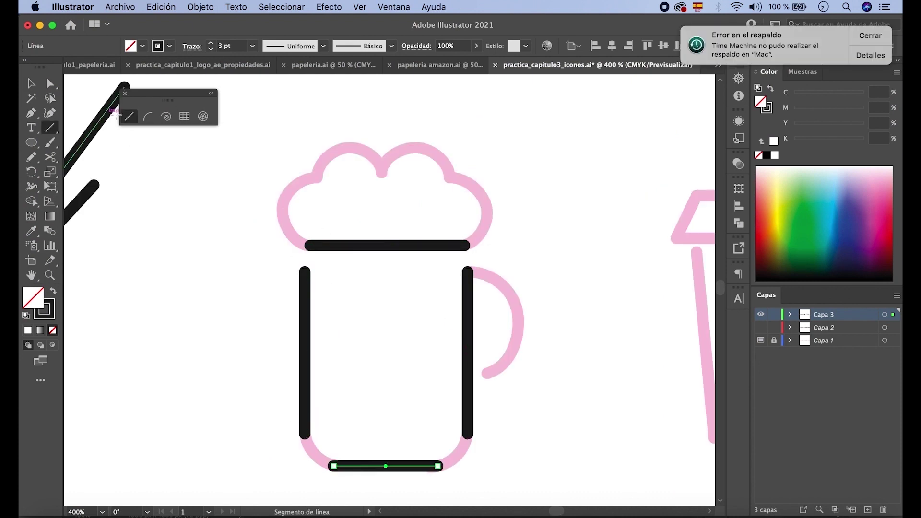
# Trace a foam curve, the mug's handle and its lower-left corner with arcs.
pyautogui.click(148, 116)
pyautogui.moveTo(317, 168); pyautogui.dragTo(383, 168)
pyautogui.moveTo(467, 272)
pyautogui.mouseDown()
pyautogui.moveTo(519, 315)
pyautogui.moveTo(487, 374)
pyautogui.mouseUp()
pyautogui.moveTo(305, 437); pyautogui.dragTo(331, 466)
# Trace the cup icon's two slanted sides and lid edges with straight line segments.
pyautogui.moveTo(343, 290); pyautogui.dragTo(359, 479)
pyautogui.moveTo(504, 290); pyautogui.dragTo(482, 478)
pyautogui.moveTo(321, 278); pyautogui.dragTo(520, 278)
pyautogui.moveTo(499, 235); pyautogui.dragTo(520, 277)
# Trace the remaining strokes of the icon set and join the selected open path ends.
pyautogui.moveTo(482, 90); pyautogui.dragTo(441, 129)
pyautogui.moveTo(441, 130); pyautogui.dragTo(482, 167)
pyautogui.moveTo(482, 130); pyautogui.dragTo(474, 208)
pyautogui.moveTo(528, 226); pyautogui.dragTo(336, 294)
pyautogui.moveTo(514, 446); pyautogui.dragTo(366, 487)
pyautogui.hotkey('ctrl', 'j')
pyautogui.press('a')
pyautogui.hscroll(5, 385, 217)
pyautogui.hotkey('ctrl', '0')
pyautogui.click(329, 341)
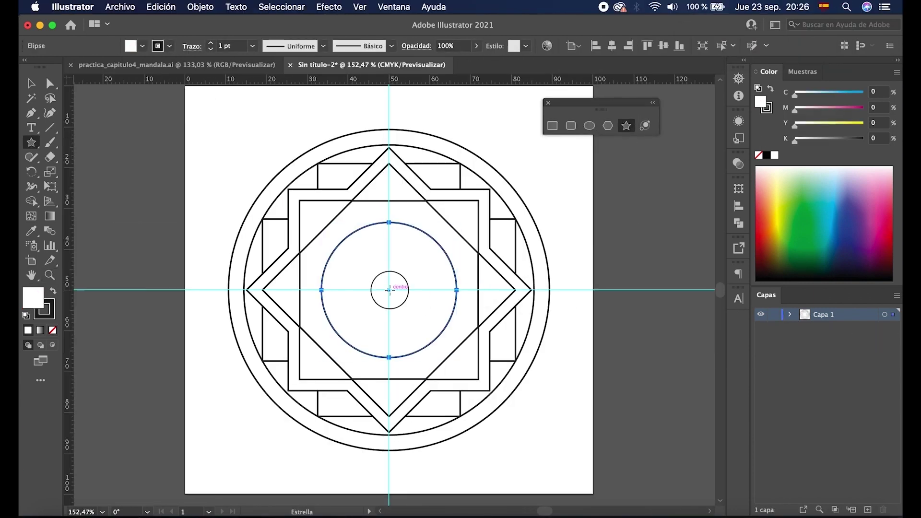
# Draw star shapes outward from the mandala's centre guides, reducing the number of points.
pyautogui.moveTo(389, 290); pyautogui.dragTo(500, 290)
pyautogui.press('Down')
pyautogui.moveTo(389, 289); pyautogui.dragTo(438, 290)
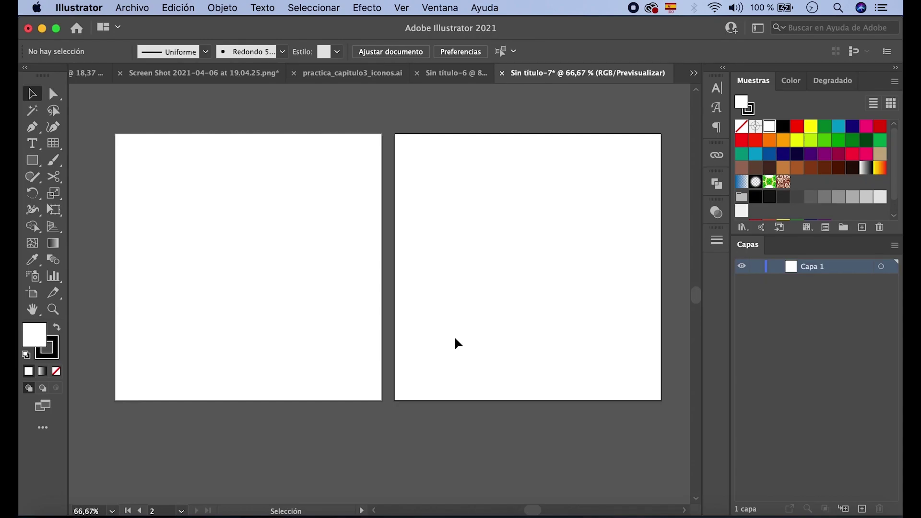
# Show the rulers in the document window.
pyautogui.click(402, 8)
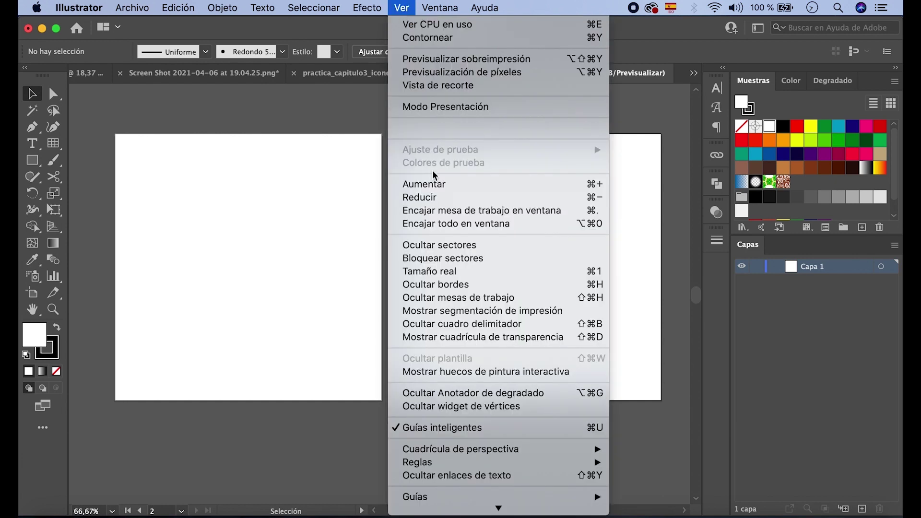
pyautogui.moveTo(465, 464)
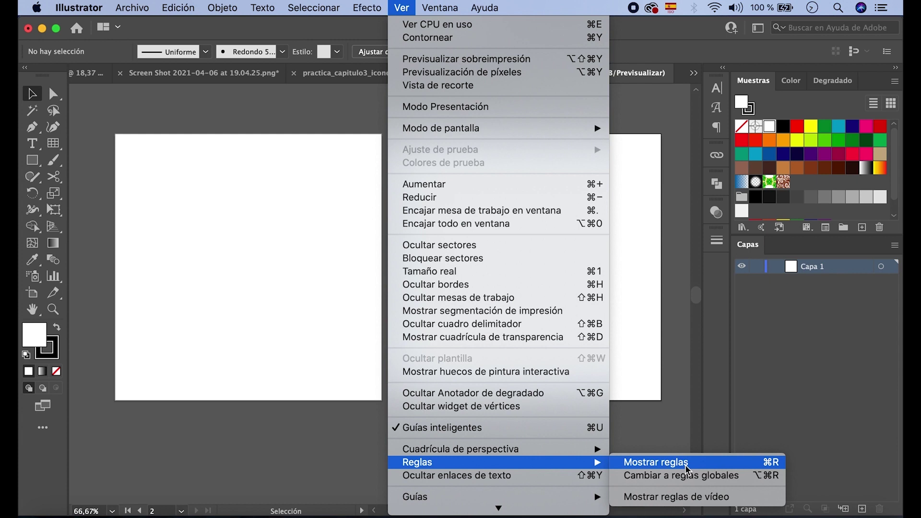
pyautogui.click(758, 462)
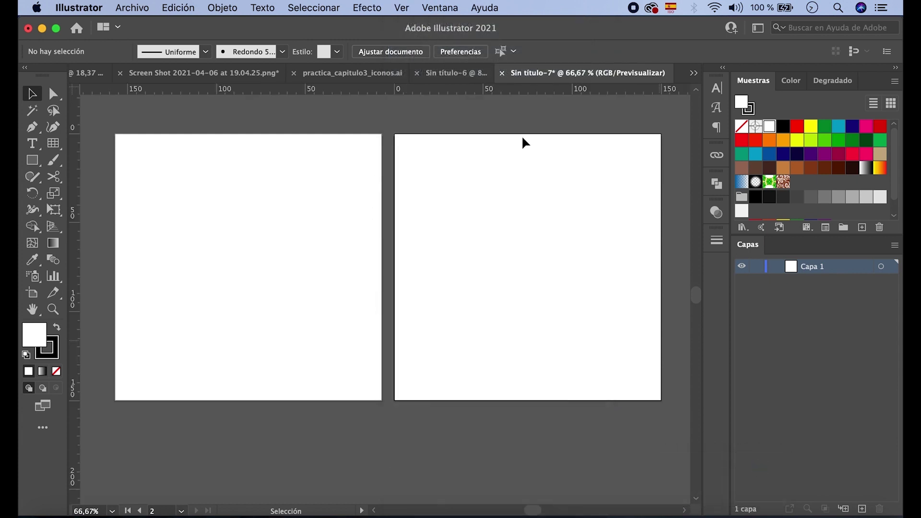
# Look up the ruler visibility options and their shortcut without changing anything.
pyautogui.click(408, 7)
pyautogui.scroll(-3, 449, 417)
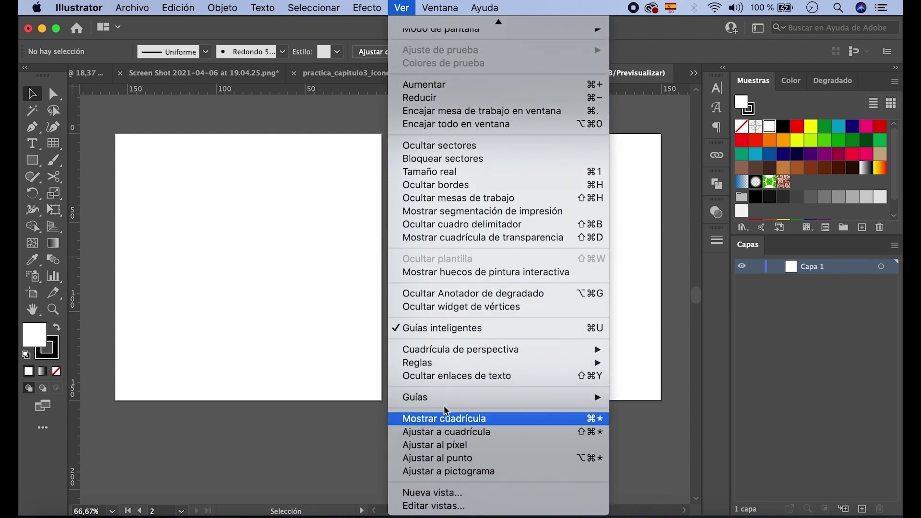
pyautogui.moveTo(448, 366)
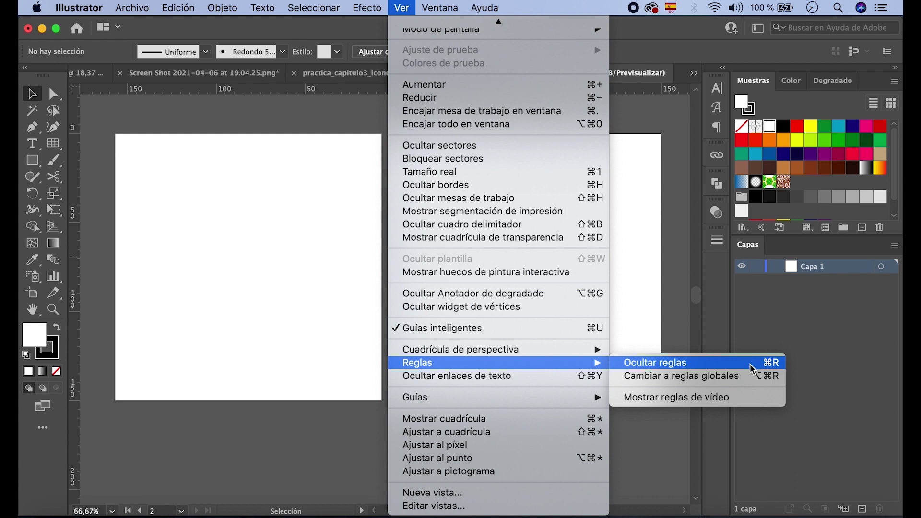
pyautogui.click(331, 312)
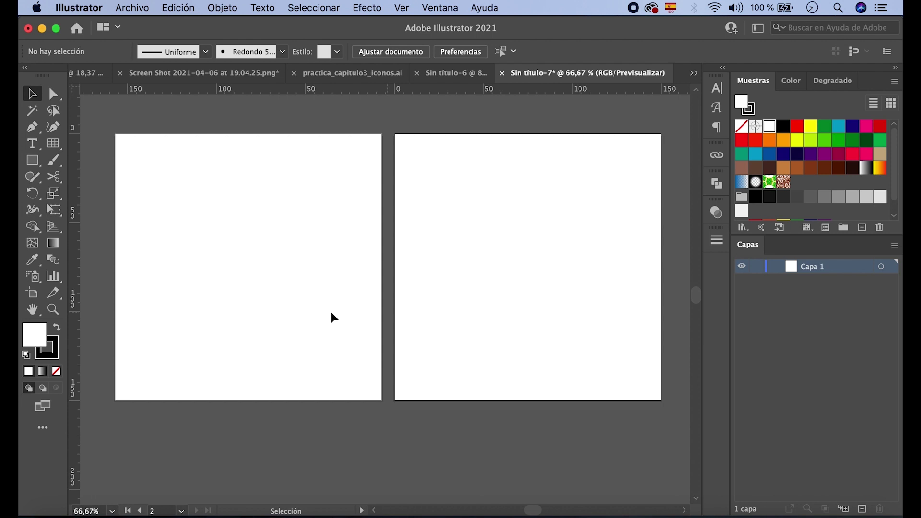
# Make the first artboard active and review the measurement units offered for the horizontal and vertical rulers.
pyautogui.click(331, 313)
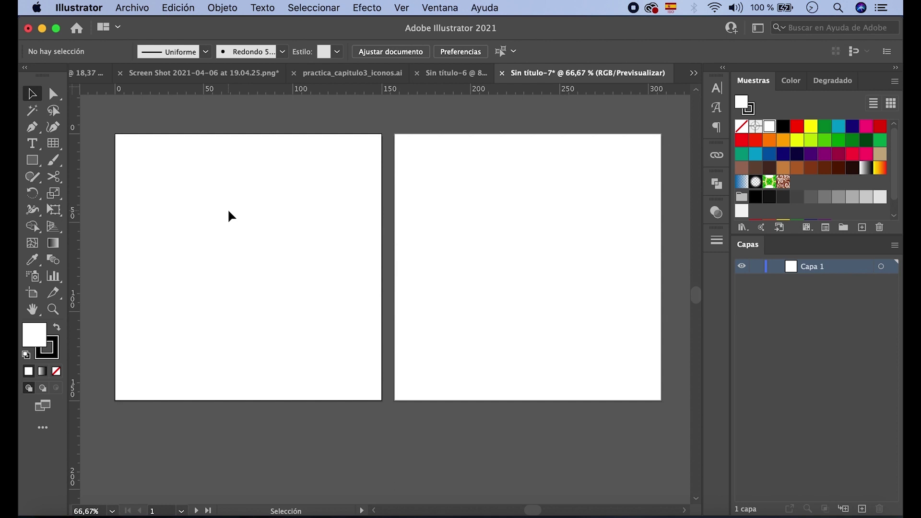
pyautogui.rightClick(262, 91)
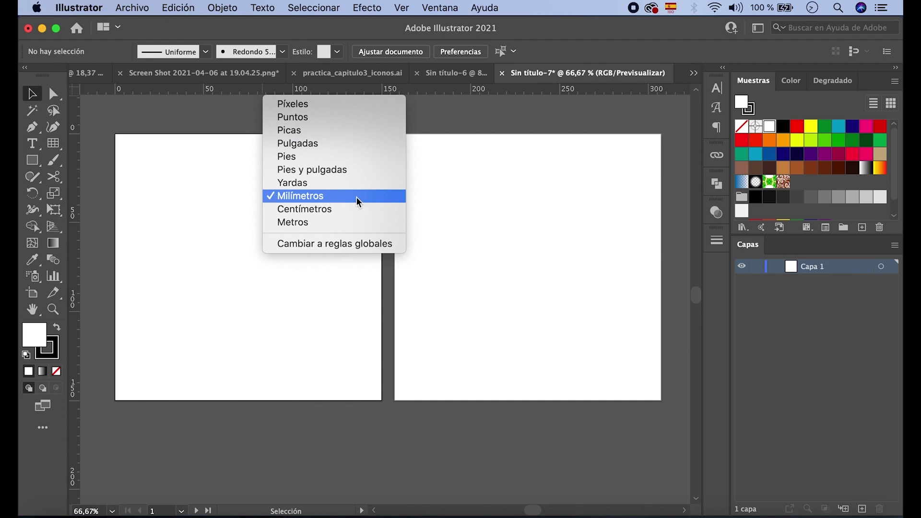
pyautogui.click(145, 216)
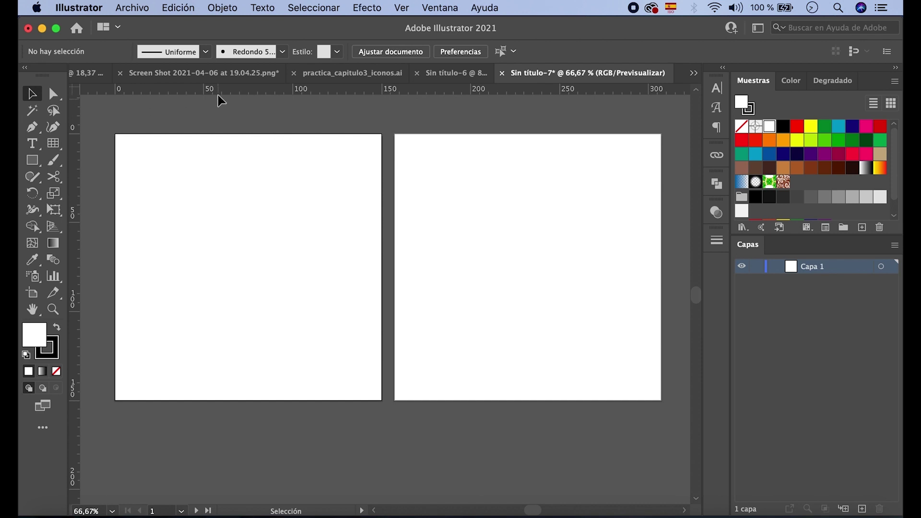
pyautogui.rightClick(76, 179)
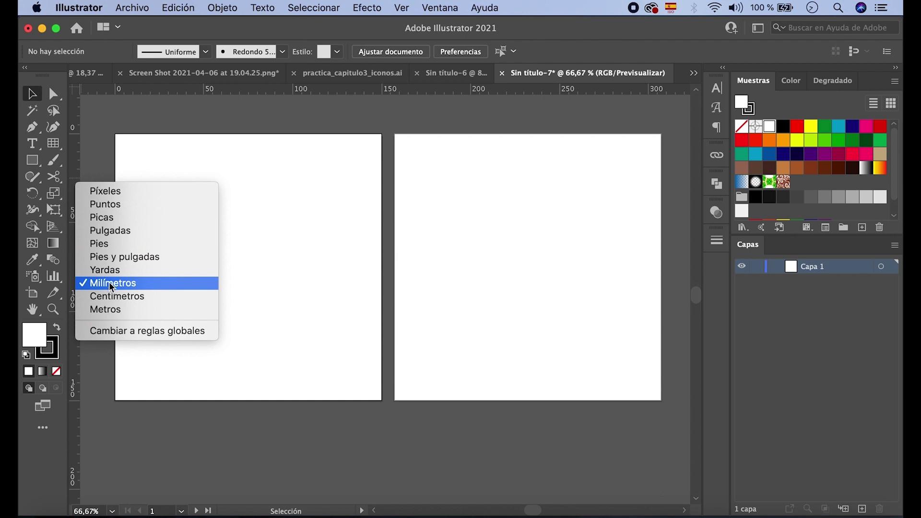
pyautogui.click(319, 155)
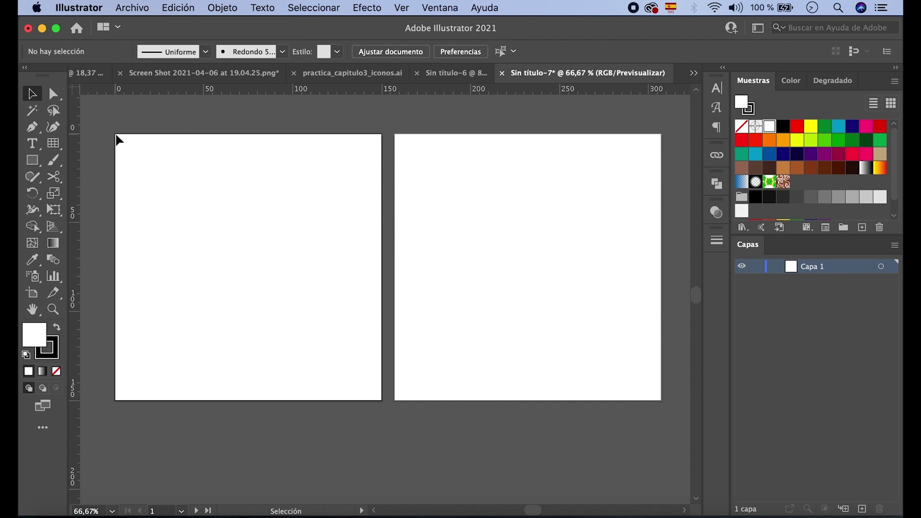
# Activate the second and first artboards alternately to compare where the ruler origin sits.
pyautogui.click(435, 158)
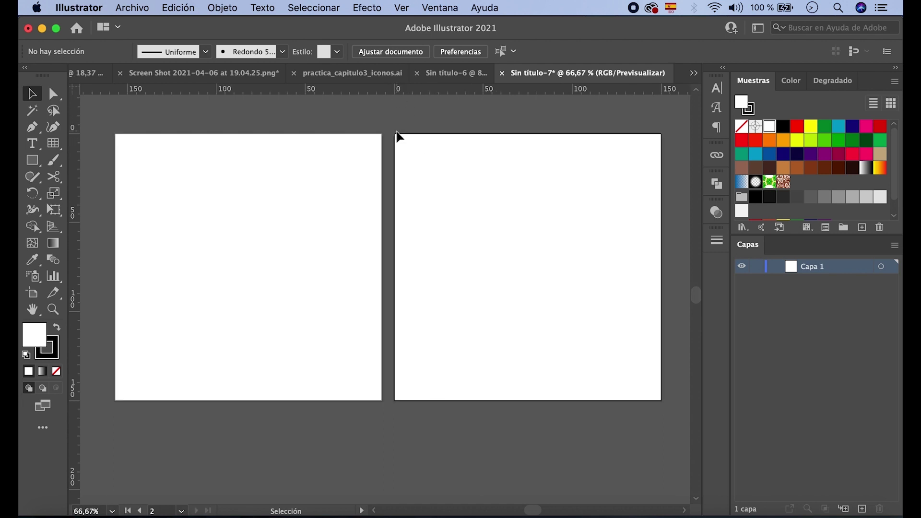
pyautogui.click(325, 151)
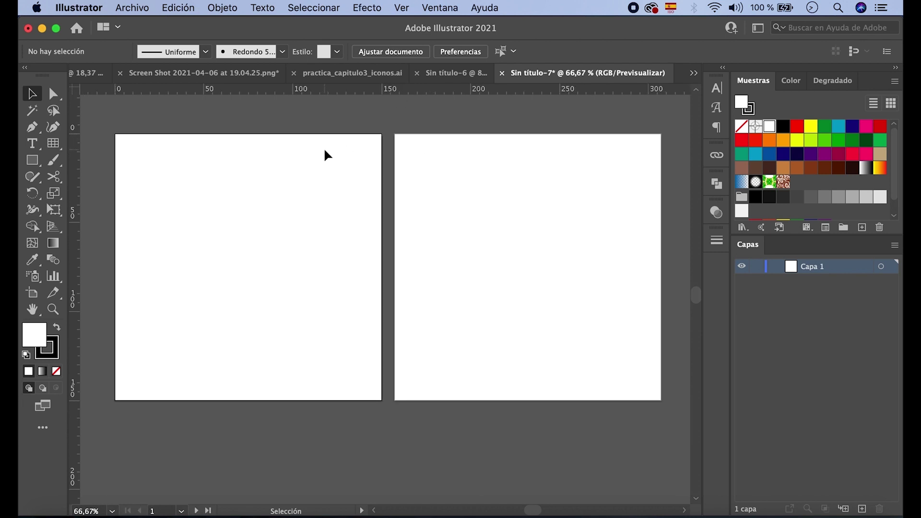
pyautogui.click(446, 175)
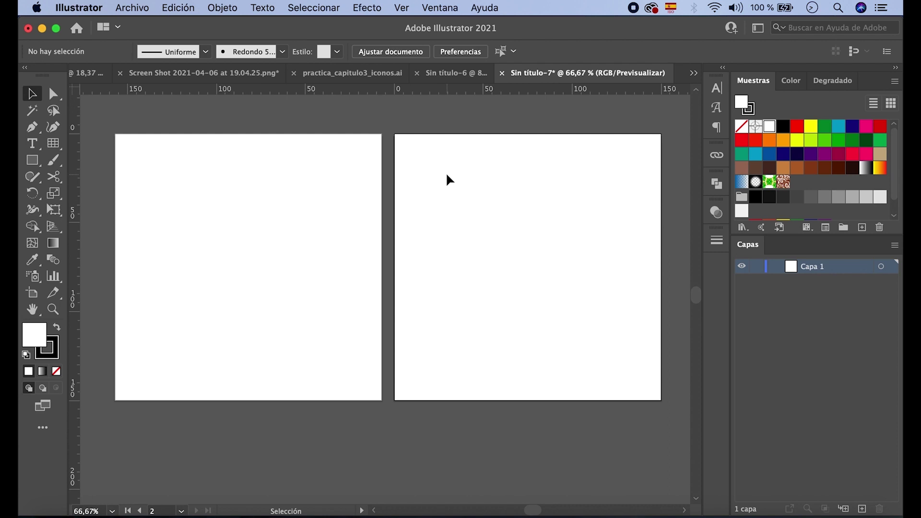
pyautogui.click(288, 183)
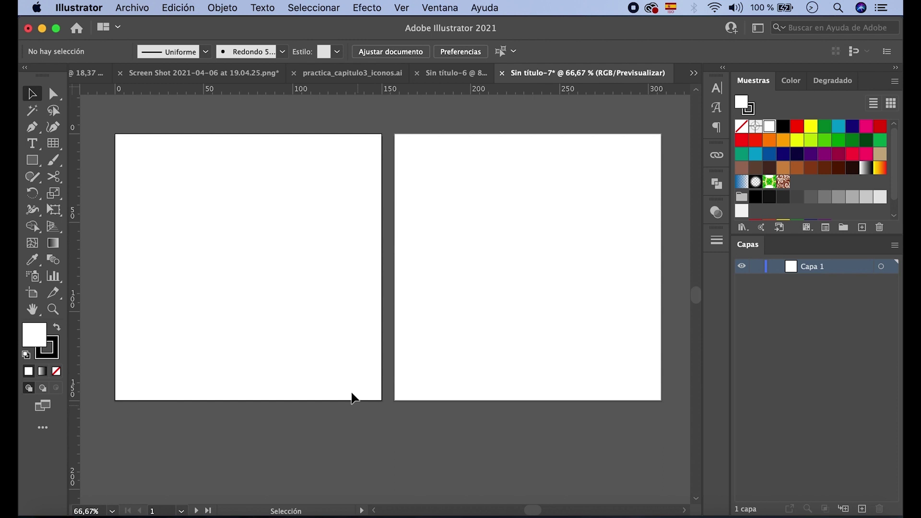
# Switch to global rulers and activate each artboard in turn to check the ruler origin.
pyautogui.rightClick(237, 92)
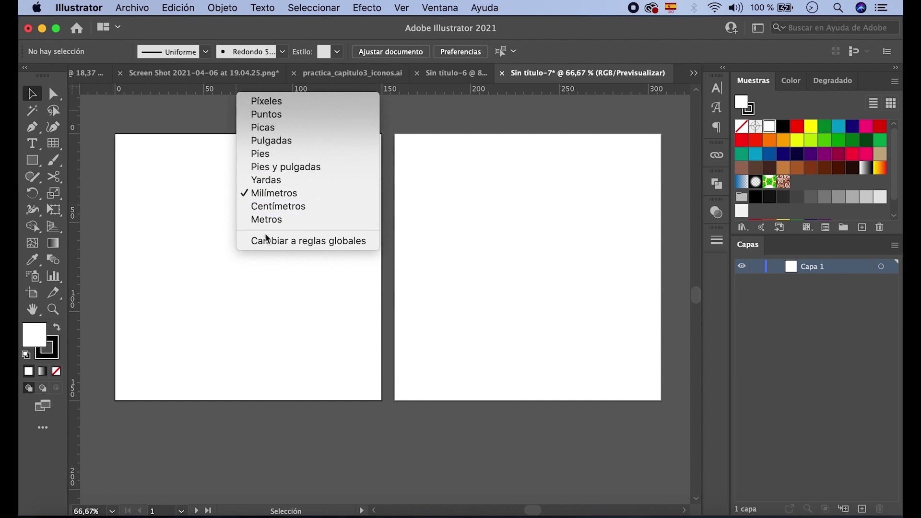
pyautogui.click(308, 244)
pyautogui.click(482, 220)
pyautogui.click(313, 222)
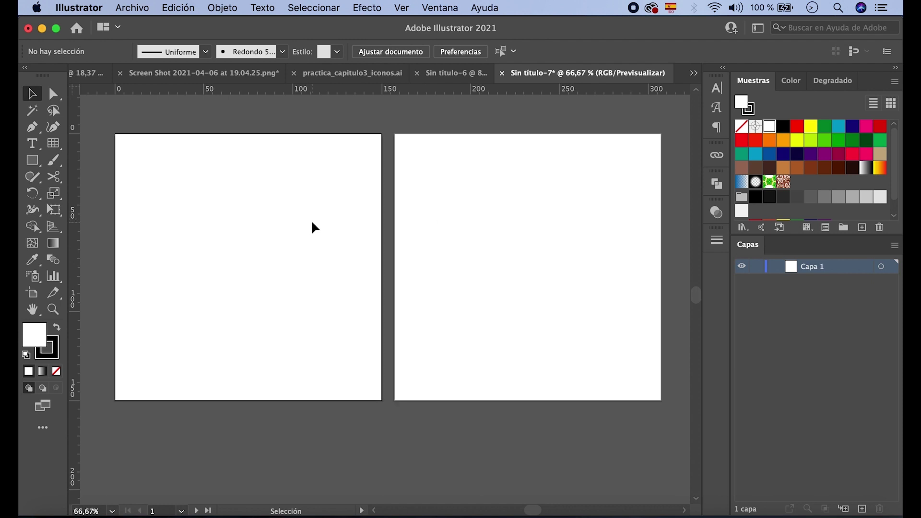
pyautogui.click(444, 229)
pyautogui.click(227, 232)
# Switch the rulers back to artboard rulers.
pyautogui.rightClick(153, 89)
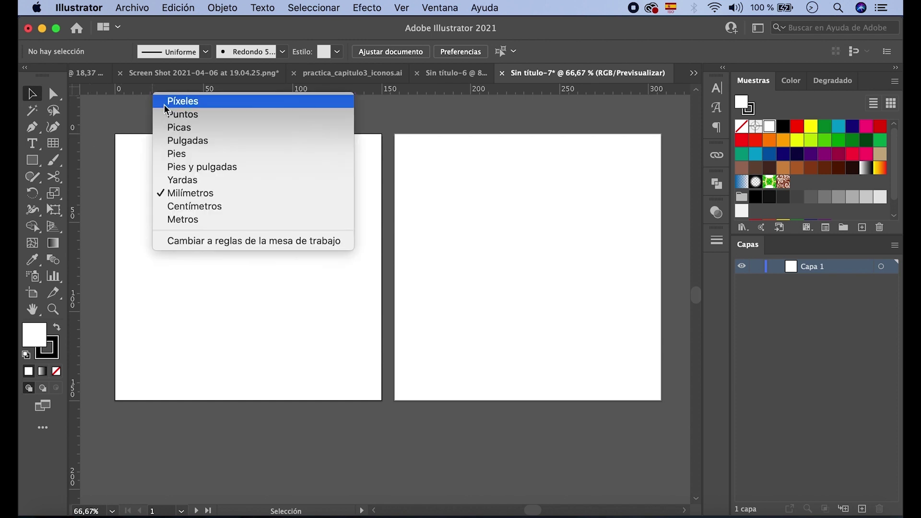
pyautogui.click(228, 241)
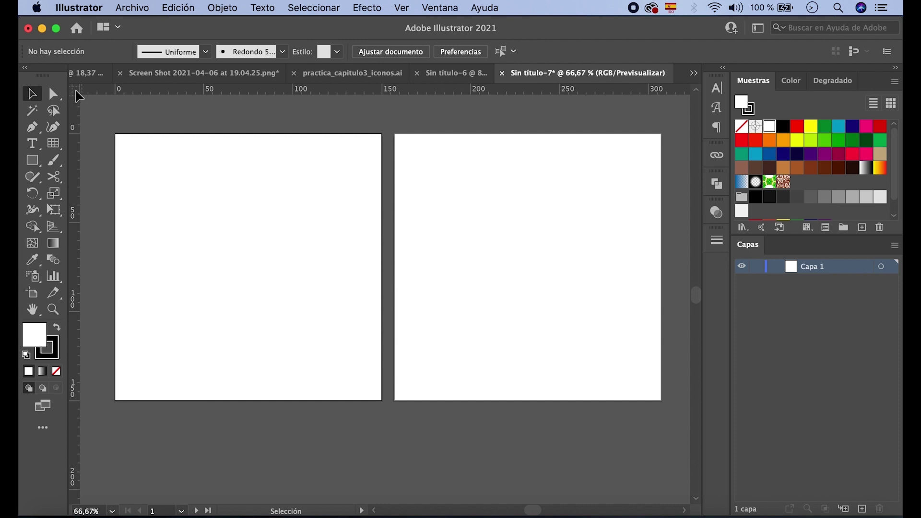
# Move the ruler origin to the first artboard's upper-right corner and return it to the upper-left corner.
pyautogui.moveTo(76, 91); pyautogui.dragTo(381, 138)
pyautogui.moveTo(76, 96); pyautogui.dragTo(117, 94)
# Show the grid over the artboards.
pyautogui.click(402, 10)
pyautogui.scroll(-3, 428, 201)
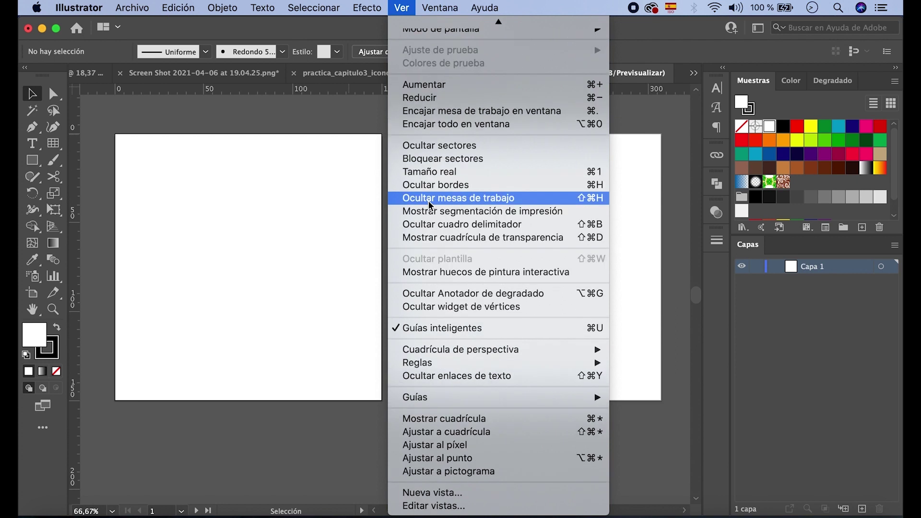
pyautogui.click(452, 421)
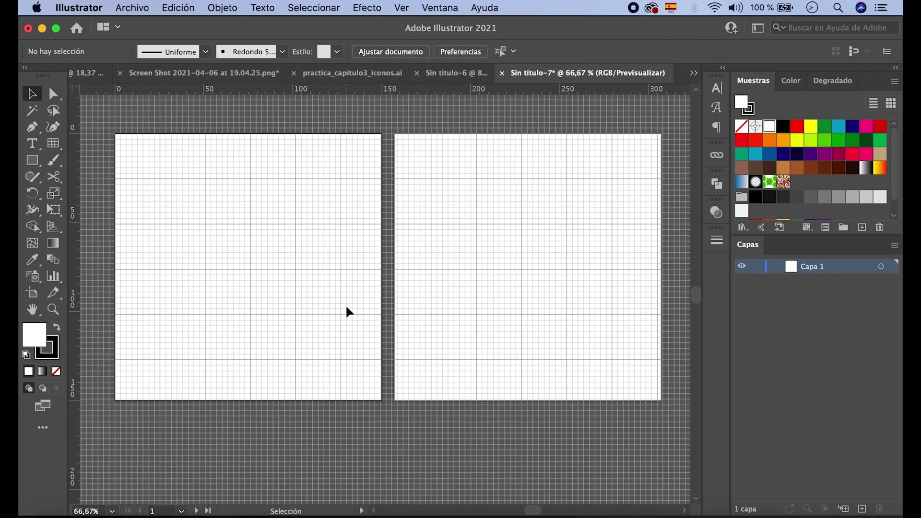
# Draw a circle in the lower-right area of the first artboard and deselect it.
pyautogui.press('l')
pyautogui.moveTo(236, 234); pyautogui.dragTo(362, 359)
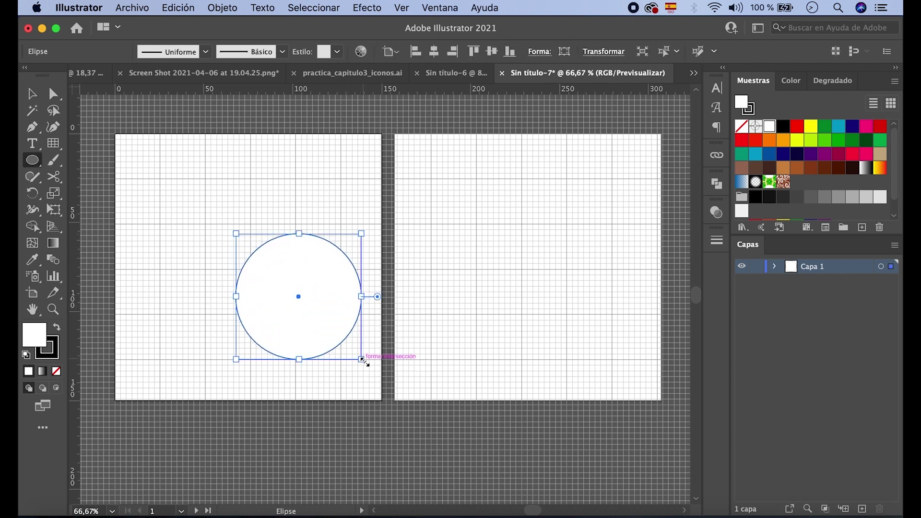
pyautogui.click(33, 94)
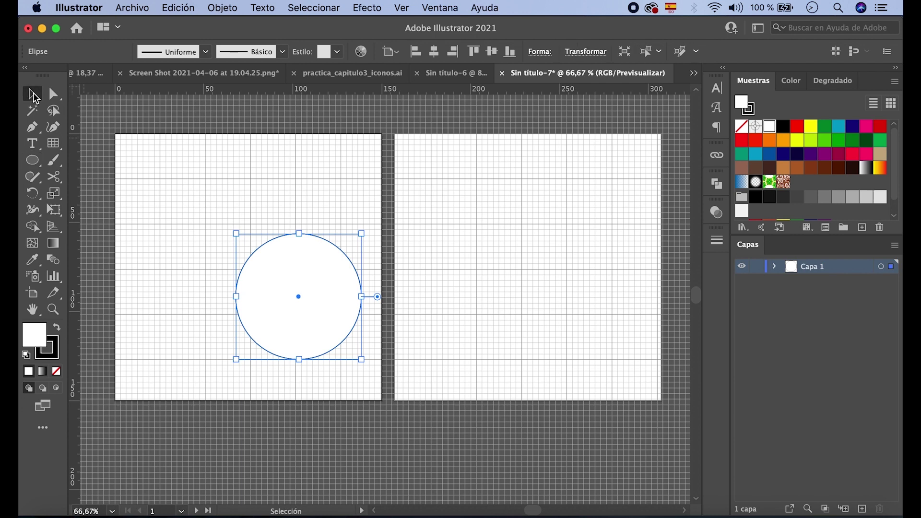
pyautogui.click(222, 261)
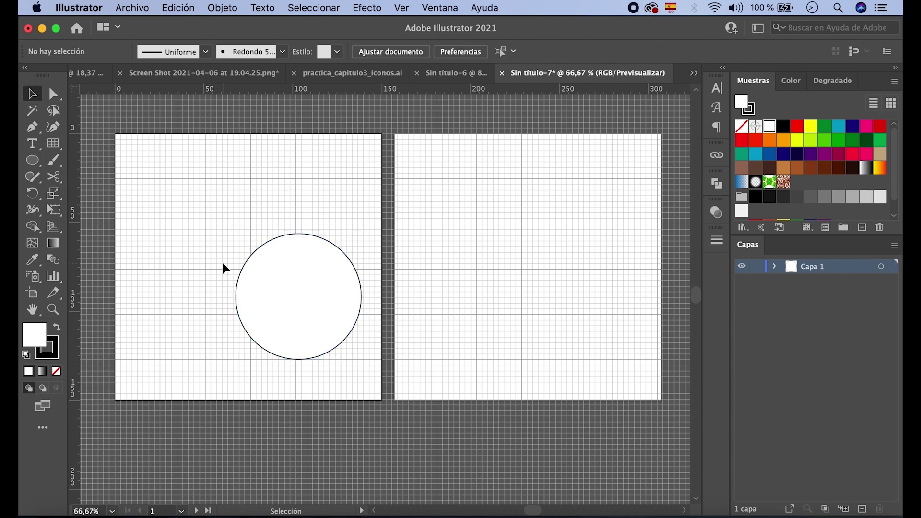
# Hide the grid over the artboards.
pyautogui.click(402, 8)
pyautogui.scroll(-3, 422, 259)
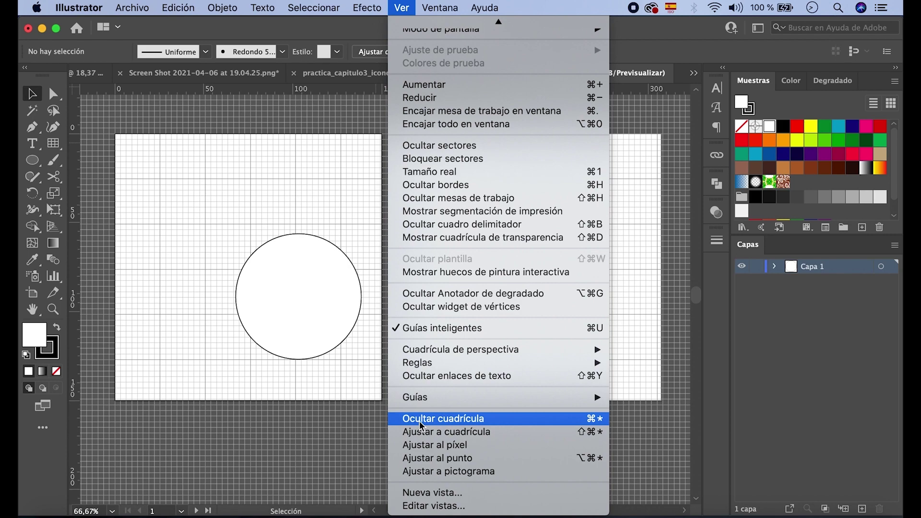
pyautogui.click(468, 422)
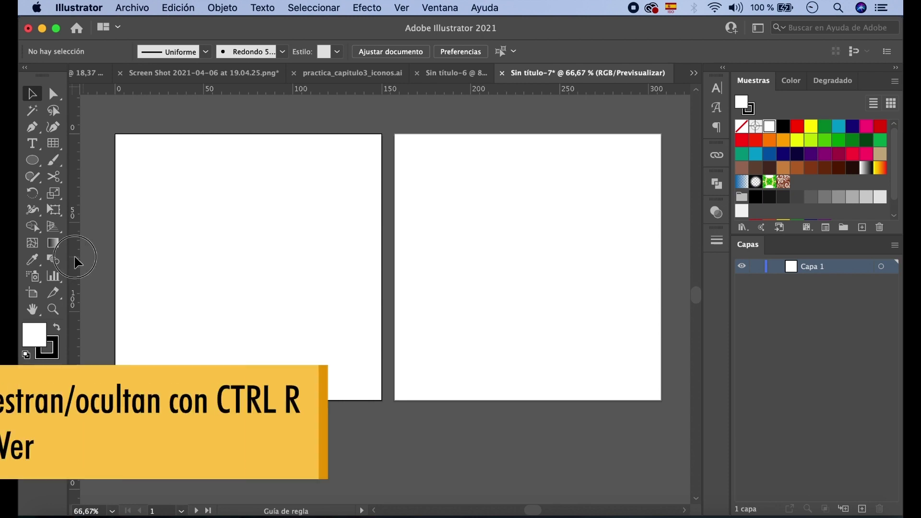
# Place vertical ruler guides at about 50 mm and 100 mm and horizontal guides at about 25 mm and 100 mm.
pyautogui.click(75, 258)
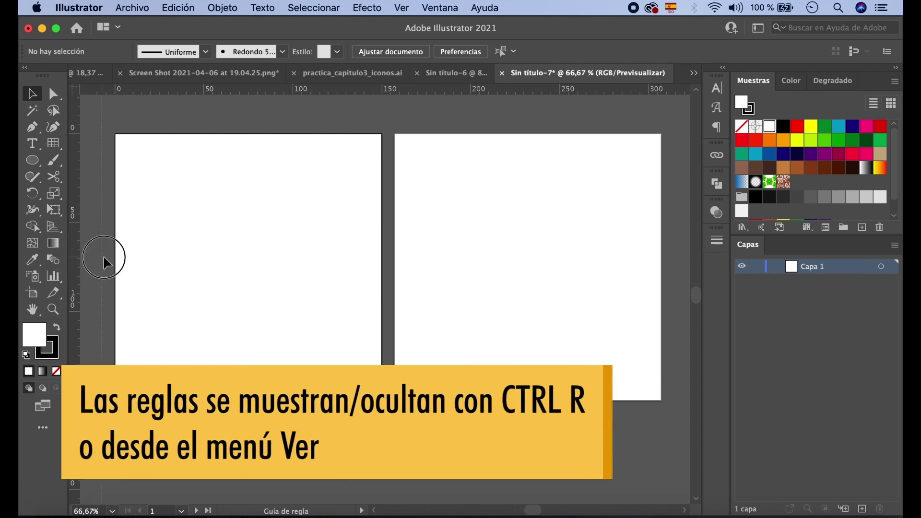
pyautogui.moveTo(139, 261); pyautogui.dragTo(205, 265)
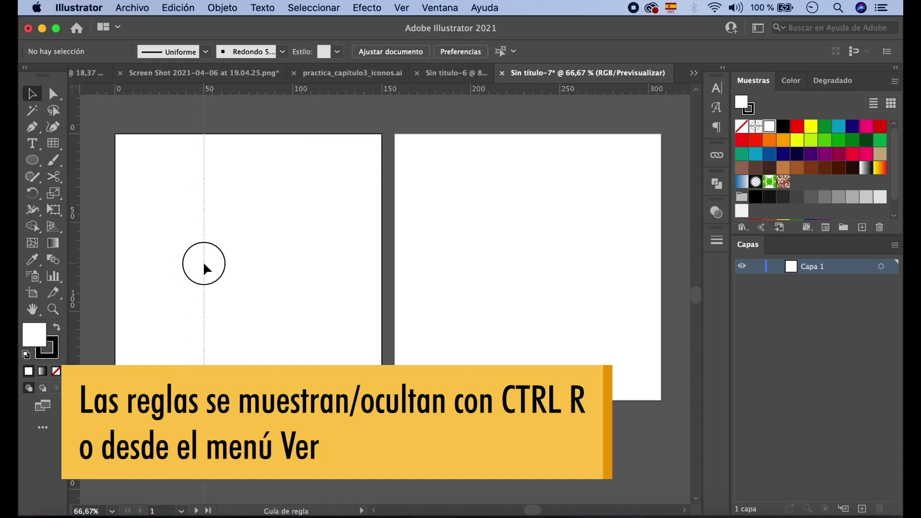
pyautogui.moveTo(204, 264); pyautogui.dragTo(204, 264)
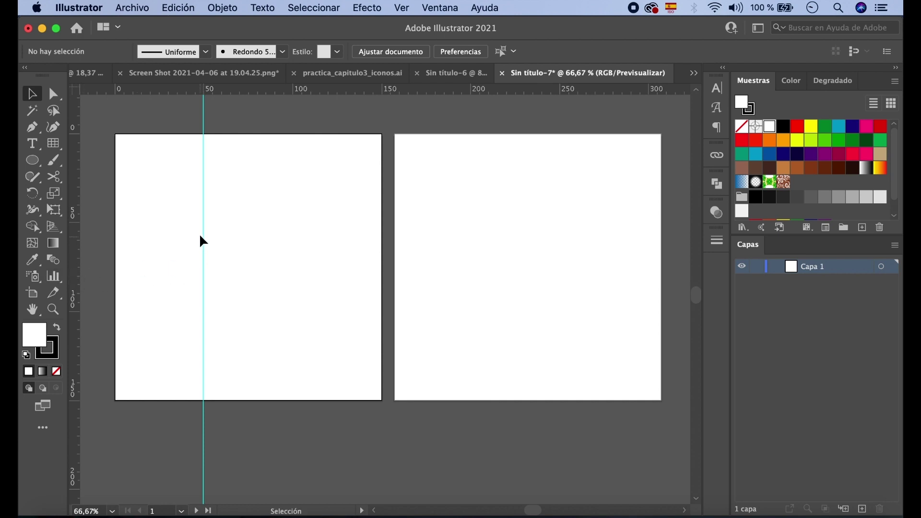
pyautogui.moveTo(356, 90); pyautogui.dragTo(343, 177)
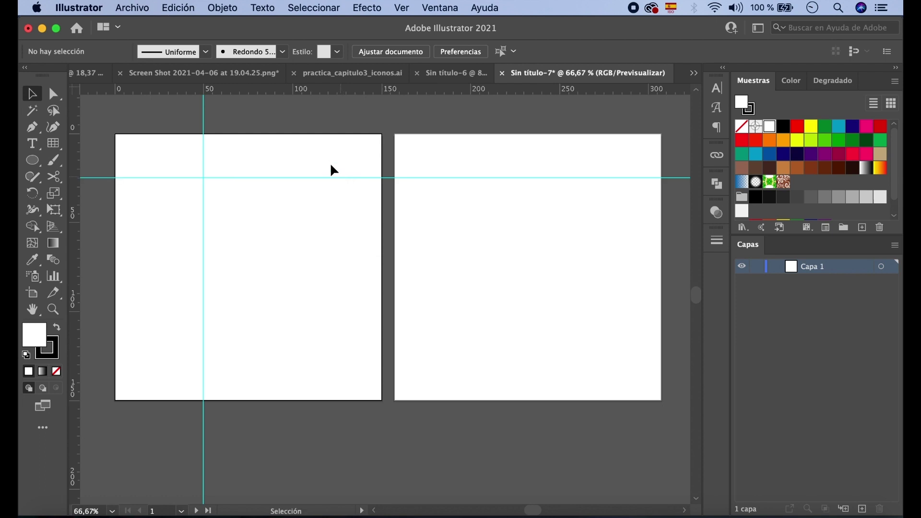
pyautogui.doubleClick(294, 91)
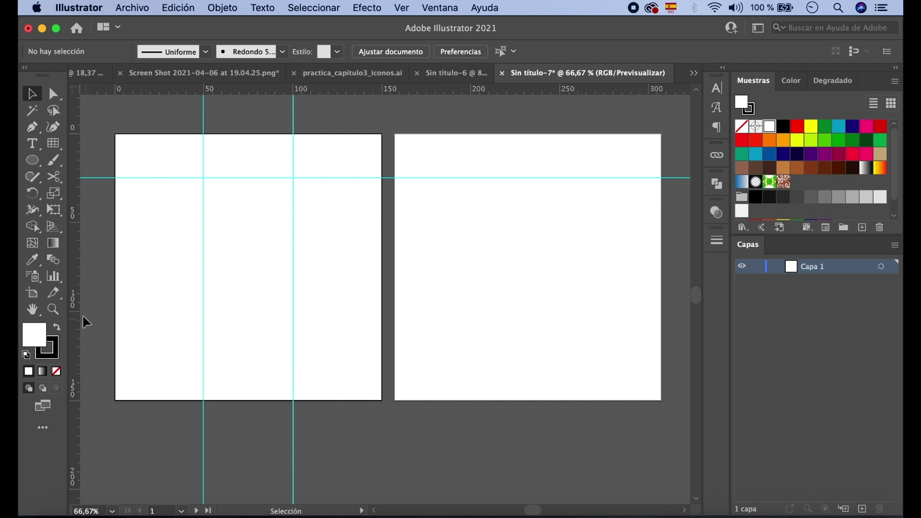
pyautogui.moveTo(75, 317); pyautogui.dragTo(76, 317)
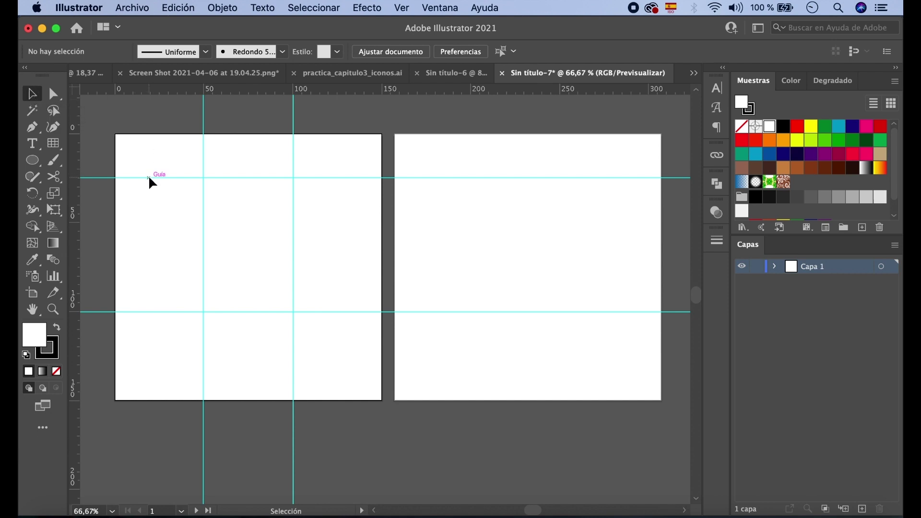
# Unlock the ruler guides so they can be selected and edited.
pyautogui.click(176, 177)
pyautogui.rightClick(175, 178)
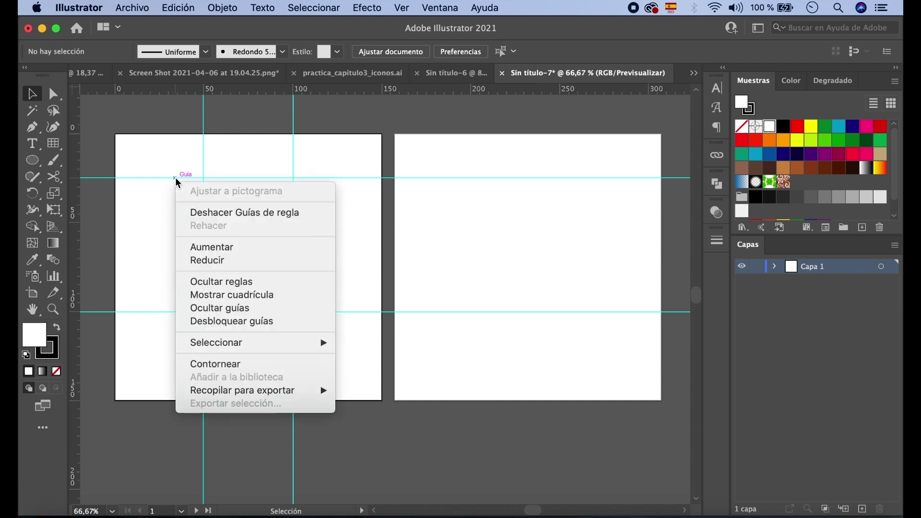
pyautogui.click(255, 321)
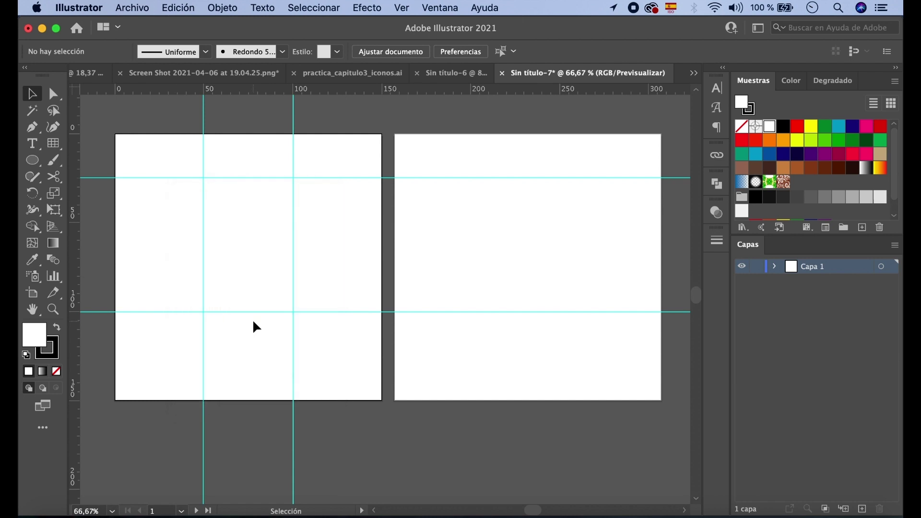
# Delete the upper horizontal guide.
pyautogui.click(245, 177)
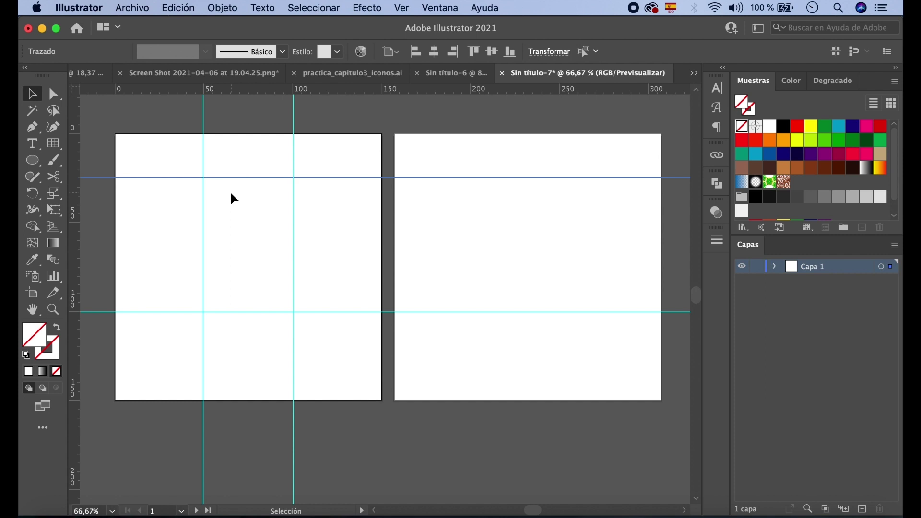
pyautogui.moveTo(226, 178)
pyautogui.mouseDown()
pyautogui.moveTo(226, 258)
pyautogui.moveTo(228, 178)
pyautogui.mouseUp()
pyautogui.click(227, 177)
pyautogui.press('Delete')
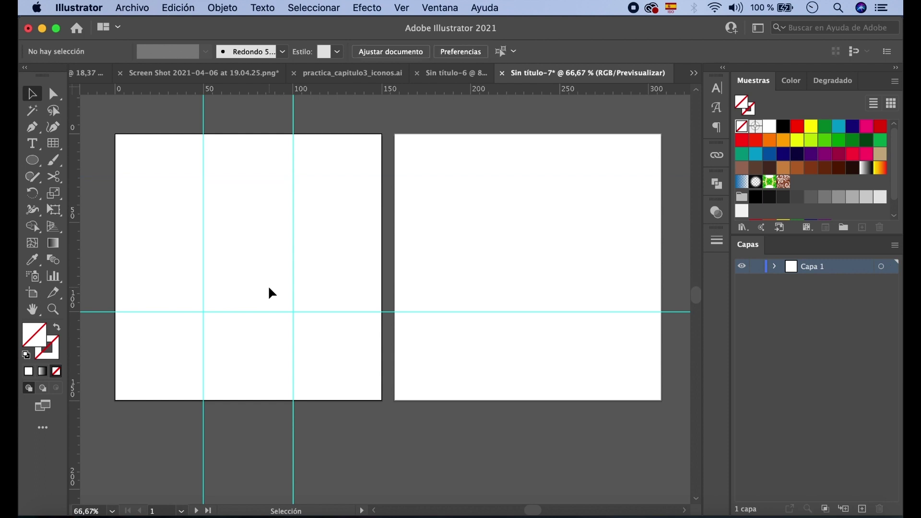
# Select the remaining horizontal guide and remove the Alinear options from the control bar to expose its position fields.
pyautogui.click(254, 312)
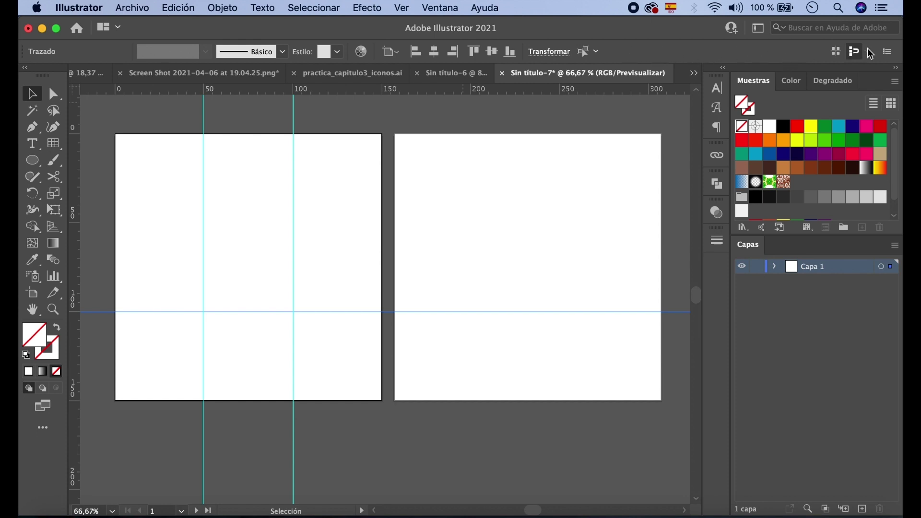
pyautogui.click(889, 51)
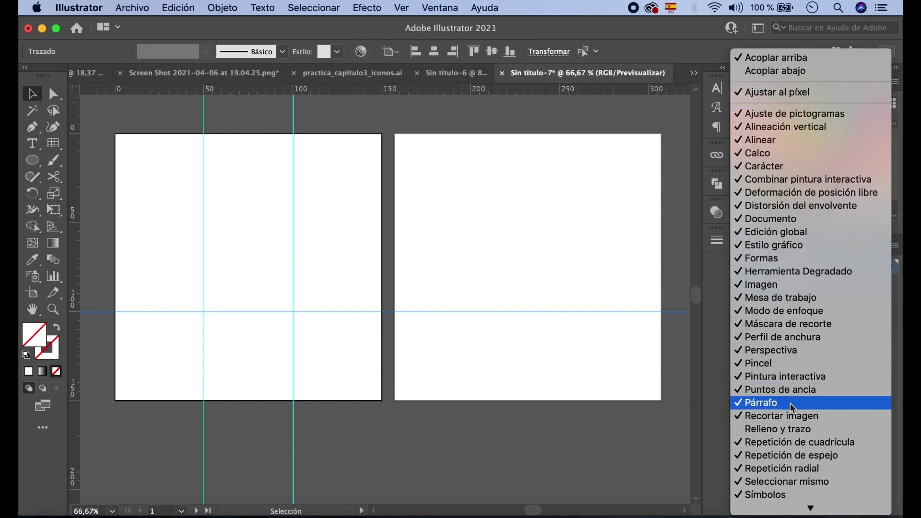
pyautogui.click(767, 141)
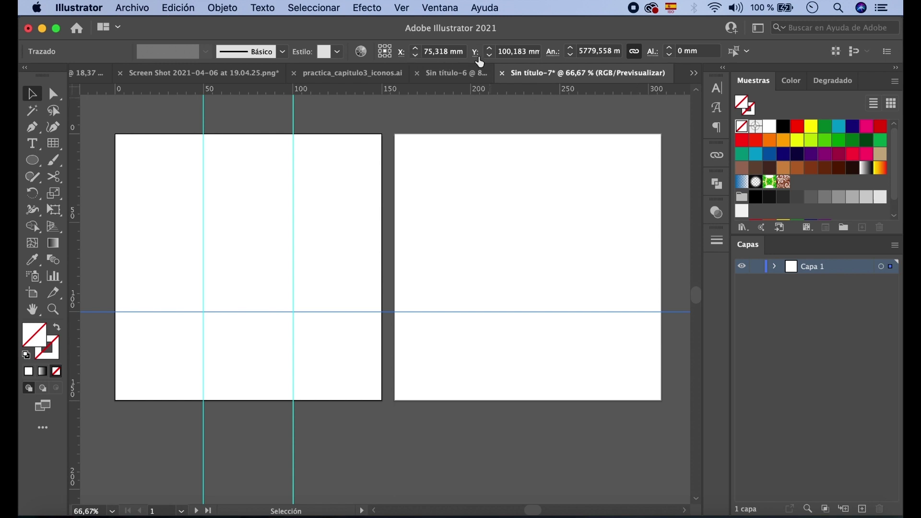
# Set the horizontal guide's Y position to 120 mm.
pyautogui.click(318, 312)
pyautogui.click(278, 188)
pyautogui.click(76, 312)
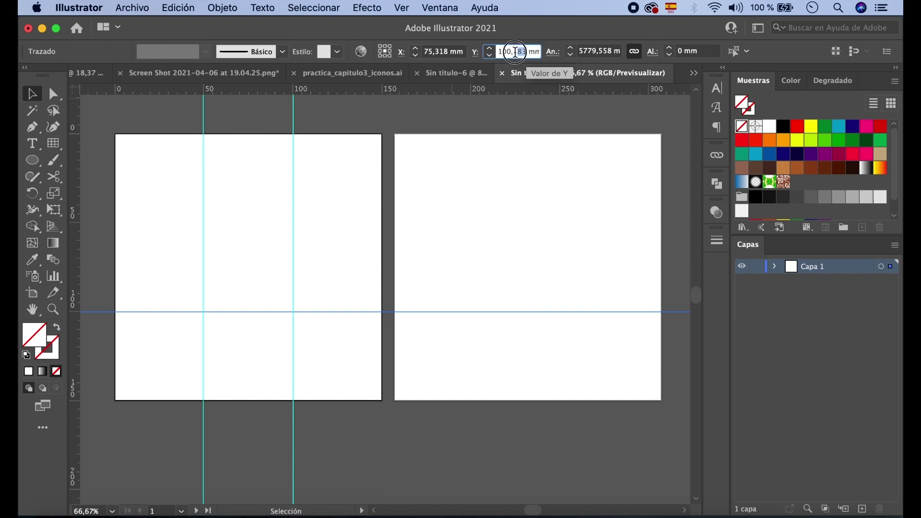
pyautogui.click(497, 51)
pyautogui.write('120')
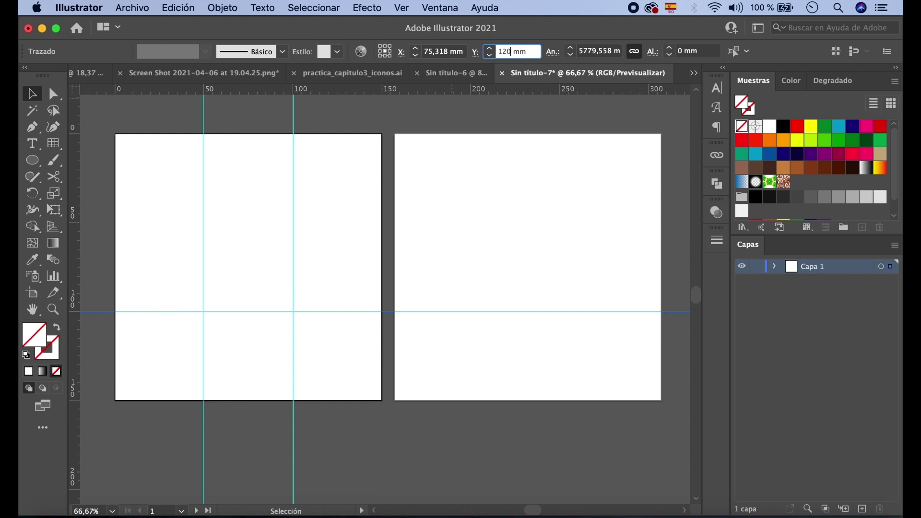
pyautogui.press('Return')
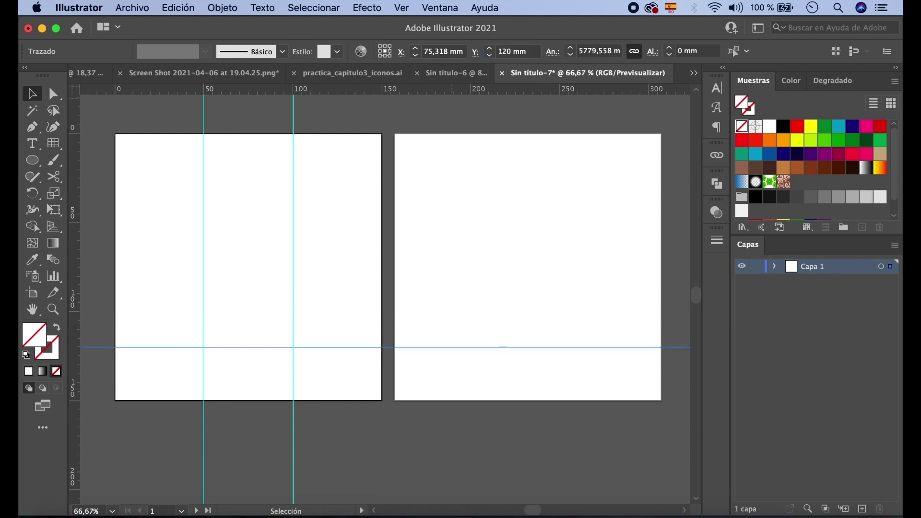
# Set the left vertical guide's X position to 20 mm.
pyautogui.click(205, 116)
pyautogui.click(204, 117)
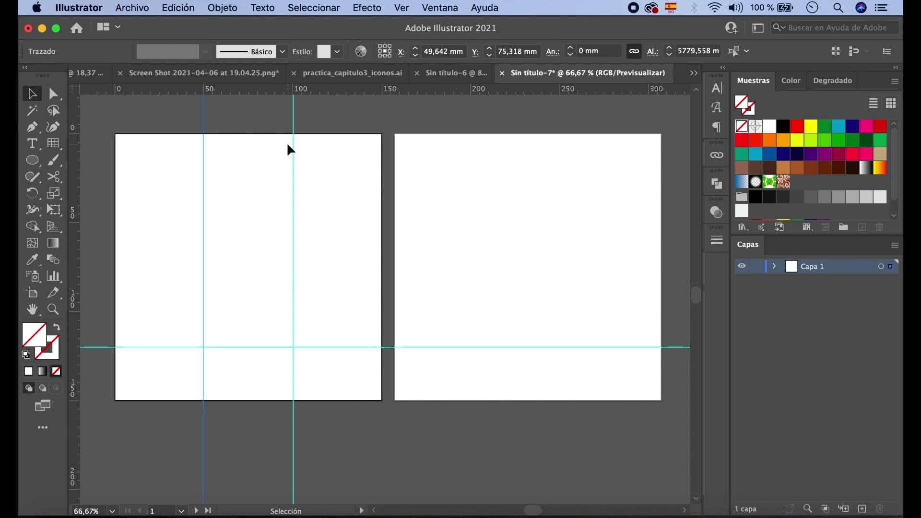
pyautogui.click(425, 52)
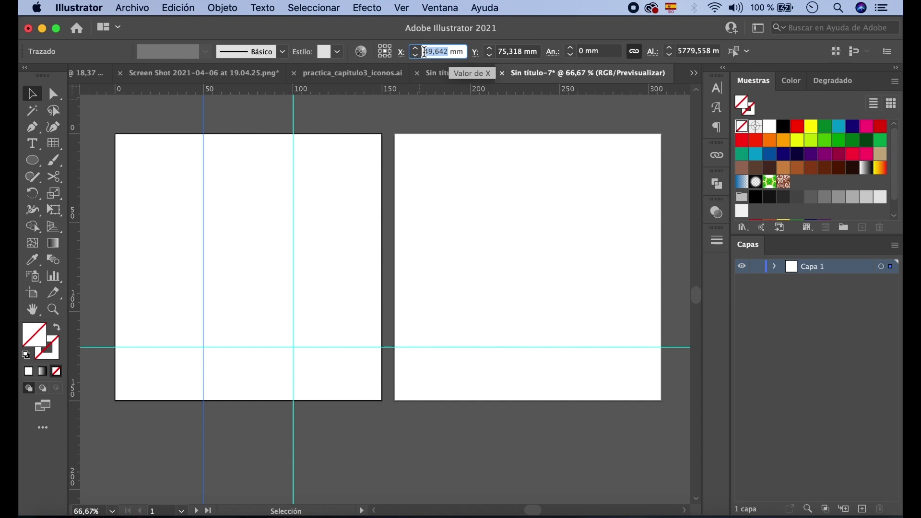
pyautogui.write('20')
pyautogui.press('Return')
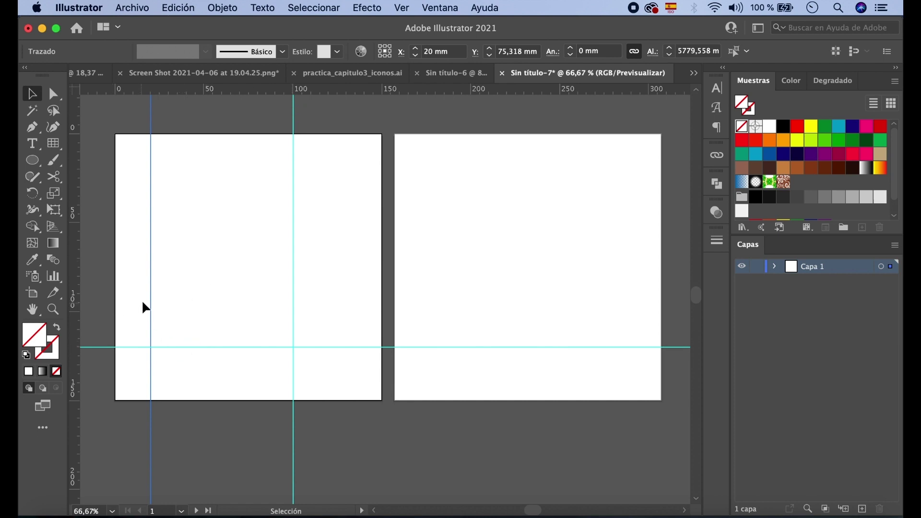
# Step the horizontal guide's Y position down the artboard to about 130 mm.
pyautogui.click(168, 346)
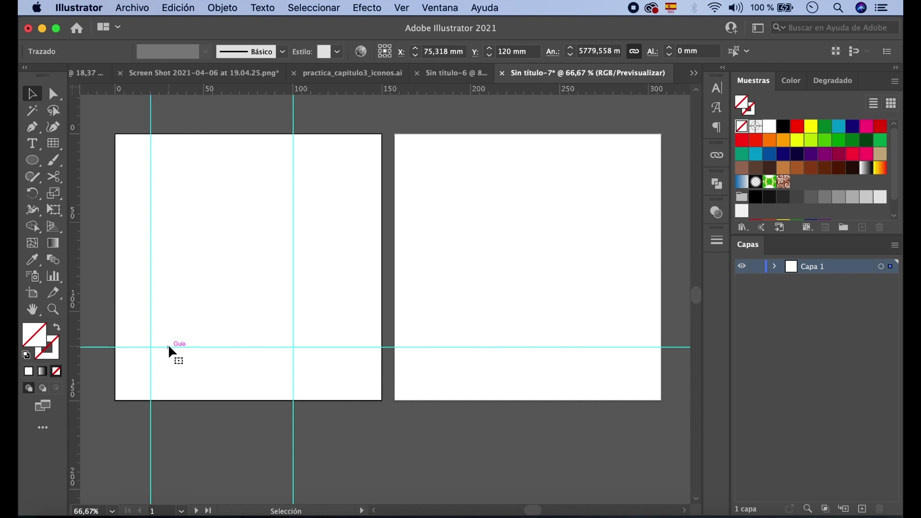
pyautogui.click(491, 50)
pyautogui.click(491, 50)
pyautogui.click(490, 50)
pyautogui.click(490, 50)
pyautogui.click(490, 50)
pyautogui.click(490, 50)
pyautogui.click(490, 50)
pyautogui.click(490, 50)
pyautogui.click(491, 50)
pyautogui.click(490, 50)
# Set the right vertical guide's X position to 130 mm.
pyautogui.click(294, 188)
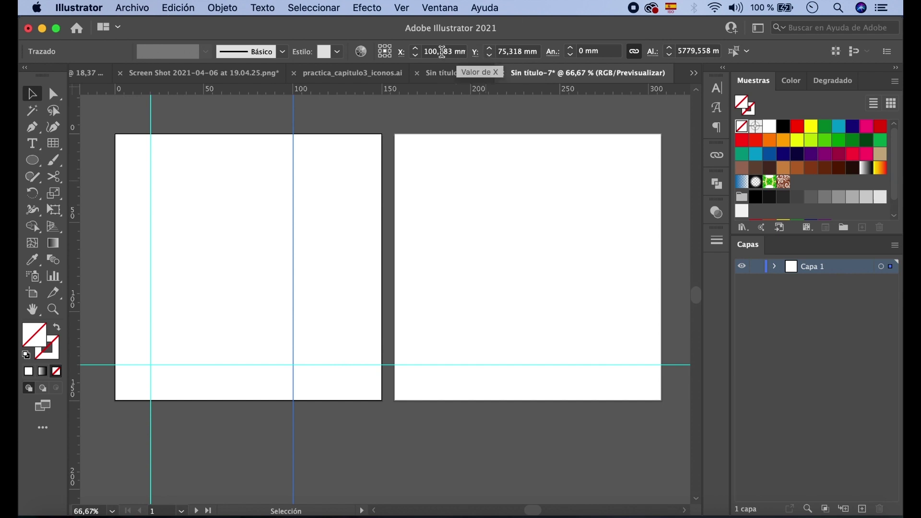
pyautogui.doubleClick(443, 51)
pyautogui.write('130')
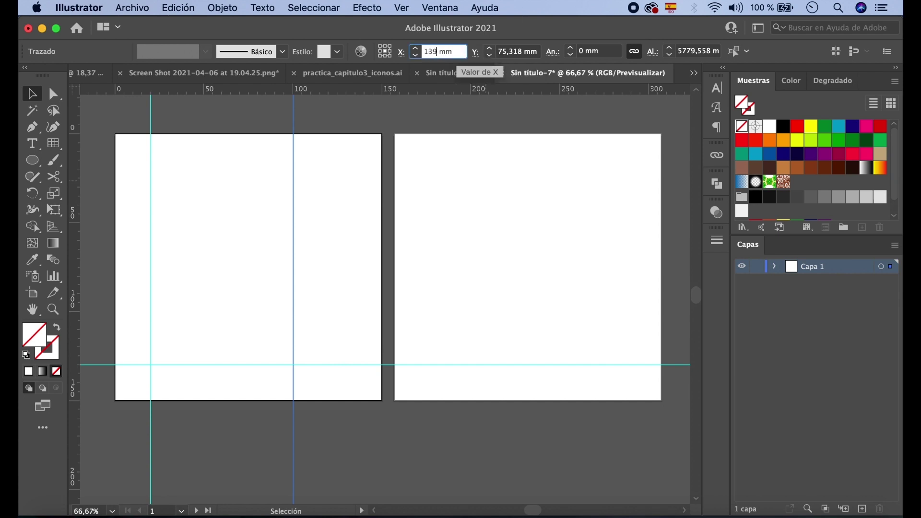
pyautogui.press('Return')
# Add a horizontal guide across the upper part of the artboards, set its Y position to 20 mm, and leave no guide selected.
pyautogui.moveTo(263, 89); pyautogui.dragTo(235, 168)
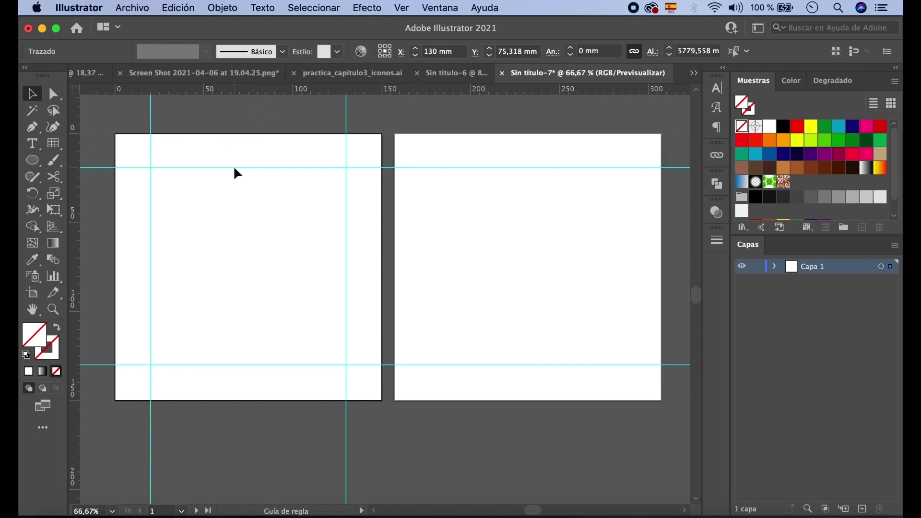
pyautogui.click(495, 54)
pyautogui.write('20')
pyautogui.press('Return')
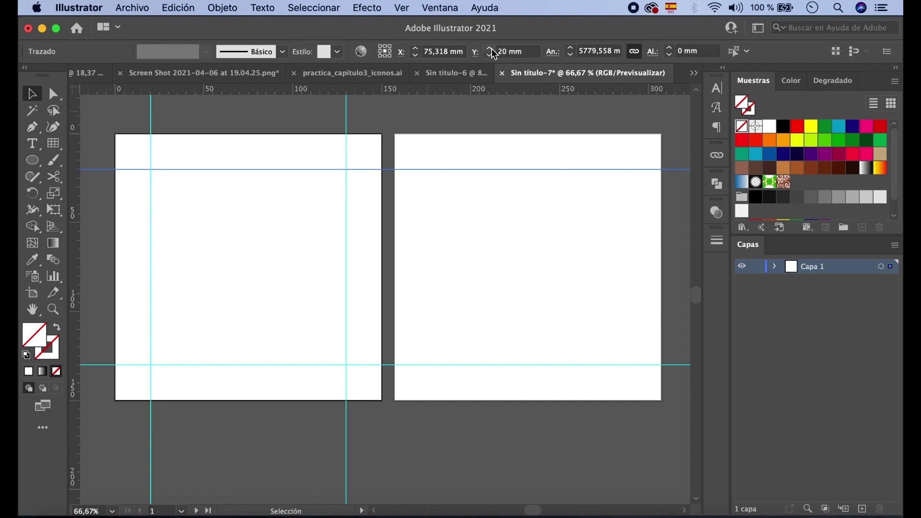
pyautogui.click(280, 212)
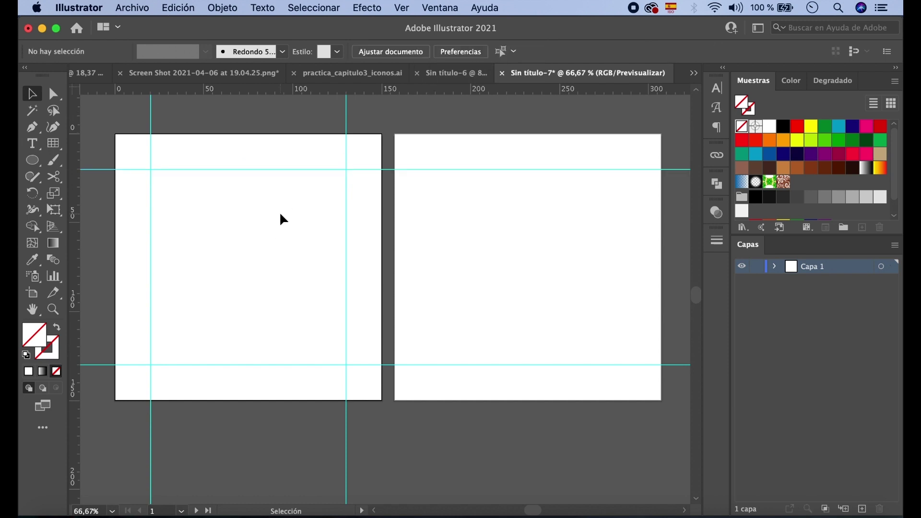
pyautogui.click(151, 229)
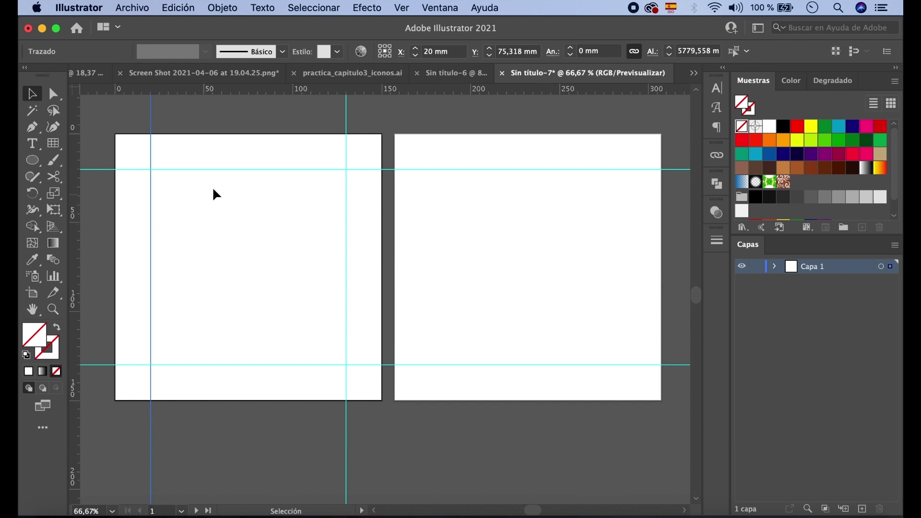
pyautogui.click(182, 141)
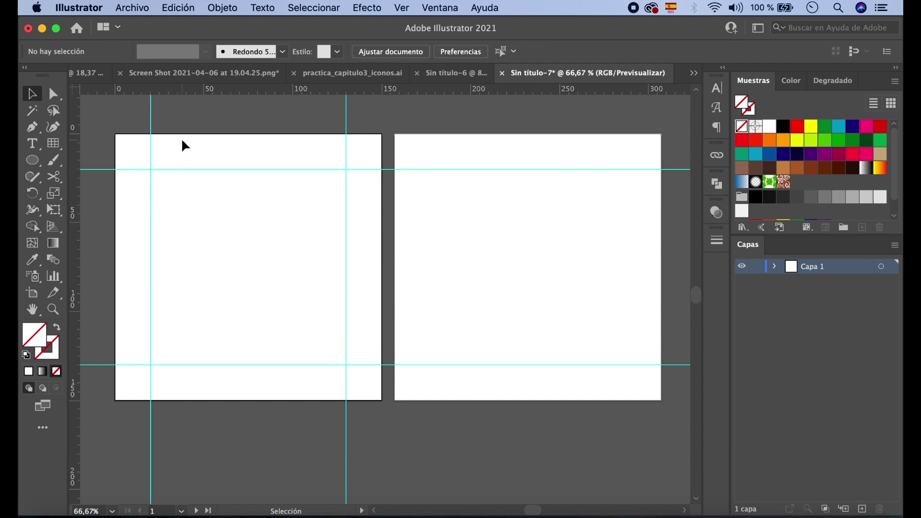
# Lock all the ruler guides.
pyautogui.rightClick(152, 150)
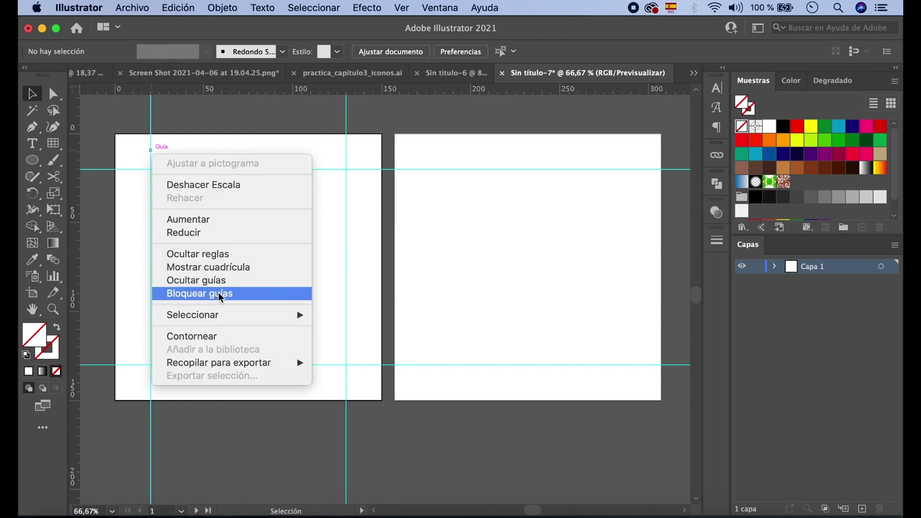
pyautogui.click(409, 10)
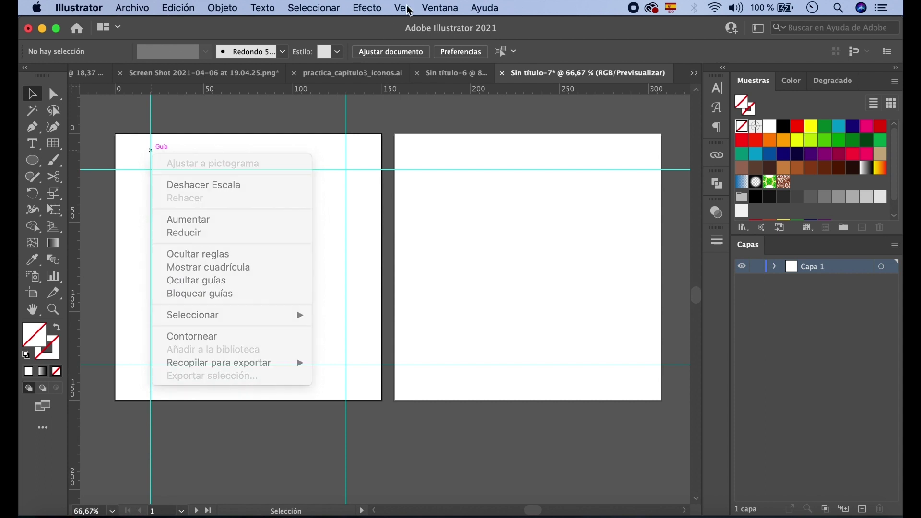
pyautogui.click(409, 11)
pyautogui.moveTo(452, 466)
pyautogui.moveTo(462, 497)
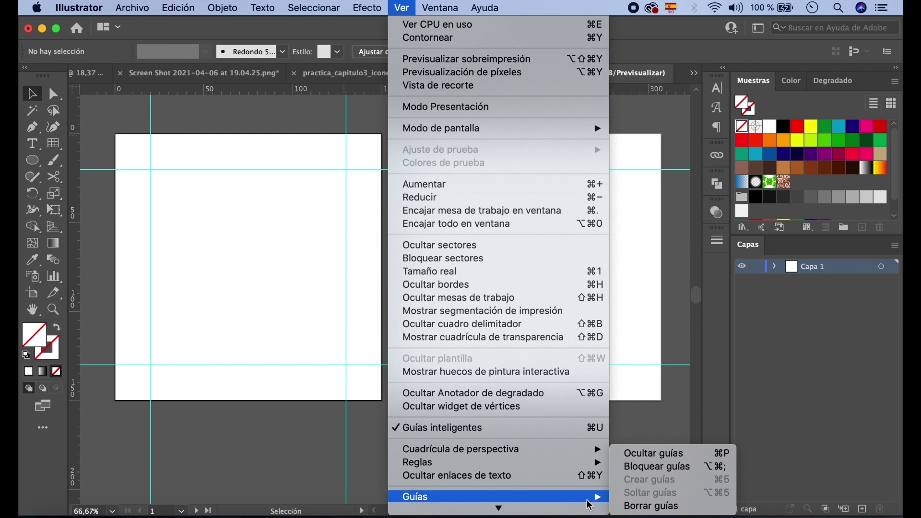
pyautogui.click(664, 473)
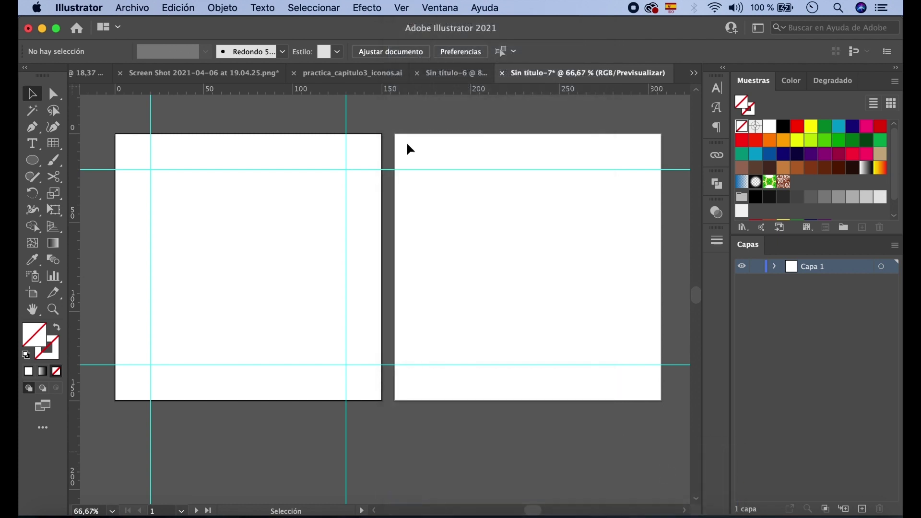
# Create a diagonal guide joining the lower-left and upper-right guide intersections on the first artboard.
pyautogui.click(406, 10)
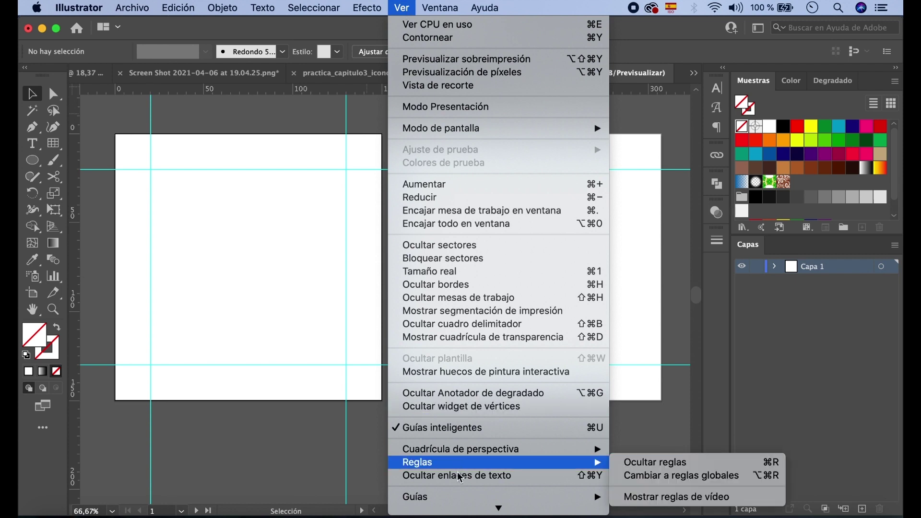
pyautogui.moveTo(599, 497)
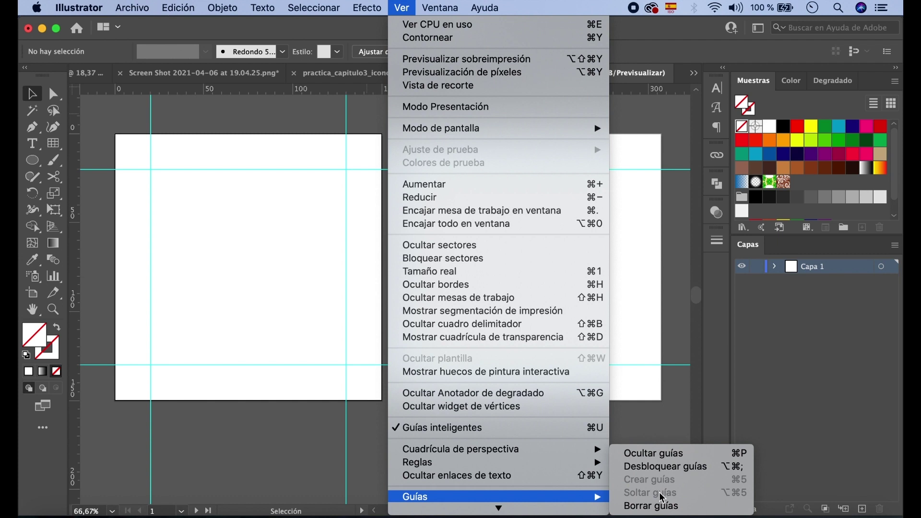
pyautogui.click(309, 354)
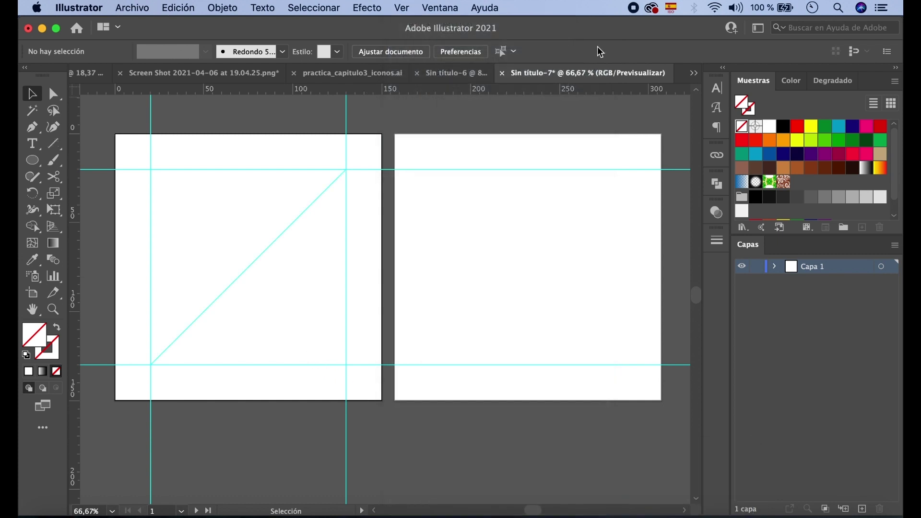
# Unlock the guides and remove the diagonal guide from the first artboard.
pyautogui.click(402, 9)
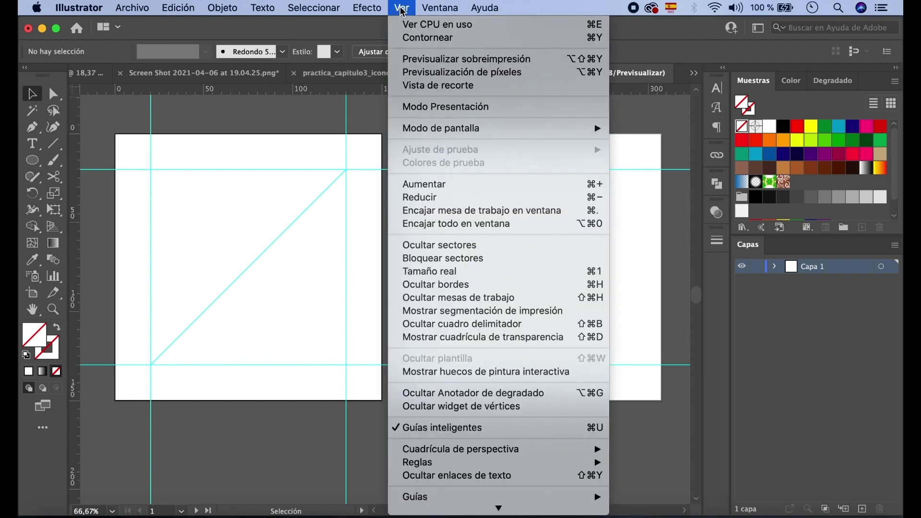
pyautogui.moveTo(434, 496)
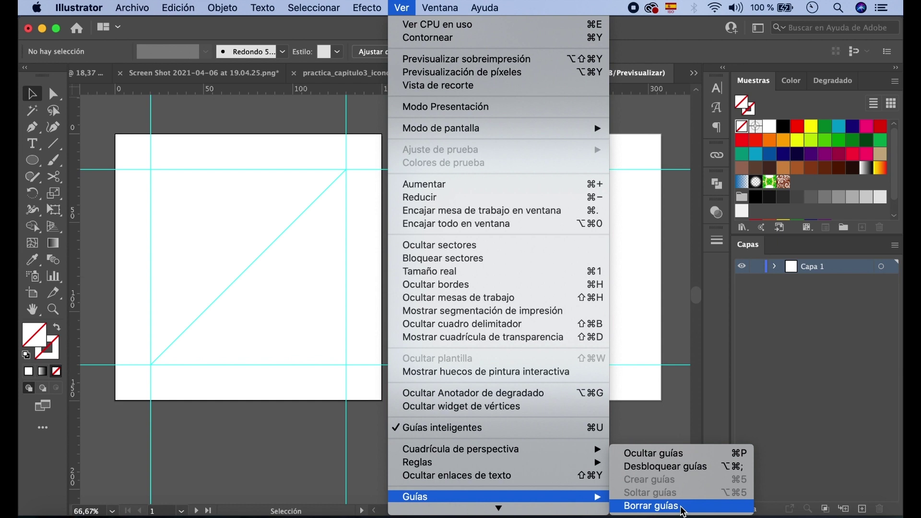
pyautogui.click(672, 471)
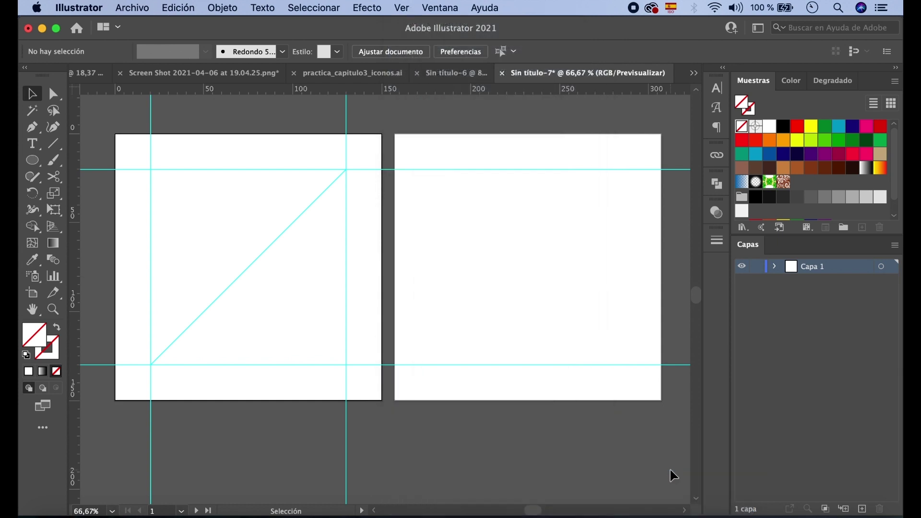
pyautogui.click(227, 288)
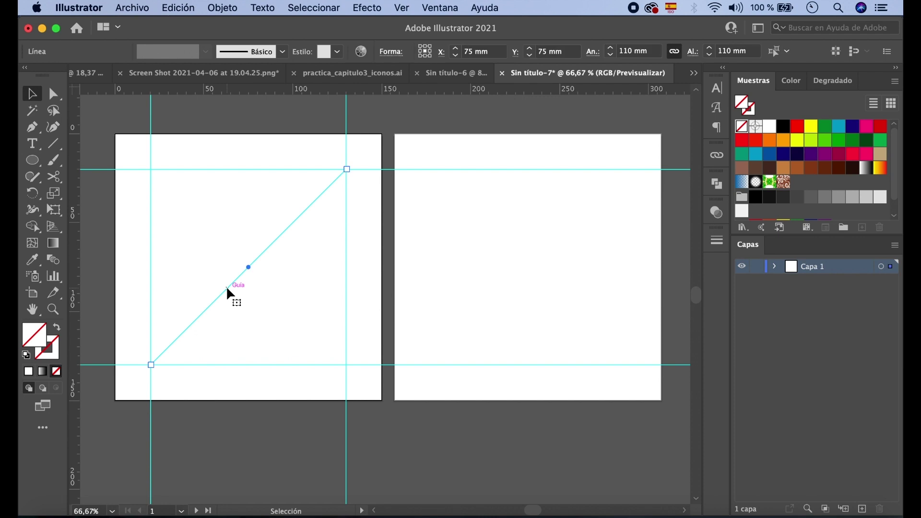
pyautogui.click(238, 304)
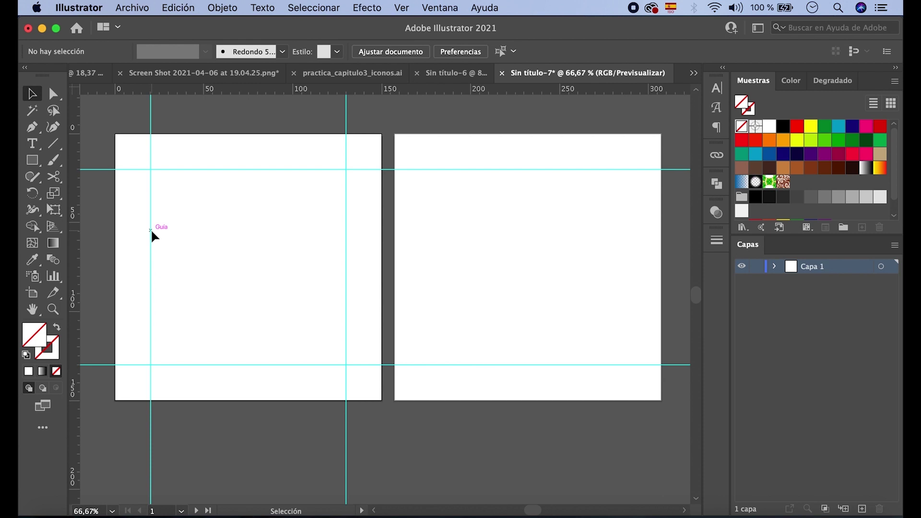
# Draw a rectangle about 55 × 13.9 mm from the first artboard's centre to its right vertical guide.
pyautogui.click(33, 159)
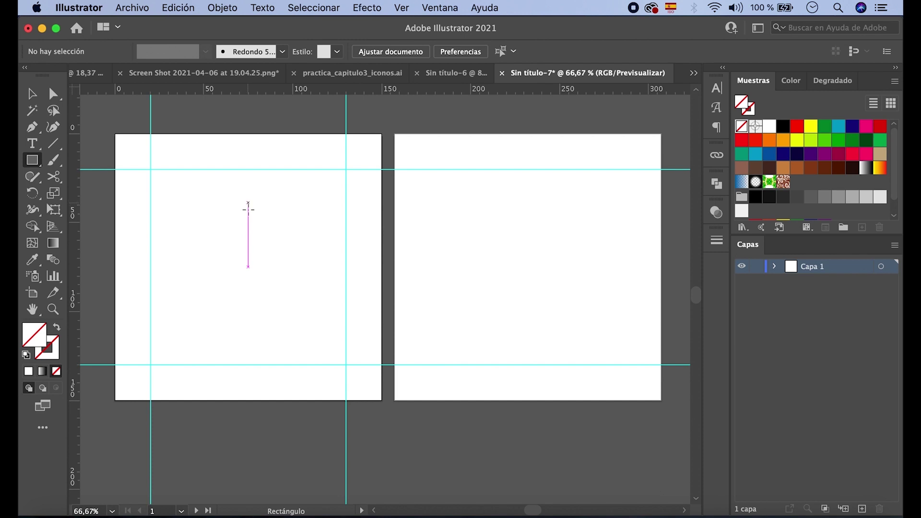
pyautogui.hotkey('ctrl', 'z')
pyautogui.moveTo(248, 267); pyautogui.dragTo(347, 292)
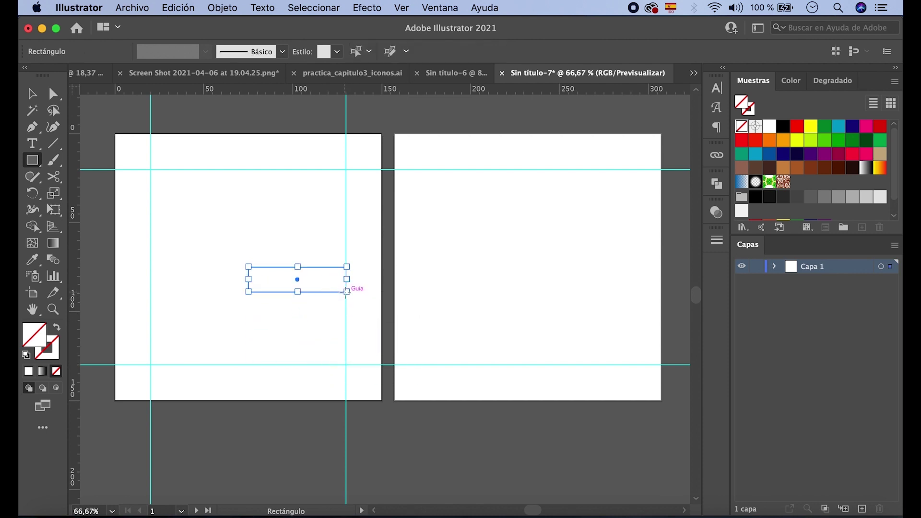
pyautogui.press('v')
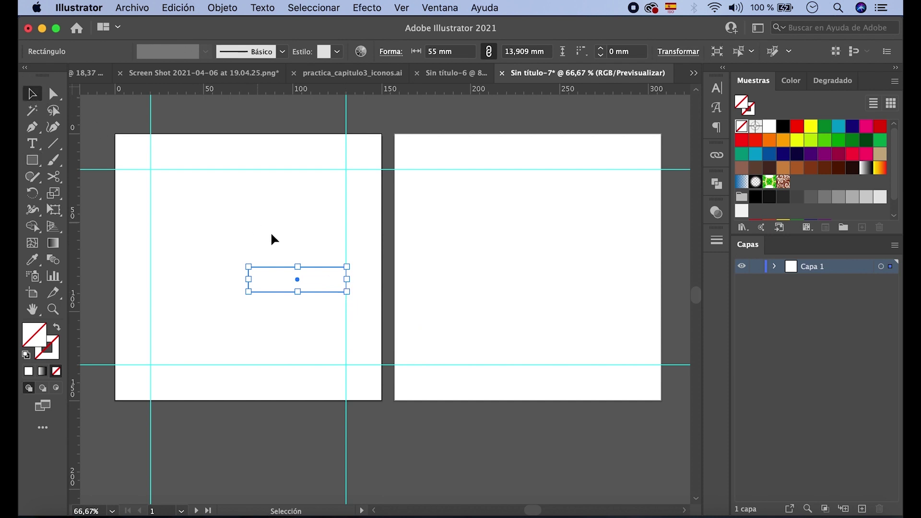
# Centre the rectangle horizontally on the artboard, apply the default white fill and black stroke, and duplicate it downward into three evenly spaced rectangles.
pyautogui.moveTo(313, 271)
pyautogui.mouseDown()
pyautogui.moveTo(246, 212)
pyautogui.moveTo(245, 226)
pyautogui.moveTo(264, 211)
pyautogui.moveTo(260, 262)
pyautogui.mouseUp()
pyautogui.press('d')
pyautogui.moveTo(261, 264); pyautogui.dragTo(261, 317)
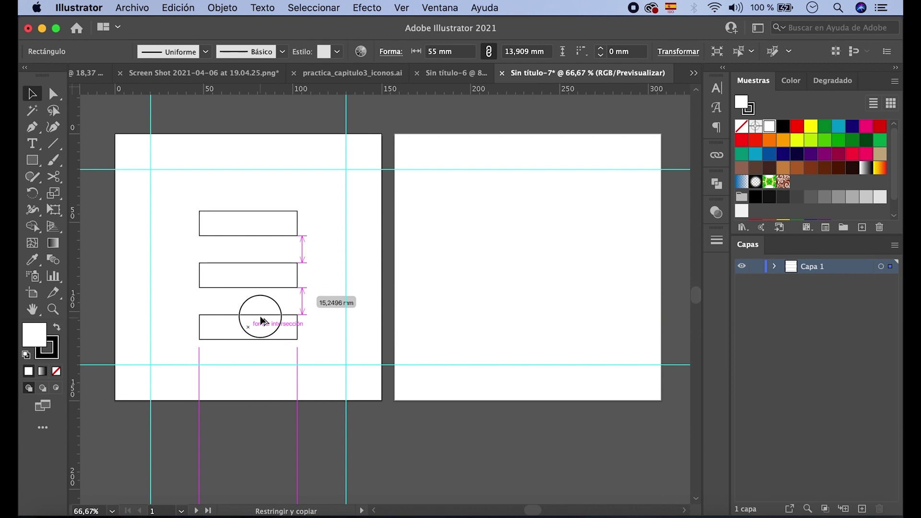
pyautogui.moveTo(261, 318); pyautogui.dragTo(260, 314)
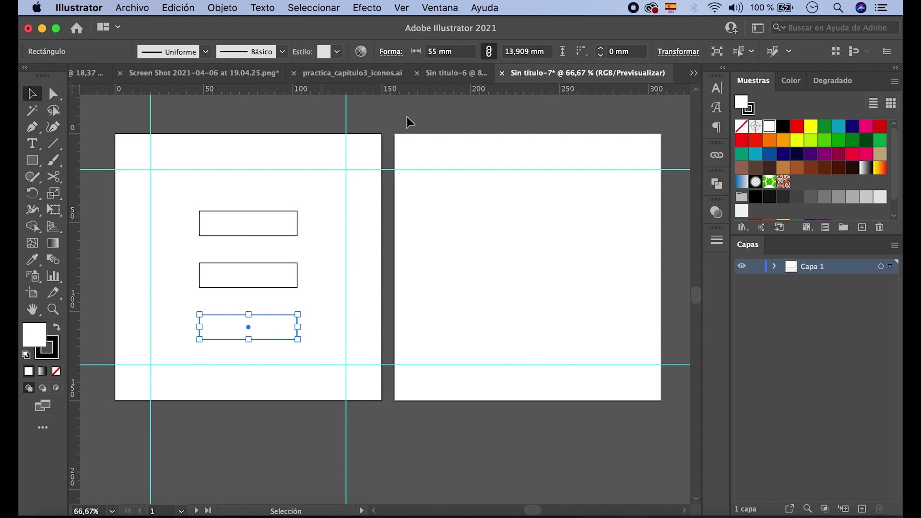
# Move the top rectangle up about 22 mm to just below the upper horizontal guide and test its snapping at close zoom.
pyautogui.click(402, 8)
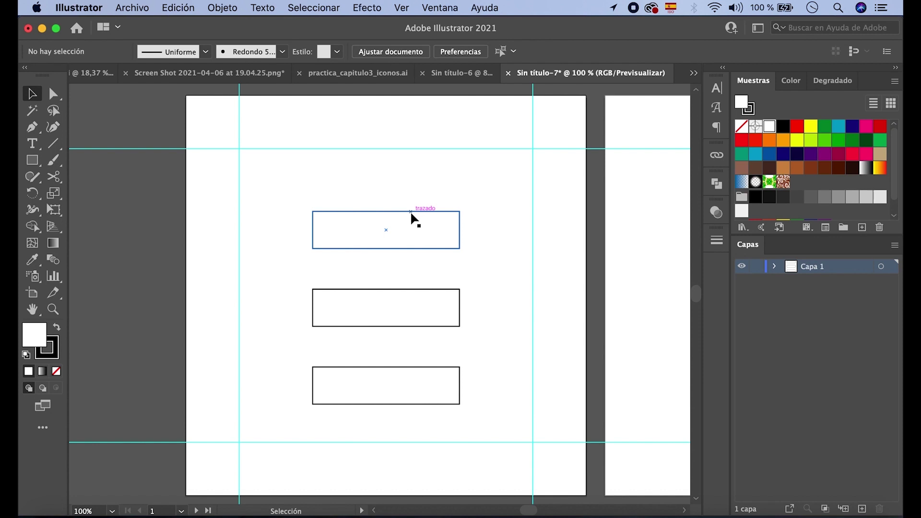
pyautogui.moveTo(412, 213); pyautogui.dragTo(409, 154)
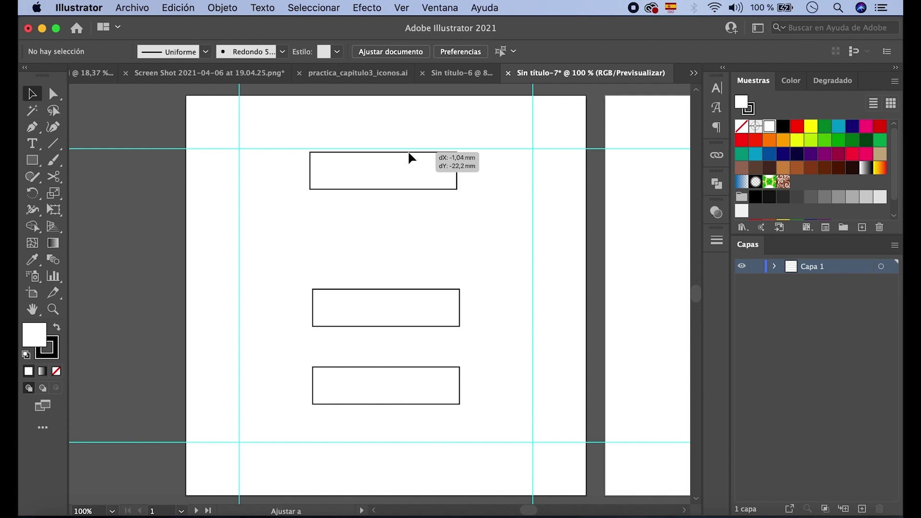
pyautogui.scroll(8, 408, 153)
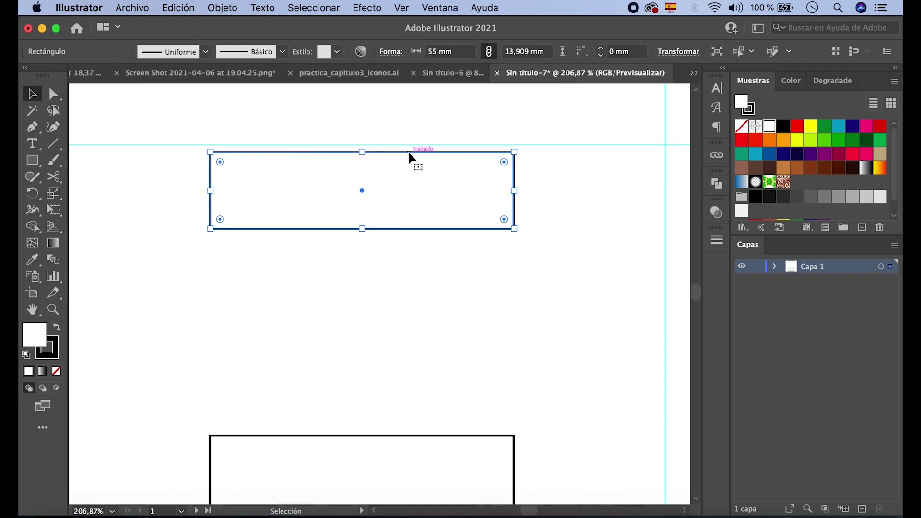
pyautogui.hscroll(-3, 408, 153)
pyautogui.hscroll(2, 408, 153)
pyautogui.scroll(1, 408, 153)
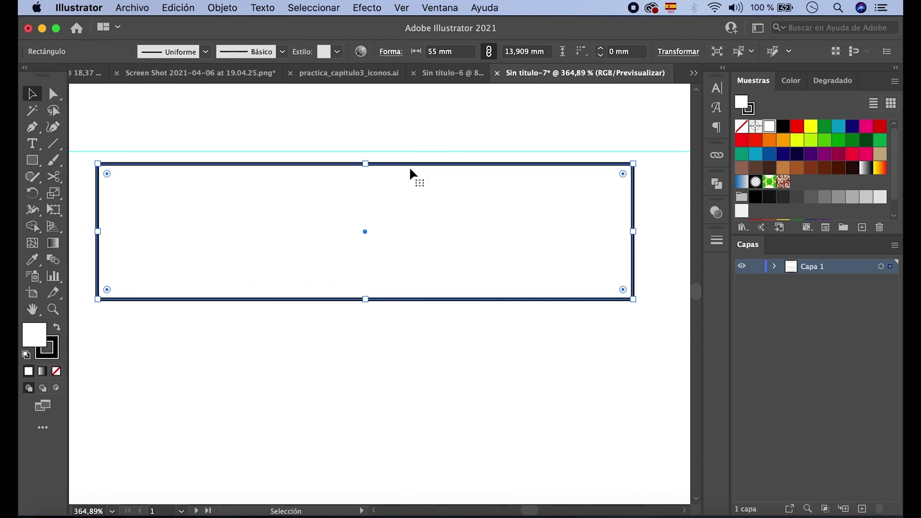
pyautogui.moveTo(410, 166); pyautogui.dragTo(409, 175)
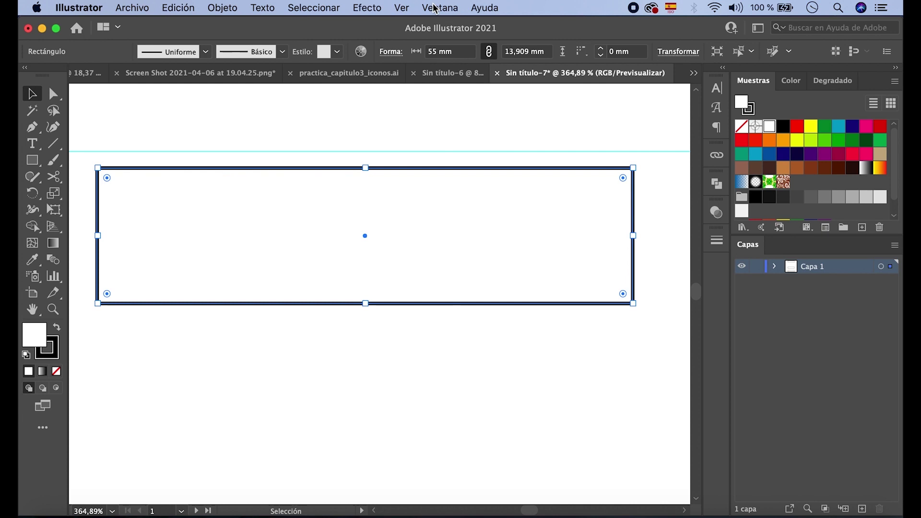
# Turn off Snap to Point (Ajustar al punto) and try moving the rectangle near the upper horizontal guide.
pyautogui.click(409, 10)
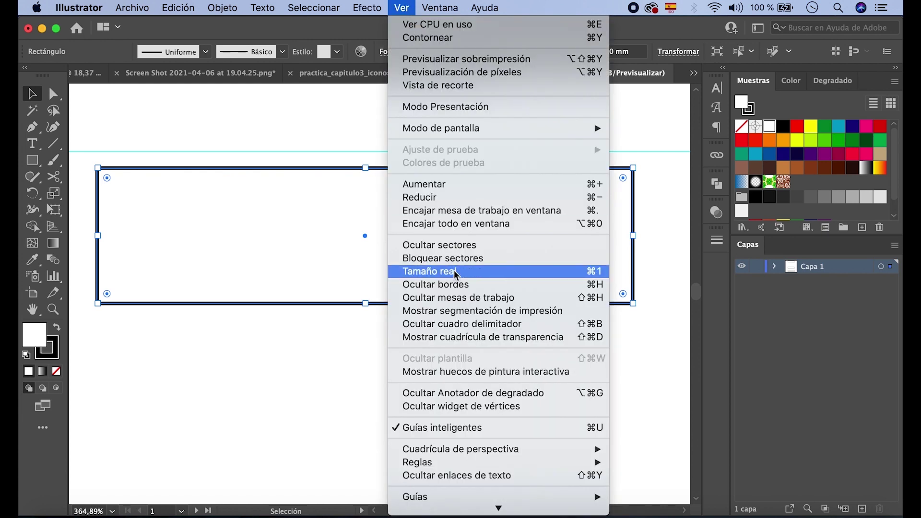
pyautogui.scroll(-3, 453, 270)
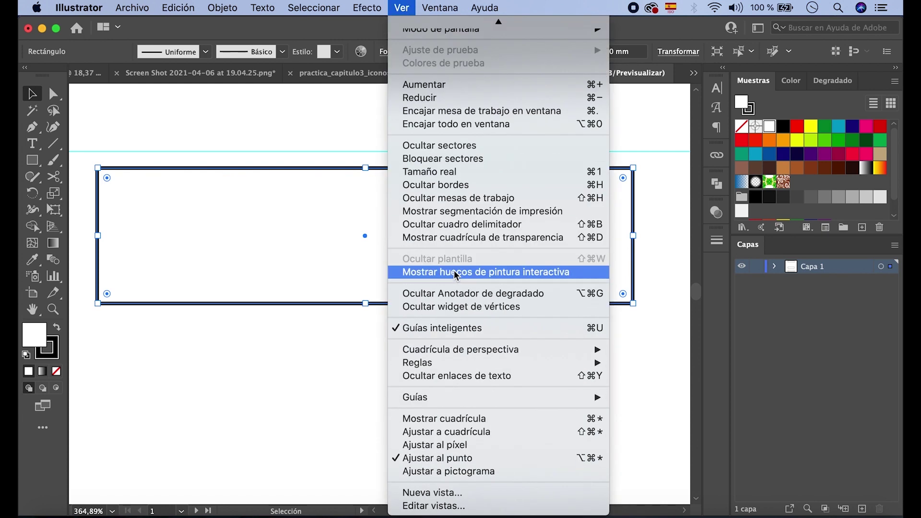
pyautogui.click(469, 463)
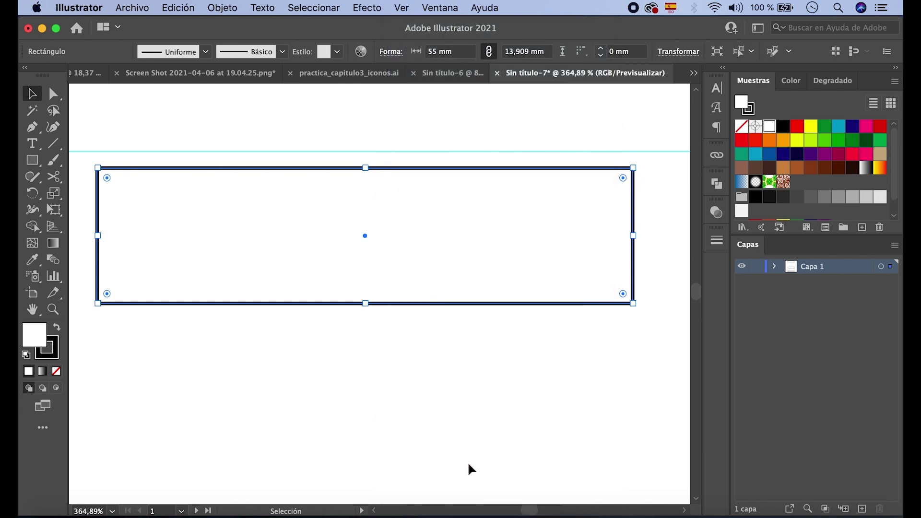
pyautogui.moveTo(428, 169)
pyautogui.mouseDown()
pyautogui.moveTo(427, 156)
pyautogui.moveTo(427, 170)
pyautogui.mouseUp()
# Turn Snap to Point (Ajustar al punto) back on and try moving the rectangle near the guide again.
pyautogui.click(403, 8)
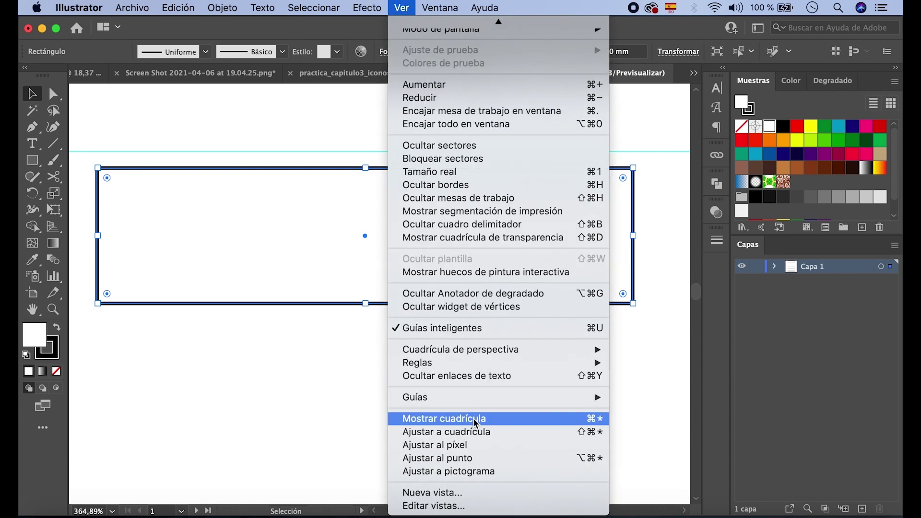
pyautogui.click(478, 457)
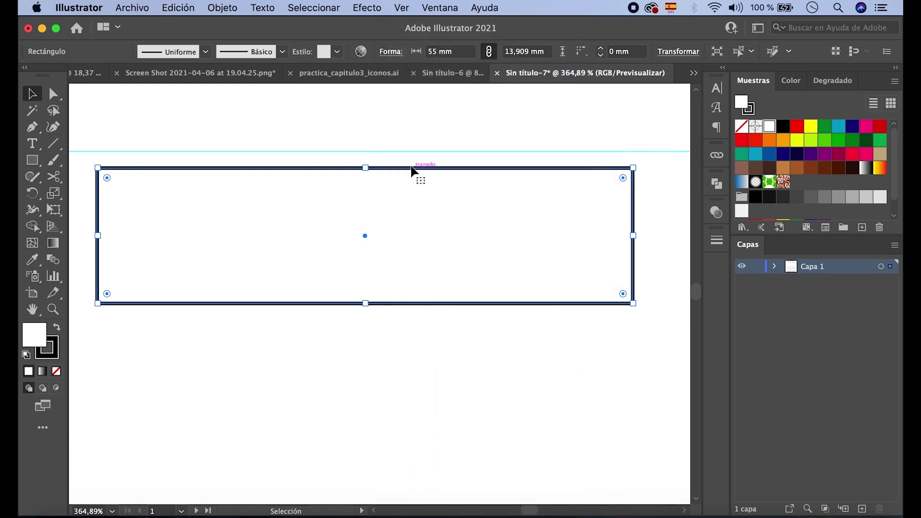
pyautogui.moveTo(411, 170); pyautogui.dragTo(410, 169)
# Set the Snap to Point tolerance to 2 px in the selection and anchor point display preferences.
pyautogui.press('super+k')
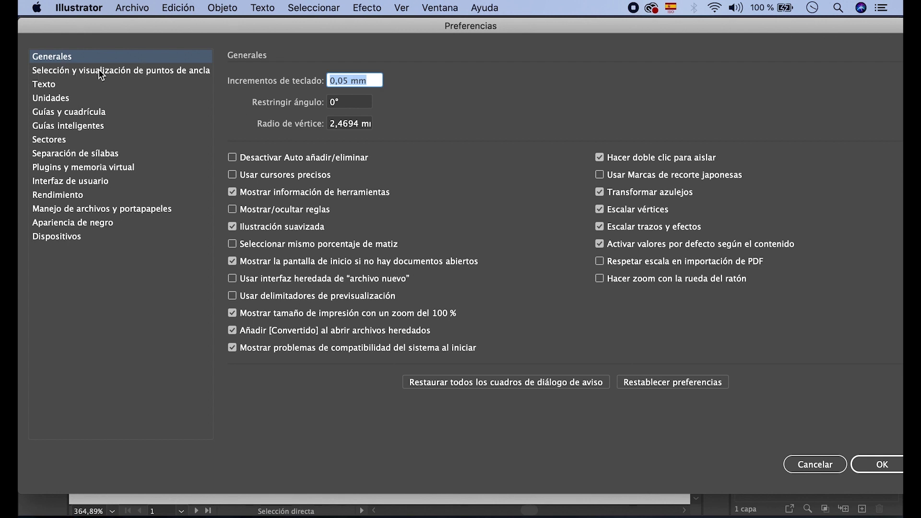
pyautogui.click(192, 77)
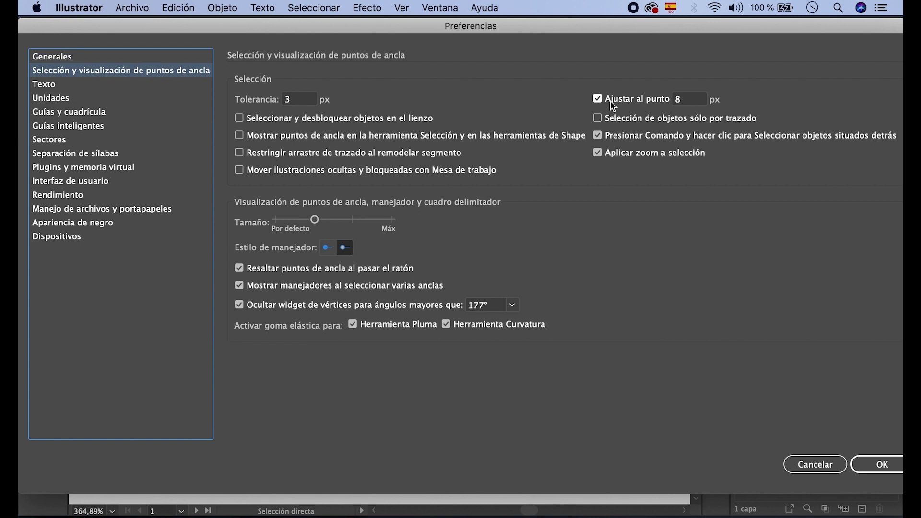
pyautogui.click(682, 101)
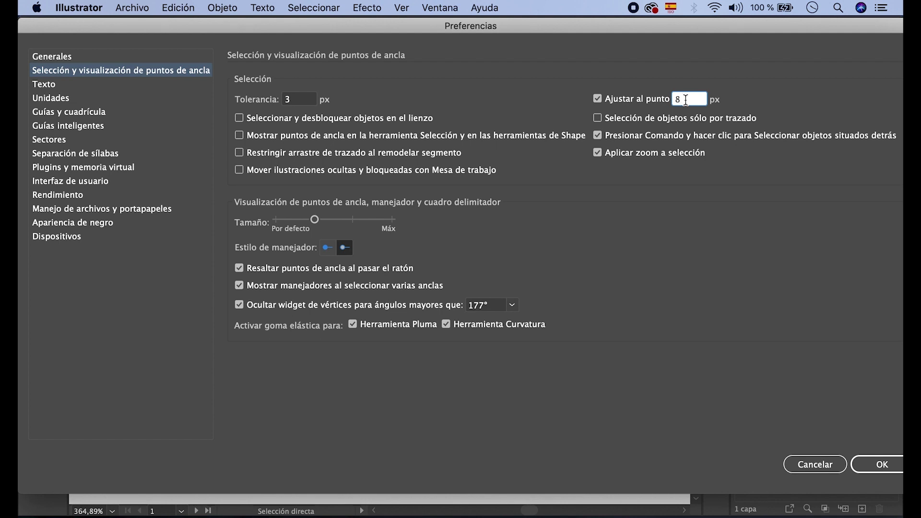
pyautogui.press('BackSpace')
pyautogui.write('2')
pyautogui.click(873, 468)
# Move the rectangle near the upper horizontal guide to test the 2 px snapping tolerance.
pyautogui.press('v')
pyautogui.click(457, 157)
pyautogui.moveTo(458, 157); pyautogui.dragTo(457, 166)
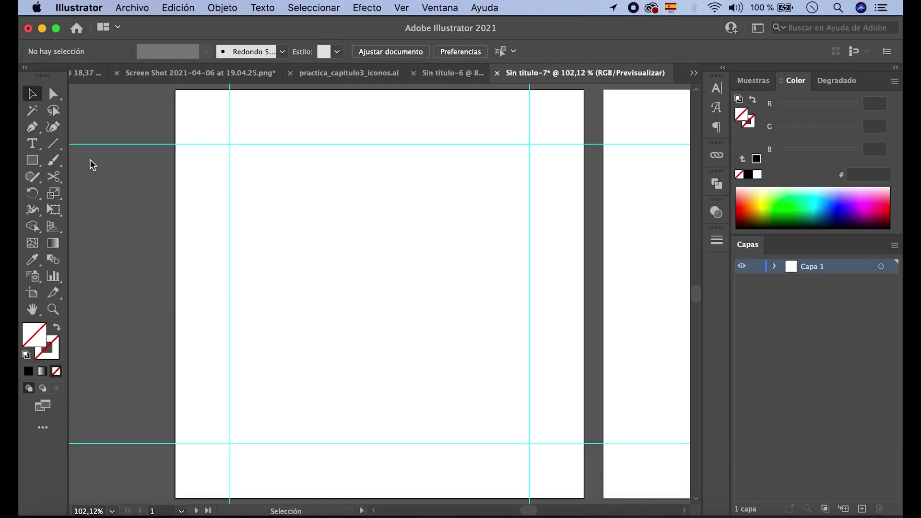
# Draw nine scattered diagonal line segments without fill or stroke inside the guides of the first artboard.
pyautogui.click(60, 148)
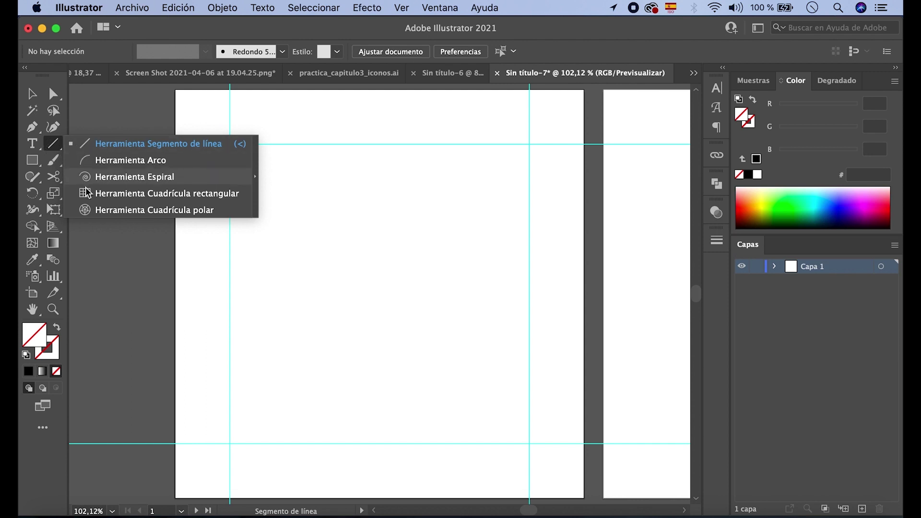
pyautogui.click(93, 145)
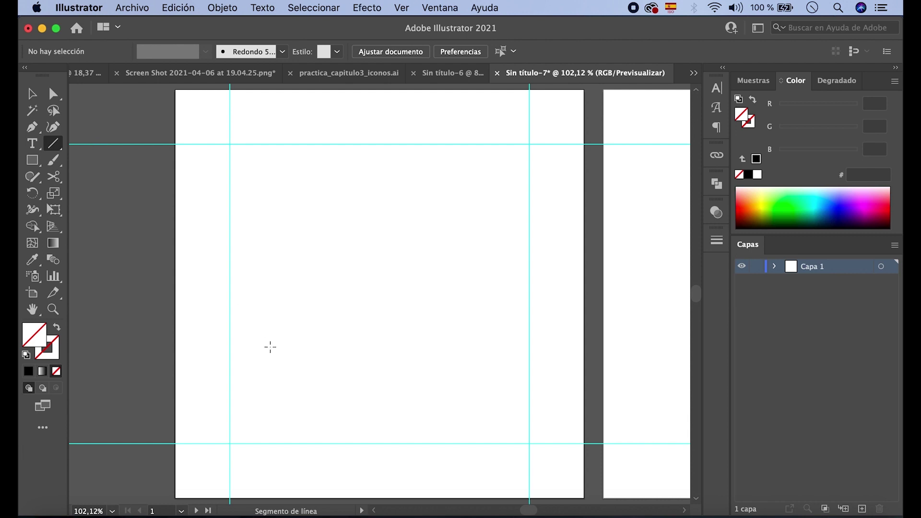
pyautogui.moveTo(295, 302); pyautogui.dragTo(401, 207)
pyautogui.moveTo(348, 328); pyautogui.dragTo(431, 236)
pyautogui.moveTo(400, 347); pyautogui.dragTo(492, 215)
pyautogui.moveTo(342, 259); pyautogui.dragTo(380, 166)
pyautogui.moveTo(315, 183); pyautogui.dragTo(361, 317)
pyautogui.moveTo(481, 380); pyautogui.dragTo(419, 276)
pyautogui.moveTo(361, 353); pyautogui.dragTo(279, 278)
pyautogui.moveTo(302, 386); pyautogui.dragTo(240, 304)
pyautogui.moveTo(324, 420); pyautogui.dragTo(402, 364)
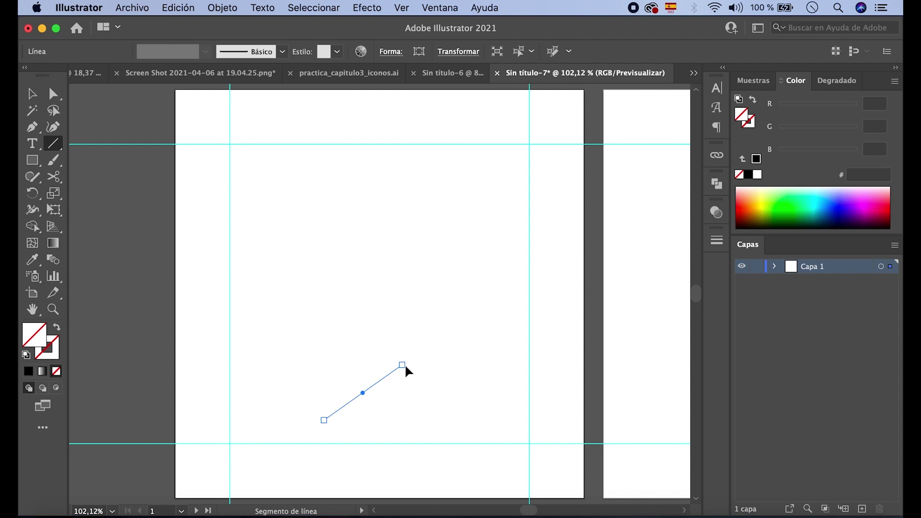
# Examine the unstroked line segments in outline view (Contornear) and return the document to normal preview.
pyautogui.click(402, 8)
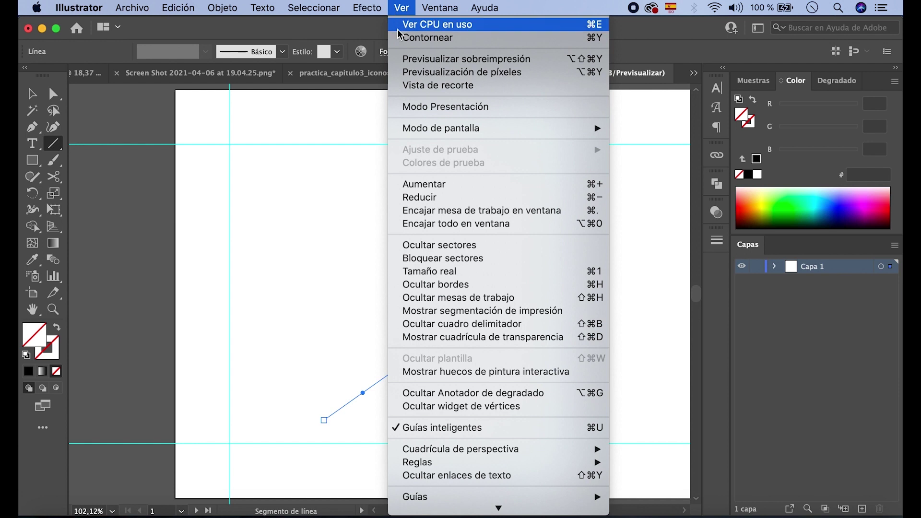
pyautogui.click(418, 41)
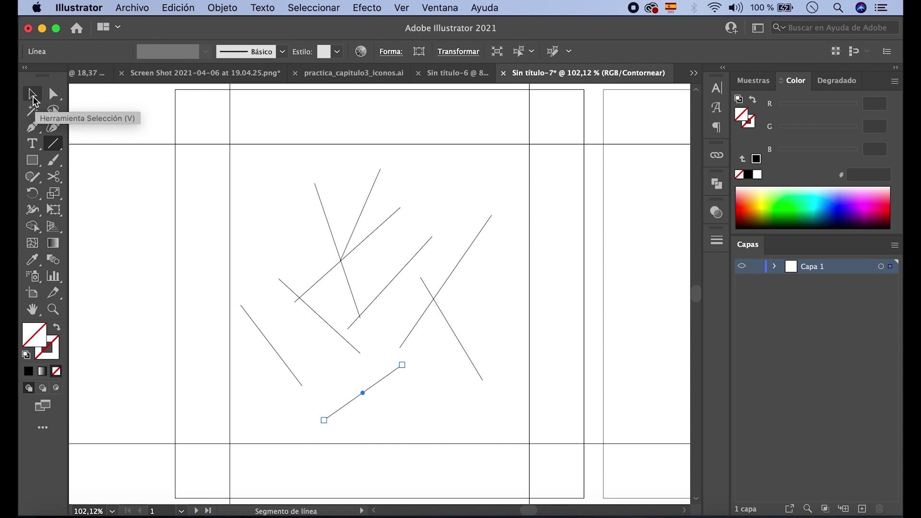
pyautogui.click(33, 97)
pyautogui.click(401, 8)
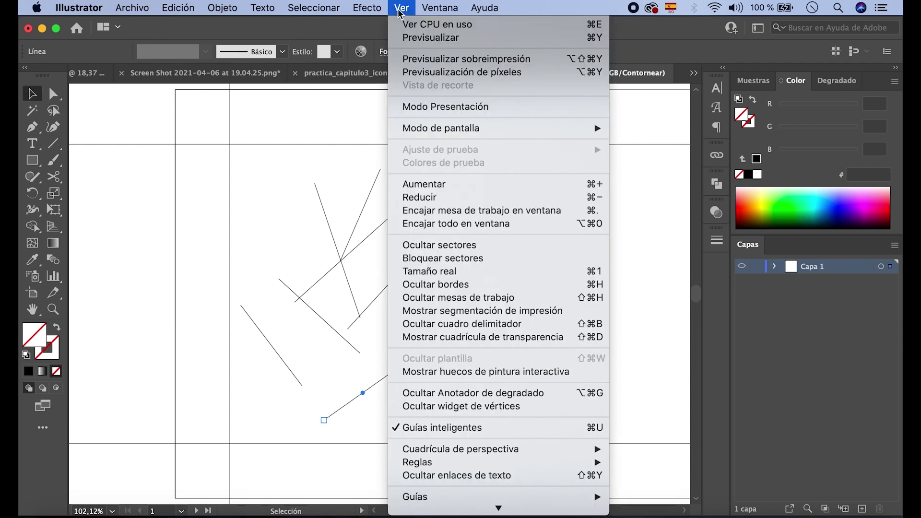
pyautogui.click(403, 38)
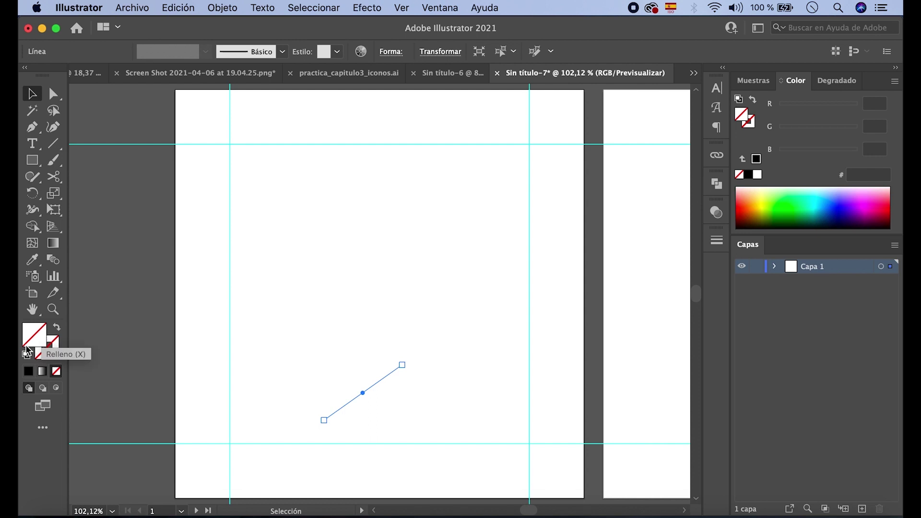
# Restore the default fill and stroke on the selected line and draw two diagonal line segments within the guides.
pyautogui.click(52, 341)
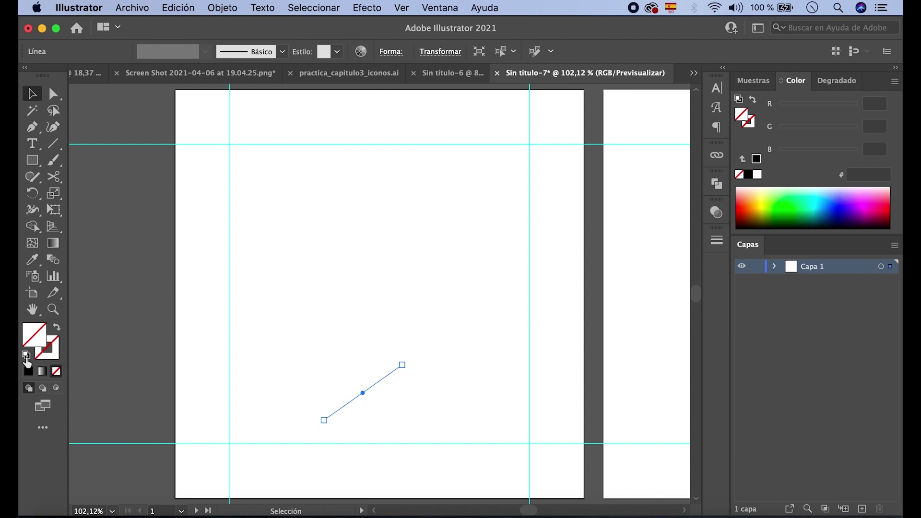
pyautogui.click(26, 356)
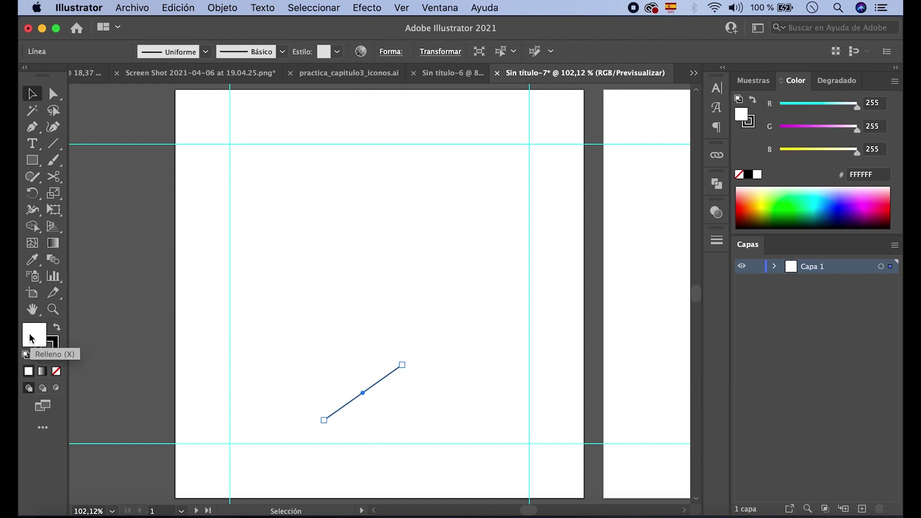
pyautogui.click(50, 150)
pyautogui.moveTo(290, 250); pyautogui.dragTo(361, 175)
pyautogui.moveTo(355, 241); pyautogui.dragTo(427, 197)
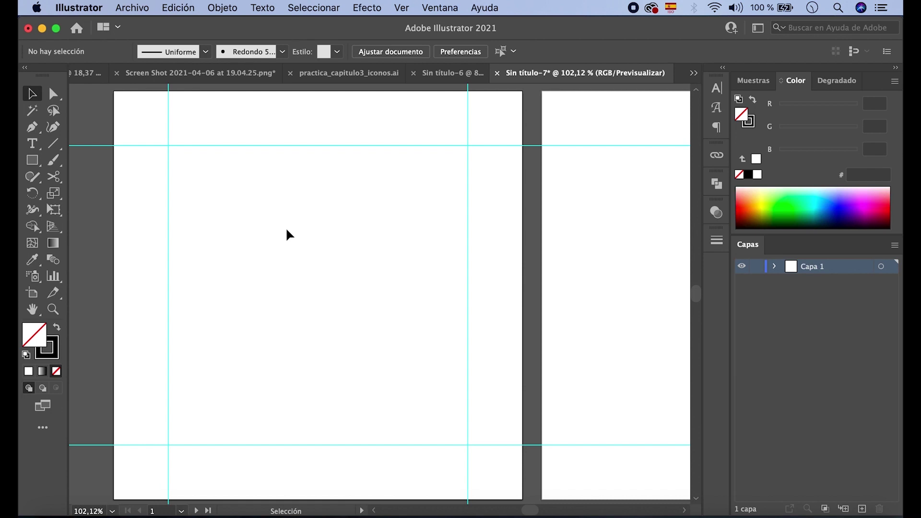
# Detach the line tools as a floating palette near the artboard's upper edge and draw a line about 78 mm long at about 10°.
pyautogui.click(56, 143)
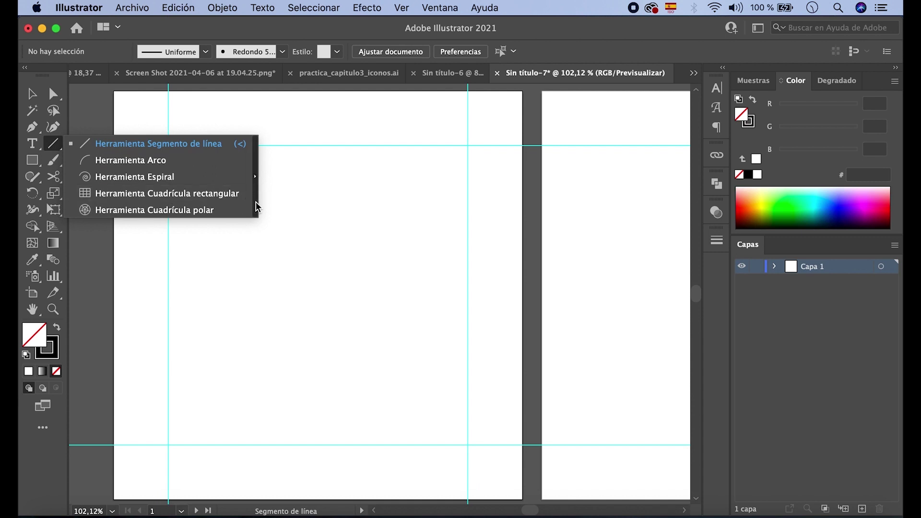
pyautogui.click(256, 171)
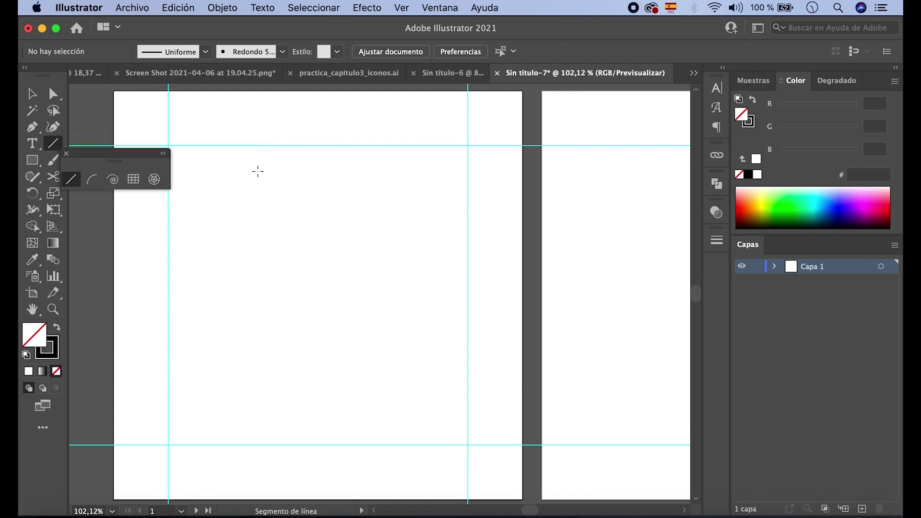
pyautogui.moveTo(143, 153); pyautogui.dragTo(344, 111)
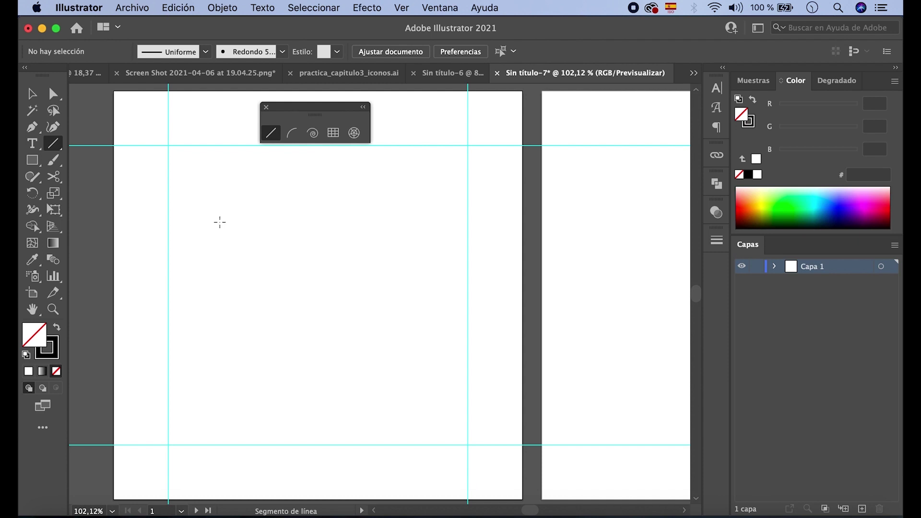
pyautogui.click(219, 222)
pyautogui.moveTo(219, 221)
pyautogui.mouseDown()
pyautogui.moveTo(384, 221)
pyautogui.moveTo(429, 185)
pyautogui.mouseUp()
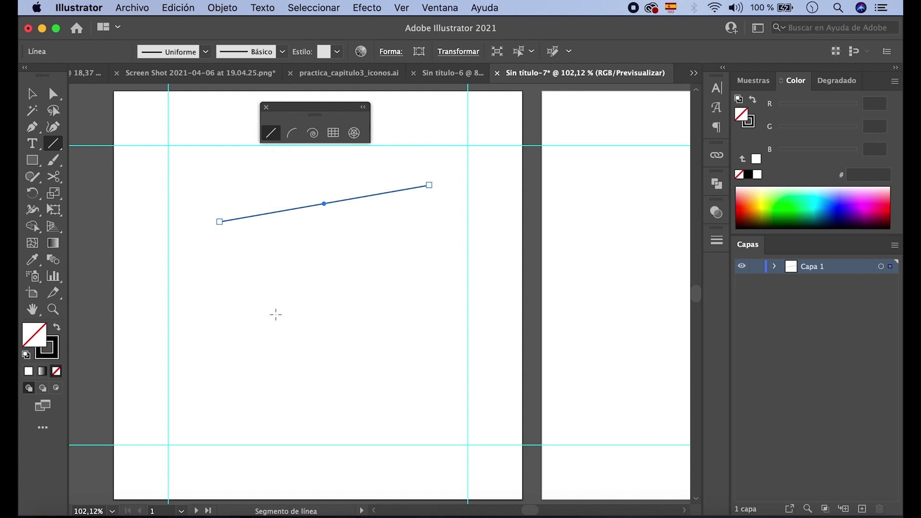
# Create a line of exactly 50 mm at an angle of 0° below the diagonal line and deselect it.
pyautogui.click(288, 249)
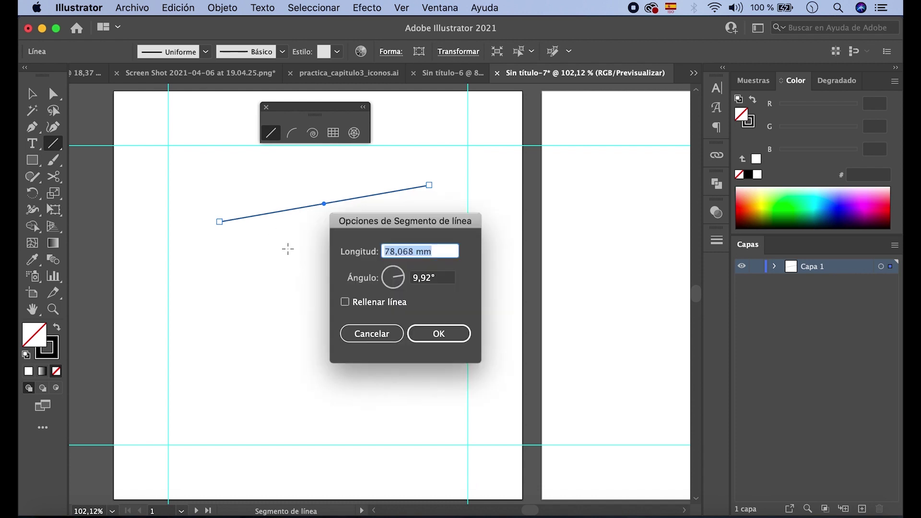
pyautogui.click(413, 255)
pyautogui.press('BackSpace')
pyautogui.press('BackSpace')
pyautogui.press('BackSpace')
pyautogui.press('BackSpace')
pyautogui.press('BackSpace')
pyautogui.press('BackSpace')
pyautogui.write('50')
pyautogui.click(432, 279)
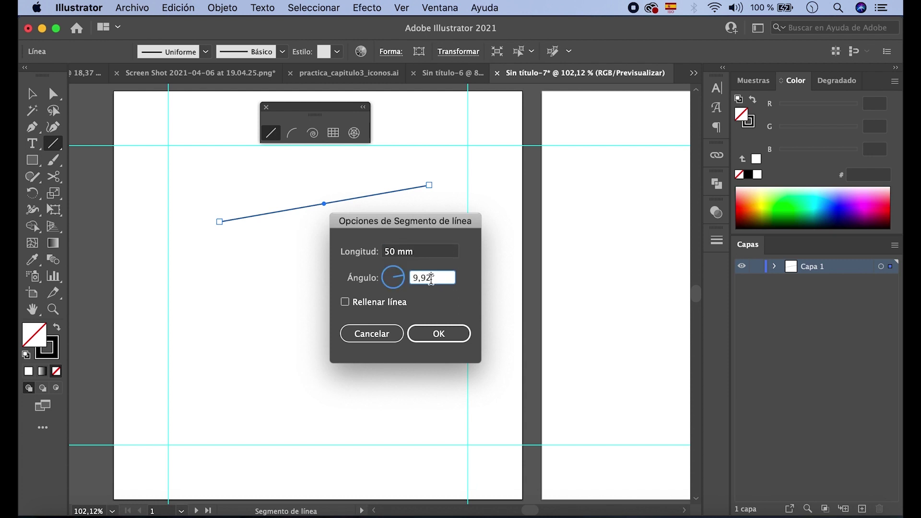
pyautogui.press('BackSpace')
pyautogui.press('BackSpace')
pyautogui.press('BackSpace')
pyautogui.press('BackSpace')
pyautogui.write('0')
pyautogui.click(449, 339)
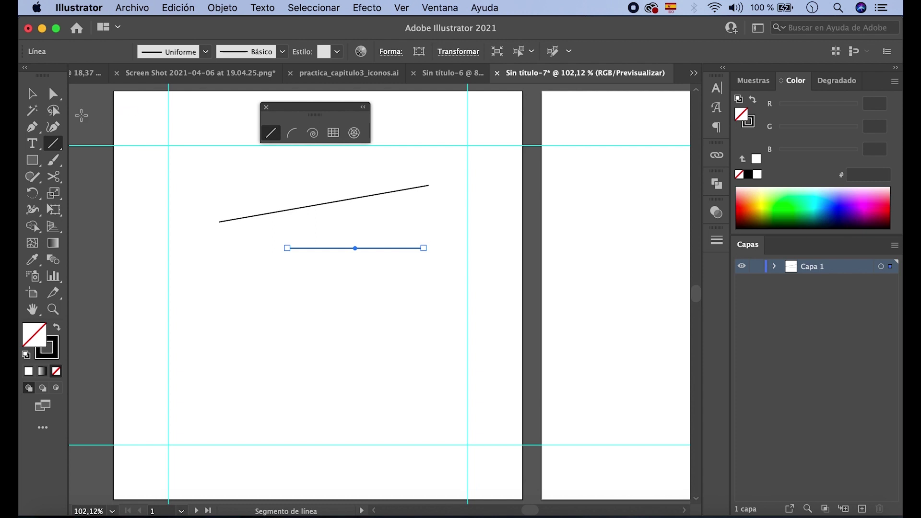
pyautogui.click(31, 94)
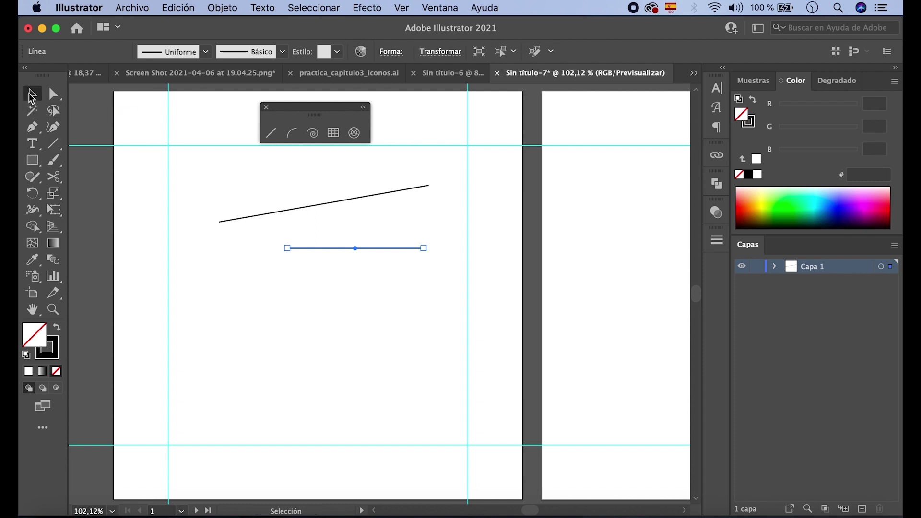
pyautogui.click(216, 248)
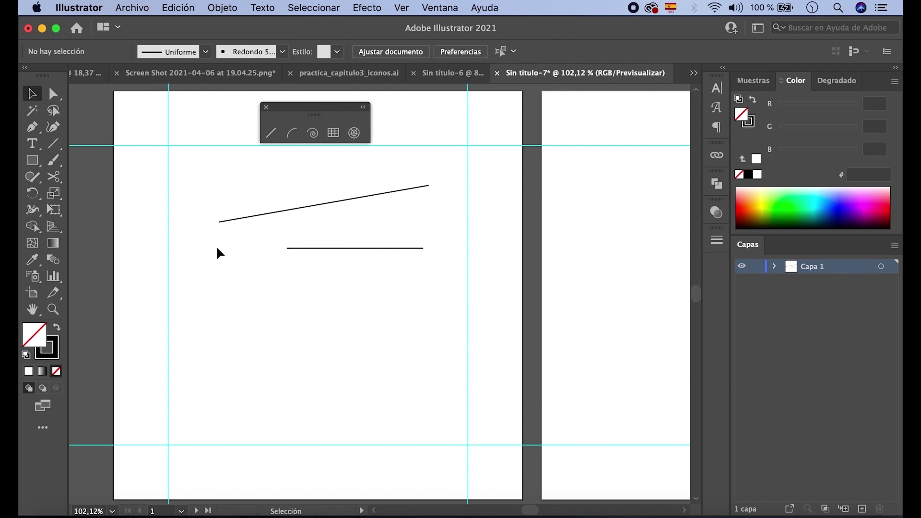
# Draw a horizontal line about 71 mm long above the lower guide, its right end aligned with the 50 mm line's end.
pyautogui.click(271, 135)
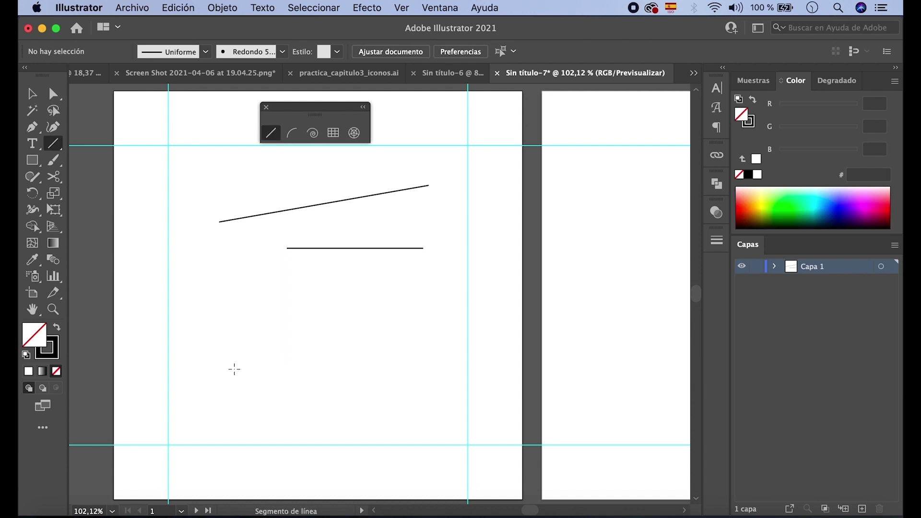
pyautogui.click(231, 371)
pyautogui.moveTo(231, 371); pyautogui.dragTo(407, 370)
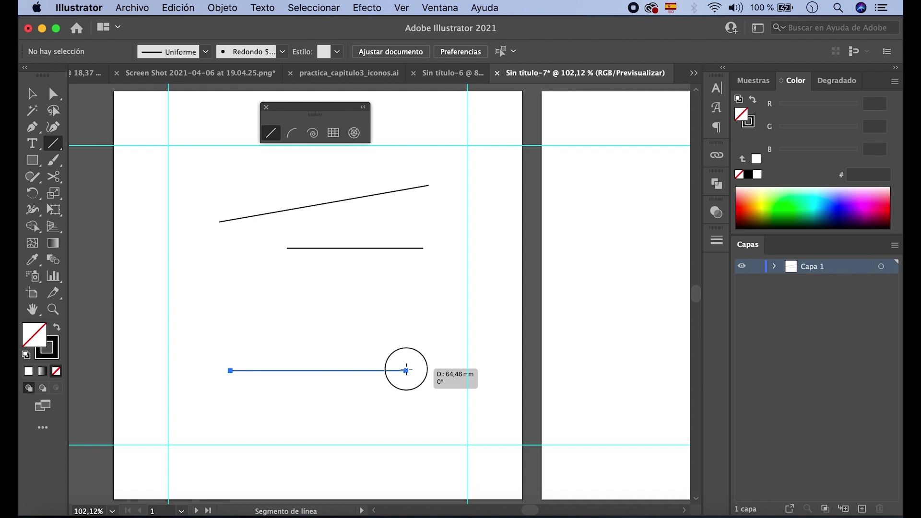
pyautogui.moveTo(406, 370); pyautogui.dragTo(423, 379)
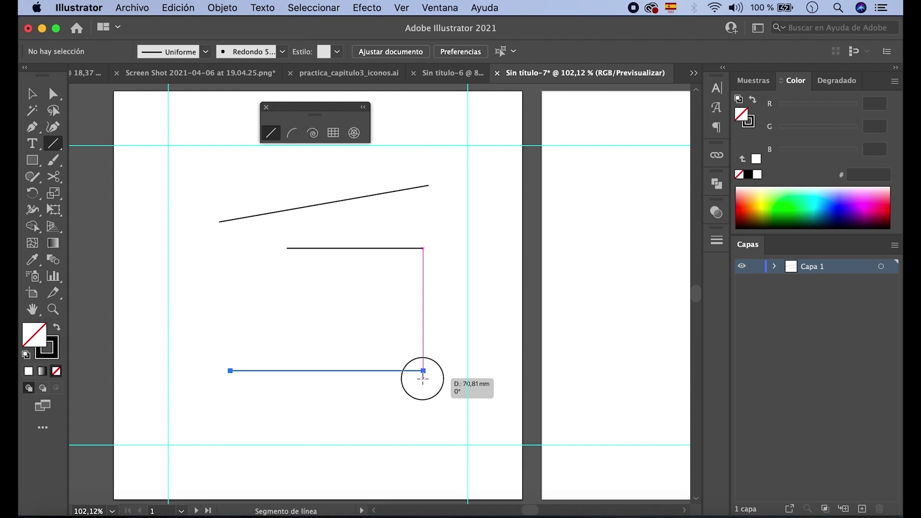
pyautogui.moveTo(422, 379); pyautogui.dragTo(422, 378)
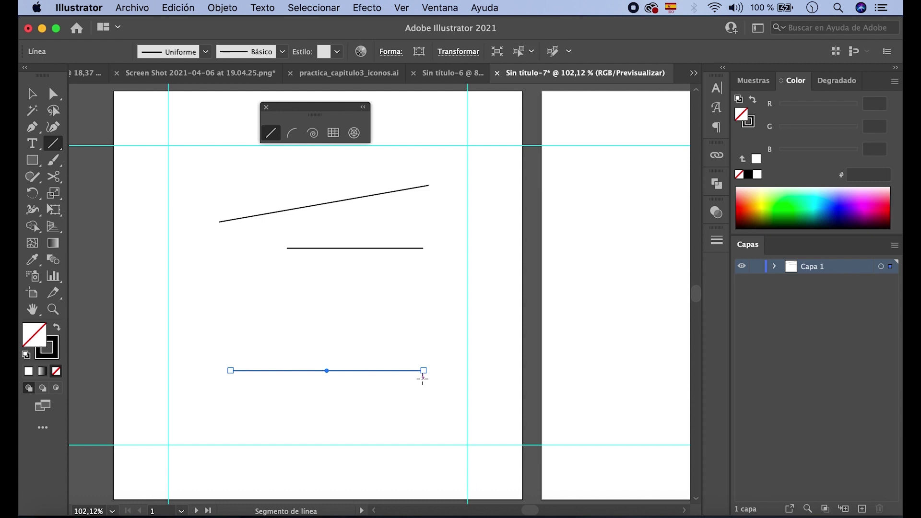
# Draw another horizontal line, about 71 mm long, outward from its centre above the lowest line, matching that line's ends.
pyautogui.click(328, 320)
pyautogui.moveTo(327, 320)
pyautogui.mouseDown()
pyautogui.moveTo(403, 316)
pyautogui.moveTo(333, 321)
pyautogui.moveTo(343, 320)
pyautogui.mouseUp()
pyautogui.moveTo(338, 319); pyautogui.dragTo(423, 316)
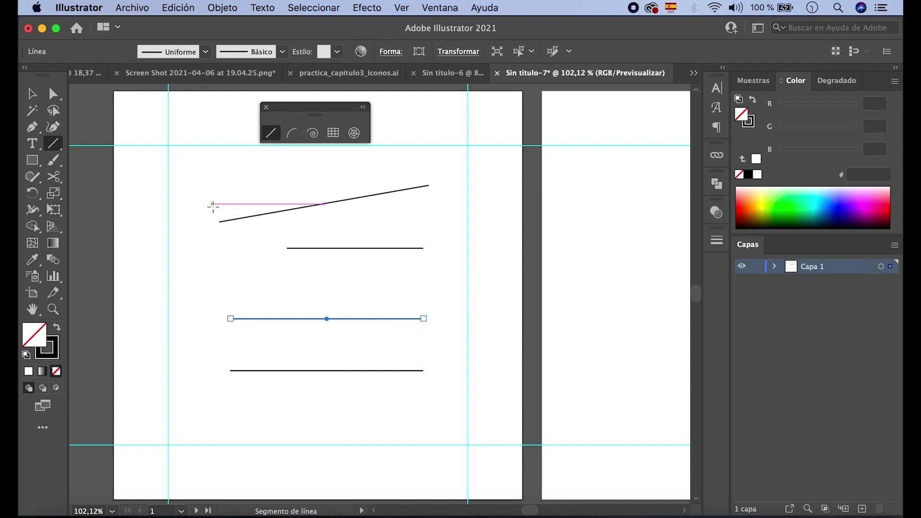
# Select each of the four lines individually, from the diagonal one down to the lowest one.
pyautogui.click(32, 94)
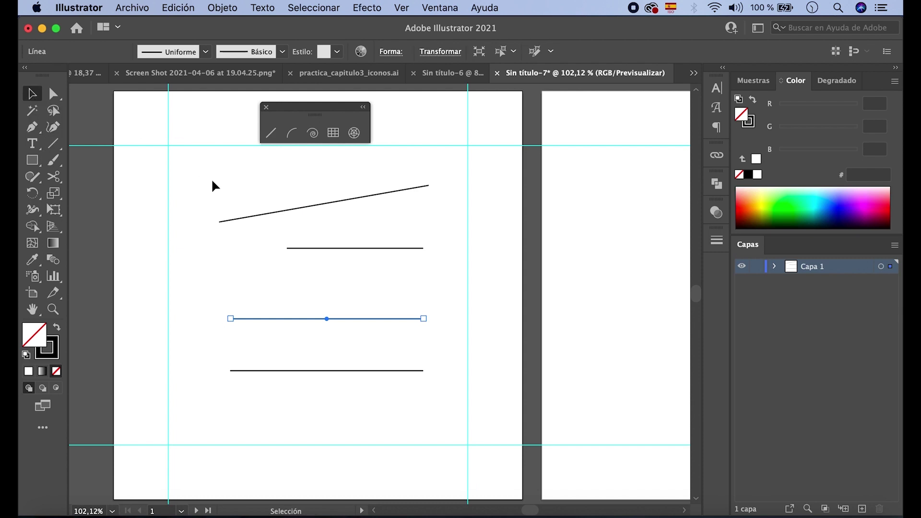
pyautogui.click(274, 213)
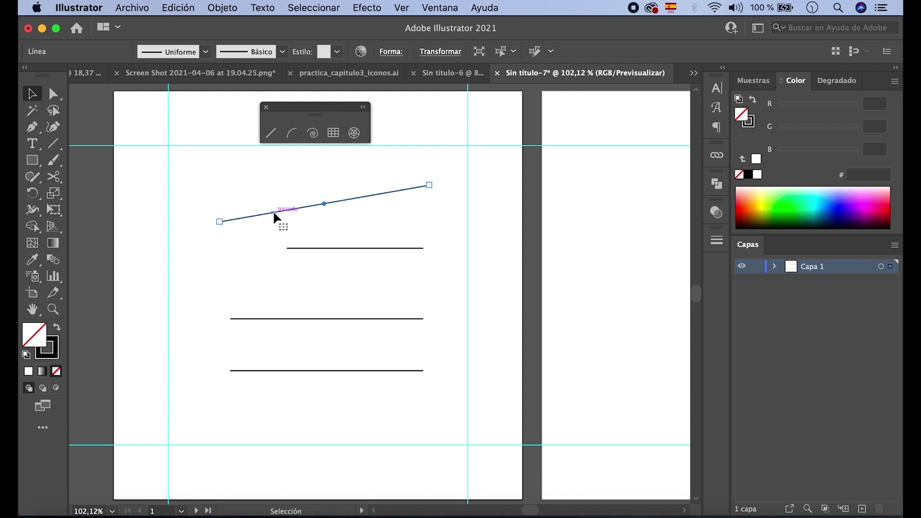
pyautogui.click(304, 248)
pyautogui.click(304, 318)
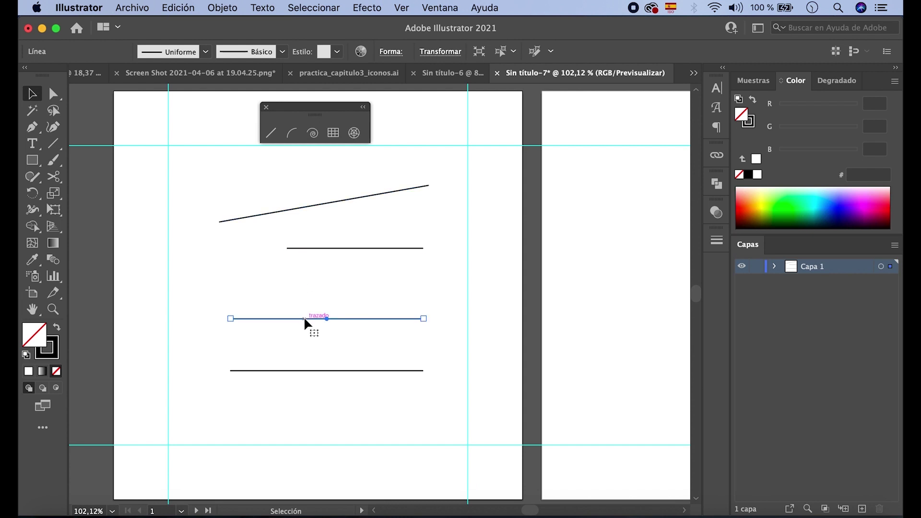
pyautogui.click(312, 372)
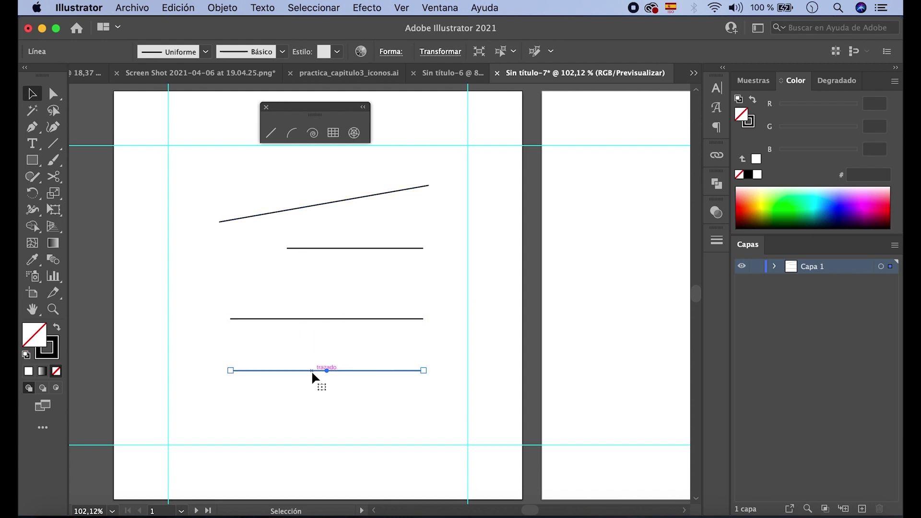
# Extend the selection to all four lines, toggle the diagonal line out and back in, and clear the selection.
pyautogui.keyDown('shift'); pyautogui.click(301, 320); pyautogui.keyUp('shift')
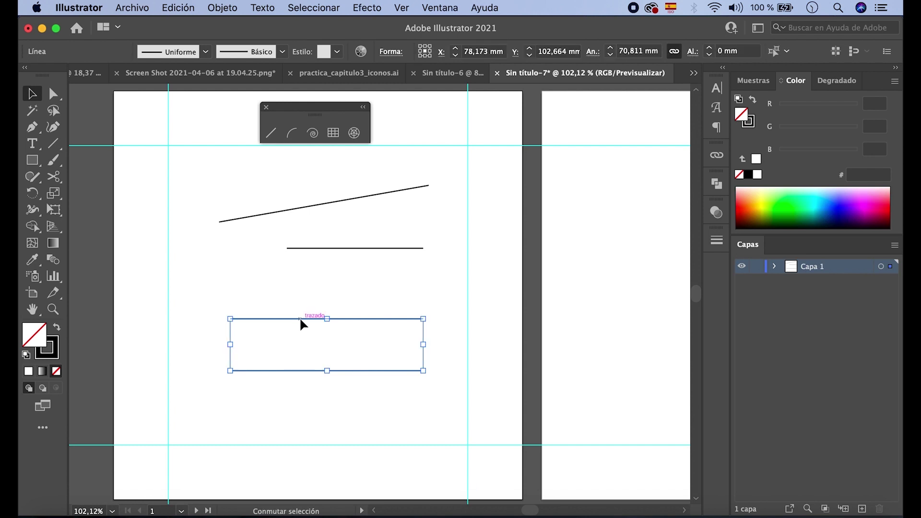
pyautogui.keyDown('shift'); pyautogui.click(301, 249); pyautogui.keyUp('shift')
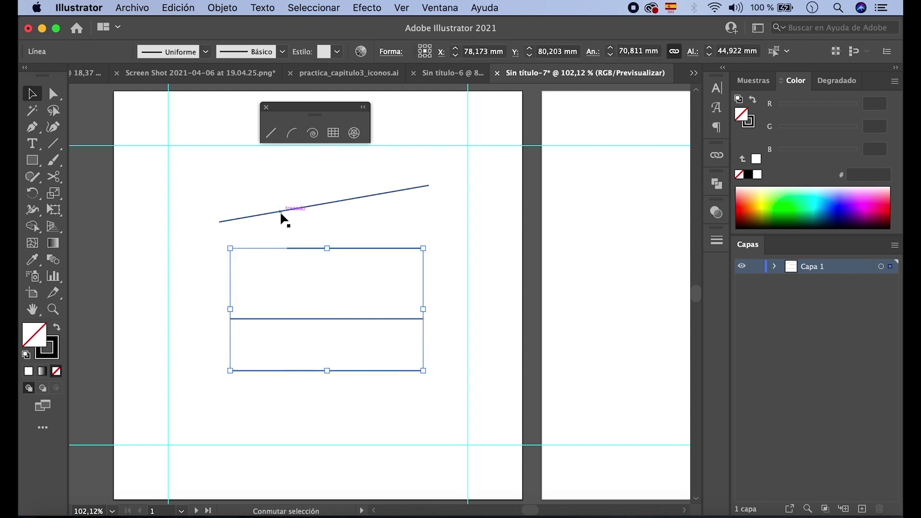
pyautogui.keyDown('shift'); pyautogui.click(281, 212); pyautogui.keyUp('shift')
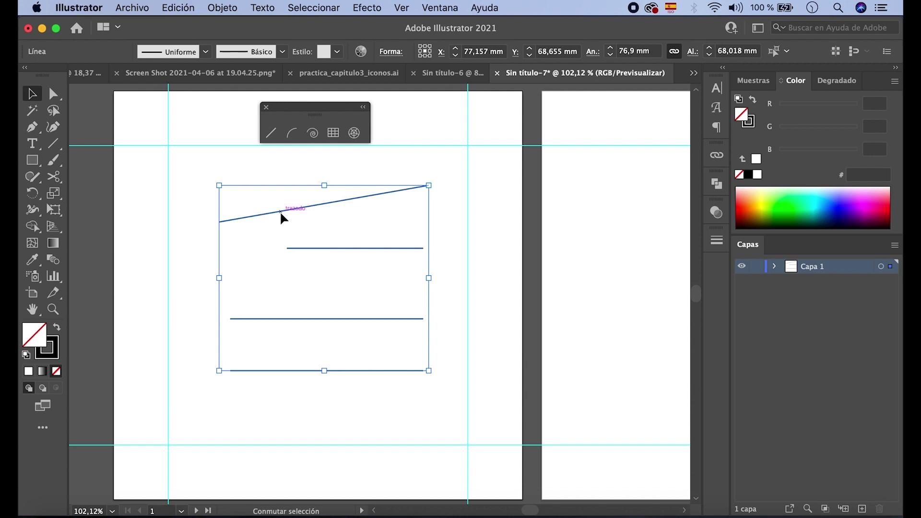
pyautogui.keyDown('shift'); pyautogui.click(280, 212); pyautogui.keyUp('shift')
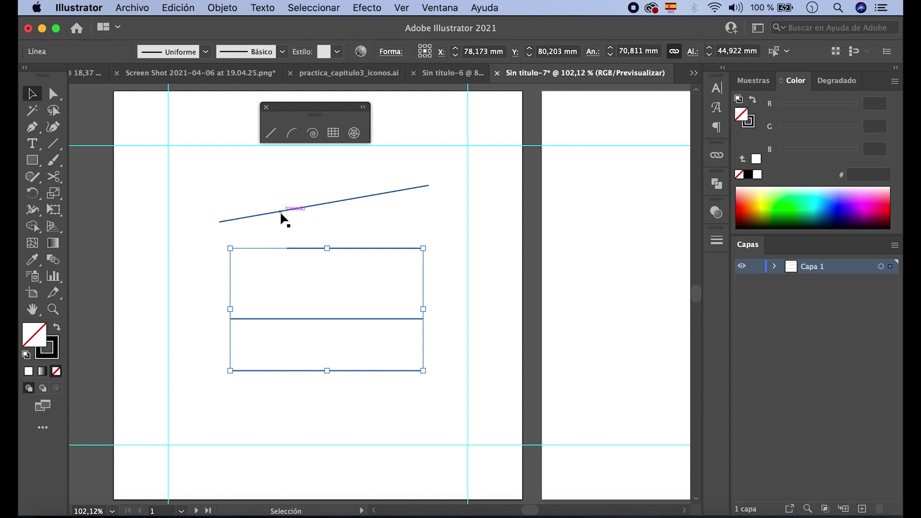
pyautogui.keyDown('shift'); pyautogui.click(280, 211); pyautogui.keyUp('shift')
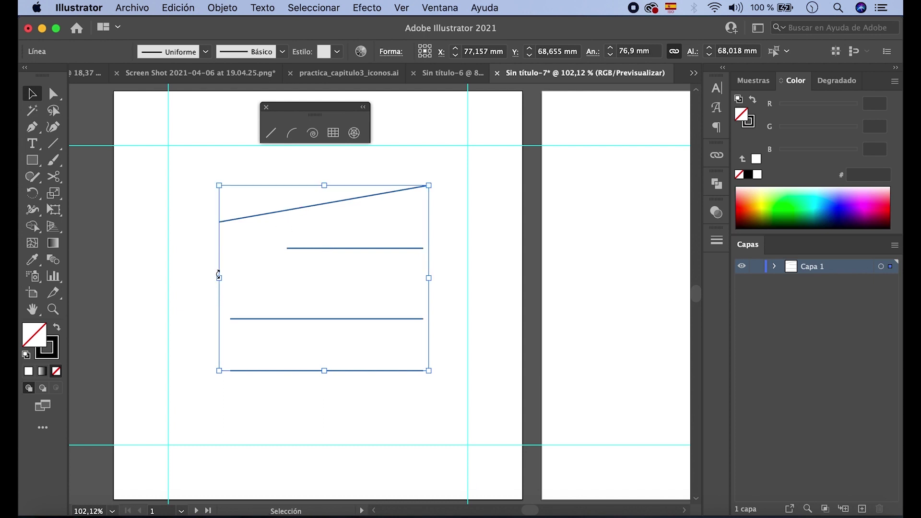
pyautogui.click(206, 286)
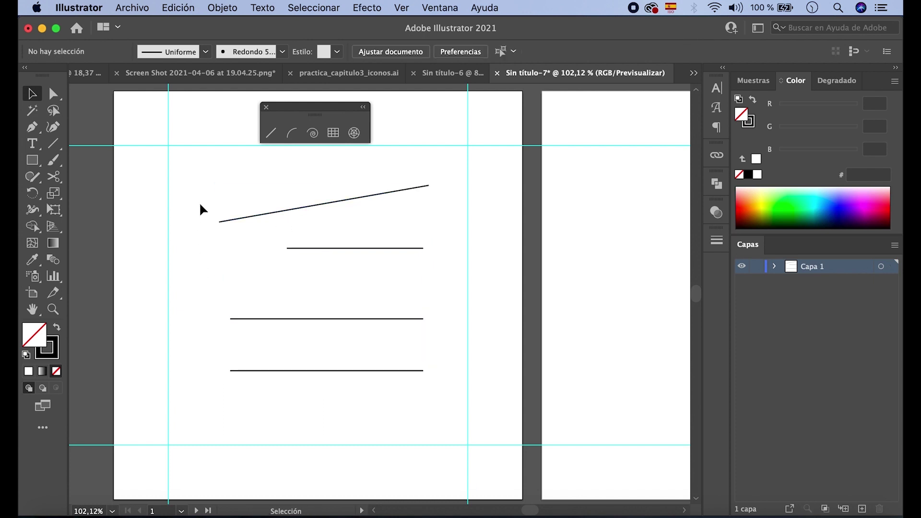
# Select all four lines with a selection marquee and delete them.
pyautogui.moveTo(200, 202); pyautogui.dragTo(398, 406)
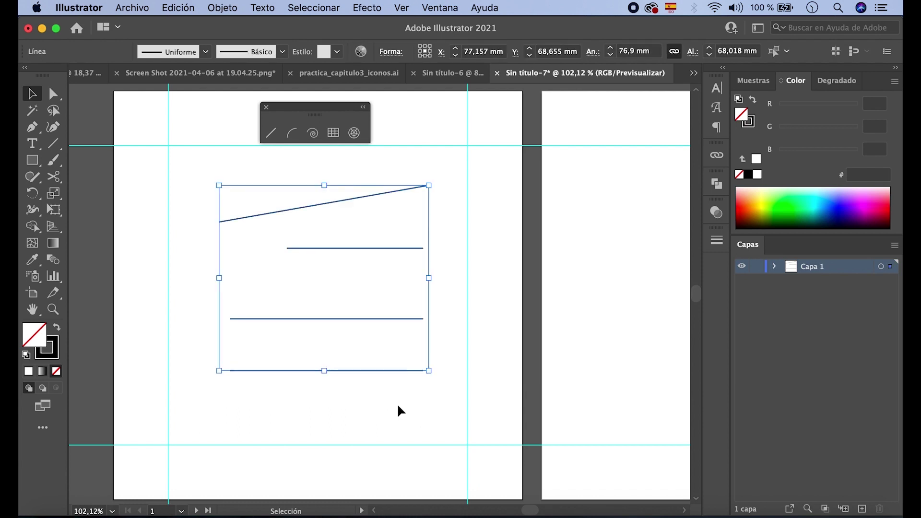
pyautogui.click(399, 407)
pyautogui.press('super+a')
pyautogui.press('Delete')
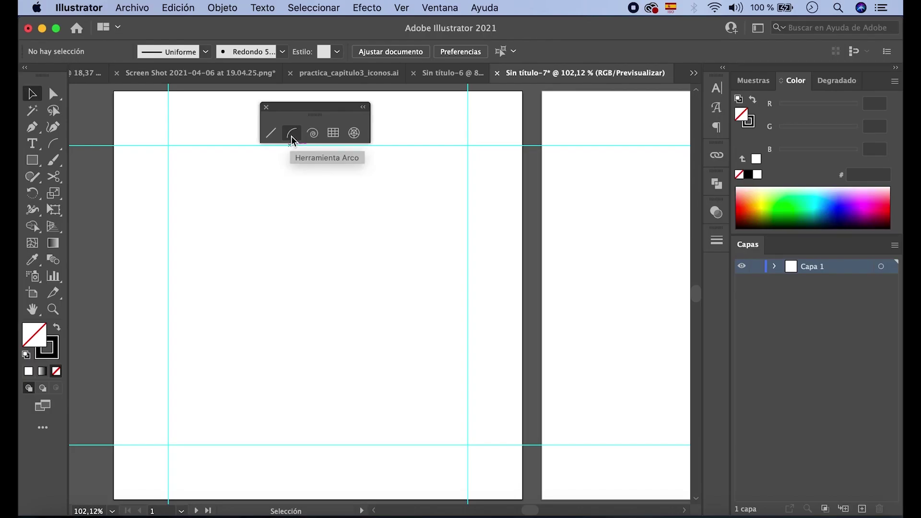
# Review the Arc tool options without changing them and draw an arc about 53 mm wide and 41 mm high.
pyautogui.doubleClick(293, 136)
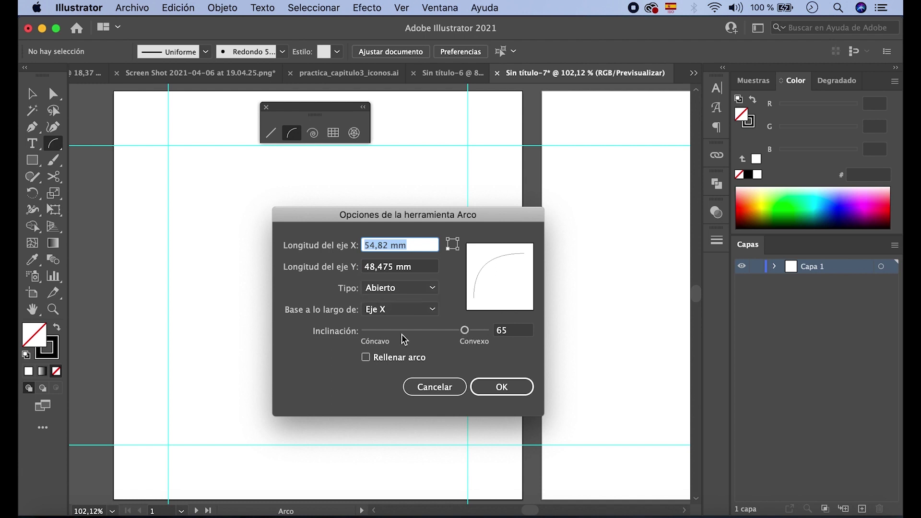
pyautogui.click(443, 388)
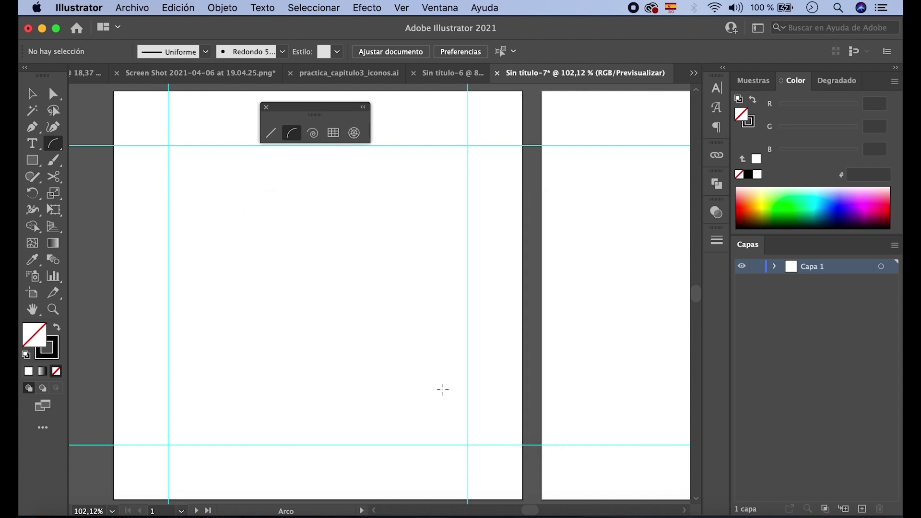
pyautogui.click(250, 301)
pyautogui.moveTo(250, 301); pyautogui.dragTo(393, 189)
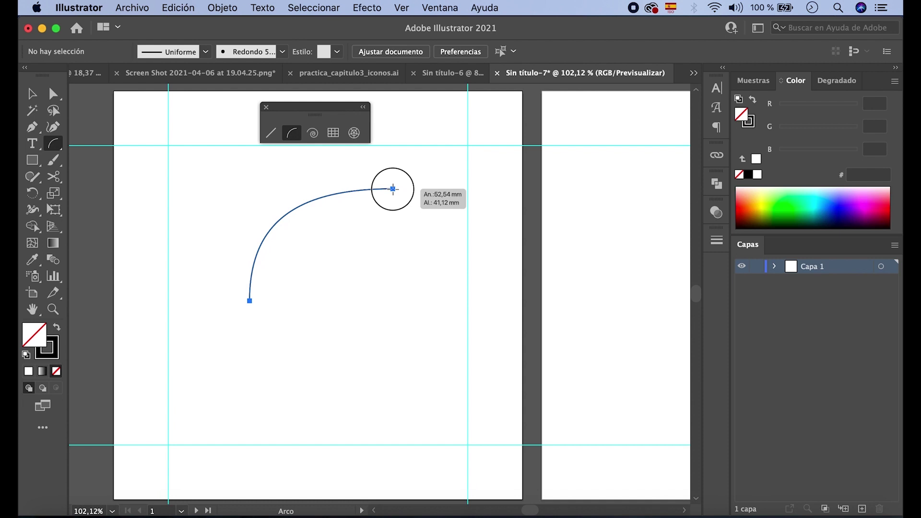
# Vary the slope of the arc in progress back and forth to try different curvatures.
pyautogui.press('Up')
pyautogui.press('Up')
pyautogui.press('Up')
pyautogui.press('Up')
pyautogui.press('Up')
pyautogui.press('Up')
pyautogui.press('Up')
pyautogui.press('Up')
pyautogui.press('Up')
pyautogui.press('Up')
pyautogui.moveTo(393, 189); pyautogui.dragTo(393, 189)
pyautogui.press('Down')
pyautogui.press('Down')
pyautogui.press('Down')
pyautogui.press('Down')
pyautogui.press('Down')
pyautogui.press('Down')
pyautogui.press('Down')
pyautogui.press('Down')
pyautogui.press('Down')
pyautogui.press('Down')
pyautogui.press('Down')
pyautogui.press('Down')
pyautogui.press('Down')
pyautogui.press('Down')
pyautogui.press('Up')
pyautogui.press('Up')
pyautogui.press('Up')
pyautogui.press('Up')
pyautogui.press('Up')
pyautogui.press('Up')
# Toggle the arc in progress repeatedly between open and closed, and flip its curvature to the opposite side and back.
pyautogui.press('c')
pyautogui.press('c')
pyautogui.press('c')
pyautogui.press('c')
pyautogui.press('f')
pyautogui.press('f')
pyautogui.press('f')
pyautogui.press('f')
pyautogui.press('c')
pyautogui.press('c')
pyautogui.press('c')
pyautogui.press('c')
pyautogui.press('f')
pyautogui.press('f')
pyautogui.press('f')
pyautogui.press('f')
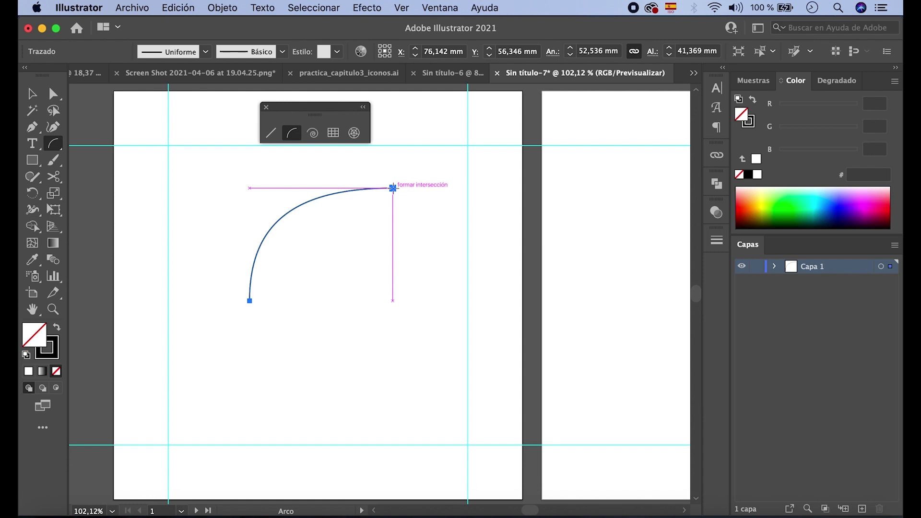
# Activate the Scissors tool and switch the document to full screen mode with the menu bar.
pyautogui.press('c')
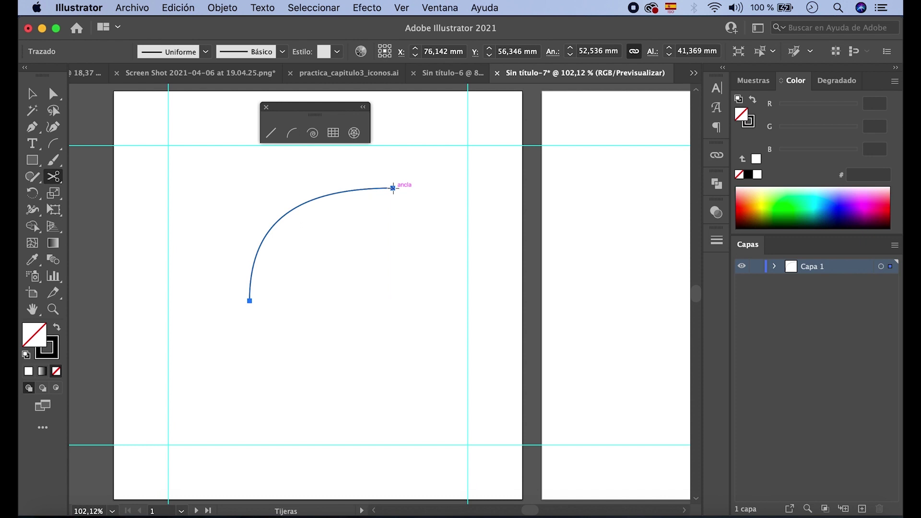
pyautogui.press('f')
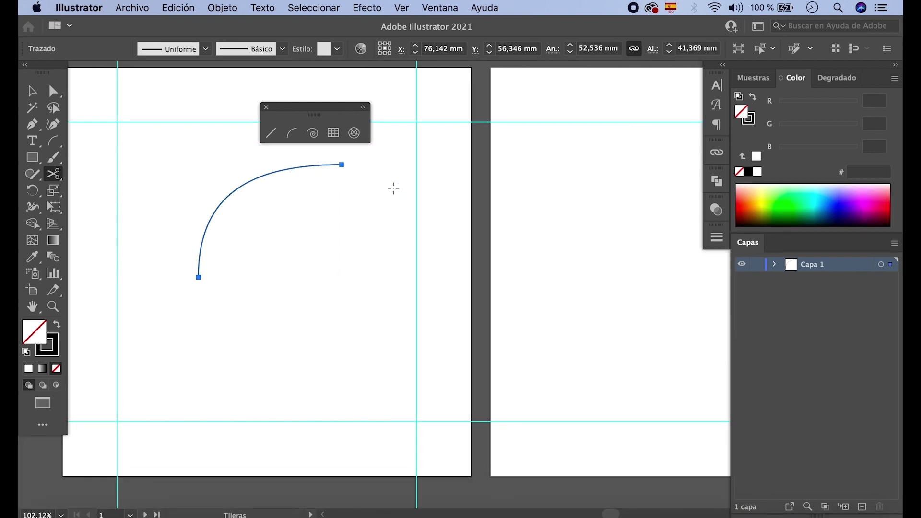
# Return the document to normal screen mode and activate the Selection tool.
pyautogui.press('f')
pyautogui.press('f')
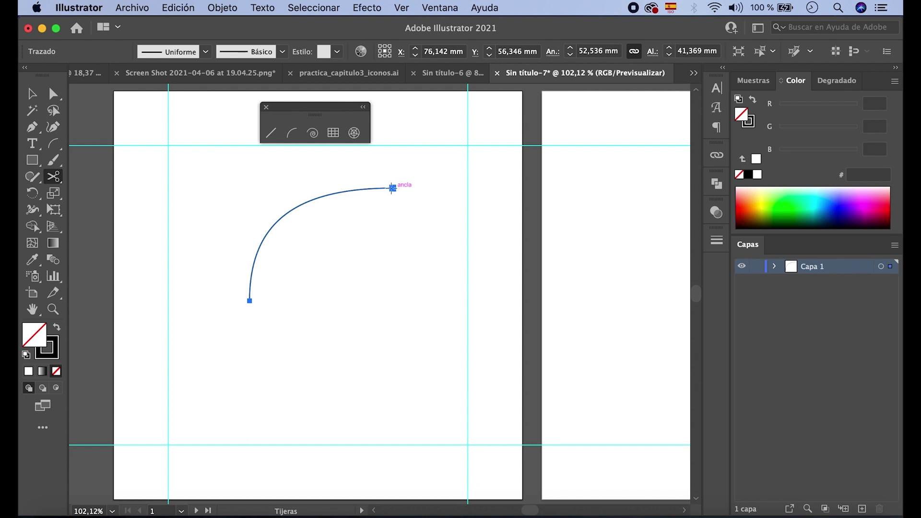
pyautogui.click(34, 96)
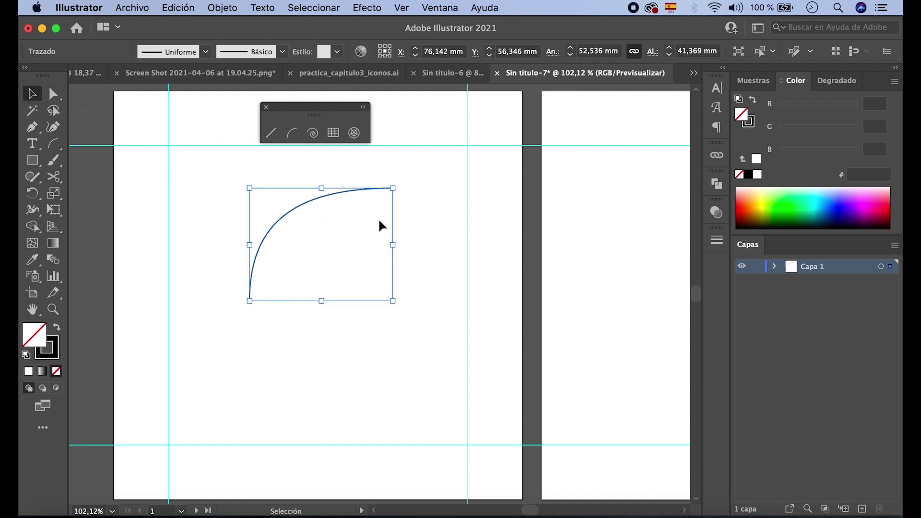
# Draw a second arc about 48 mm wide and 43 mm high below the first one.
pyautogui.click(297, 135)
pyautogui.moveTo(262, 414)
pyautogui.mouseDown()
pyautogui.moveTo(393, 309)
pyautogui.moveTo(413, 309)
pyautogui.moveTo(413, 366)
pyautogui.moveTo(397, 277)
pyautogui.moveTo(366, 337)
pyautogui.moveTo(348, 343)
pyautogui.moveTo(390, 310)
pyautogui.moveTo(323, 350)
pyautogui.moveTo(275, 393)
pyautogui.moveTo(372, 314)
pyautogui.moveTo(302, 386)
pyautogui.moveTo(375, 315)
pyautogui.moveTo(304, 370)
pyautogui.moveTo(344, 336)
pyautogui.moveTo(374, 315)
pyautogui.moveTo(396, 315)
pyautogui.moveTo(393, 297)
pyautogui.mouseUp()
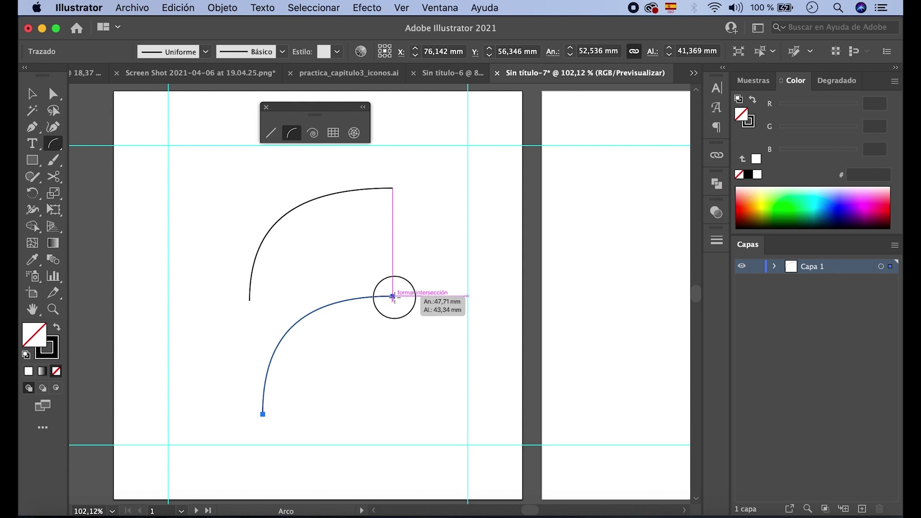
pyautogui.moveTo(393, 297); pyautogui.dragTo(393, 296)
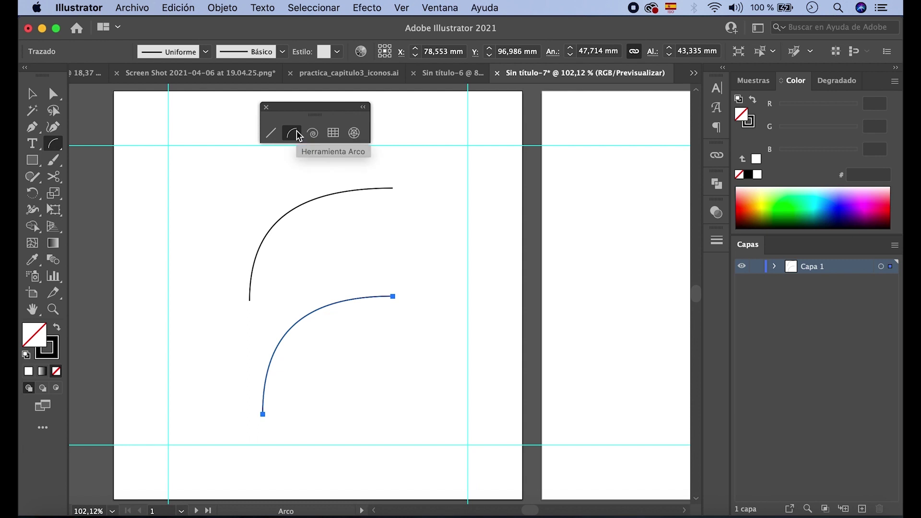
# Deselect the lower arc, reselect it by its path with the Selection tool, and clear the selection again.
pyautogui.click(32, 94)
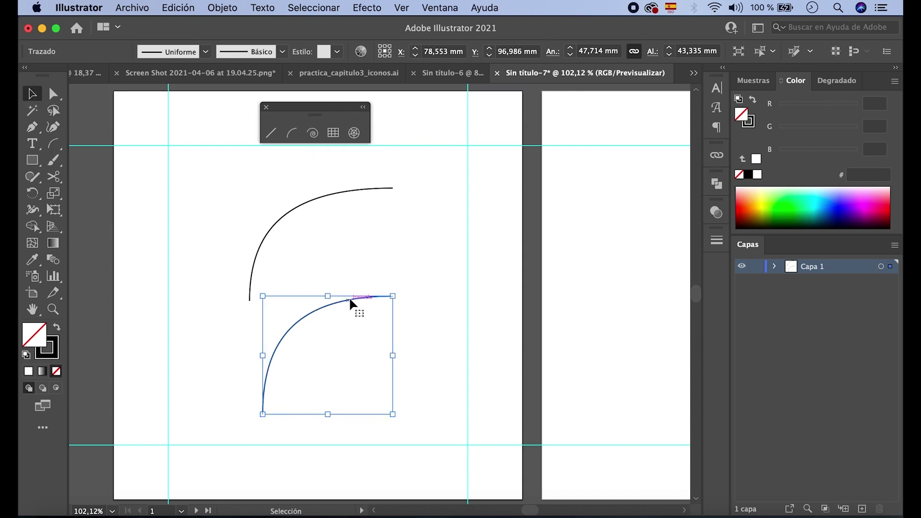
pyautogui.click(408, 298)
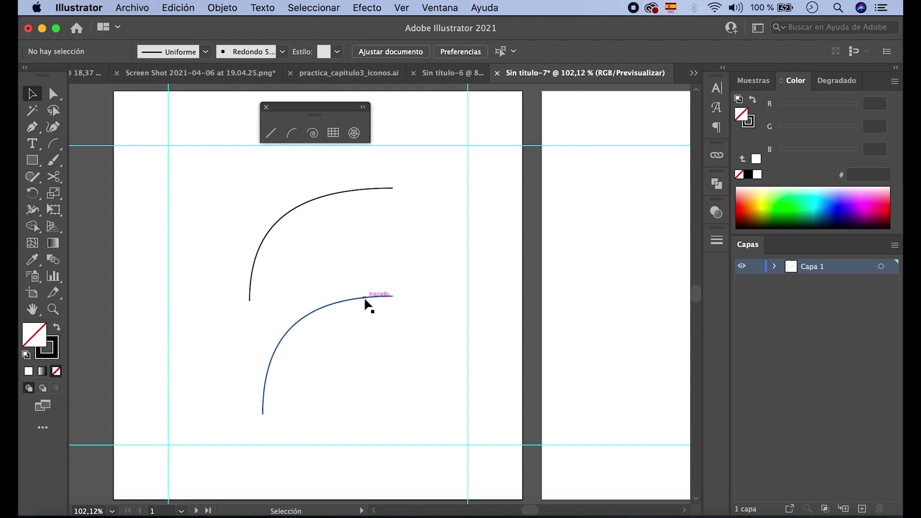
pyautogui.click(331, 305)
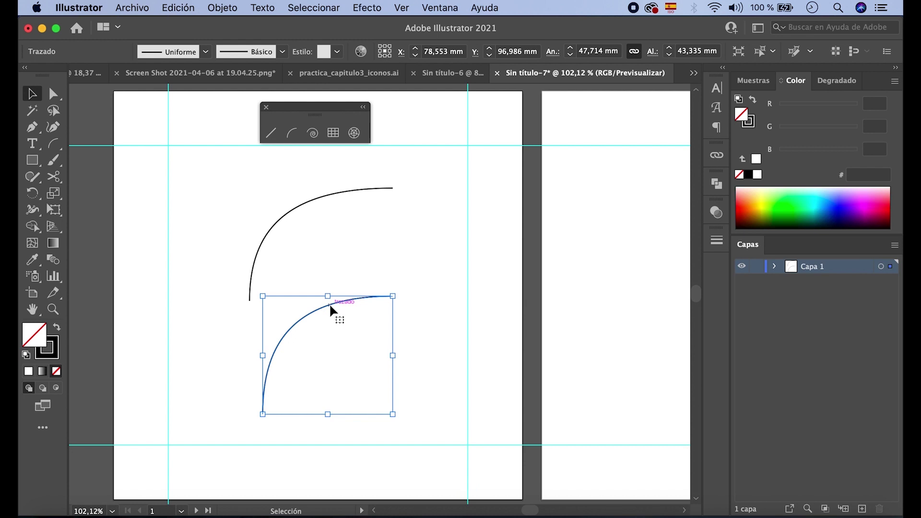
pyautogui.click(410, 295)
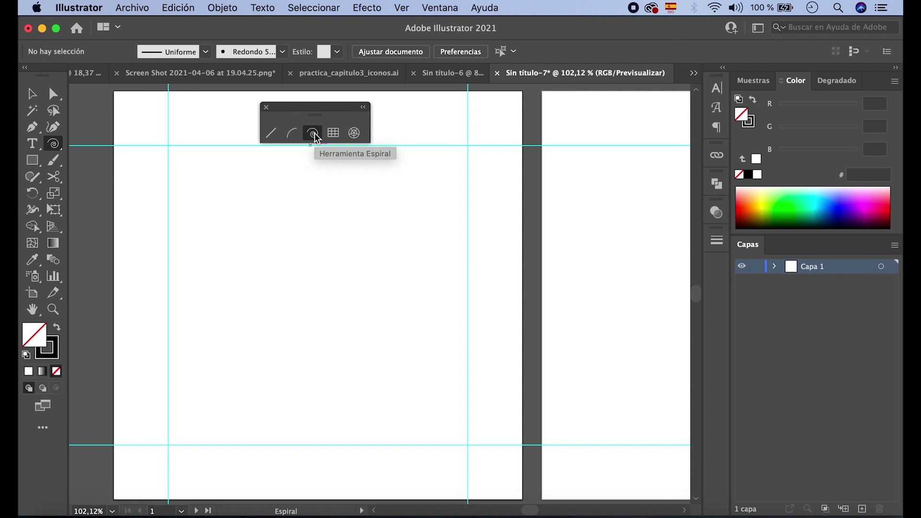
# Review the radius, decay, segments and style options of the Spiral tool and cancel without creating a spiral.
pyautogui.click(283, 254)
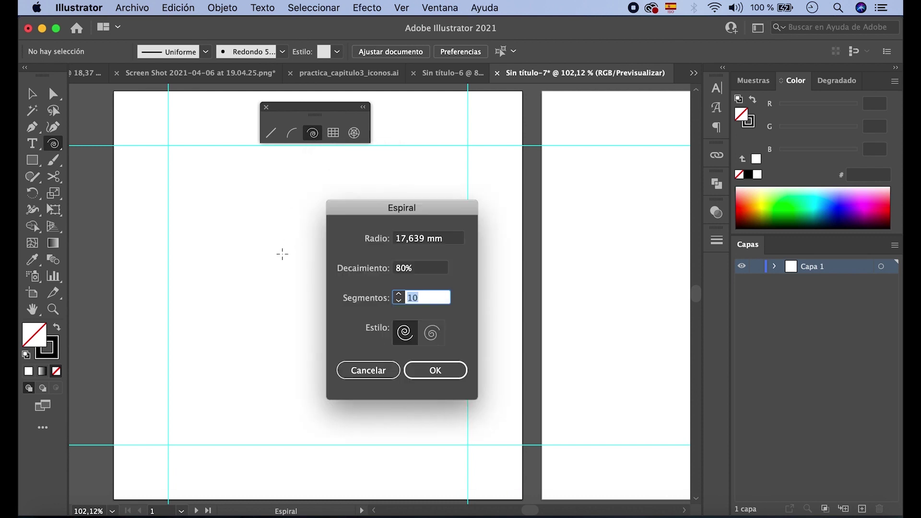
pyautogui.click(433, 335)
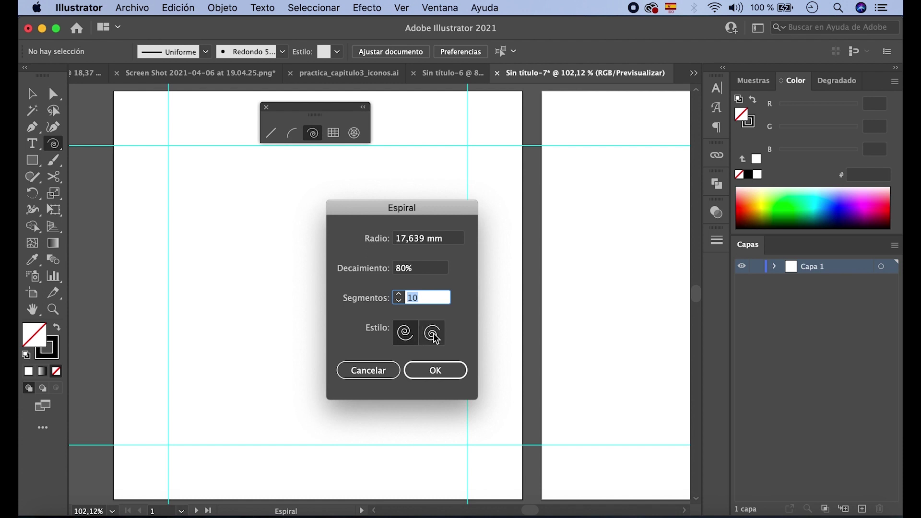
pyautogui.click(386, 371)
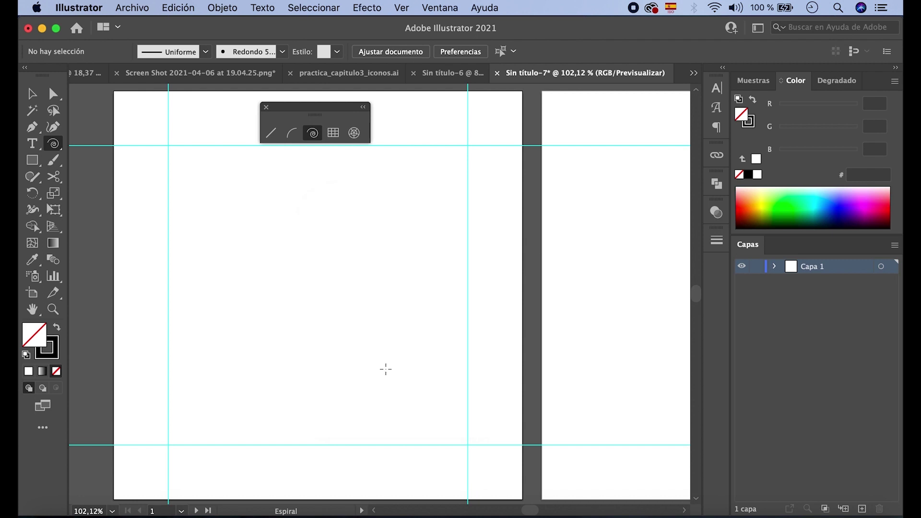
# Start a spiral about 74 mm wide and 68 mm high on the first artboard, adding inner segments while it is in progress.
pyautogui.moveTo(276, 262); pyautogui.dragTo(387, 316)
pyautogui.press('Up')
pyautogui.press('Up')
pyautogui.press('Up')
pyautogui.press('Up')
pyautogui.press('Up')
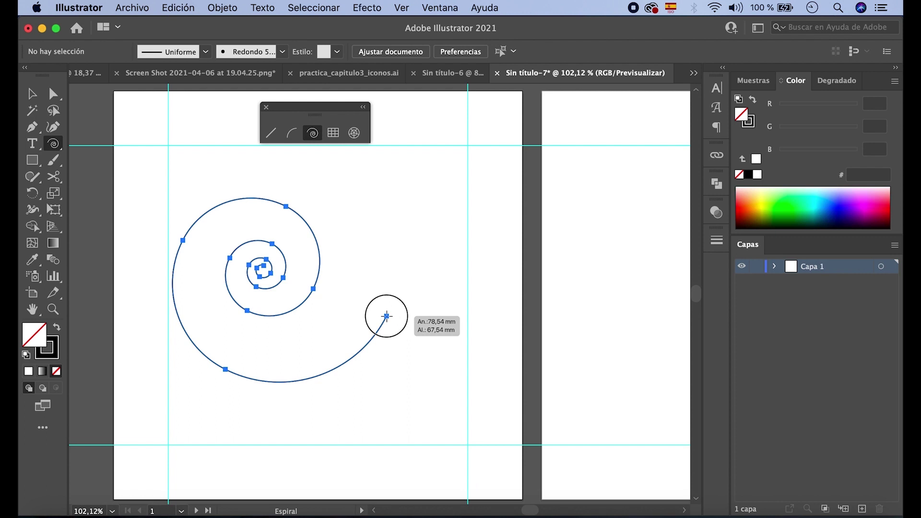
pyautogui.press('Up')
pyautogui.moveTo(387, 316); pyautogui.dragTo(374, 333)
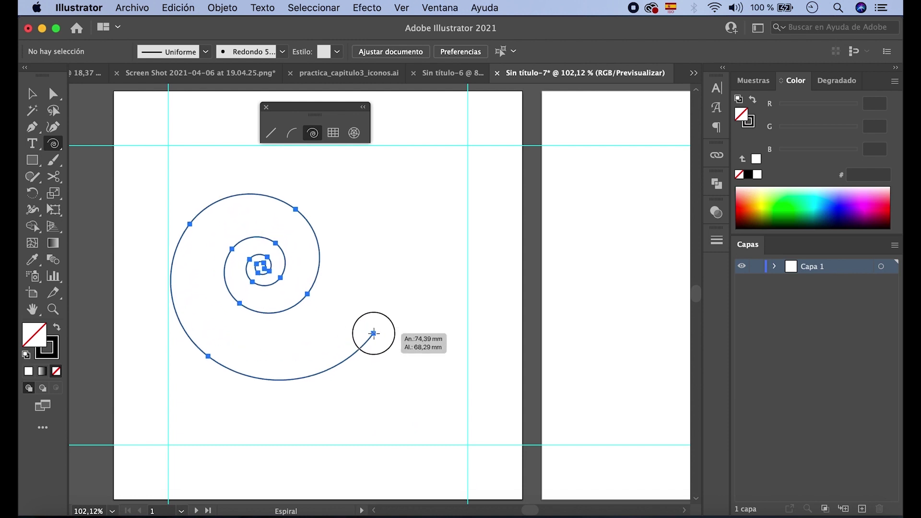
# Remove inner segments from the spiral in progress so that its centre opens up.
pyautogui.press('Down')
pyautogui.press('Down')
pyautogui.press('Down')
pyautogui.press('Down')
pyautogui.press('Down')
pyautogui.press('Down')
pyautogui.press('Down')
pyautogui.press('Down')
pyautogui.press('Down')
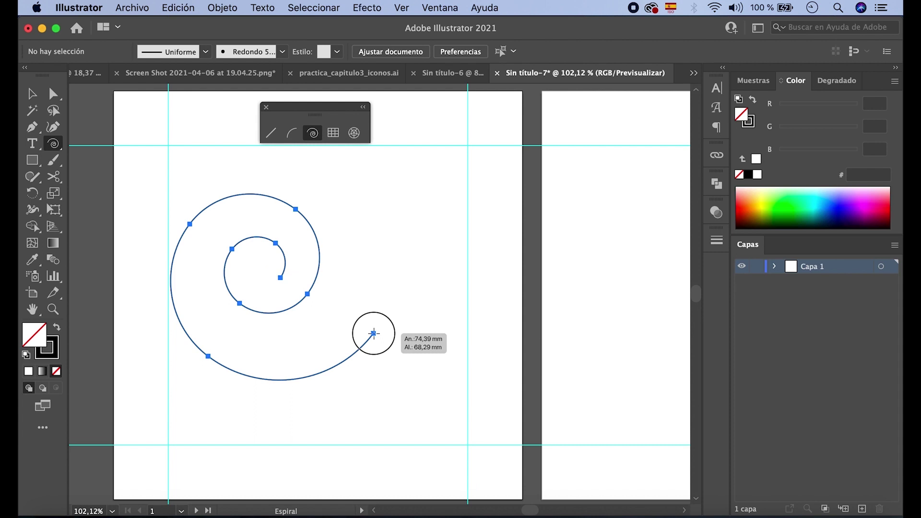
# Vary the segment count of the spiral in progress and finish it at about 61 mm wide and 68 mm high.
pyautogui.press('Up')
pyautogui.press('Up')
pyautogui.press('Up')
pyautogui.press('Down')
pyautogui.press('Down')
pyautogui.press('Up')
pyautogui.press('Up')
pyautogui.moveTo(374, 333)
pyautogui.mouseDown()
pyautogui.moveTo(353, 358)
pyautogui.moveTo(280, 379)
pyautogui.moveTo(339, 315)
pyautogui.moveTo(343, 236)
pyautogui.moveTo(315, 208)
pyautogui.moveTo(279, 203)
pyautogui.moveTo(249, 245)
pyautogui.moveTo(243, 298)
pyautogui.moveTo(271, 336)
pyautogui.moveTo(386, 338)
pyautogui.moveTo(372, 320)
pyautogui.mouseUp()
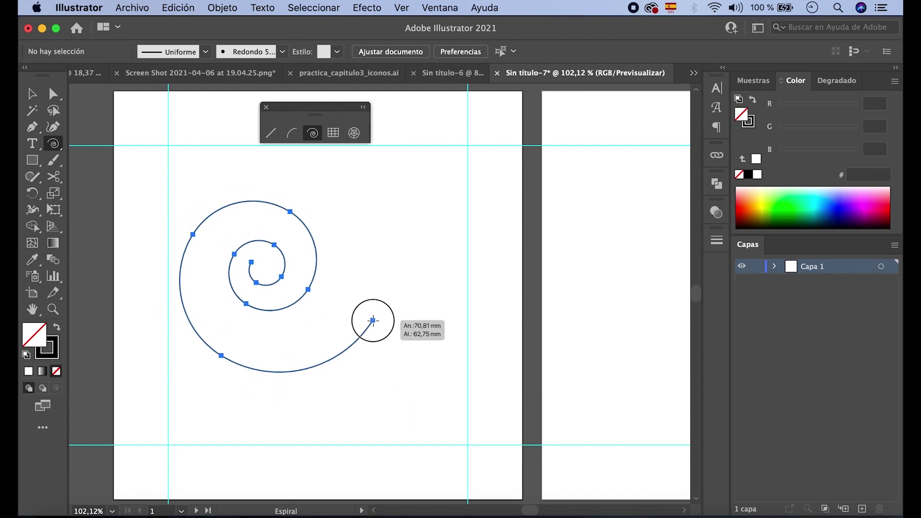
pyautogui.moveTo(372, 320); pyautogui.dragTo(373, 320)
pyautogui.moveTo(373, 320); pyautogui.dragTo(338, 304)
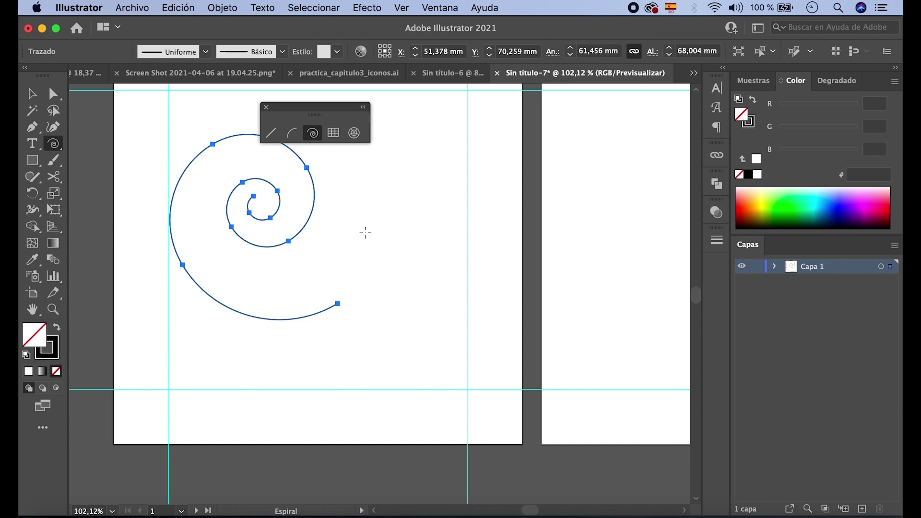
# Create a second spiral with a radius of 50 mm, a decay of 80% and 14 segments.
pyautogui.click(394, 229)
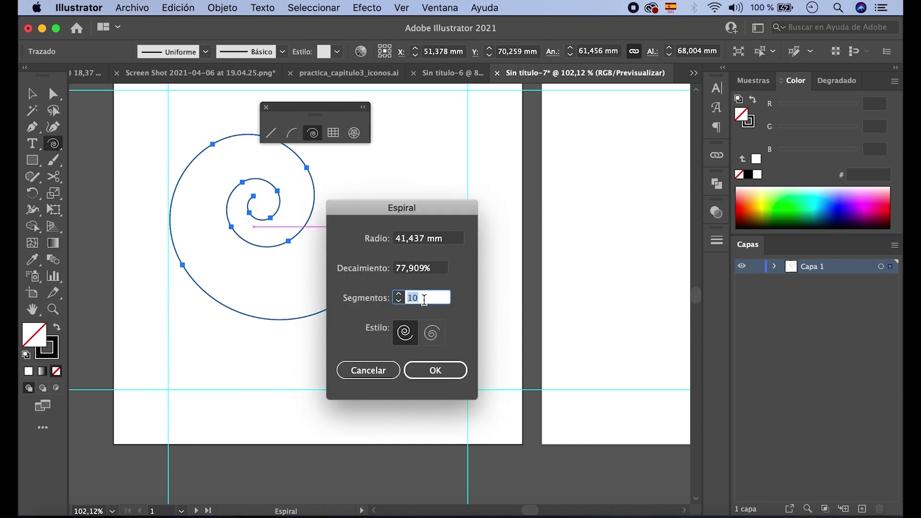
pyautogui.click(425, 267)
pyautogui.moveTo(425, 267); pyautogui.dragTo(375, 268)
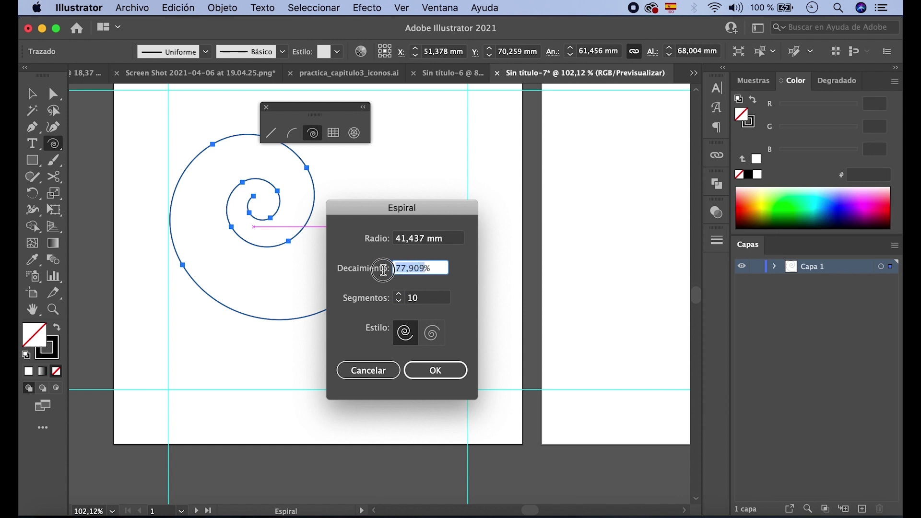
pyautogui.write('80')
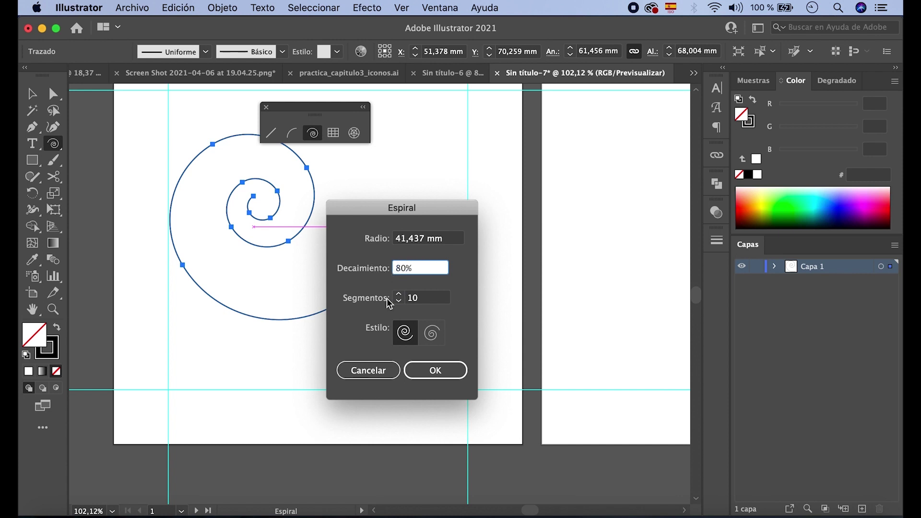
pyautogui.click(422, 298)
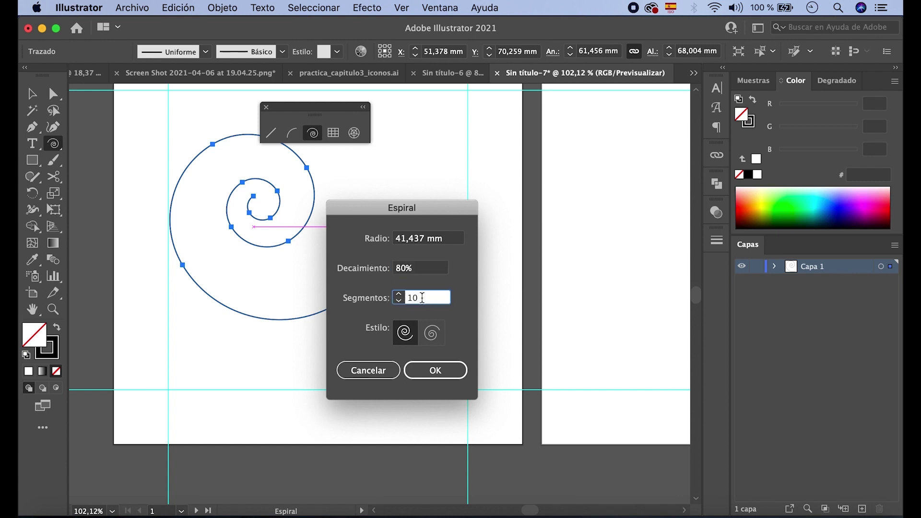
pyautogui.moveTo(422, 298); pyautogui.dragTo(402, 302)
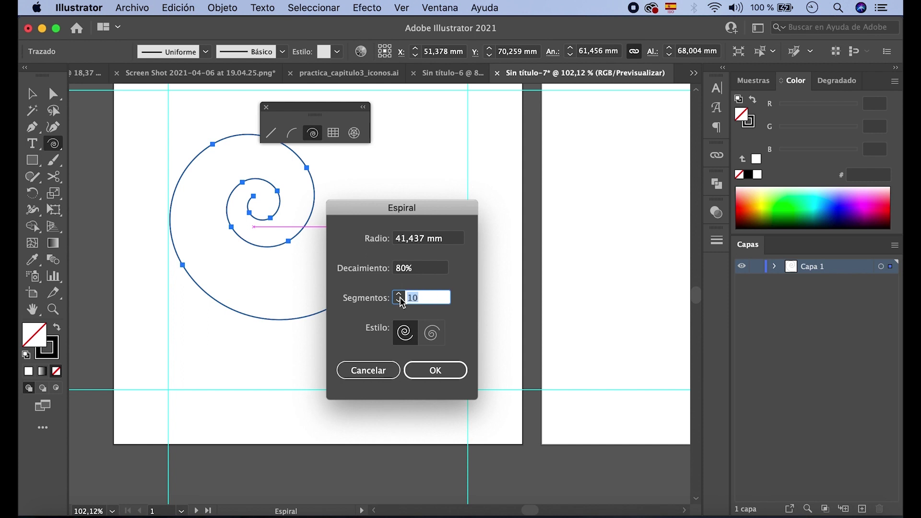
pyautogui.click(416, 239)
pyautogui.moveTo(425, 238); pyautogui.dragTo(376, 238)
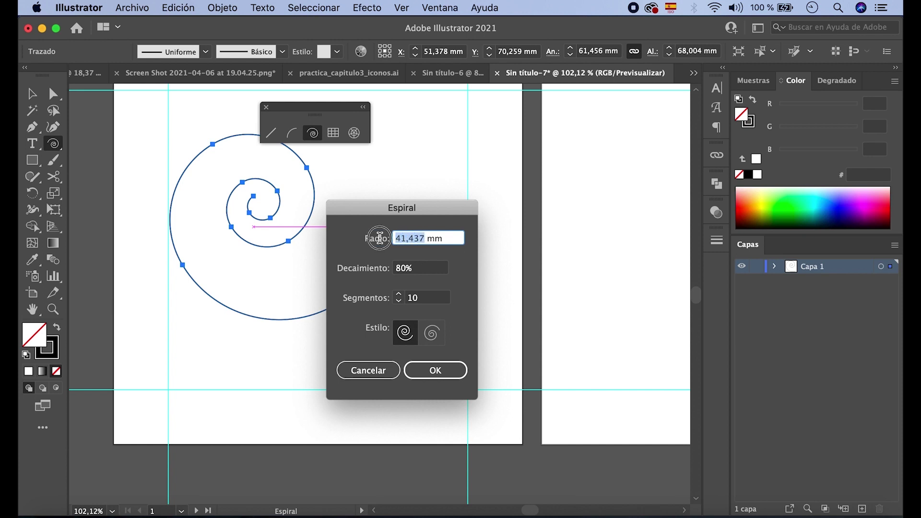
pyautogui.write('50')
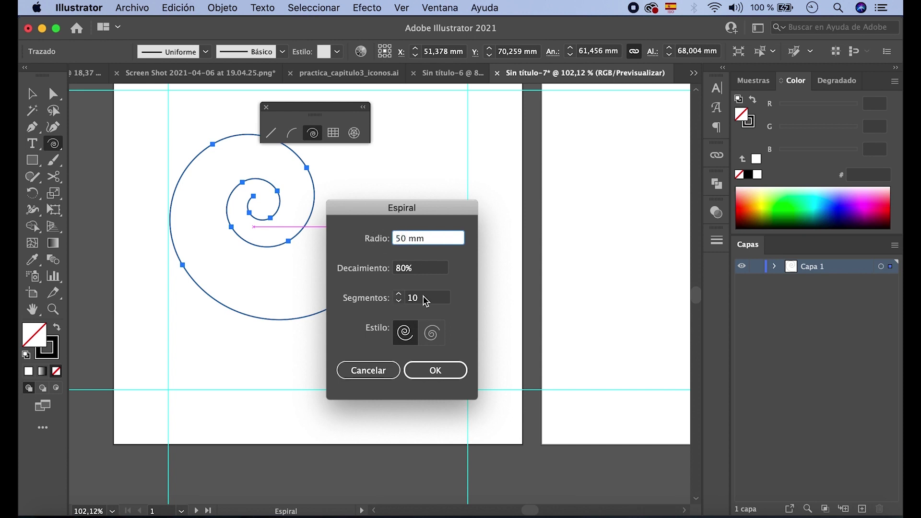
pyautogui.moveTo(423, 297); pyautogui.dragTo(405, 297)
pyautogui.write('14')
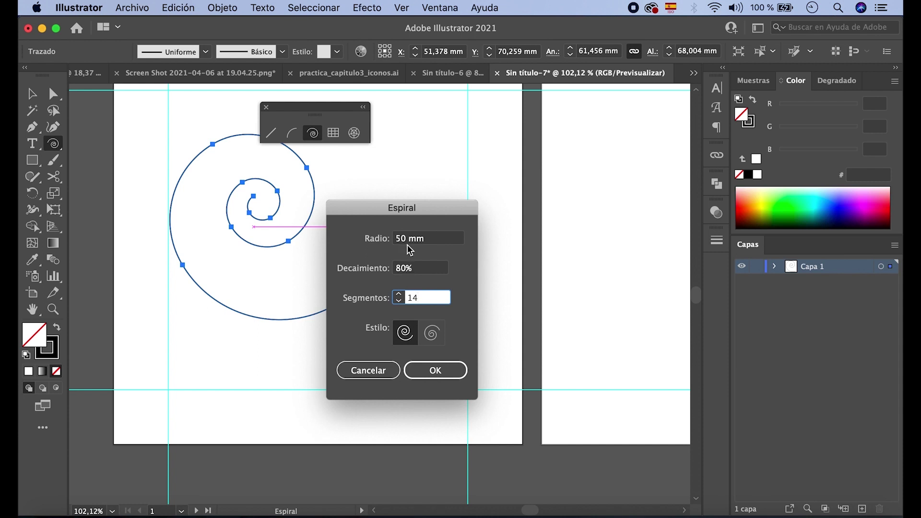
pyautogui.click(427, 372)
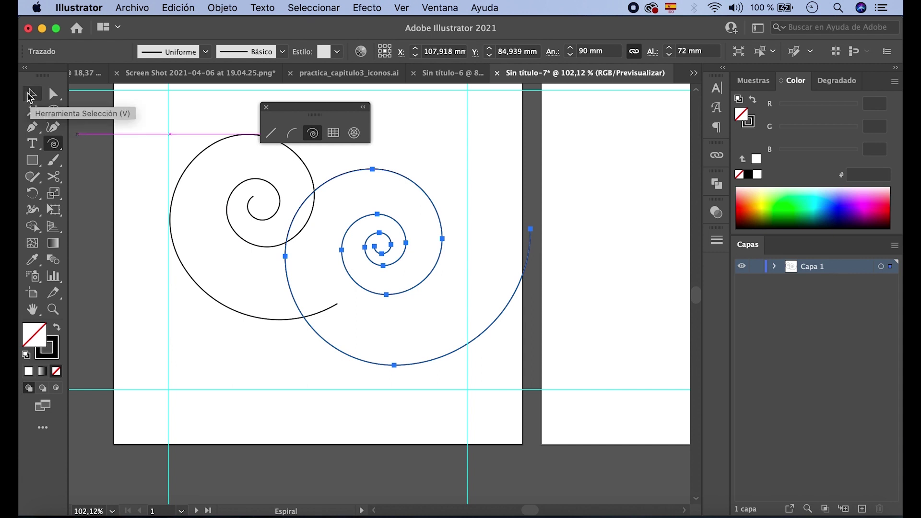
# Select both spirals on the artboard and delete them.
pyautogui.click(30, 95)
pyautogui.scroll(3, 265, 204)
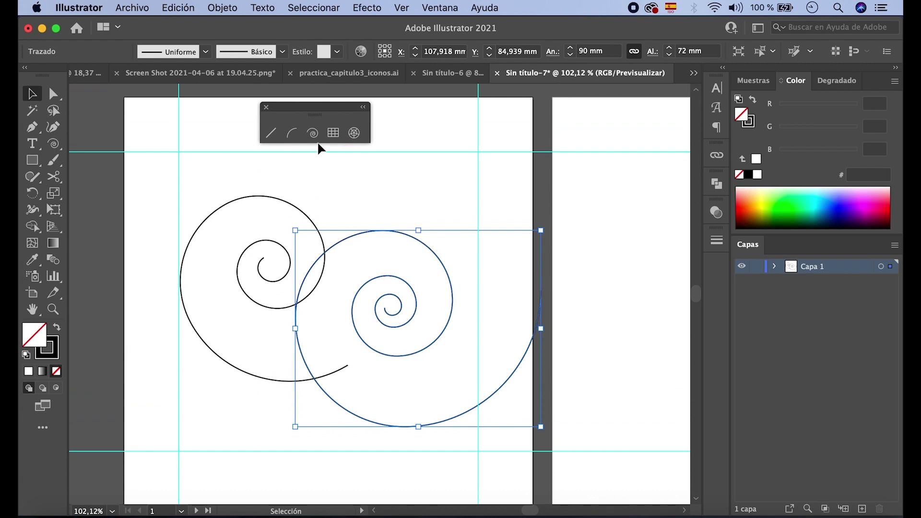
pyautogui.press('super+a')
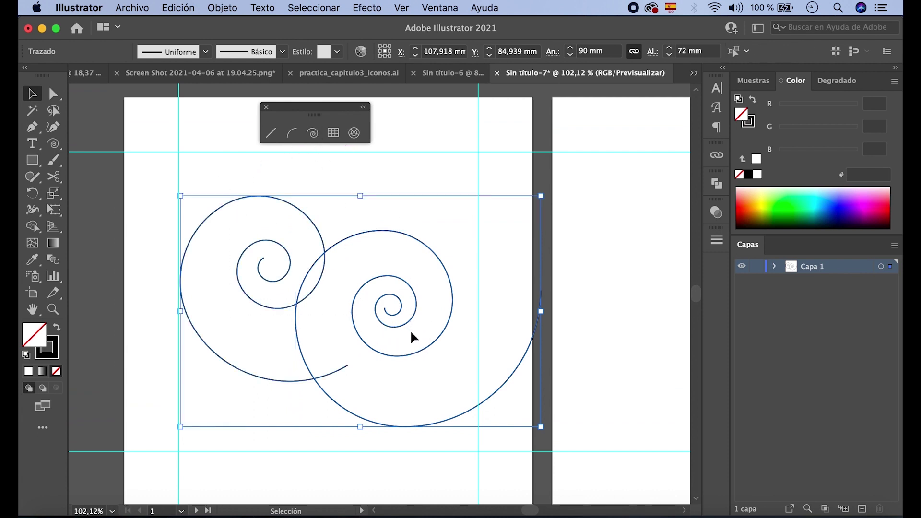
pyautogui.press('Delete')
# Draw three tightly wound, ring-like spirals about 54, 63 and 50 mm wide on the first artboard and clear the selection.
pyautogui.click(315, 139)
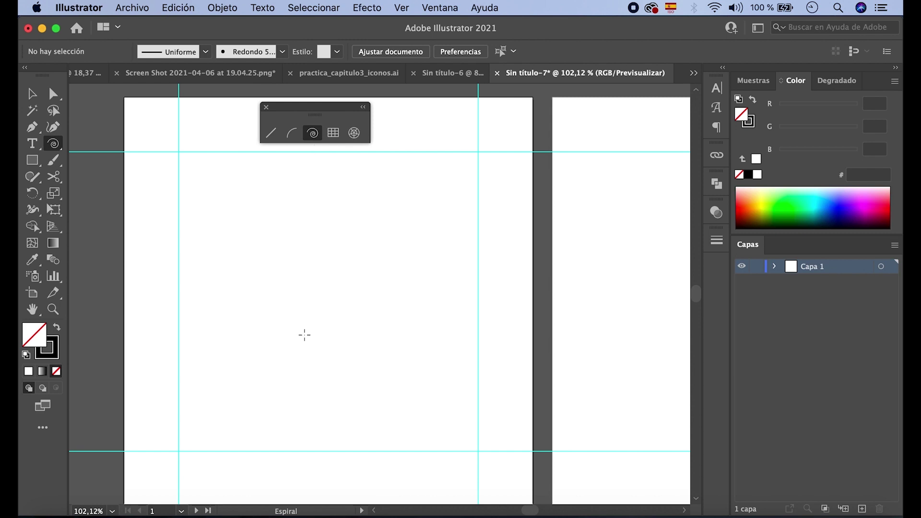
pyautogui.moveTo(305, 339); pyautogui.dragTo(377, 340)
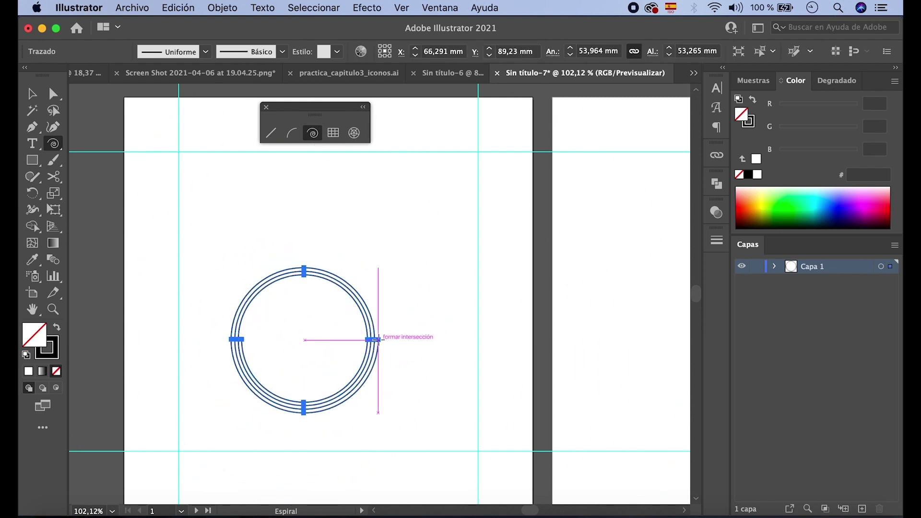
pyautogui.moveTo(407, 202); pyautogui.dragTo(482, 246)
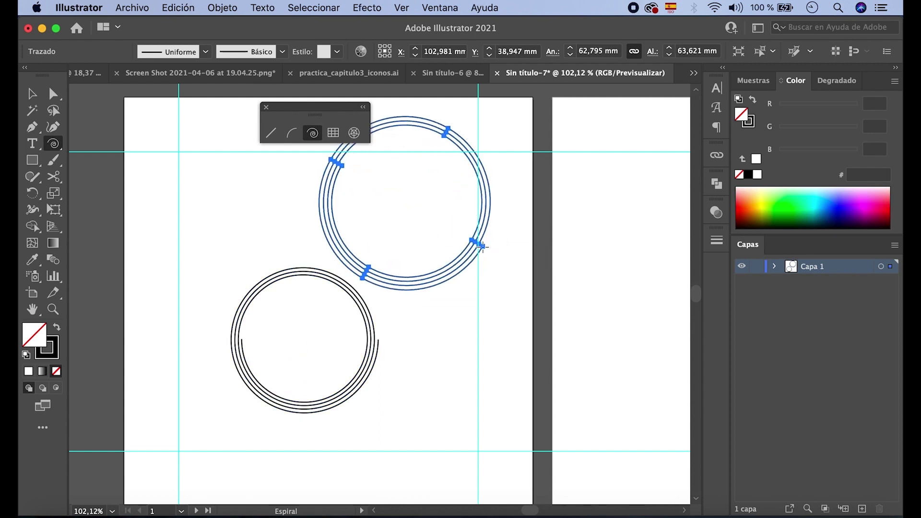
pyautogui.moveTo(435, 344); pyautogui.dragTo(490, 387)
pyautogui.press('v')
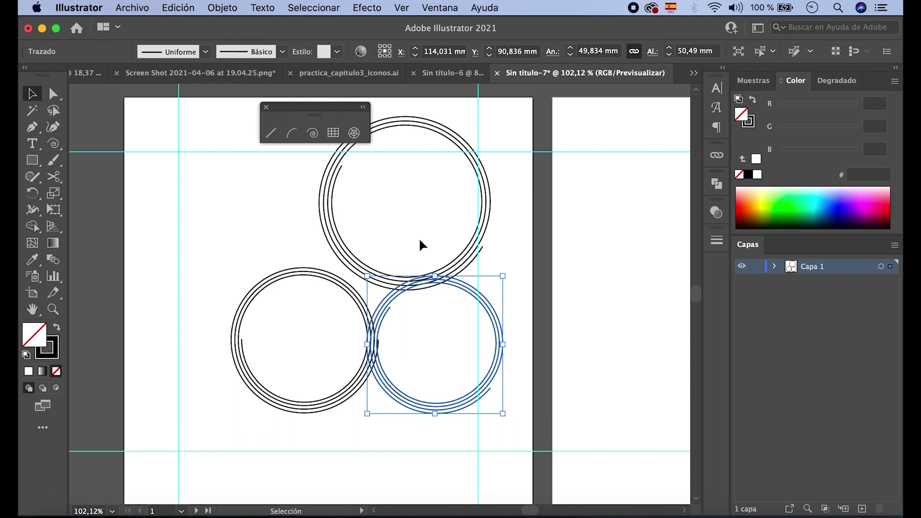
pyautogui.click(390, 447)
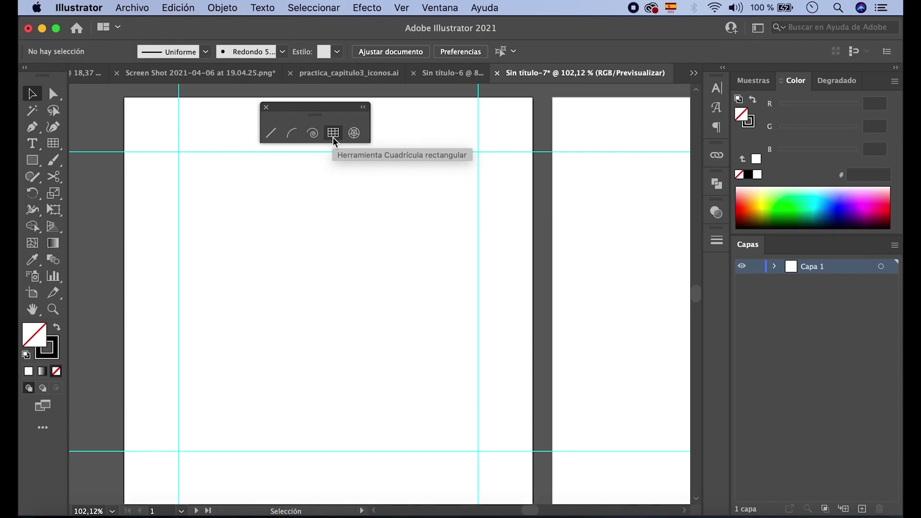
# Review the size, divider and skew options of the Rectangular Grid tool and cancel without creating a grid.
pyautogui.click(333, 135)
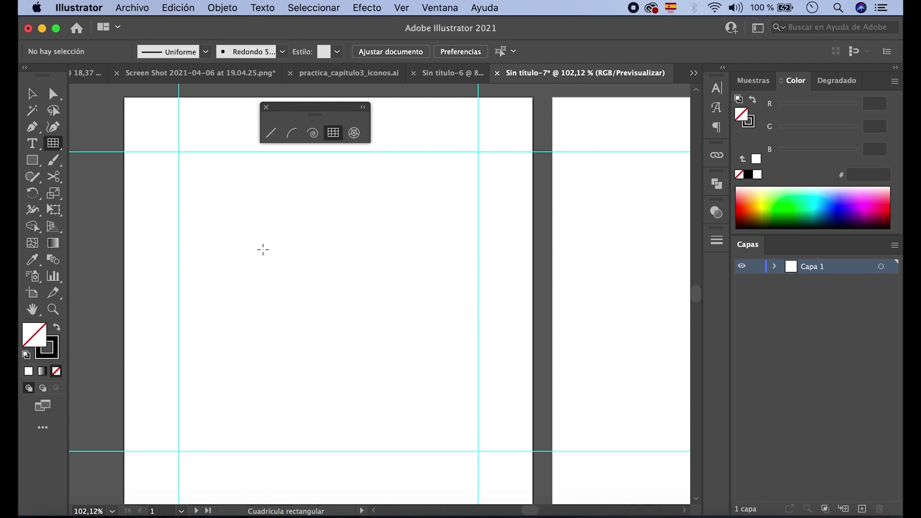
pyautogui.click(263, 249)
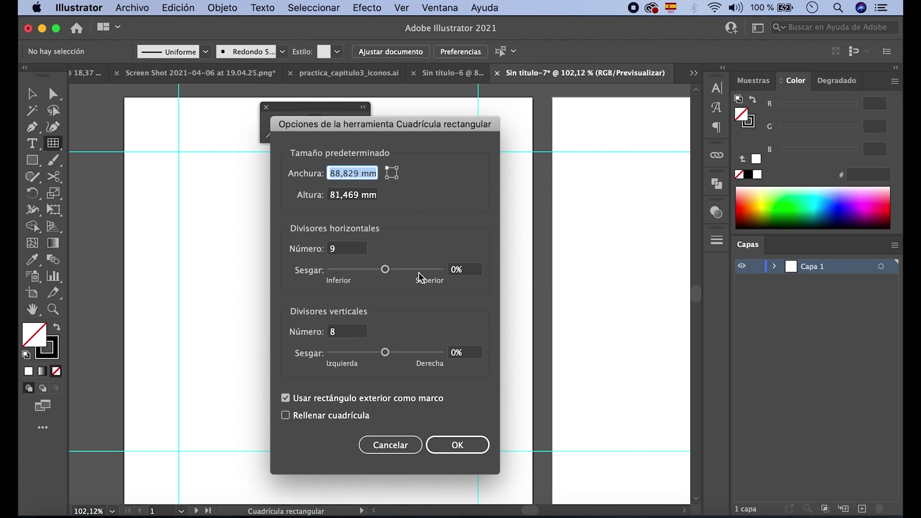
pyautogui.click(390, 445)
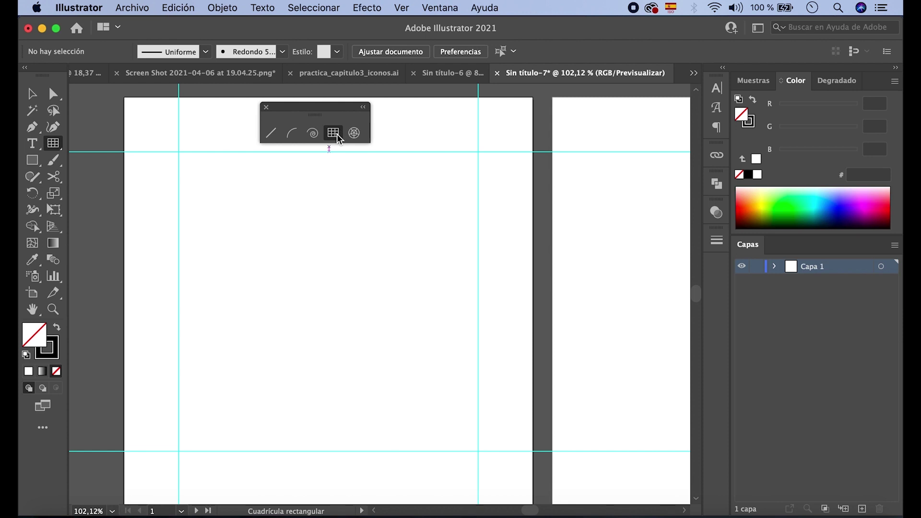
# Draw a rectangular grid about 86 mm wide and 87 mm high on the first artboard, trying square proportions along the way.
pyautogui.moveTo(225, 180); pyautogui.dragTo(456, 430)
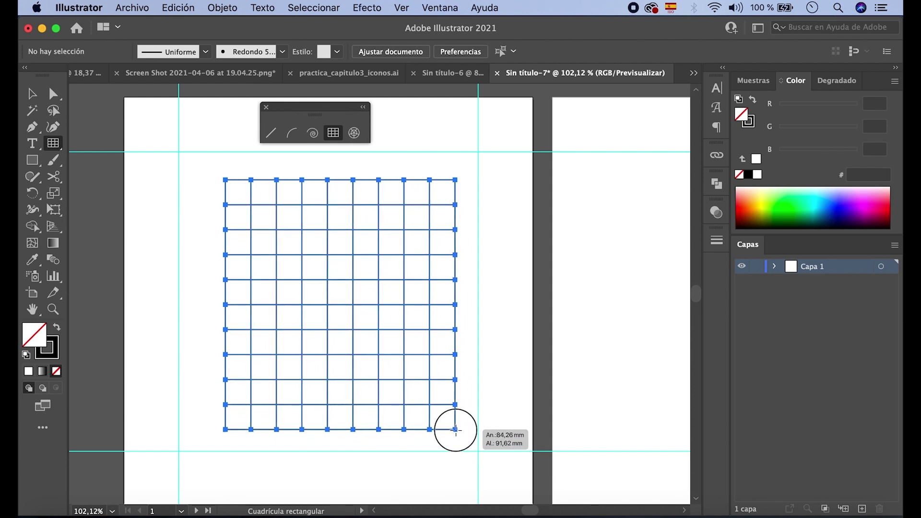
pyautogui.press('shift')
pyautogui.moveTo(456, 430); pyautogui.dragTo(447, 400)
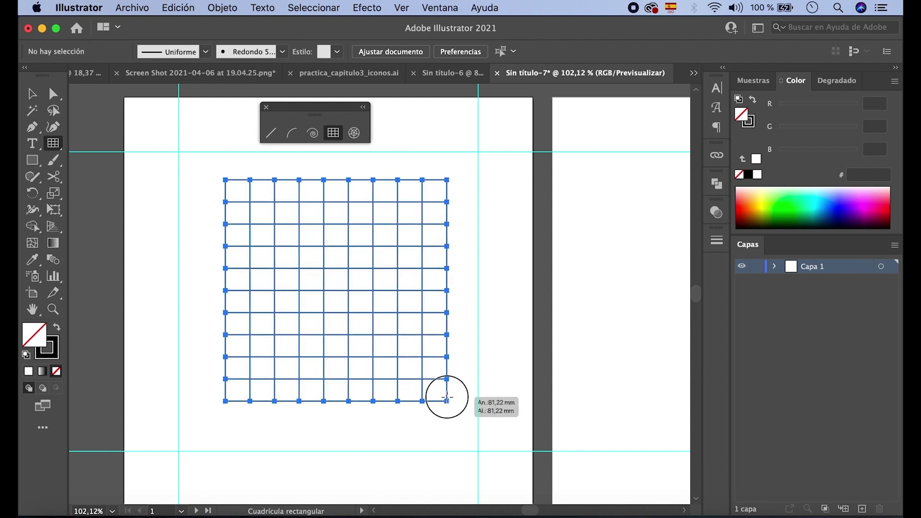
pyautogui.moveTo(447, 397); pyautogui.dragTo(445, 396)
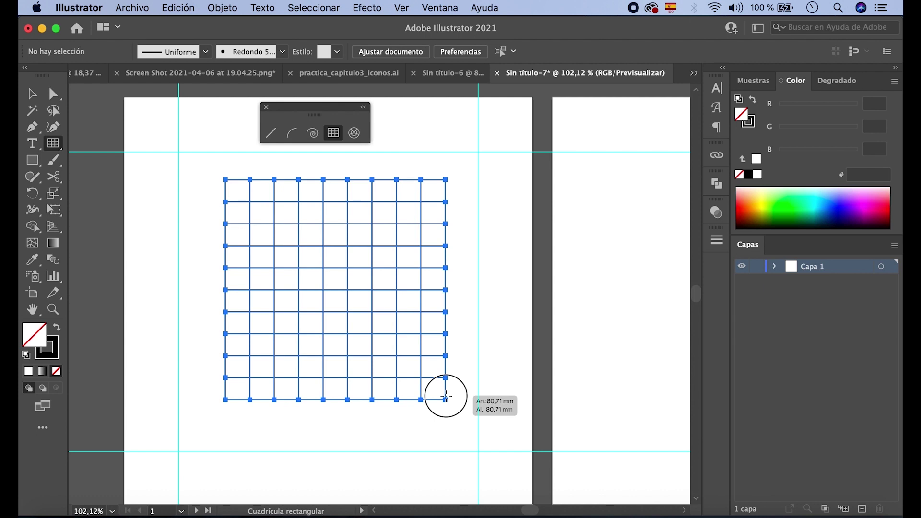
pyautogui.moveTo(445, 396); pyautogui.dragTo(460, 416)
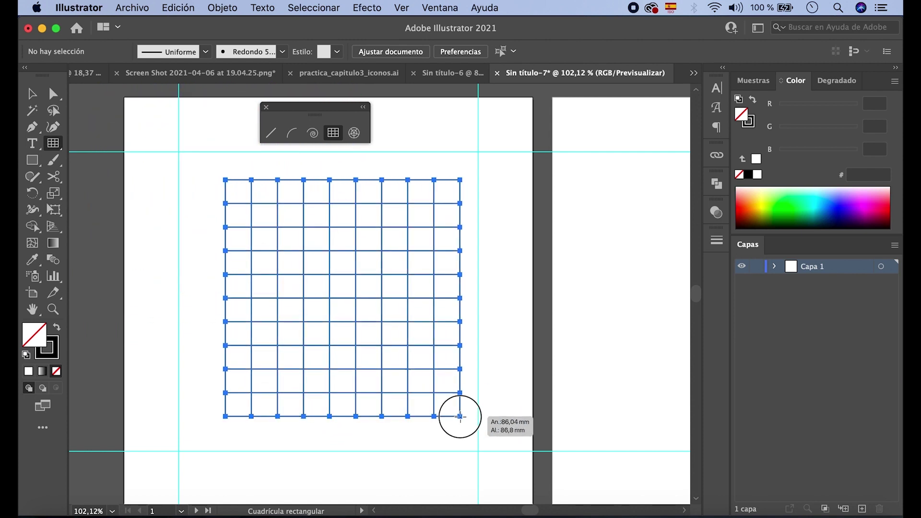
# Vary the divider counts of the grid being drawn, ending with nine horizontal and seven vertical dividers.
pyautogui.press('Up')
pyautogui.press('Up')
pyautogui.press('Up')
pyautogui.press('Up')
pyautogui.press('Up')
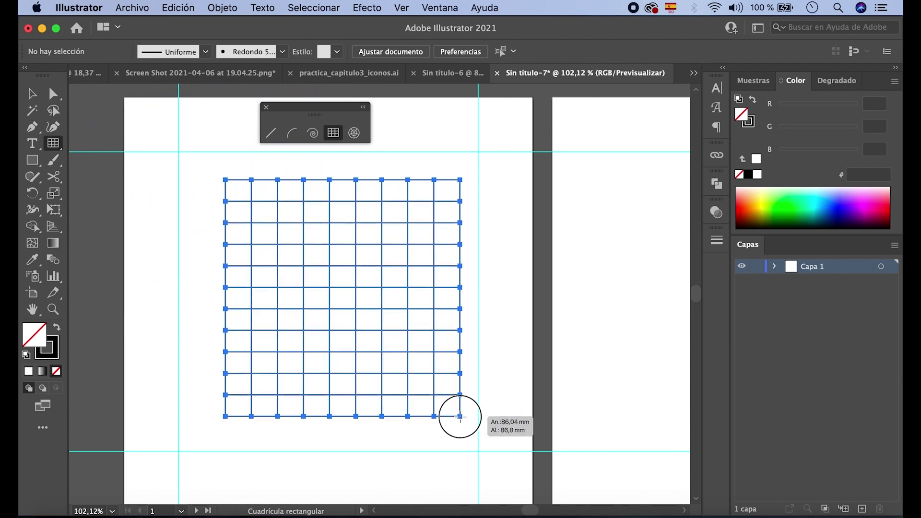
pyautogui.press('Down')
pyautogui.press('Down')
pyautogui.press('Down')
pyautogui.press('Down')
pyautogui.press('Down')
pyautogui.press('Down')
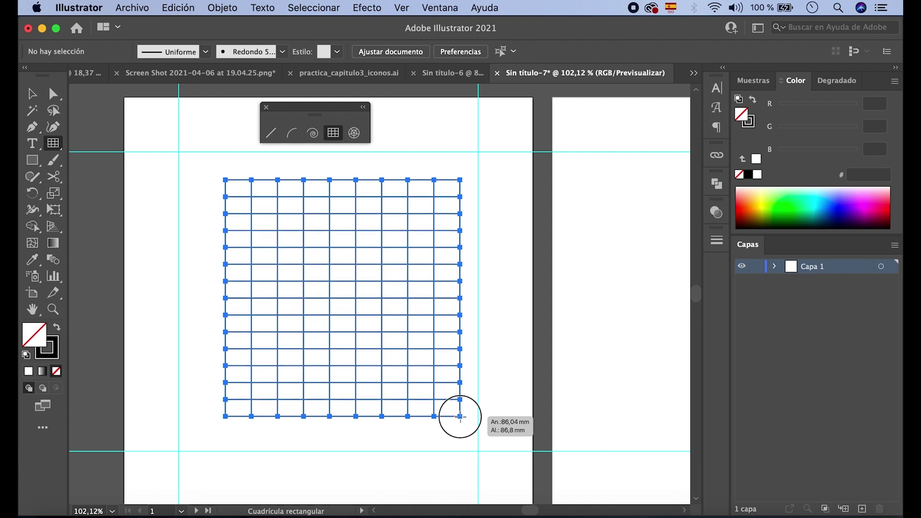
pyautogui.press('Up')
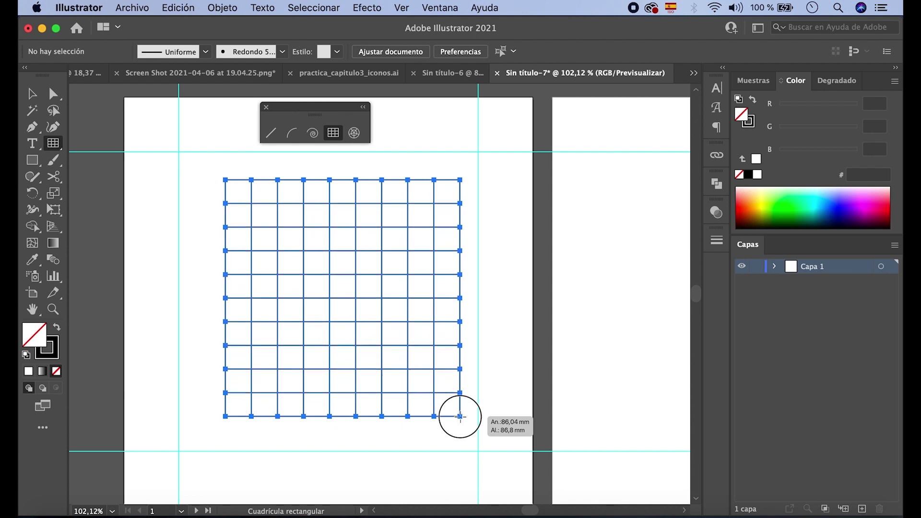
pyautogui.press('Right')
pyautogui.press('Right')
pyautogui.press('Right')
pyautogui.press('Right')
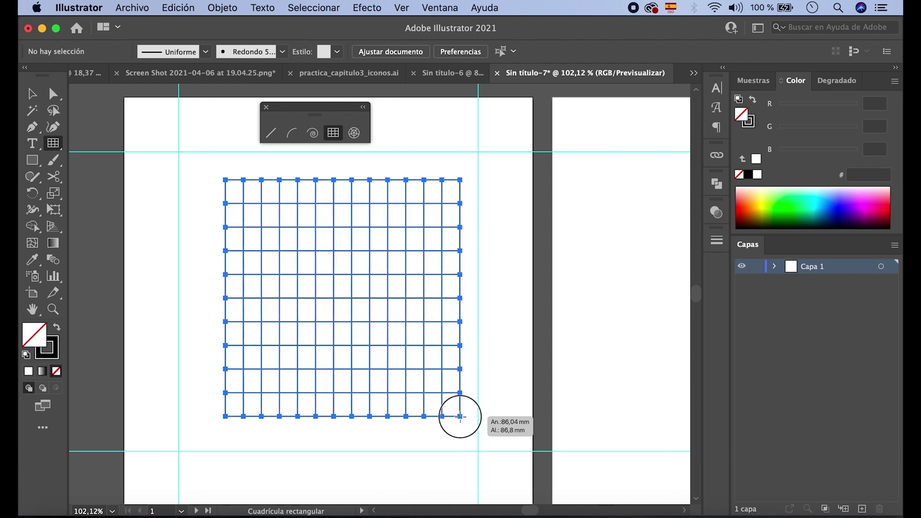
pyautogui.press('Left')
pyautogui.press('Left')
pyautogui.press('Left')
pyautogui.press('Left')
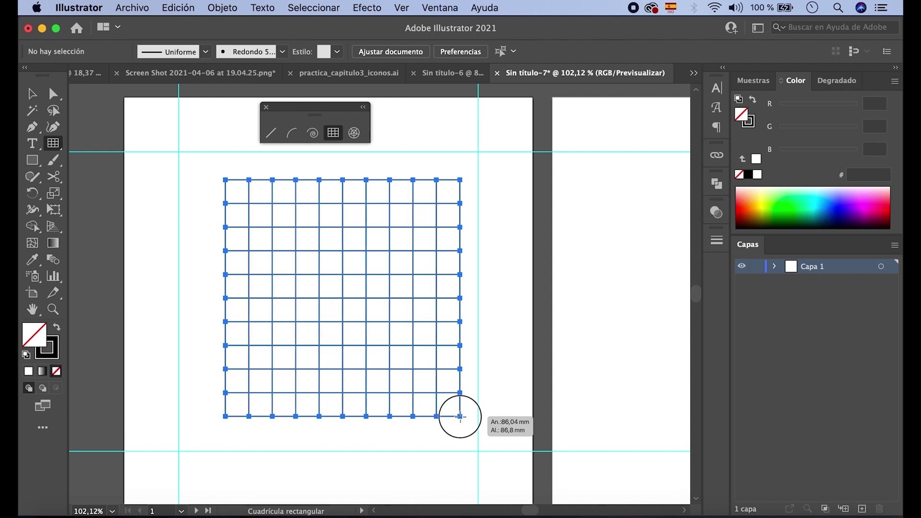
pyautogui.press('Left')
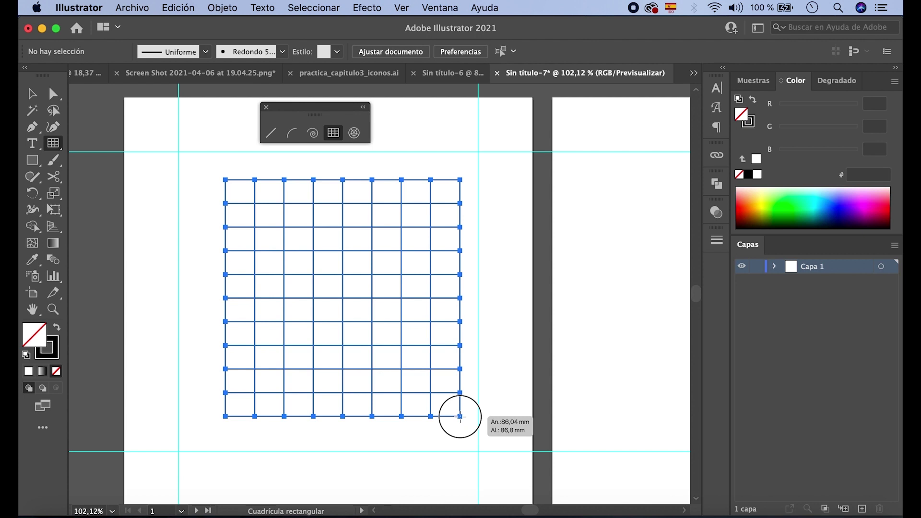
# Try skewing the grid's vertical dividers toward the left and right edges, and return them to even spacing.
pyautogui.press('x')
pyautogui.press('x')
pyautogui.press('x')
pyautogui.press('x')
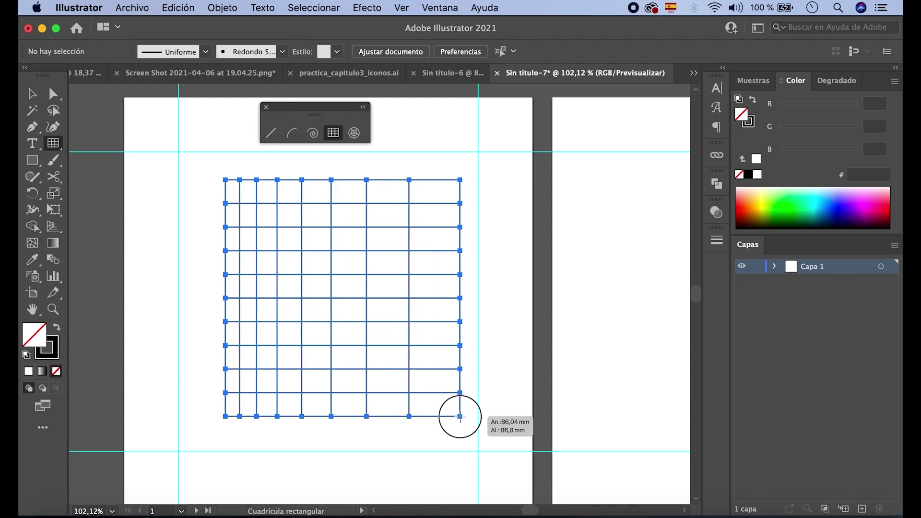
pyautogui.press('x')
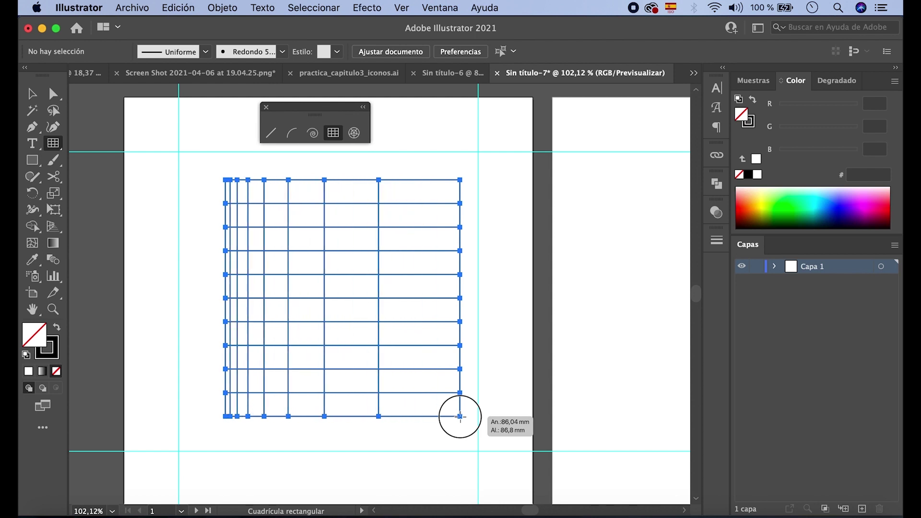
pyautogui.press('c')
pyautogui.press('c')
pyautogui.press('c')
pyautogui.press('c')
pyautogui.press('c')
pyautogui.press('c')
pyautogui.press('c')
pyautogui.press('c')
pyautogui.press('c')
pyautogui.press('c')
pyautogui.press('c')
pyautogui.press('c')
pyautogui.press('x')
pyautogui.press('x')
pyautogui.press('x')
pyautogui.press('x')
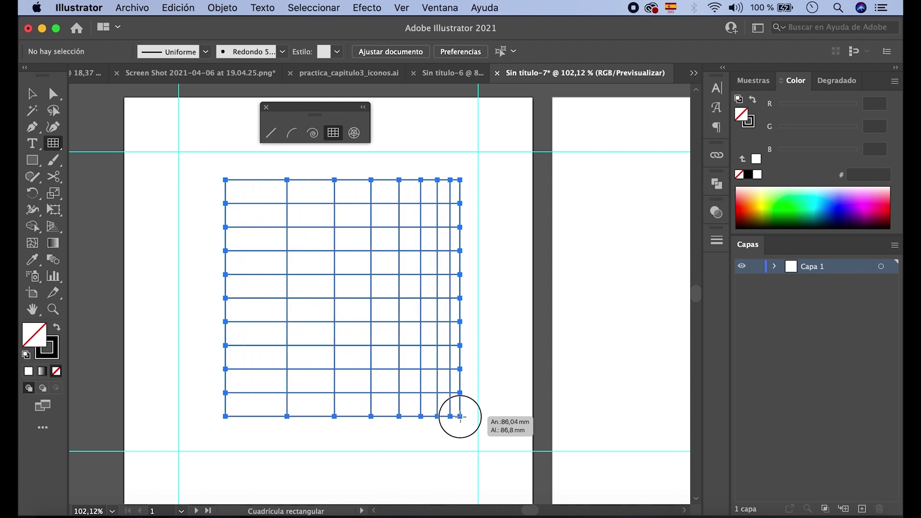
pyautogui.press('x')
pyautogui.press('x')
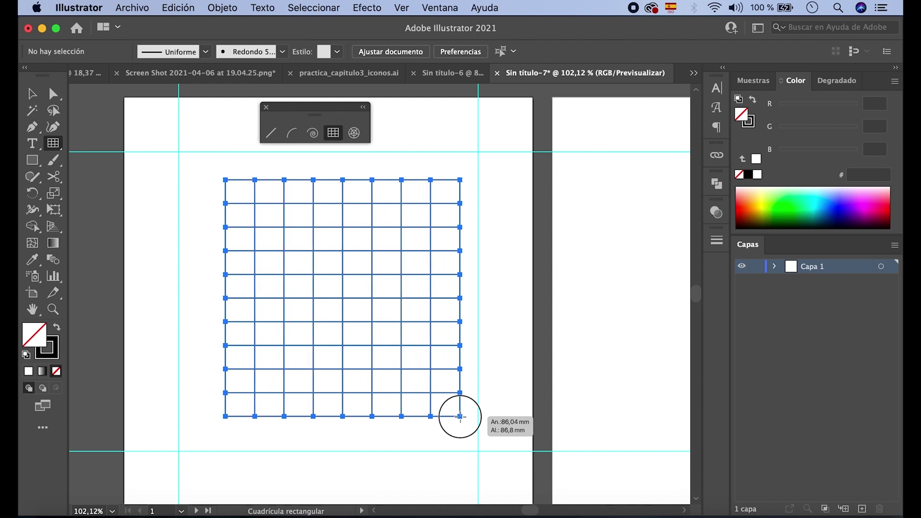
# Try skewing the grid's horizontal dividers toward the top and bottom edges, and return them to even spacing.
pyautogui.press('v')
pyautogui.press('v')
pyautogui.press('v')
pyautogui.press('v')
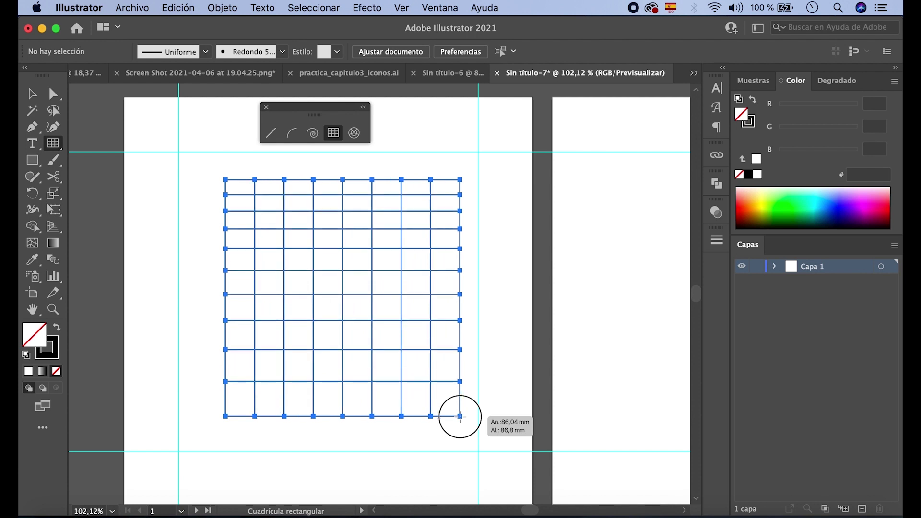
pyautogui.press('v')
pyautogui.press('v')
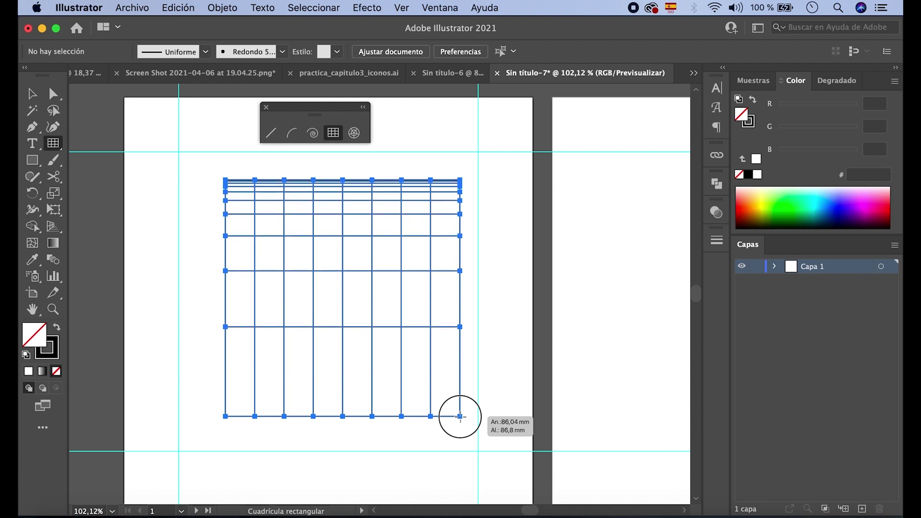
pyautogui.press('f')
pyautogui.press('f')
pyautogui.press('f')
pyautogui.press('f')
pyautogui.press('f')
pyautogui.press('f')
pyautogui.press('f')
pyautogui.press('f')
pyautogui.press('f')
pyautogui.press('f')
pyautogui.press('f')
pyautogui.press('f')
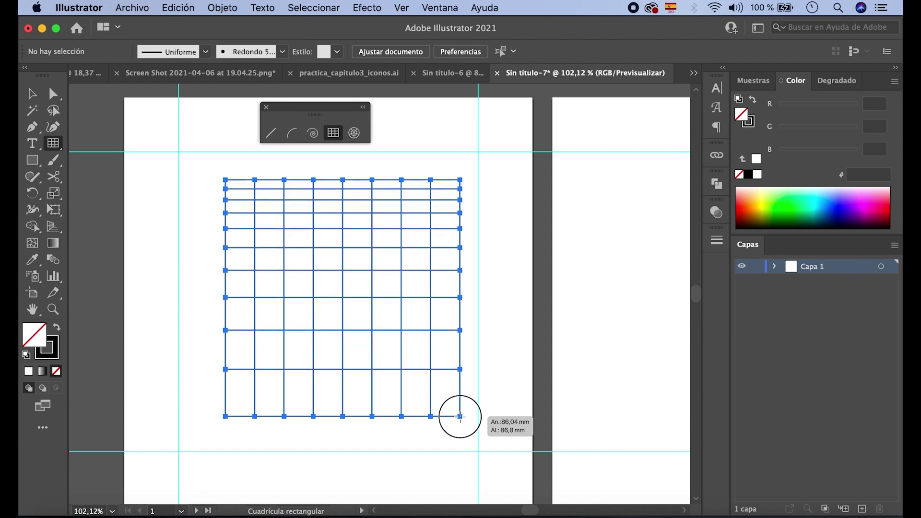
pyautogui.press('f')
pyautogui.press('f')
pyautogui.press('f')
pyautogui.press('f')
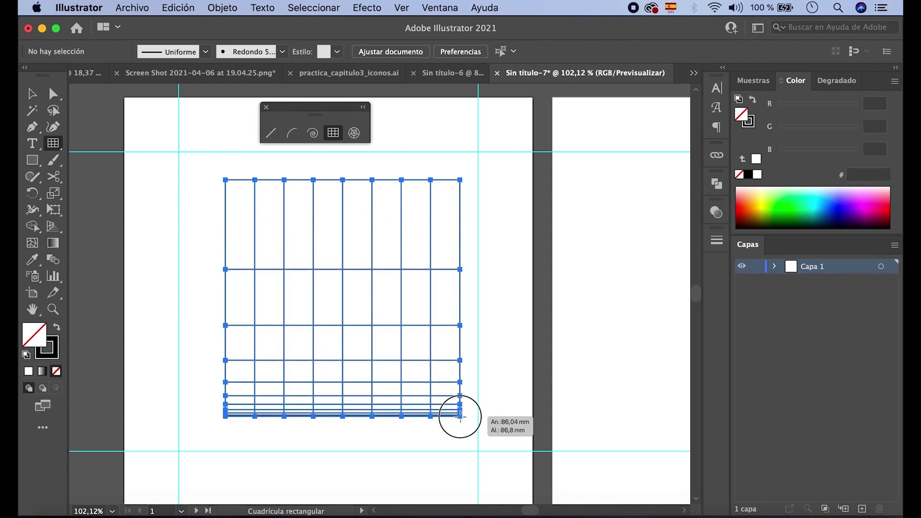
pyautogui.press('v')
pyautogui.press('v')
pyautogui.press('v')
pyautogui.press('v')
pyautogui.press('v')
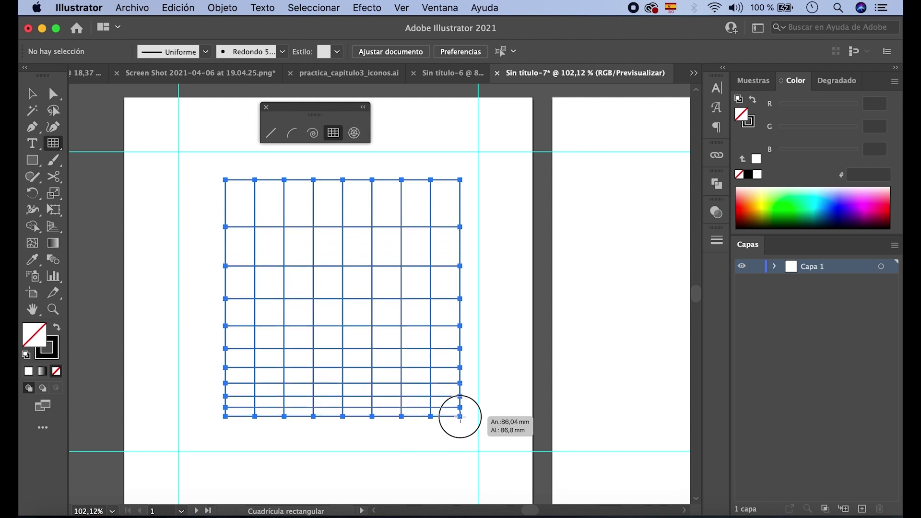
pyautogui.press('v')
pyautogui.press('v')
pyautogui.press('v')
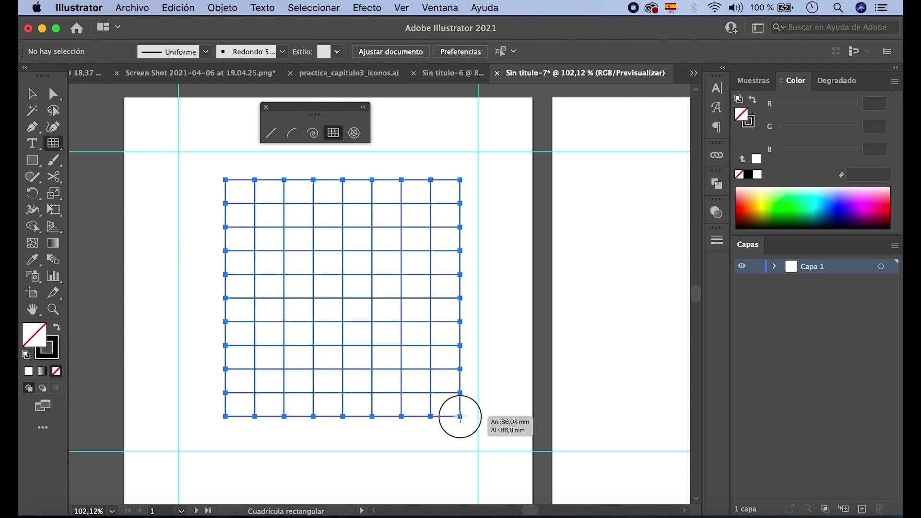
# Finish the grid at about 87 by 88 mm and restore the Rectangular Grid defaults of 35.278 mm with five dividers each way.
pyautogui.moveTo(460, 417); pyautogui.dragTo(462, 420)
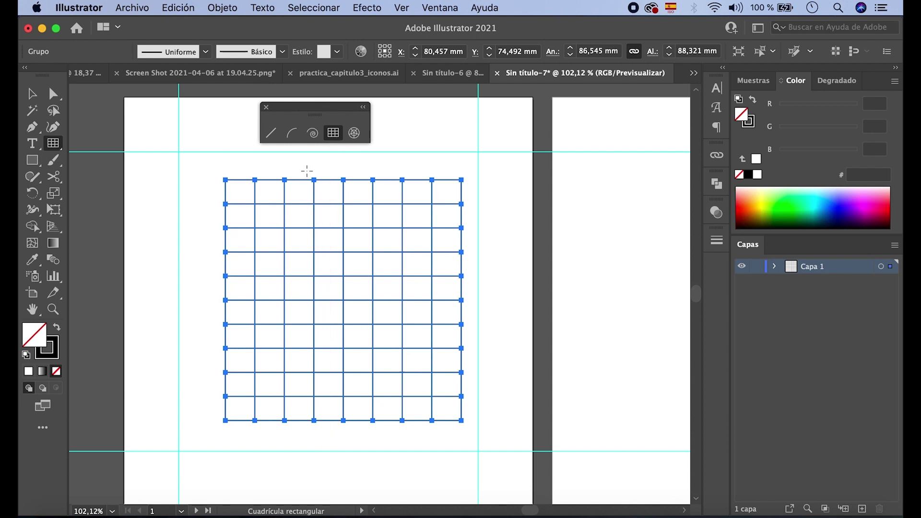
pyautogui.click(307, 171)
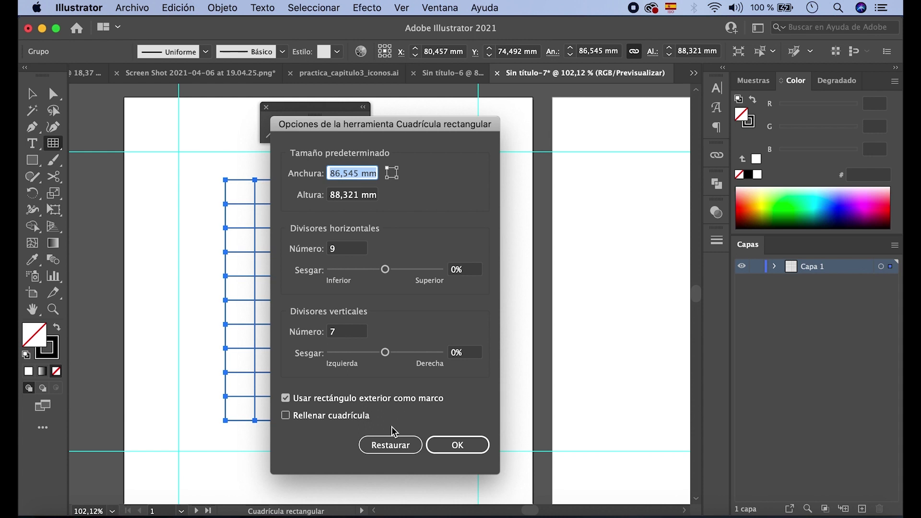
pyautogui.click(393, 440)
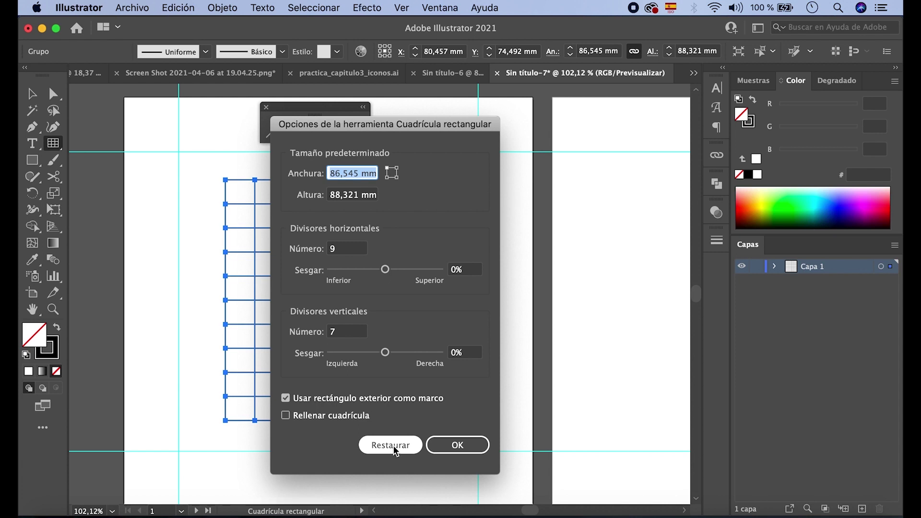
pyautogui.click(393, 445)
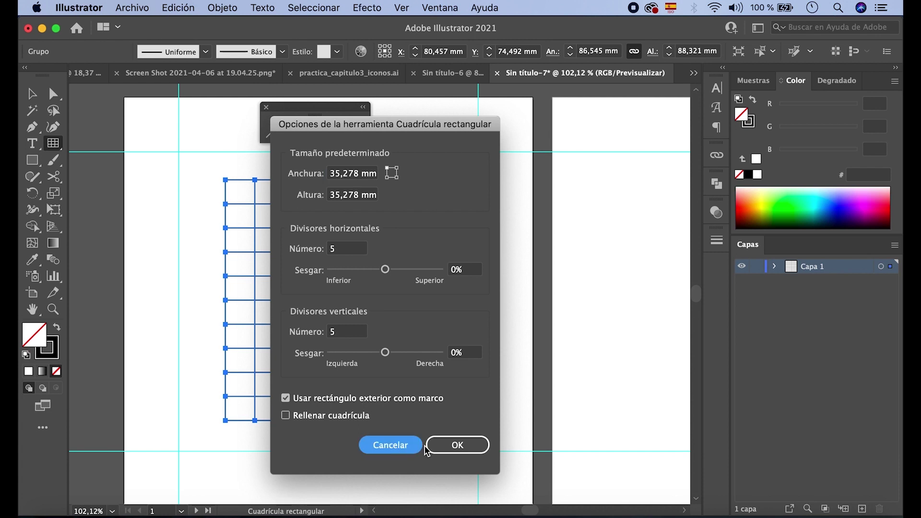
pyautogui.click(455, 450)
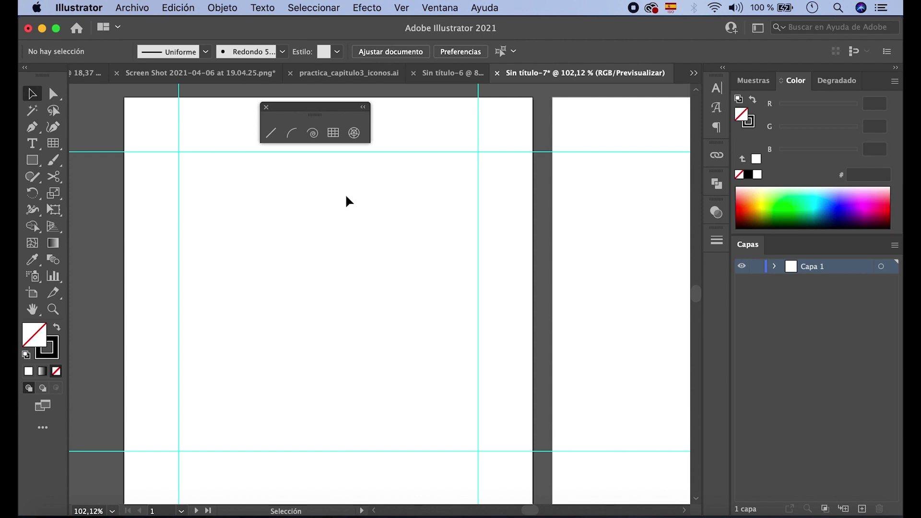
# Draw a polar grid about 94 mm wide and 89 mm high on the first artboard.
pyautogui.click(355, 134)
pyautogui.moveTo(210, 191); pyautogui.dragTo(469, 434)
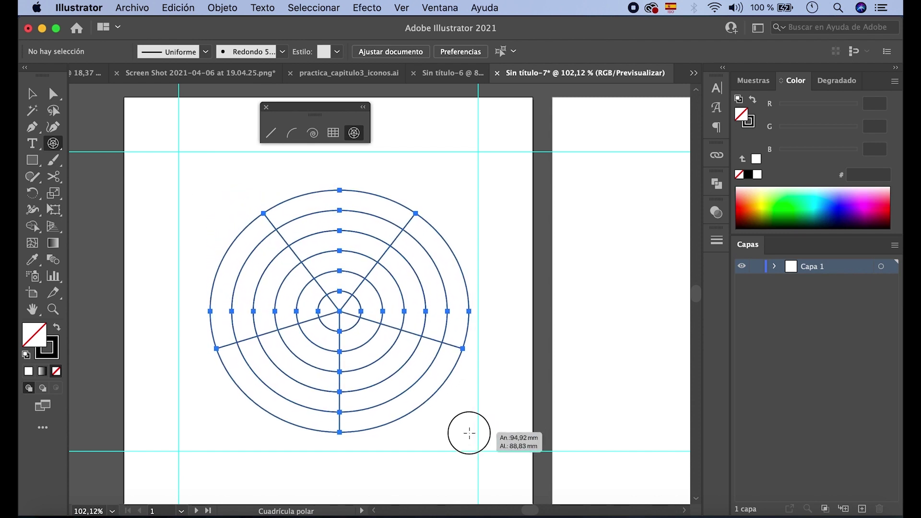
pyautogui.moveTo(470, 433)
pyautogui.mouseDown()
pyautogui.moveTo(446, 401)
pyautogui.moveTo(274, 261)
pyautogui.moveTo(246, 223)
pyautogui.moveTo(367, 321)
pyautogui.moveTo(468, 435)
pyautogui.mouseUp()
# Vary the divider counts of the polar grid being drawn, ending with six concentric and ten radial dividers.
pyautogui.press('Up')
pyautogui.press('Up')
pyautogui.press('Up')
pyautogui.press('Up')
pyautogui.press('Up')
pyautogui.press('Up')
pyautogui.press('Up')
pyautogui.press('Down')
pyautogui.press('Down')
pyautogui.press('Down')
pyautogui.press('Down')
pyautogui.press('Down')
pyautogui.press('Down')
pyautogui.press('Right')
pyautogui.press('Right')
pyautogui.press('Right')
pyautogui.press('Right')
pyautogui.press('Right')
pyautogui.press('Right')
pyautogui.press('Left')
pyautogui.press('Left')
# Try skewing the polar grid's concentric dividers inward and outward, and return the rings to even spacing.
pyautogui.press('x')
pyautogui.press('x')
pyautogui.press('x')
pyautogui.press('x')
pyautogui.press('x')
pyautogui.press('x')
pyautogui.press('x')
pyautogui.press('x')
pyautogui.press('c')
pyautogui.press('c')
pyautogui.press('c')
pyautogui.press('c')
pyautogui.press('c')
pyautogui.press('c')
pyautogui.press('c')
pyautogui.press('c')
pyautogui.press('c')
pyautogui.press('c')
pyautogui.press('c')
pyautogui.press('x')
pyautogui.press('x')
pyautogui.press('x')
pyautogui.press('x')
pyautogui.press('x')
pyautogui.press('x')
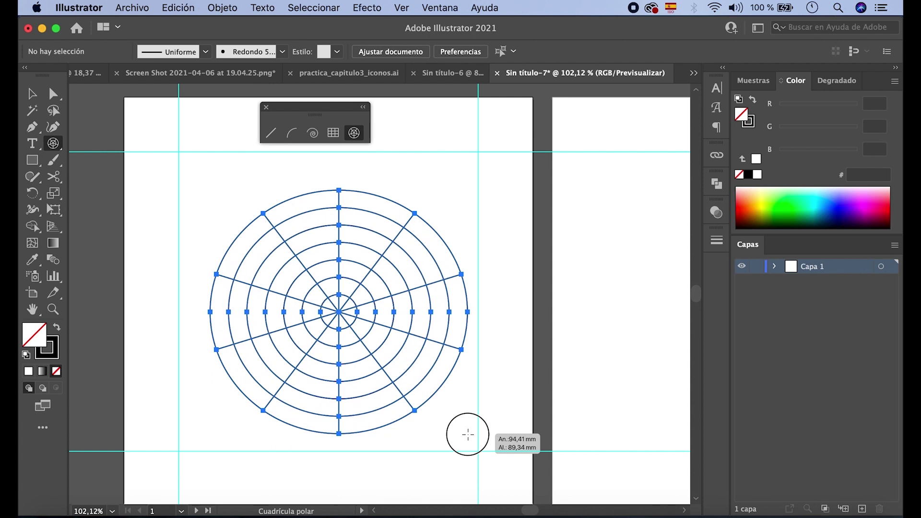
# Try skewing the polar grid's radial dividers in both directions around the circle, and return them to even spacing.
pyautogui.press('v')
pyautogui.press('v')
pyautogui.moveTo(468, 434); pyautogui.dragTo(468, 435)
pyautogui.press('v')
pyautogui.press('v')
pyautogui.press('v')
pyautogui.press('v')
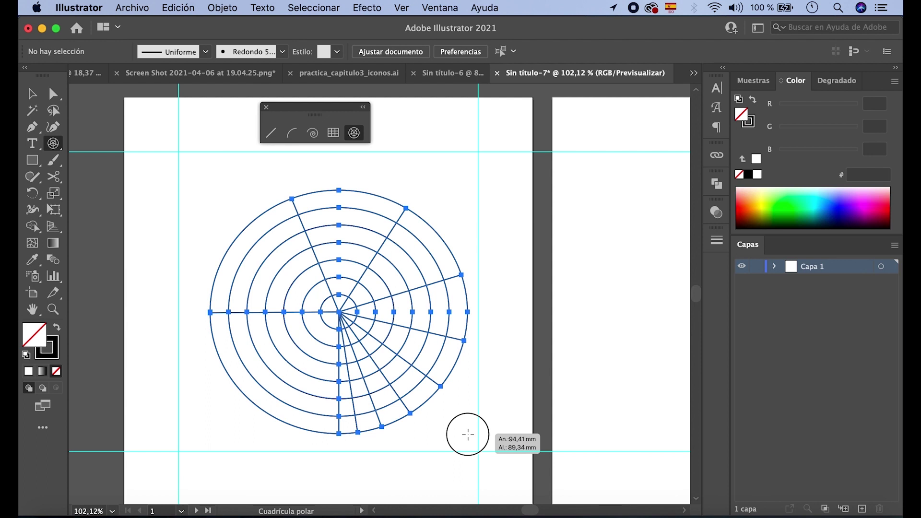
pyautogui.press('f')
pyautogui.moveTo(468, 434); pyautogui.dragTo(468, 434)
pyautogui.press('f')
pyautogui.press('f')
pyautogui.press('f')
pyautogui.press('f')
pyautogui.press('f')
pyautogui.press('f')
pyautogui.press('v')
pyautogui.press('f')
pyautogui.press('v')
pyautogui.press('f')
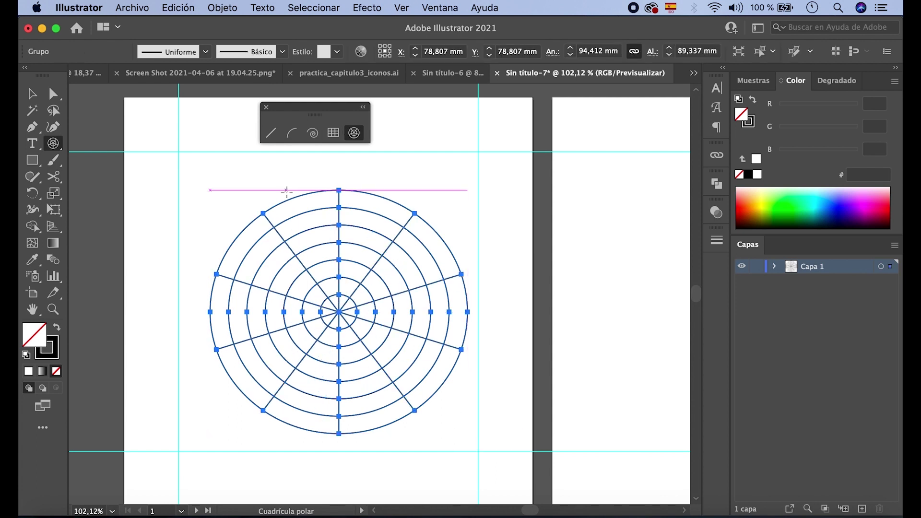
# Restore the Polar Grid tool's default options and create a 35.278 mm grid with five concentric and five radial dividers.
pyautogui.click(278, 182)
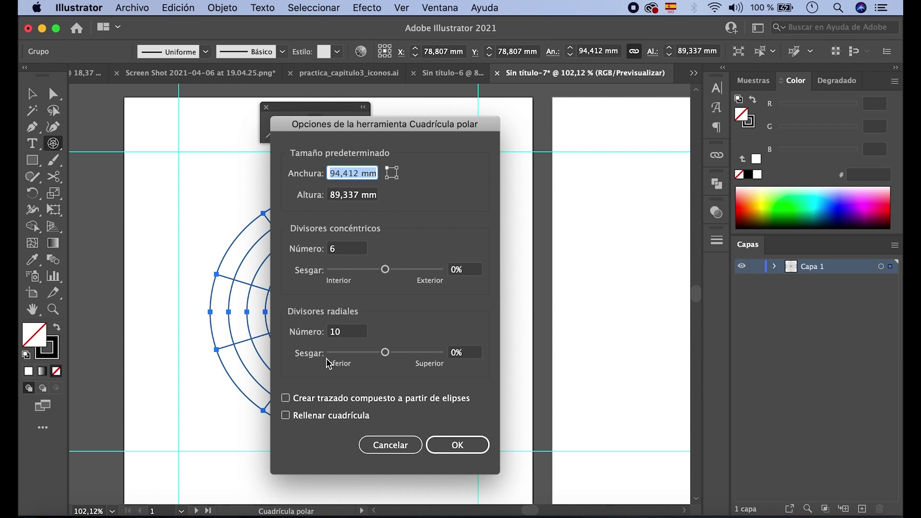
pyautogui.press('alt')
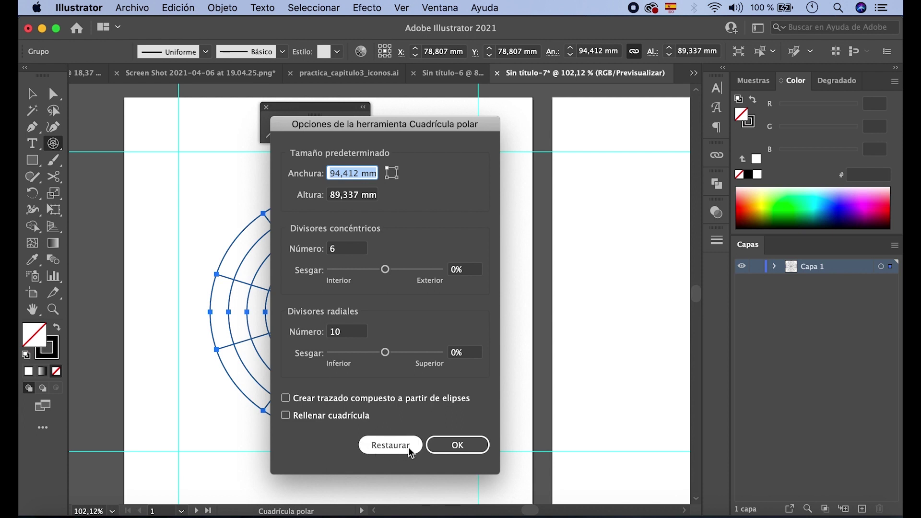
pyautogui.click(390, 445)
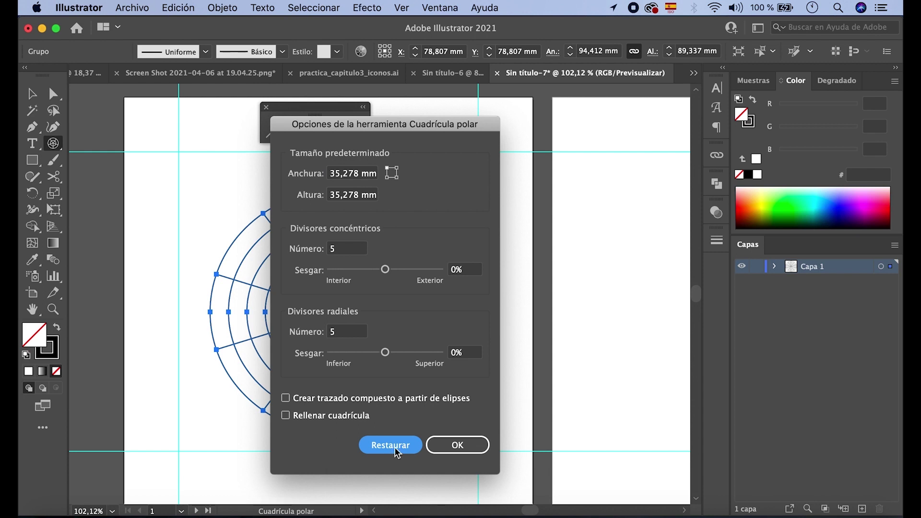
pyautogui.click(460, 448)
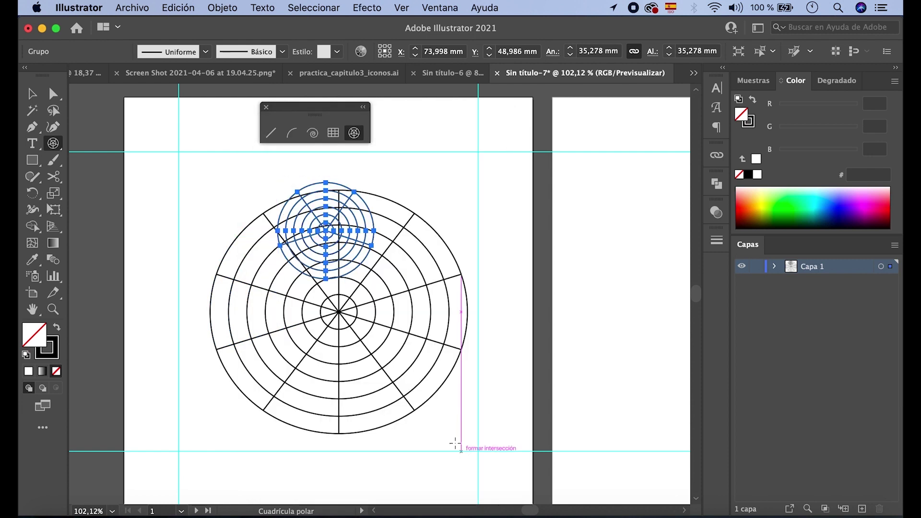
# Select both polar grids on the first artboard and delete them.
pyautogui.click(31, 94)
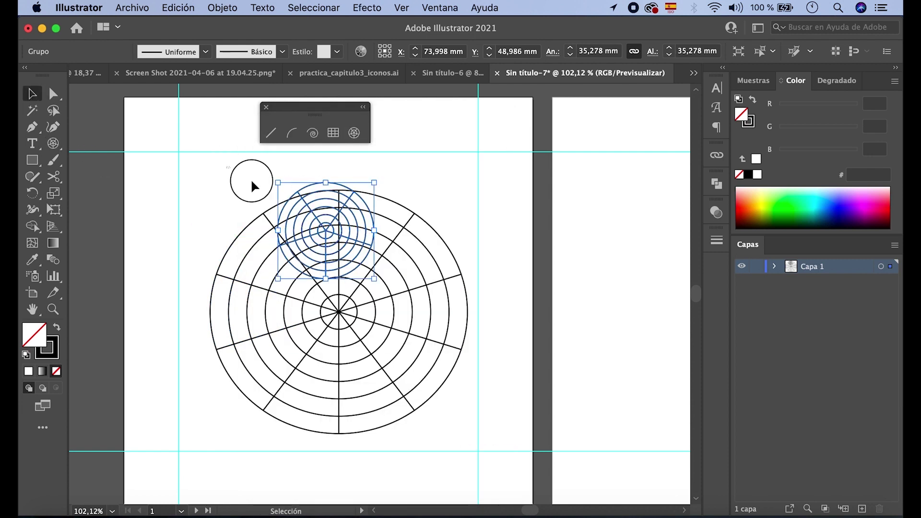
pyautogui.moveTo(250, 179); pyautogui.dragTo(431, 346)
pyautogui.press('Delete')
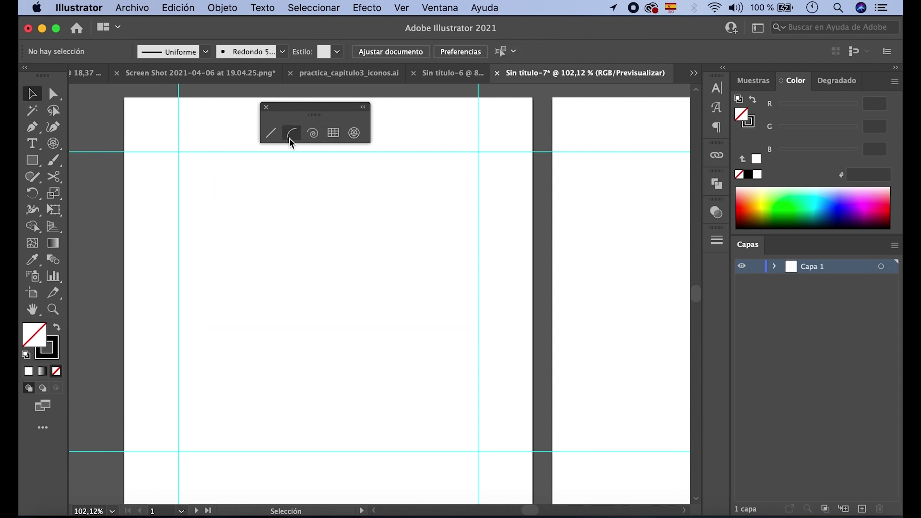
# Draw a polar grid on the first artboard, ending near the intersection of the lower and right-hand guides.
pyautogui.click(355, 138)
pyautogui.moveTo(259, 214); pyautogui.dragTo(403, 355)
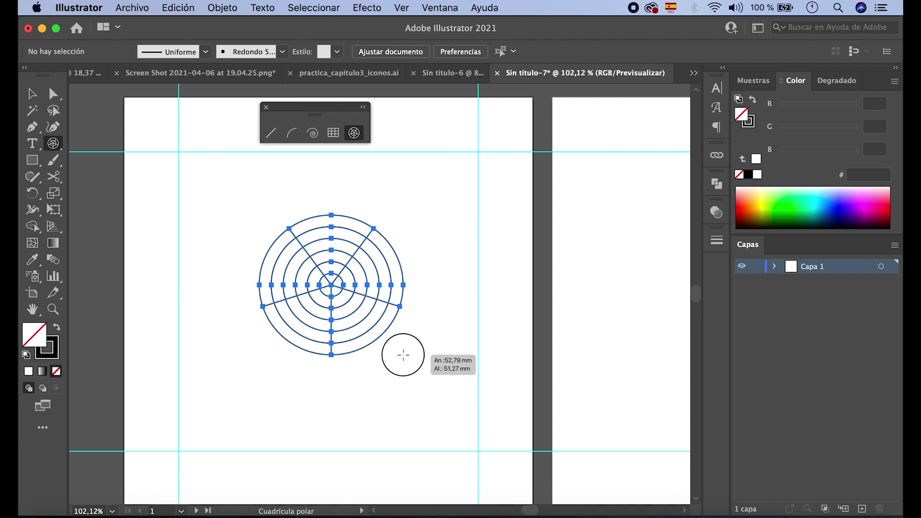
pyautogui.moveTo(403, 355); pyautogui.dragTo(478, 449)
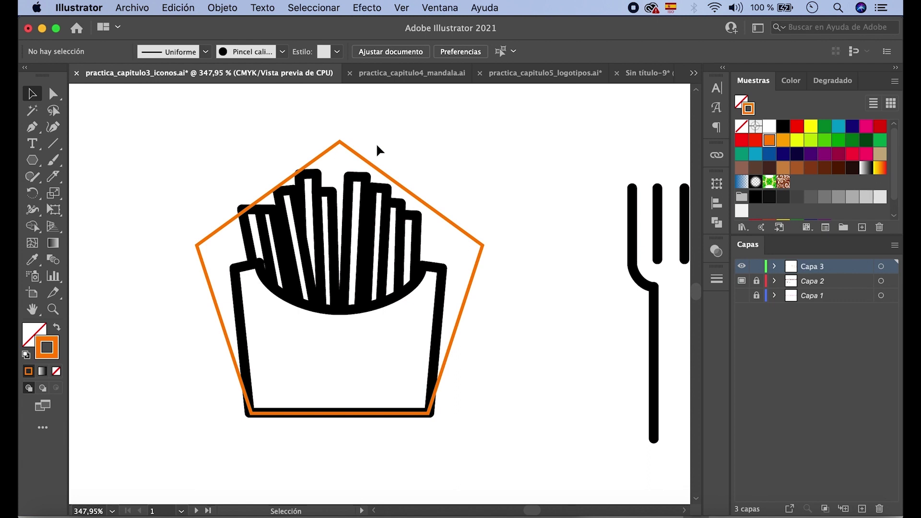
# Try moving the whole orange pentagon away from the fries icon with the Selection tool, and undo the move.
pyautogui.click(358, 159)
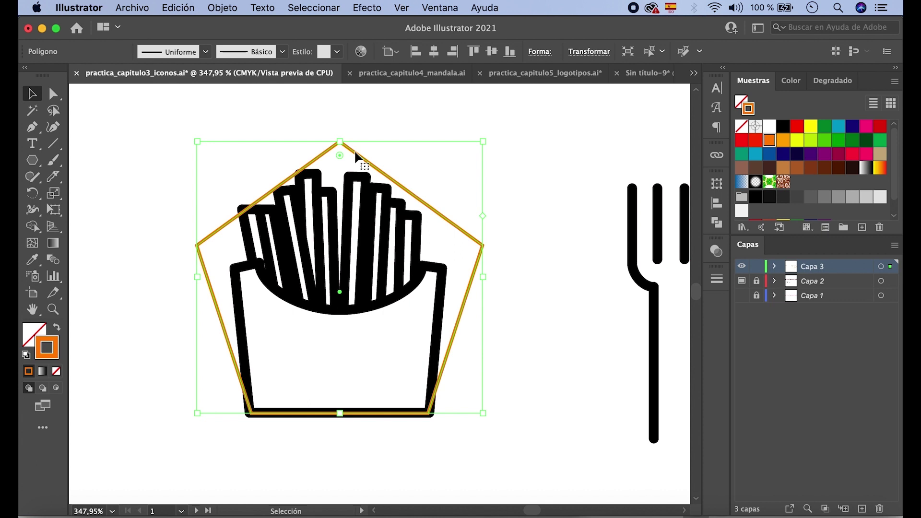
pyautogui.moveTo(356, 154); pyautogui.dragTo(543, 208)
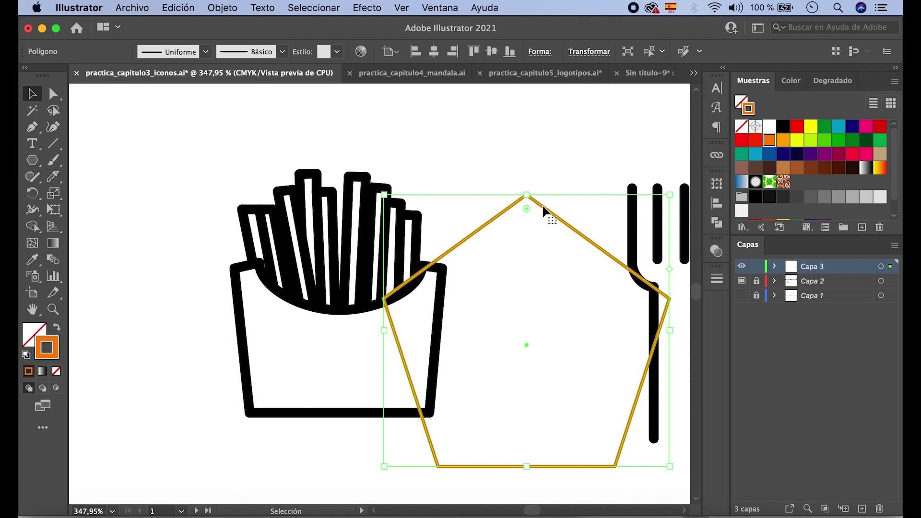
pyautogui.press('super+z')
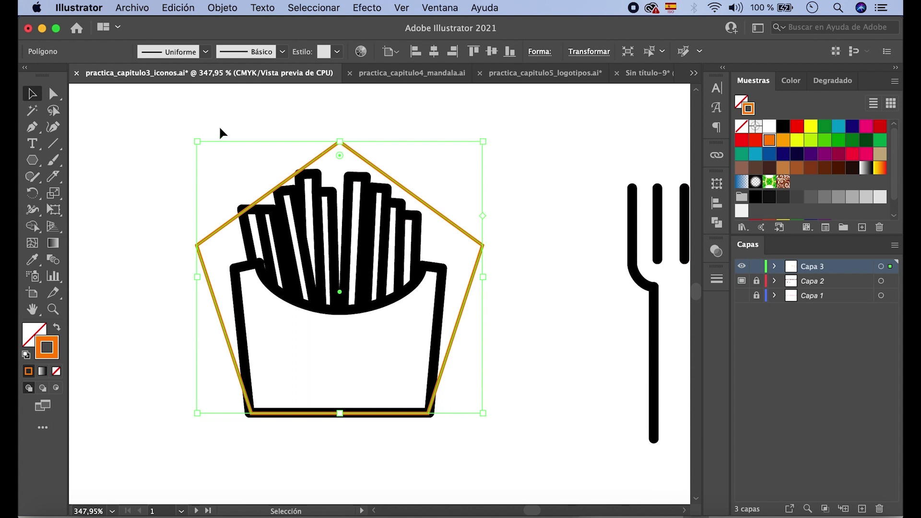
# Try shrinking and rotating the orange pentagon by its bounding box, undo both changes, and deselect it.
pyautogui.moveTo(196, 142); pyautogui.dragTo(280, 212)
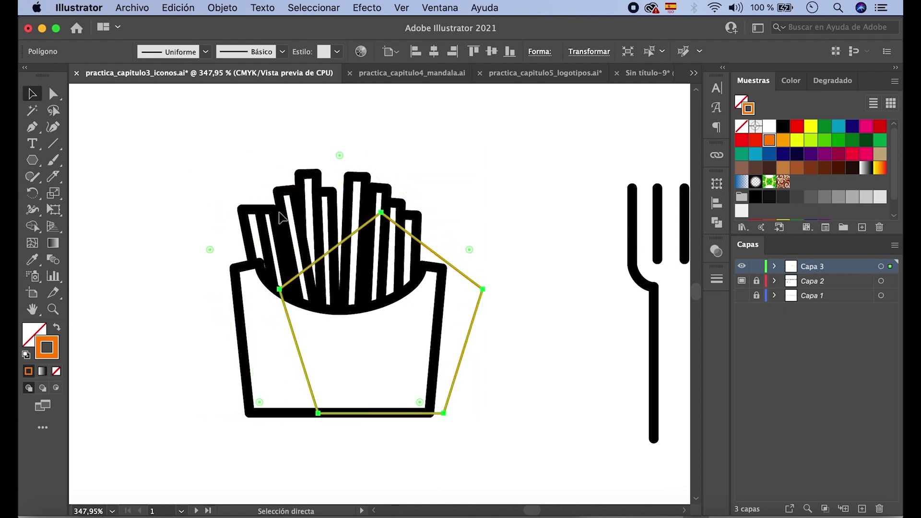
pyautogui.press('super+z')
pyautogui.moveTo(489, 144); pyautogui.dragTo(423, 93)
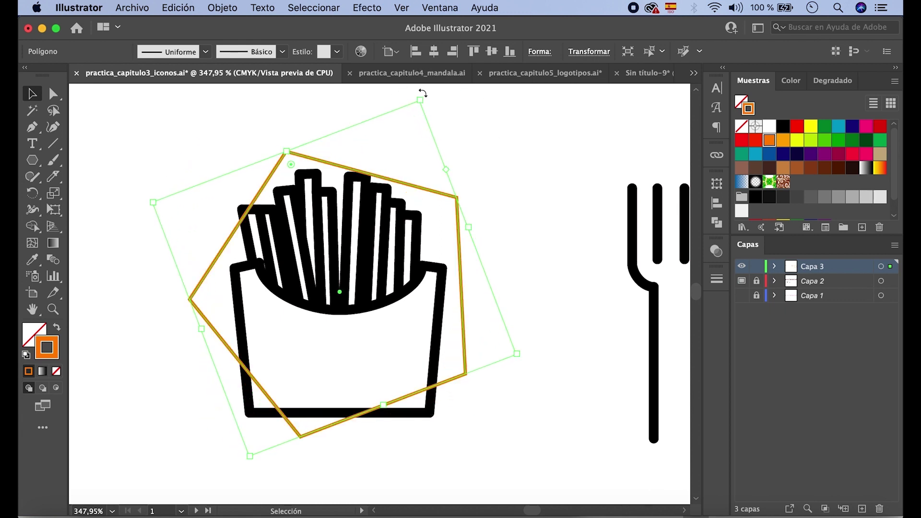
pyautogui.press('super+z')
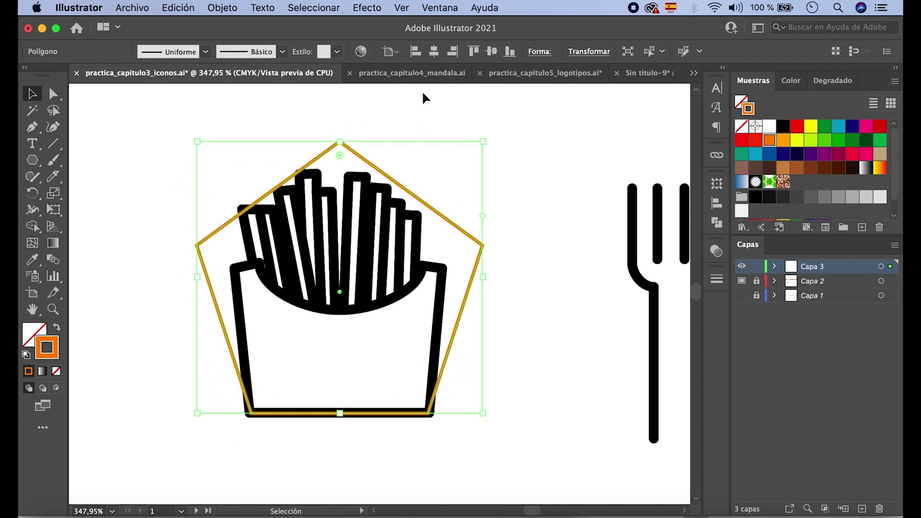
pyautogui.click(519, 146)
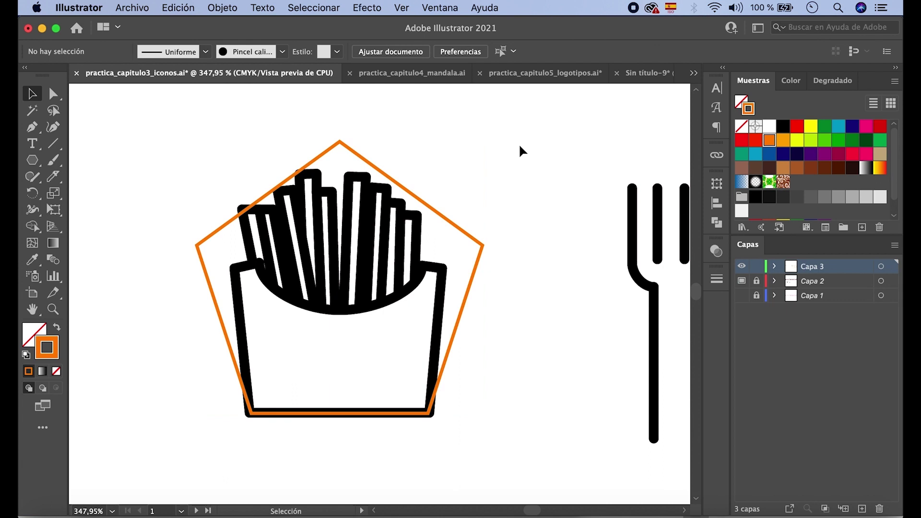
# Use Direct Selection to fit the pentagon's side anchors to the fries box's upper corners and lower its apex toward the box rim.
pyautogui.click(53, 94)
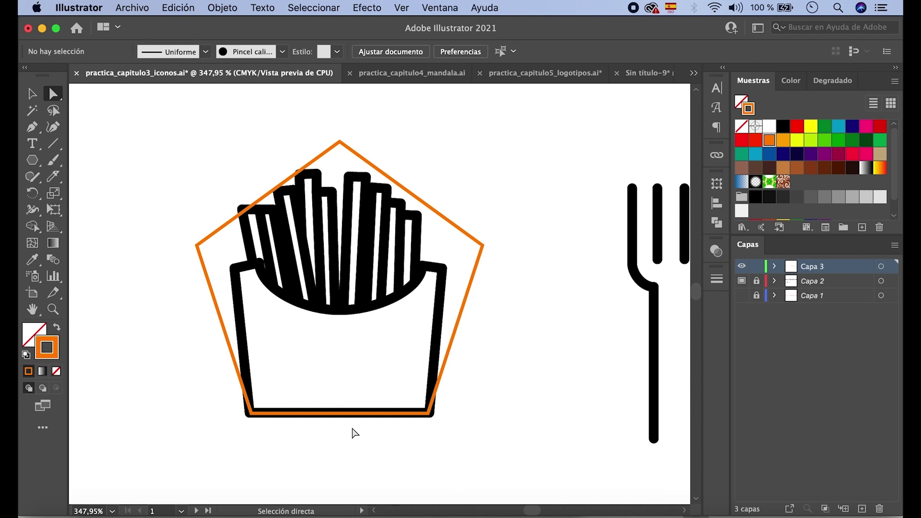
pyautogui.click(196, 246)
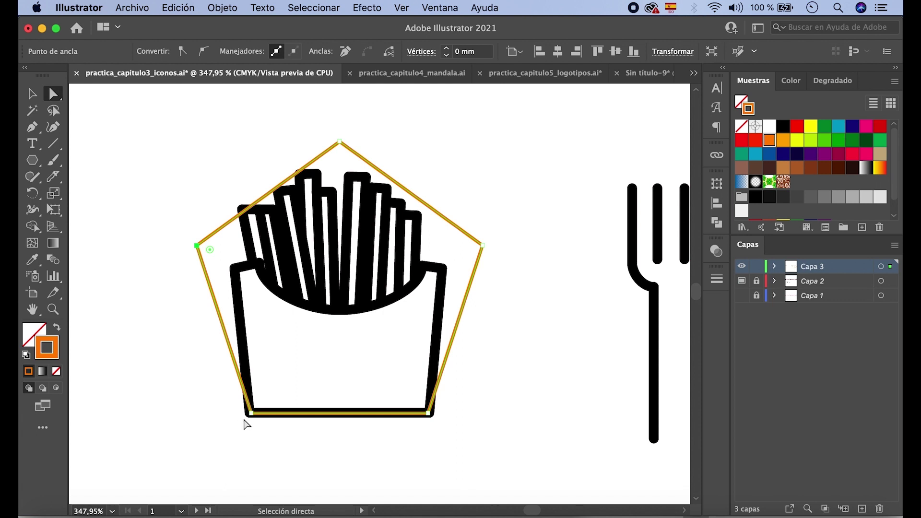
pyautogui.moveTo(197, 247); pyautogui.dragTo(235, 270)
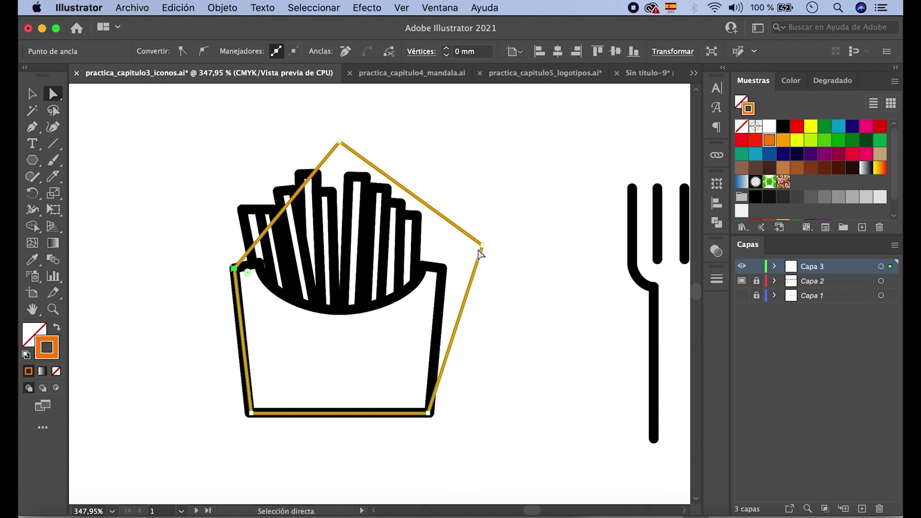
pyautogui.moveTo(483, 246); pyautogui.dragTo(442, 268)
pyautogui.moveTo(339, 141); pyautogui.dragTo(340, 242)
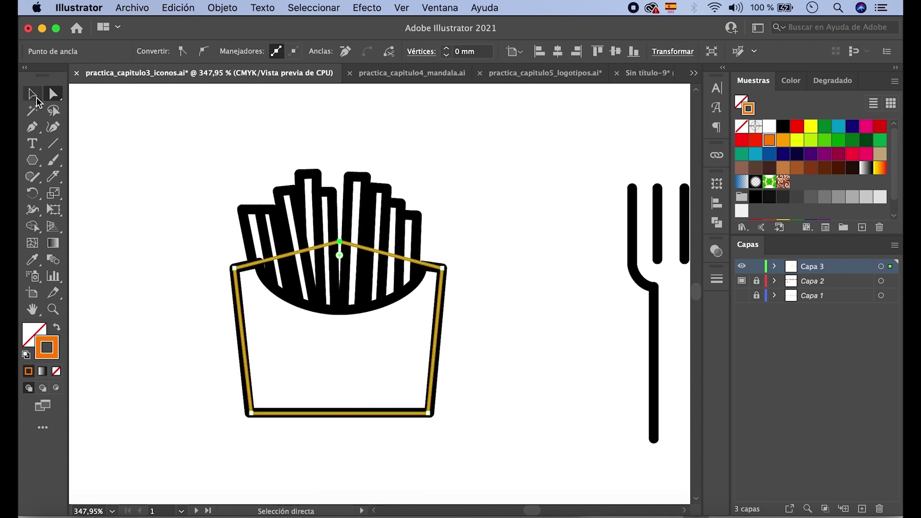
pyautogui.click(34, 95)
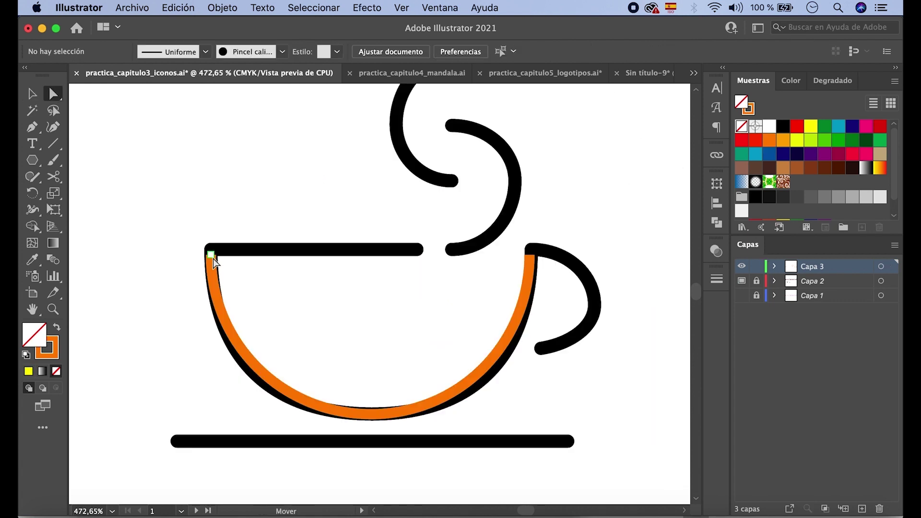
# Select both end anchors of the cup's orange arc and nudge them up three times to meet the black rim.
pyautogui.click(211, 255)
pyautogui.keyDown('shift'); pyautogui.click(529, 256); pyautogui.keyUp('shift')
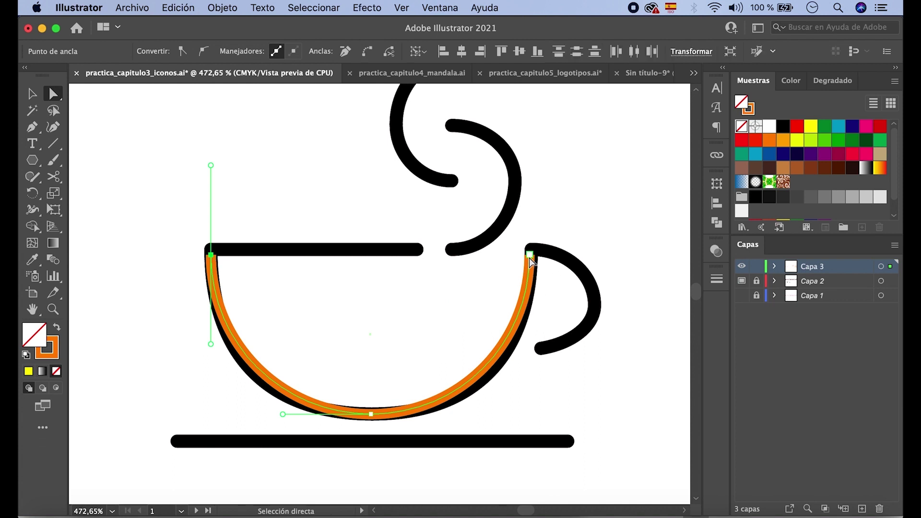
pyautogui.click(569, 304)
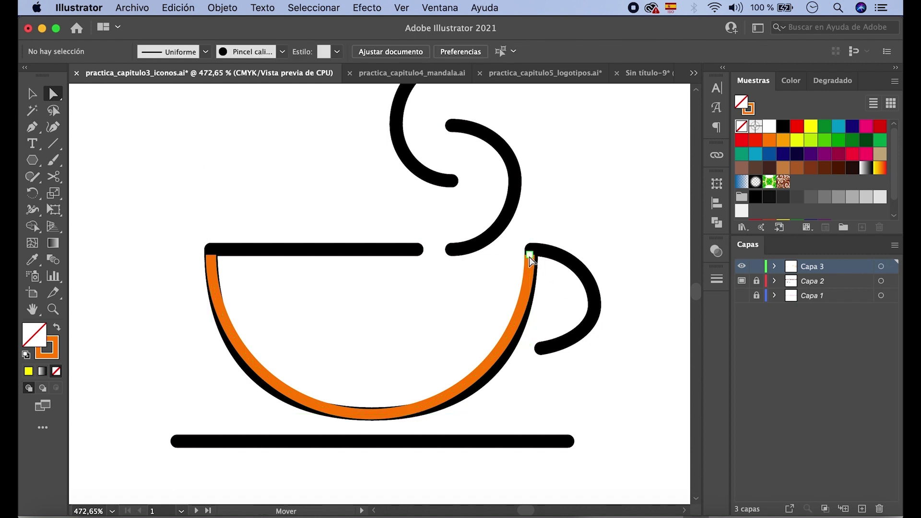
pyautogui.click(529, 257)
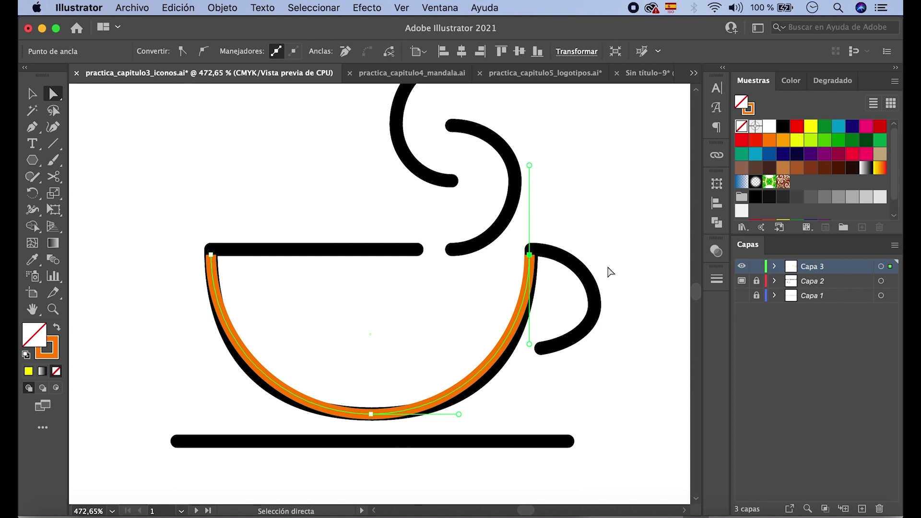
pyautogui.keyDown('shift'); pyautogui.click(211, 255); pyautogui.keyUp('shift')
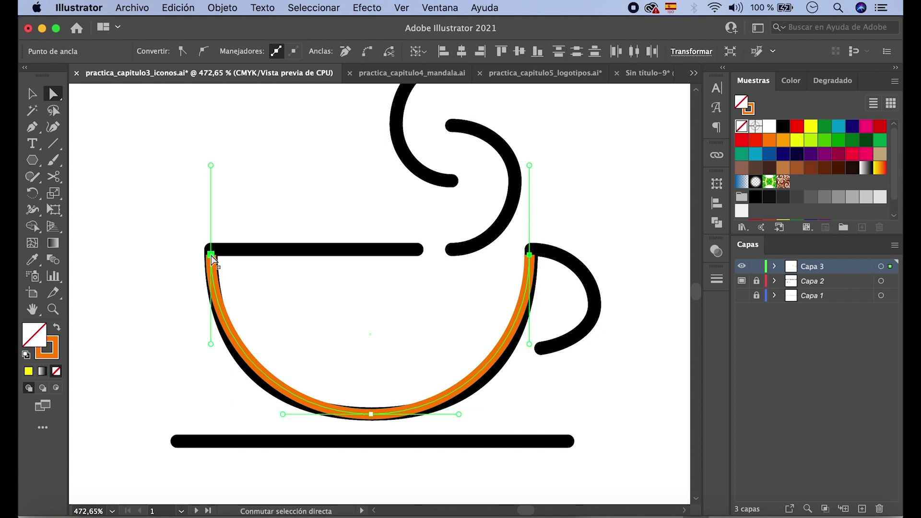
pyautogui.press('Up')
pyautogui.press('Up')
pyautogui.press('Up')
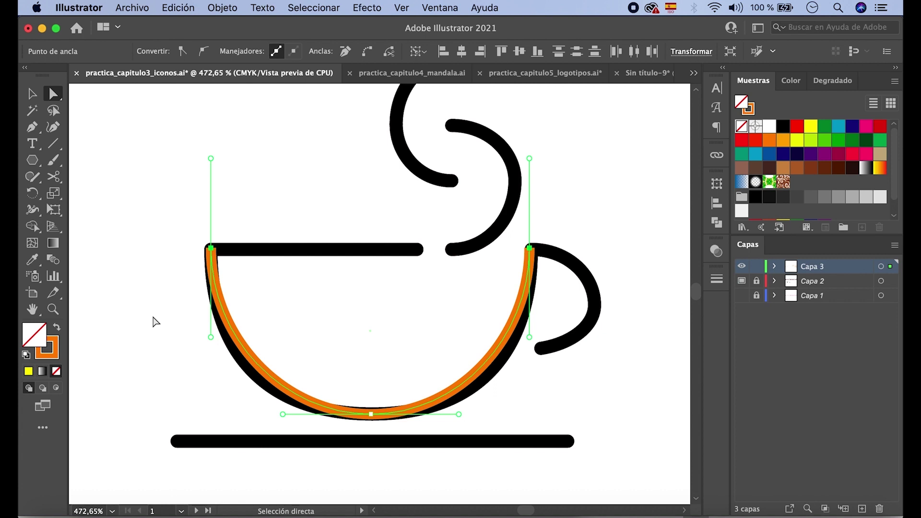
# Lengthen both direction handles of the orange arc's bottom anchor so the curve follows the black cup outline.
pyautogui.click(372, 415)
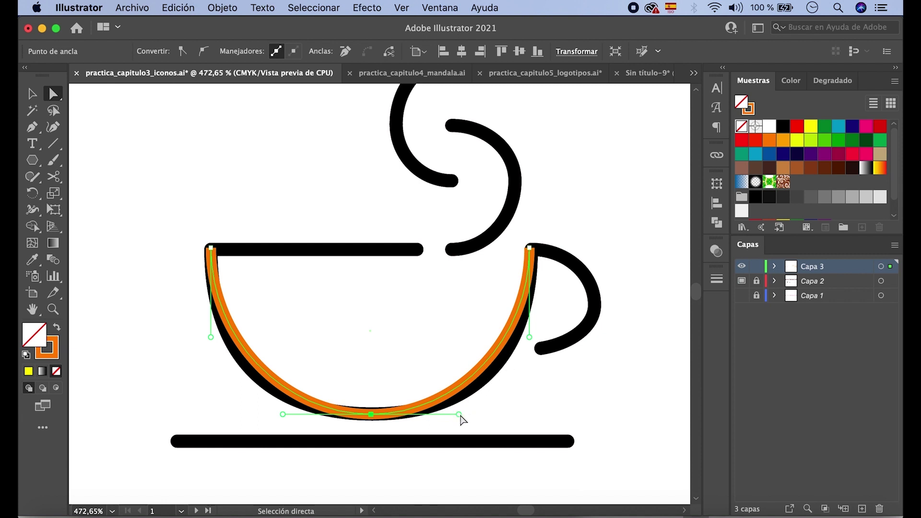
pyautogui.moveTo(459, 415); pyautogui.dragTo(496, 414)
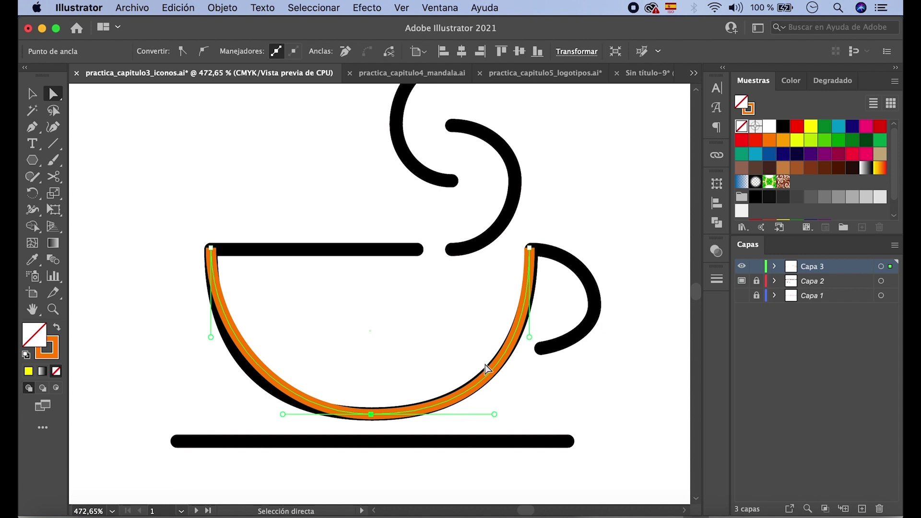
pyautogui.moveTo(283, 415); pyautogui.dragTo(252, 411)
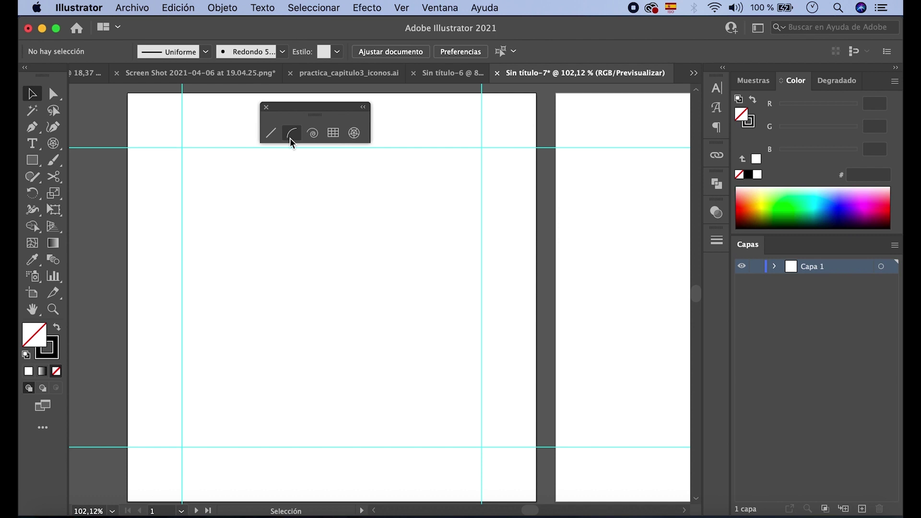
# Draw a vertical line inside the guides and a separate horizontal line starting at its lower endpoint, forming an L.
pyautogui.click(270, 135)
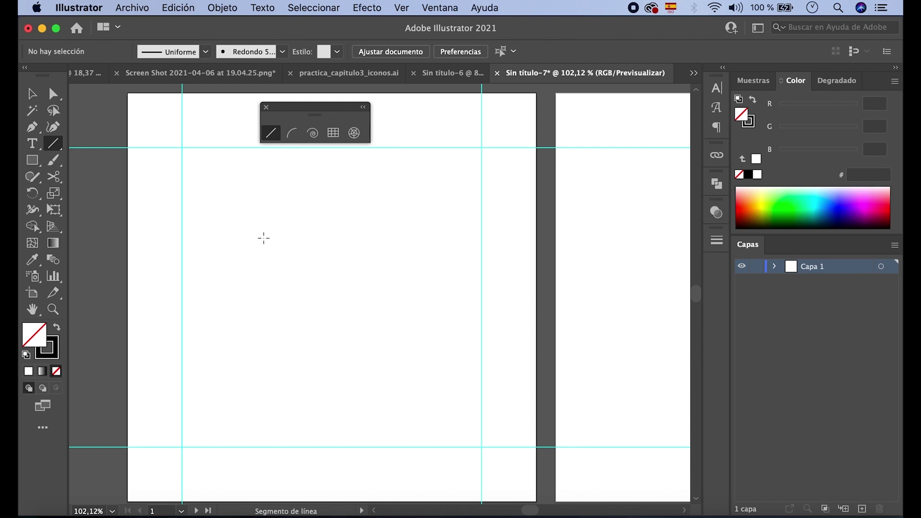
pyautogui.moveTo(263, 235); pyautogui.dragTo(267, 366)
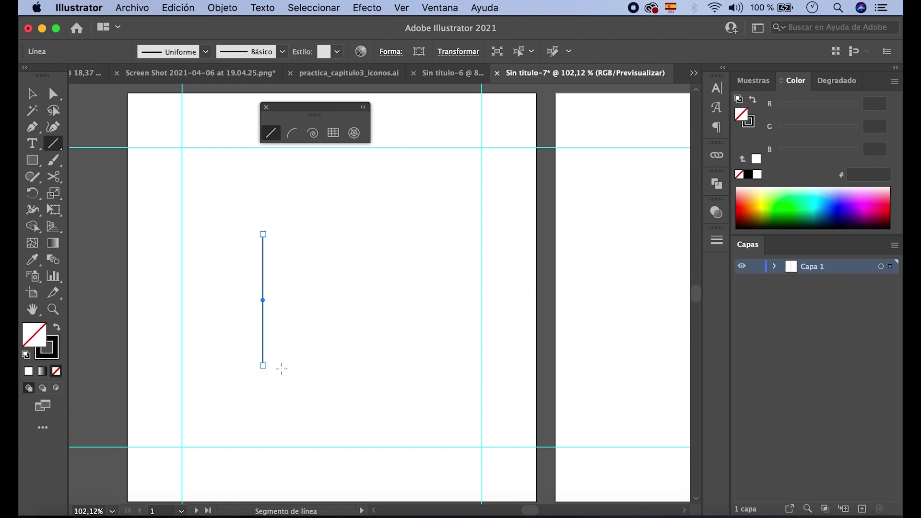
pyautogui.press('v')
pyautogui.click(280, 366)
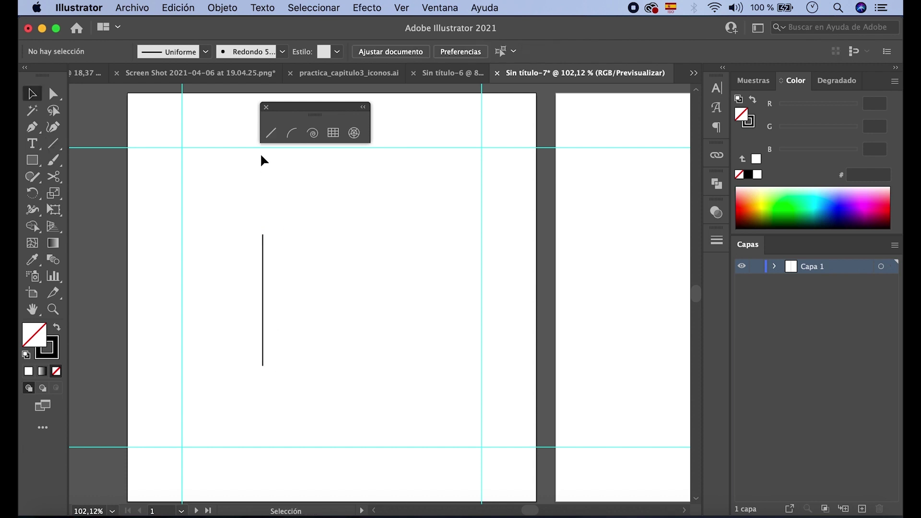
pyautogui.click(271, 133)
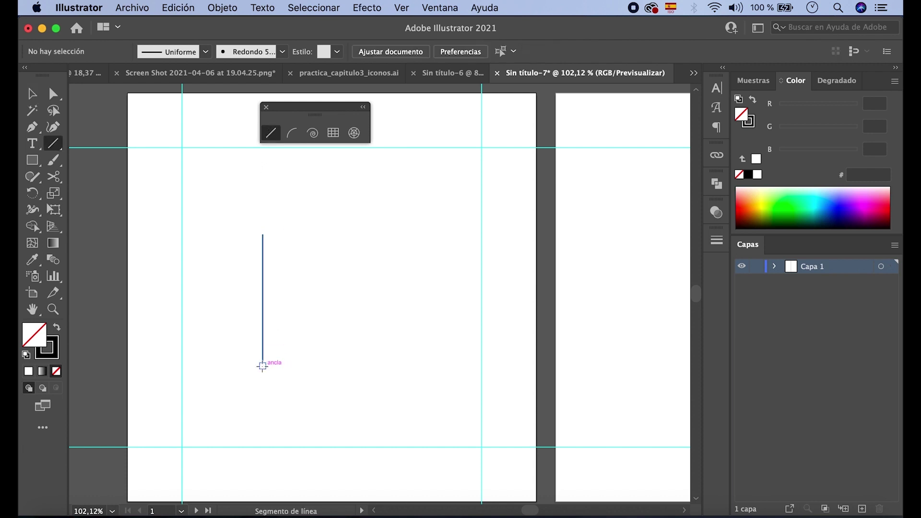
pyautogui.moveTo(263, 366); pyautogui.dragTo(409, 366)
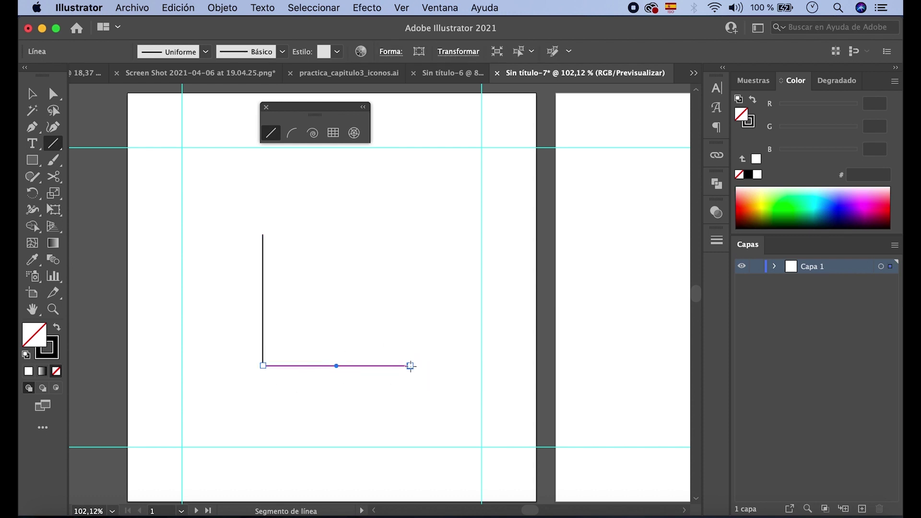
pyautogui.press('v')
pyautogui.click(269, 377)
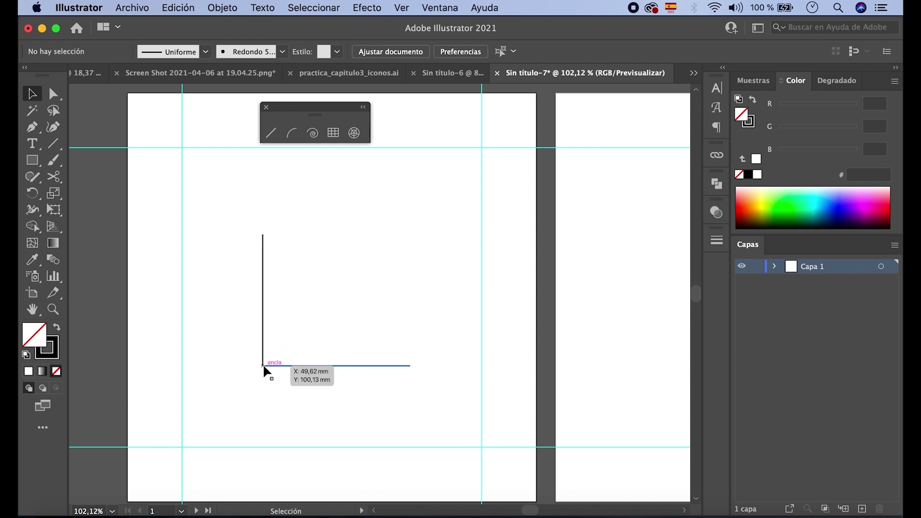
# Try moving the horizontal line down, away from the vertical one, and undo the move.
pyautogui.moveTo(271, 366); pyautogui.dragTo(282, 399)
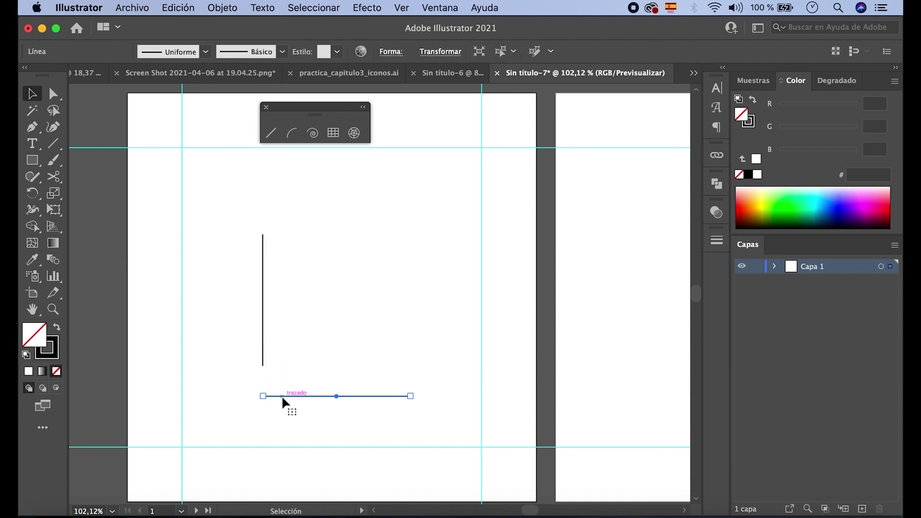
pyautogui.press('super+z')
pyautogui.click(282, 402)
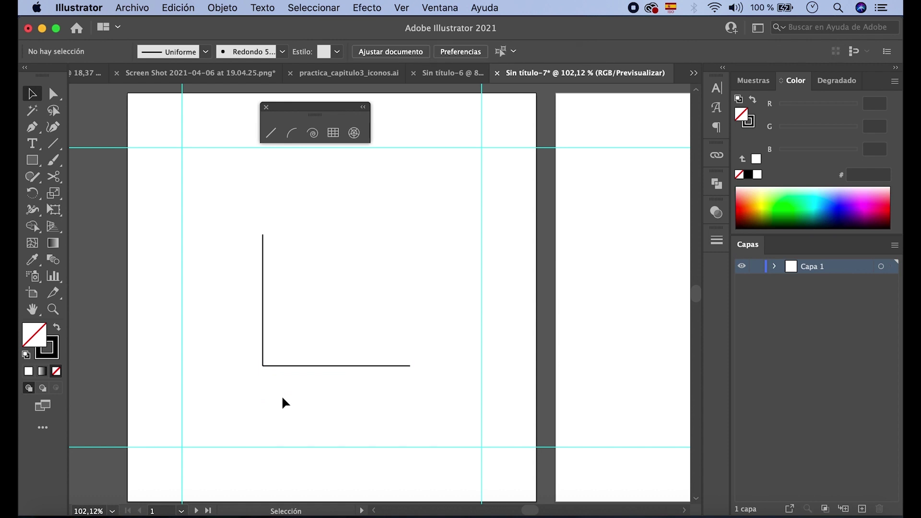
# Select the vertical and horizontal lines one at a time to examine whether they are separate paths.
pyautogui.scroll(5, 283, 399)
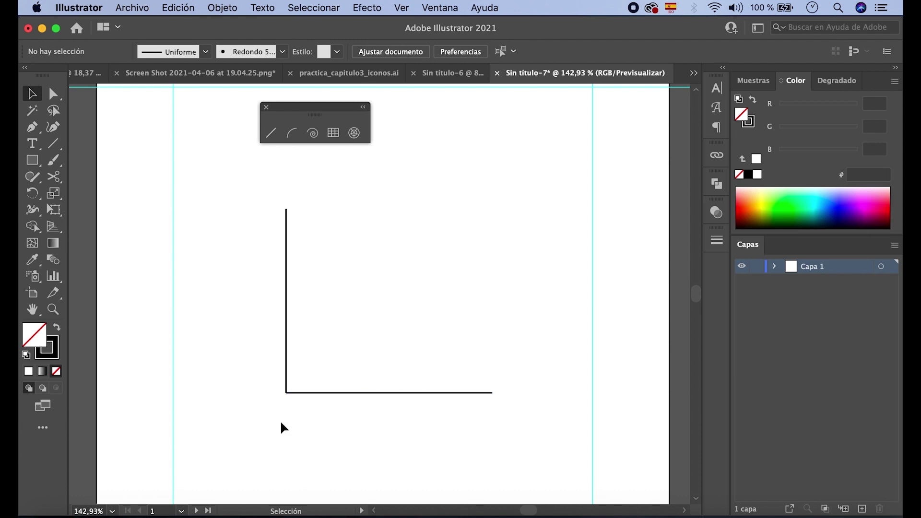
pyautogui.click(286, 366)
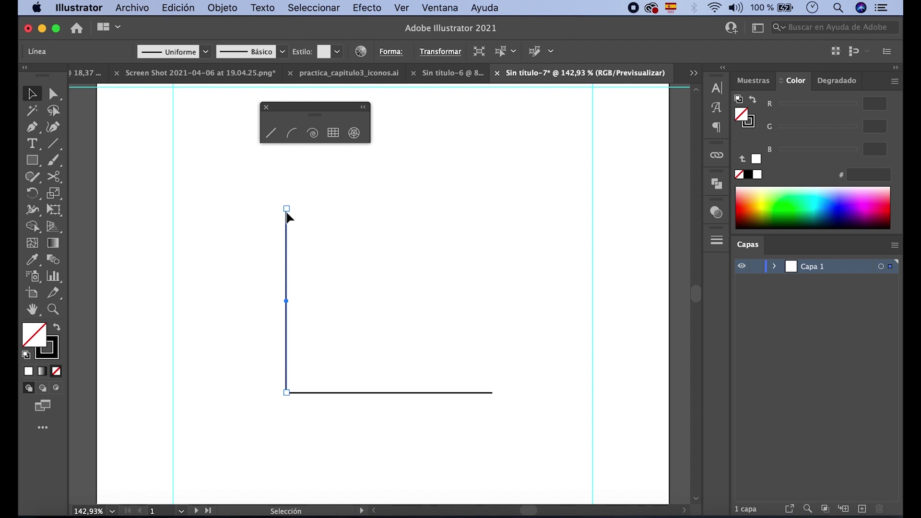
pyautogui.click(304, 389)
pyautogui.click(306, 393)
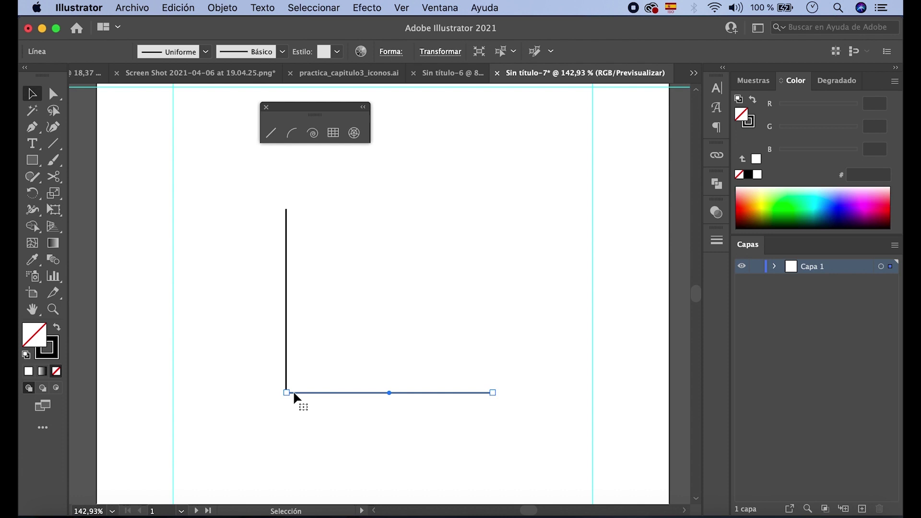
pyautogui.click(258, 440)
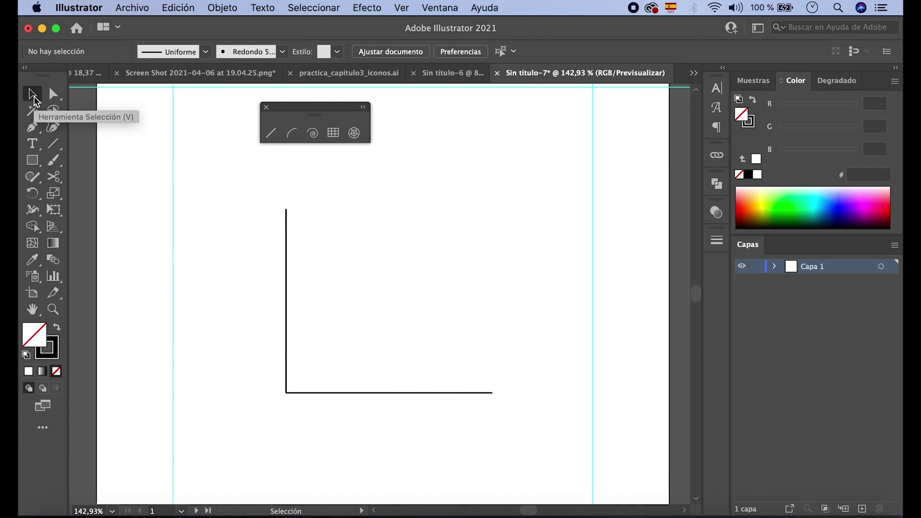
pyautogui.click(286, 294)
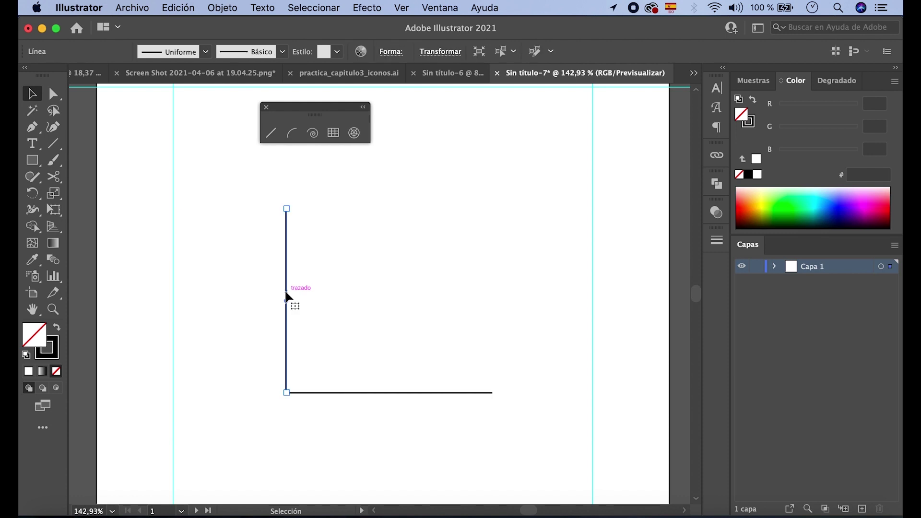
# Use Direct Selection on the anchor at the L's corner to examine which of the two lines it belongs to.
pyautogui.click(232, 284)
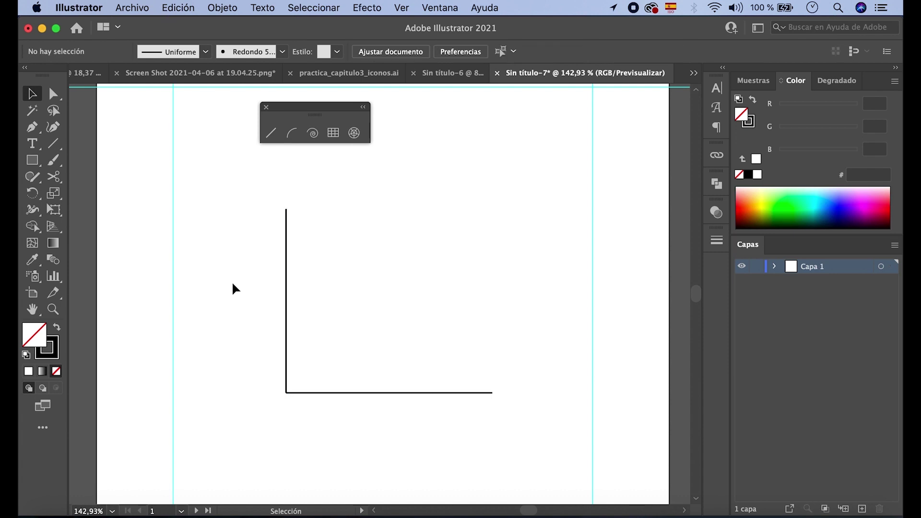
pyautogui.click(53, 95)
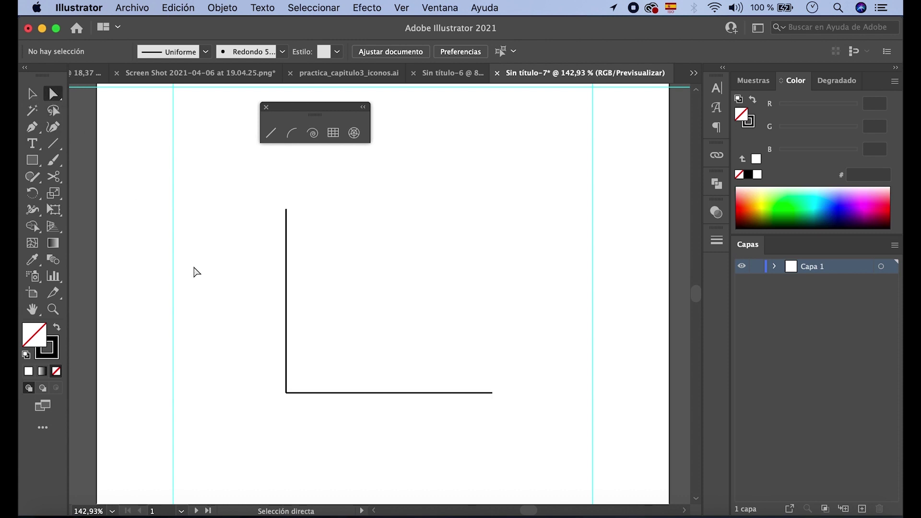
pyautogui.click(286, 395)
pyautogui.scroll(10, 287, 396)
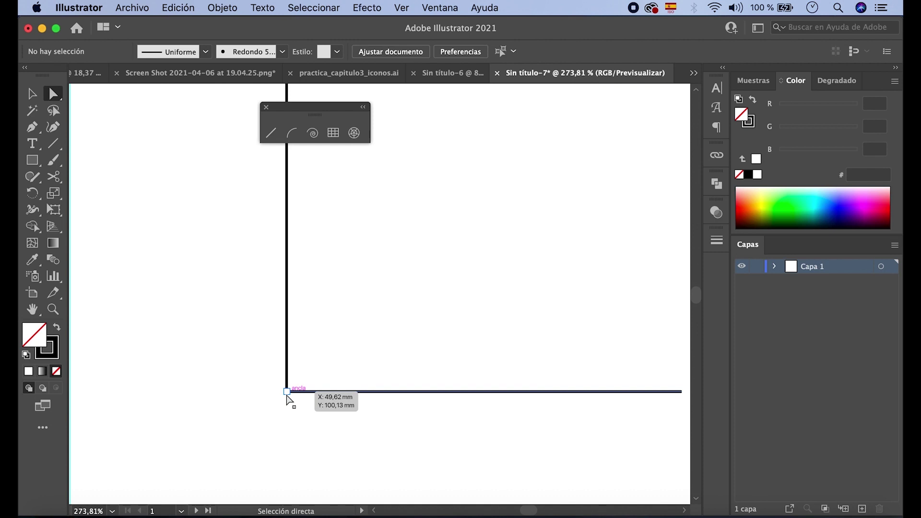
pyautogui.scroll(1, 290, 401)
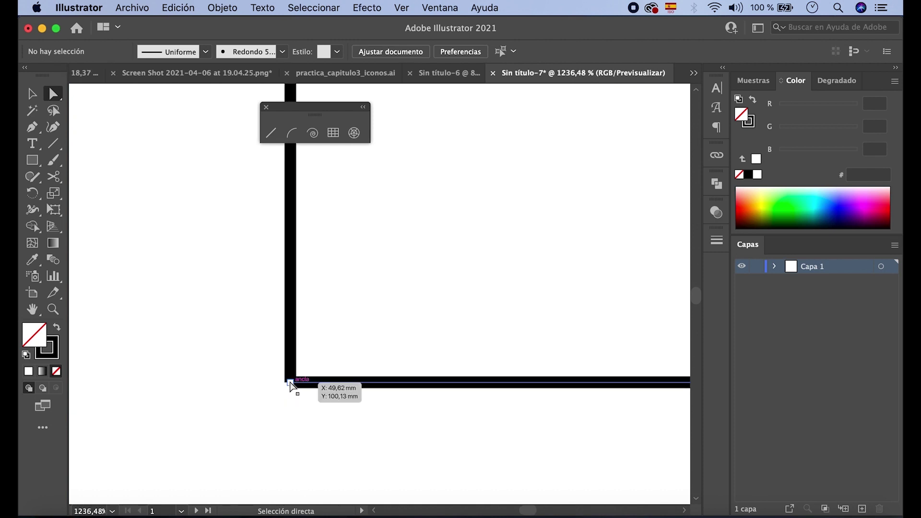
pyautogui.click(290, 383)
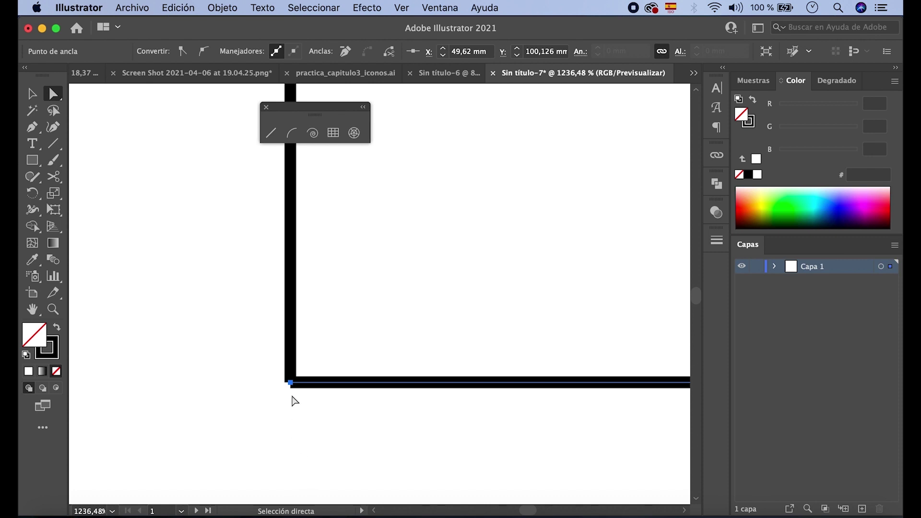
# Examine the selected horizontal line along its length, from the corner to its far endpoint and back.
pyautogui.hscroll(2, 293, 400)
pyautogui.hscroll(5, 292, 398)
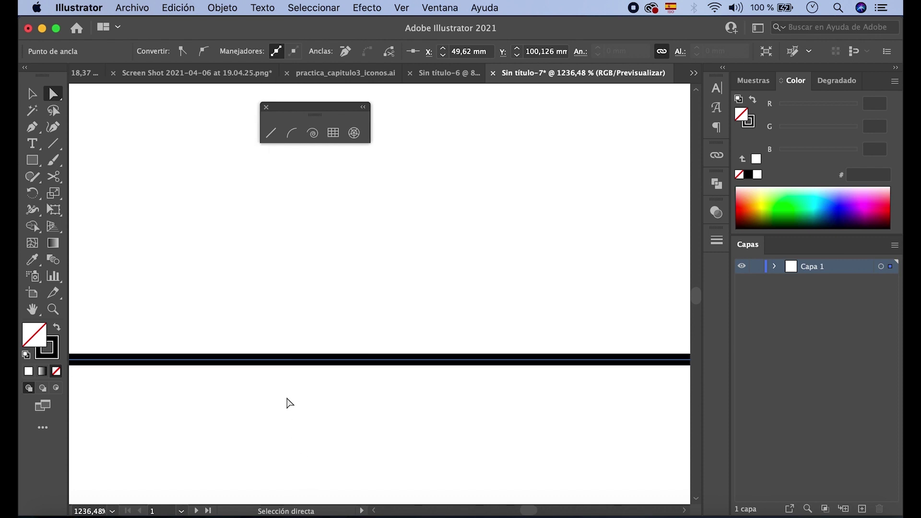
pyautogui.scroll(2, 290, 403)
pyautogui.hscroll(5, 290, 403)
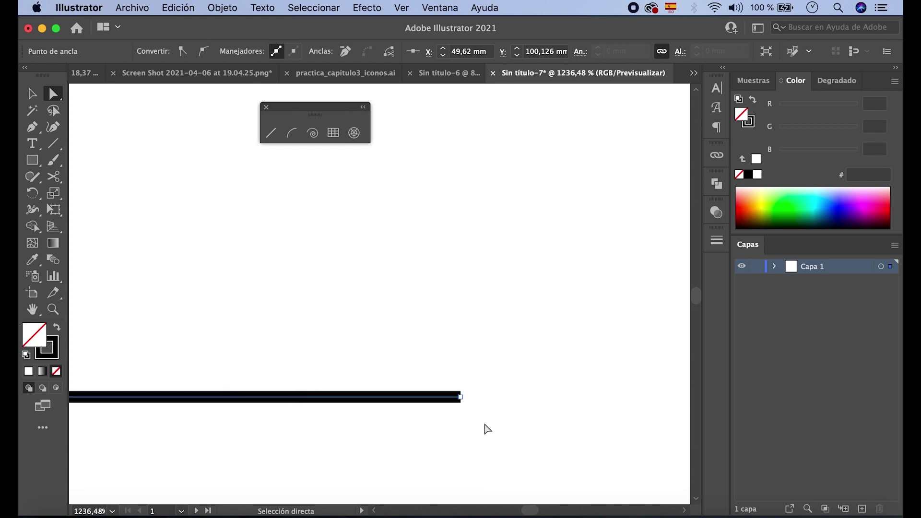
pyautogui.hscroll(5, 487, 428)
pyautogui.scroll(-2, 487, 428)
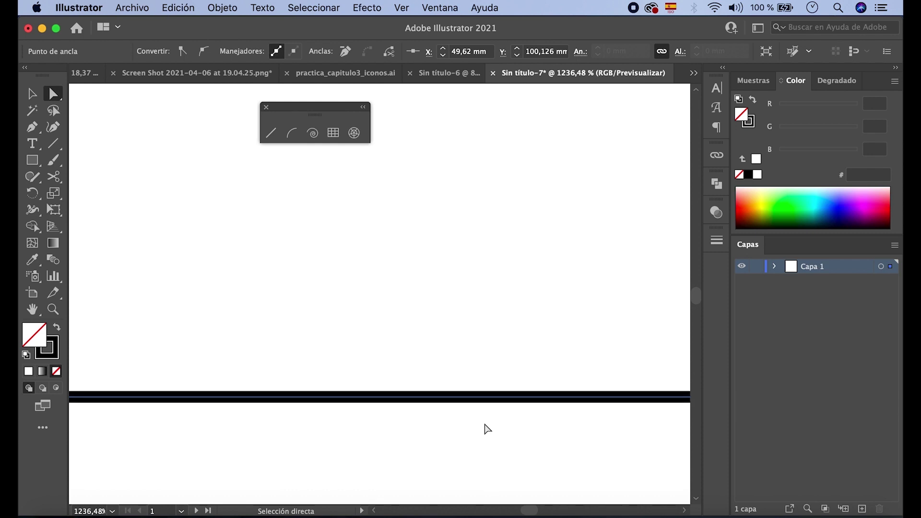
pyautogui.scroll(-3, 487, 428)
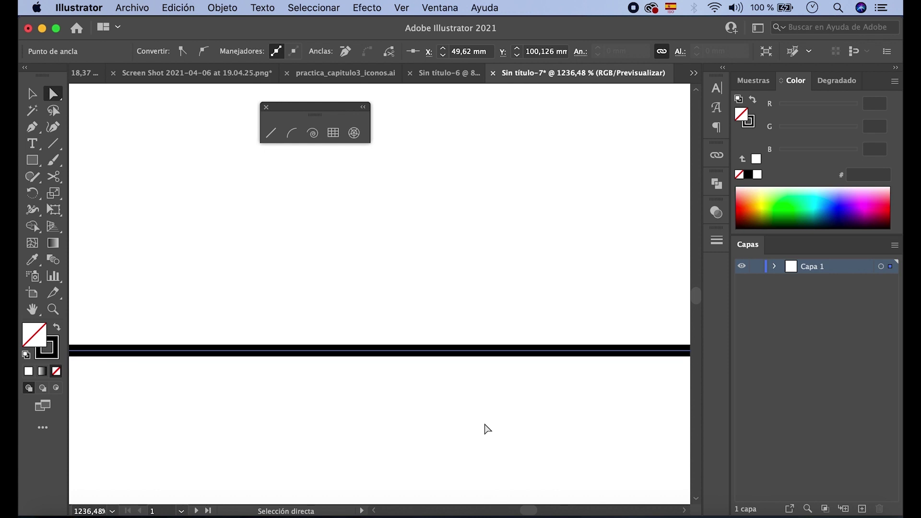
pyautogui.hscroll(-4, 487, 429)
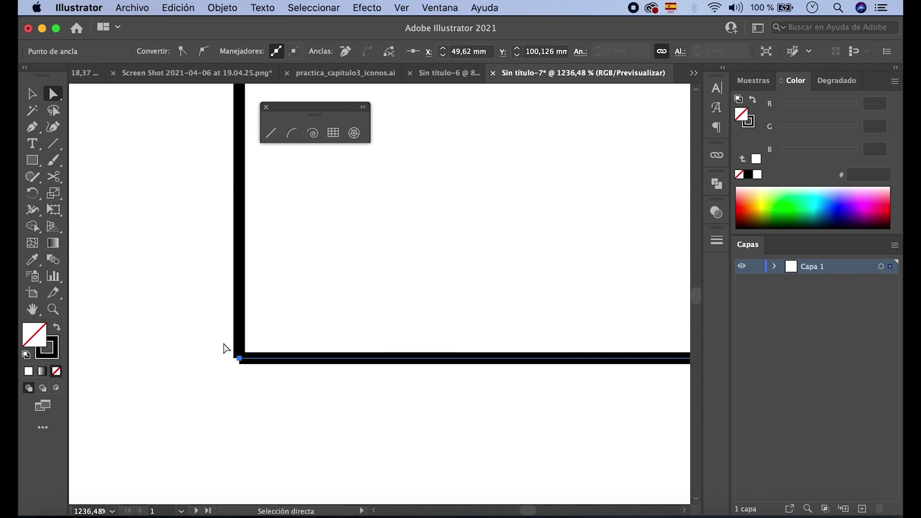
# Select both overlapping anchors at the L's corner, join them into one path with Unir, and deselect.
pyautogui.moveTo(223, 342); pyautogui.dragTo(257, 379)
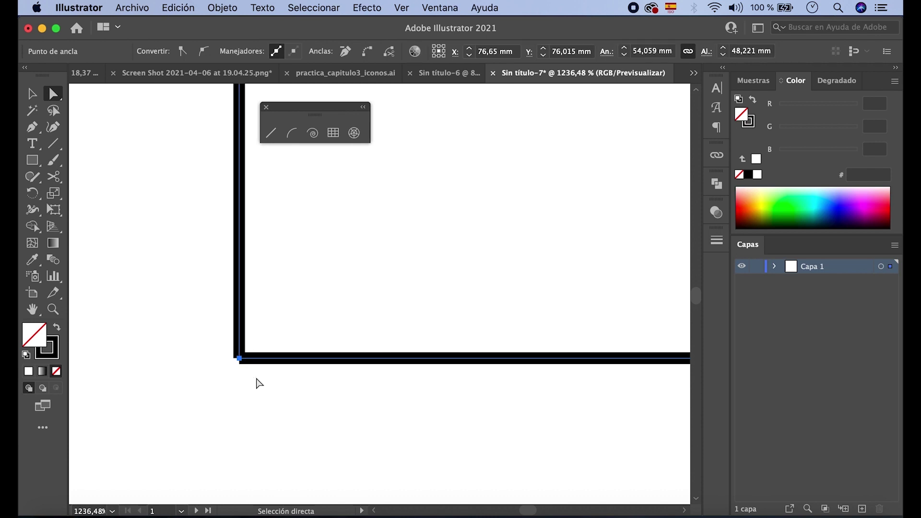
pyautogui.scroll(-5, 258, 384)
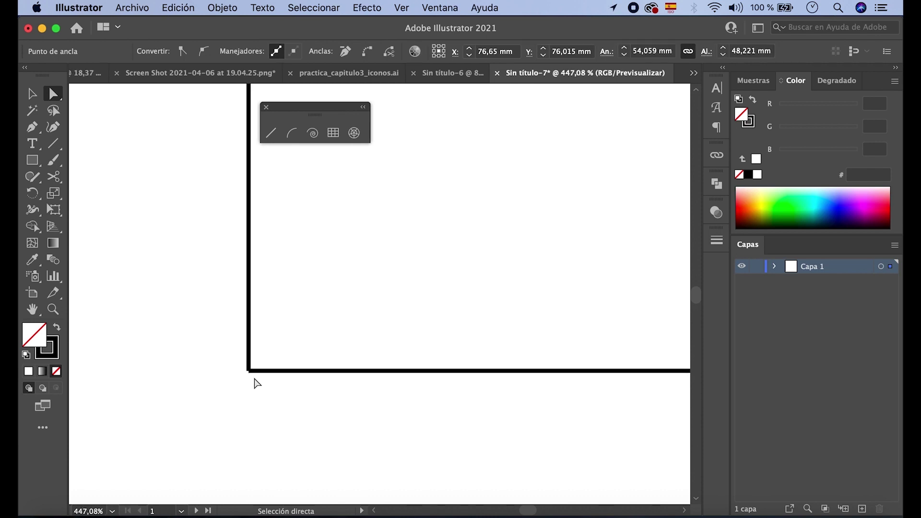
pyautogui.scroll(-2, 257, 383)
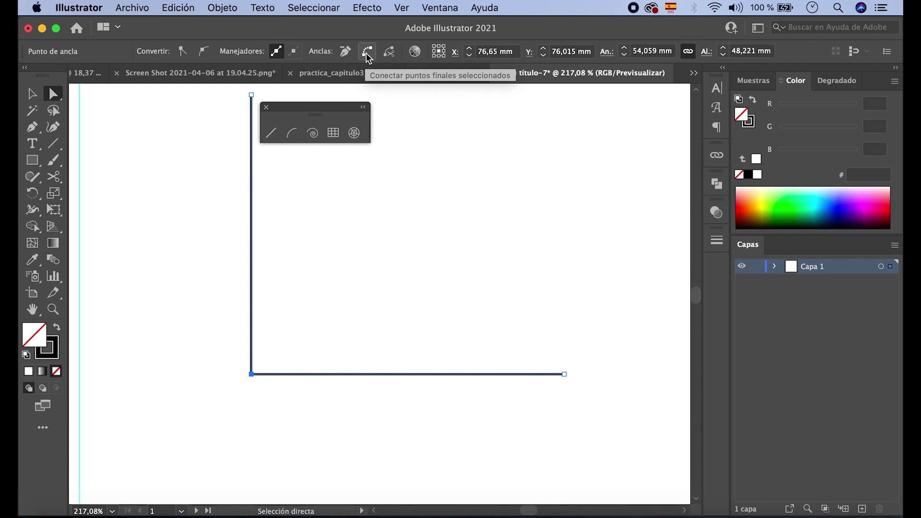
pyautogui.click(222, 10)
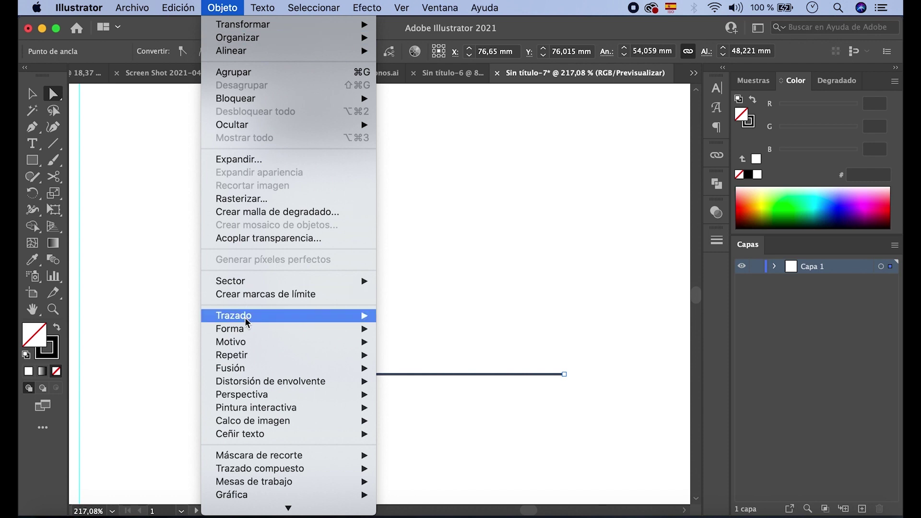
pyautogui.moveTo(247, 319)
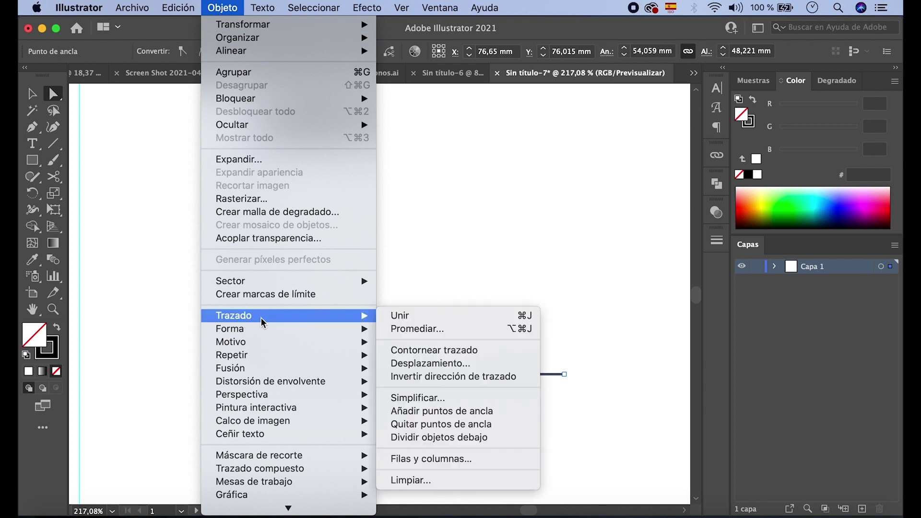
pyautogui.click(437, 319)
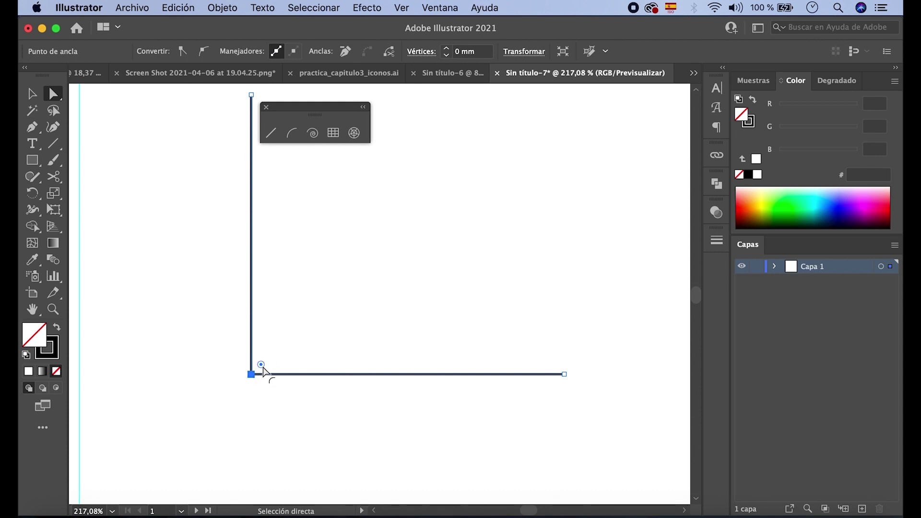
pyautogui.click(241, 422)
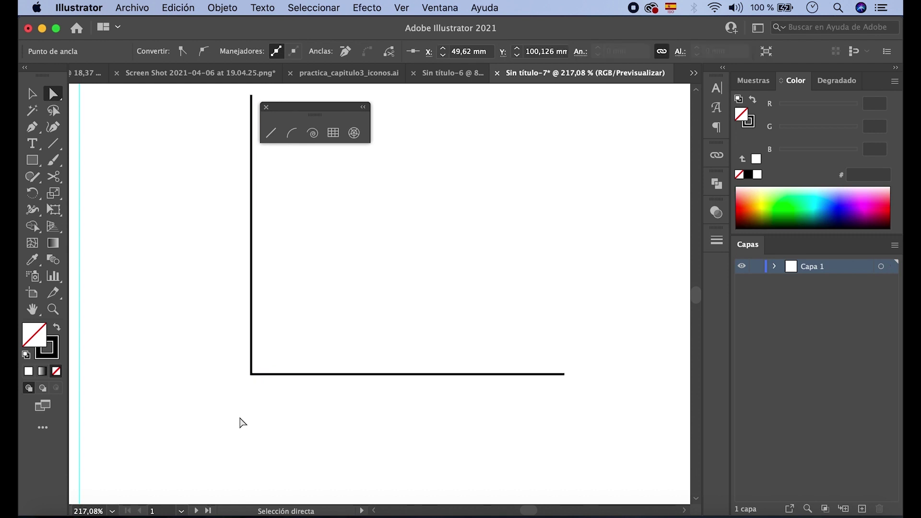
# Try moving the joined corner anchor outward, down and to the left, and undo the move.
pyautogui.click(251, 374)
pyautogui.moveTo(251, 374); pyautogui.dragTo(152, 408)
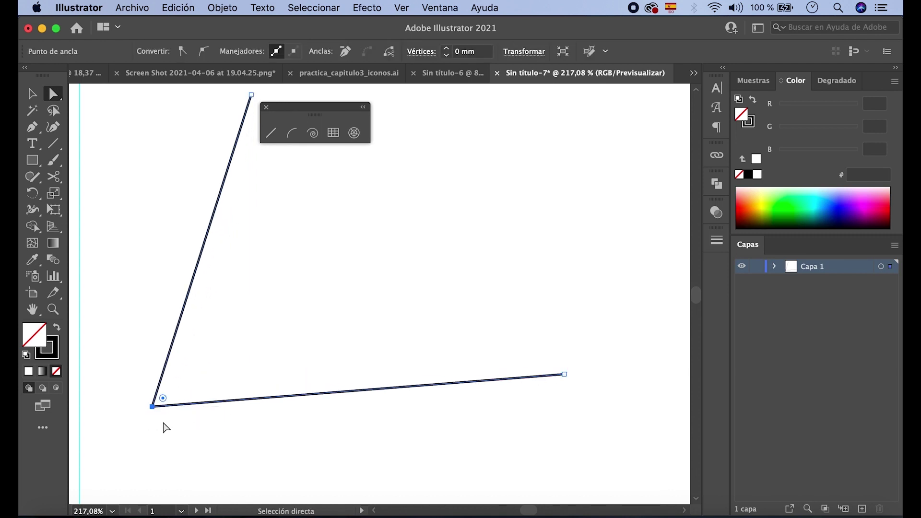
pyautogui.press('super+z')
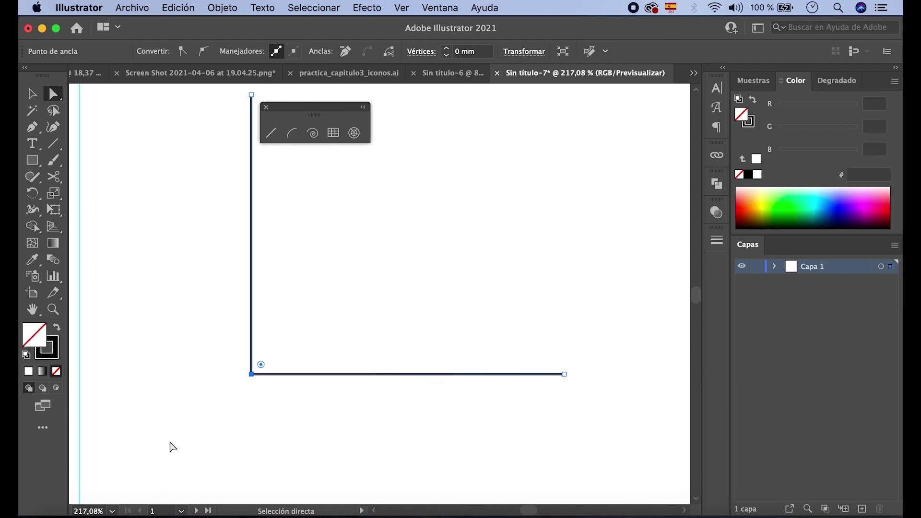
# Draw an outward-bulging arc about 54 × 48 mm from the vertical line's upper endpoint to the horizontal line's free endpoint.
pyautogui.click(207, 430)
pyautogui.scroll(5, 208, 430)
pyautogui.hscroll(3, 207, 430)
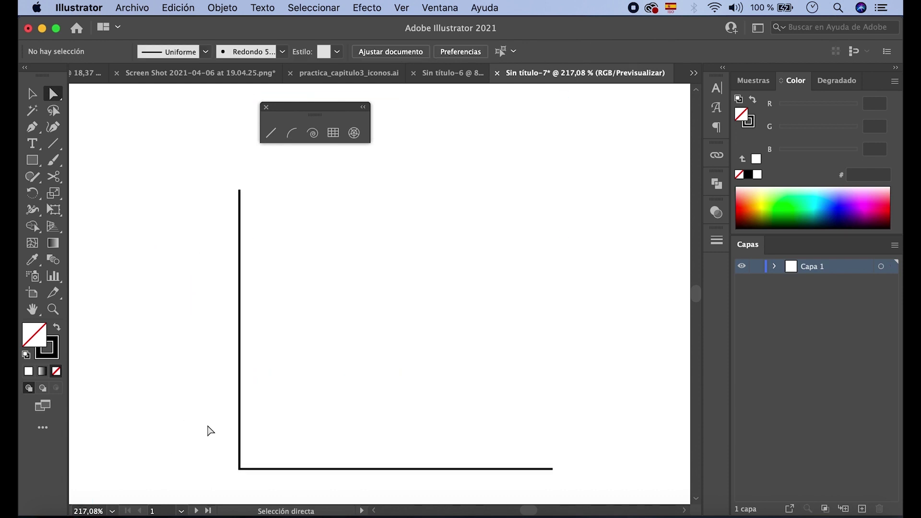
pyautogui.click(291, 134)
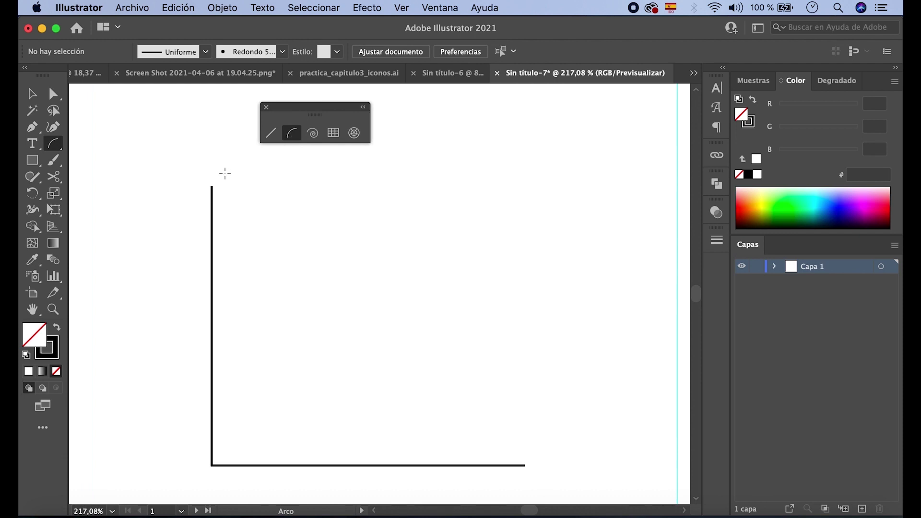
pyautogui.moveTo(212, 186); pyautogui.dragTo(526, 464)
pyautogui.press('f')
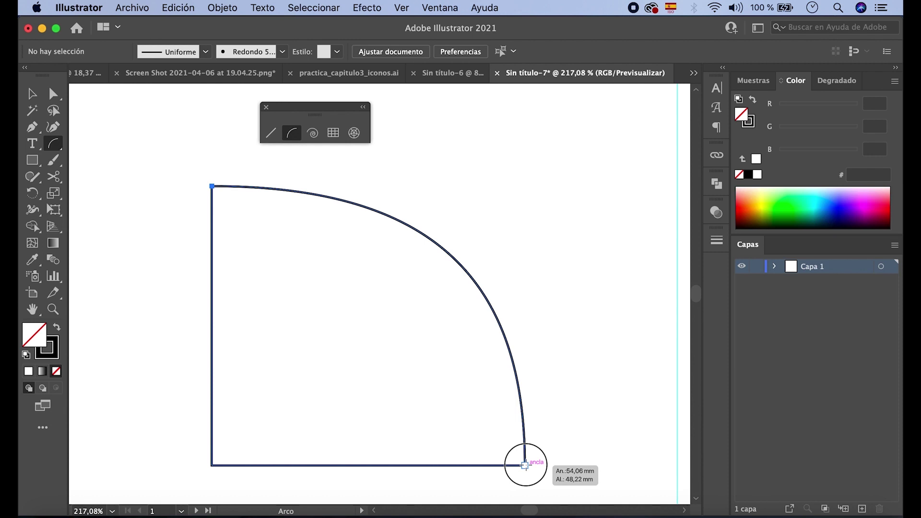
pyautogui.moveTo(526, 464); pyautogui.dragTo(525, 465)
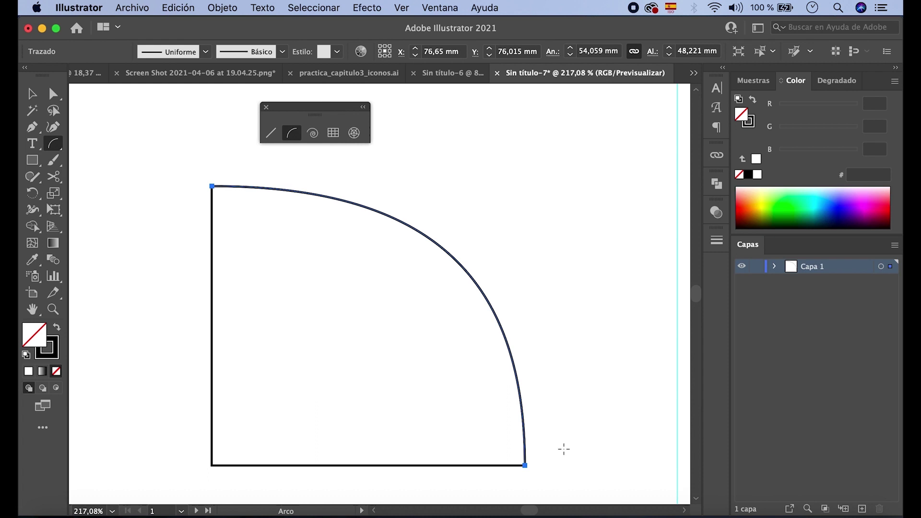
# Connect the arc's endpoints to the L at the lower-right and upper-left corners, closing the shape, and deselect.
pyautogui.press('a')
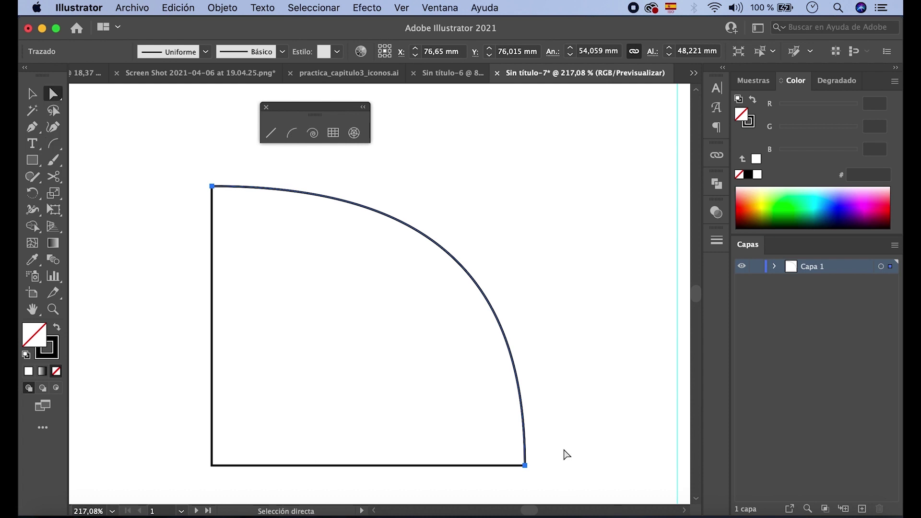
pyautogui.scroll(-3, 566, 454)
pyautogui.click(532, 434)
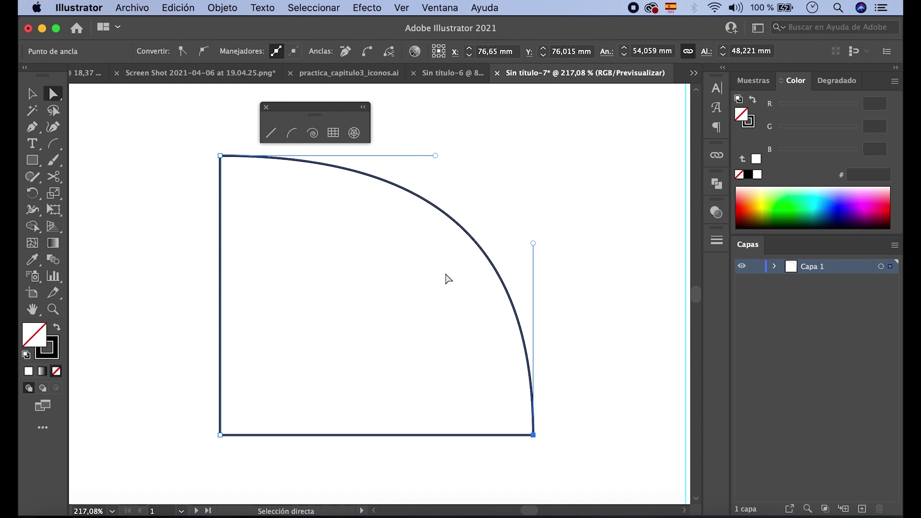
pyautogui.click(367, 53)
pyautogui.moveTo(207, 147); pyautogui.dragTo(231, 170)
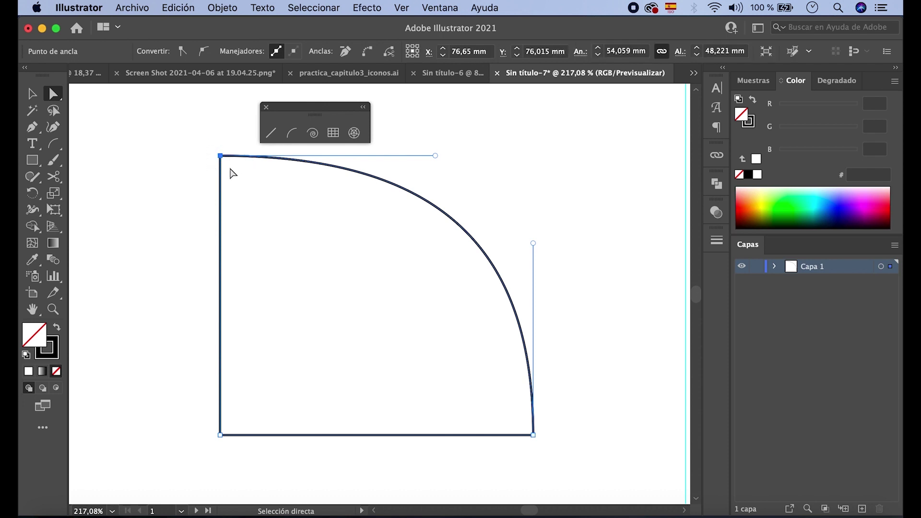
pyautogui.click(367, 53)
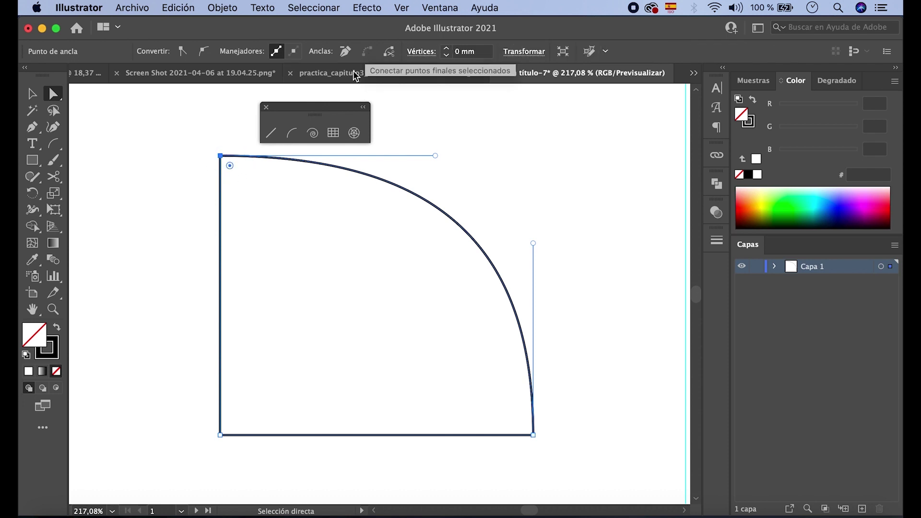
pyautogui.press('v')
pyautogui.click(191, 303)
# Cut the closed shape with Scissors on the vertical side just below the upper-left corner and on the arc just past it.
pyautogui.hscroll(-5, 191, 303)
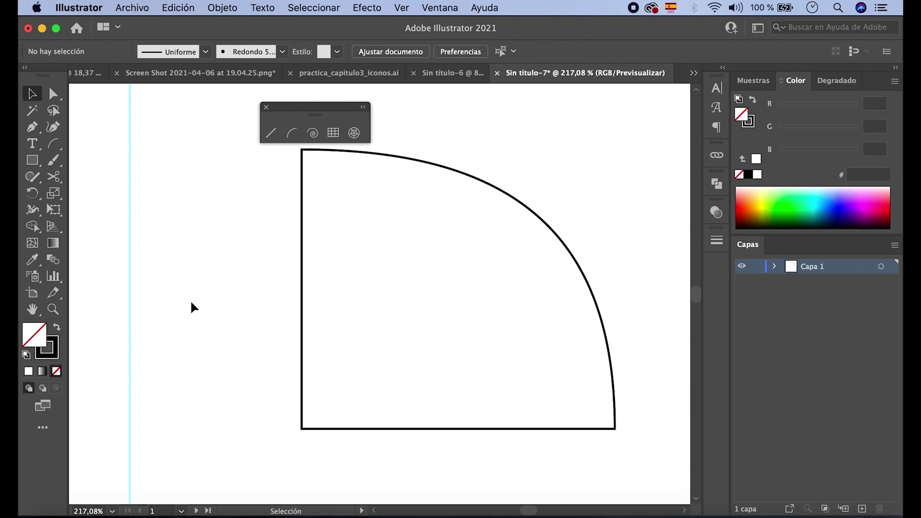
pyautogui.scroll(2, 191, 302)
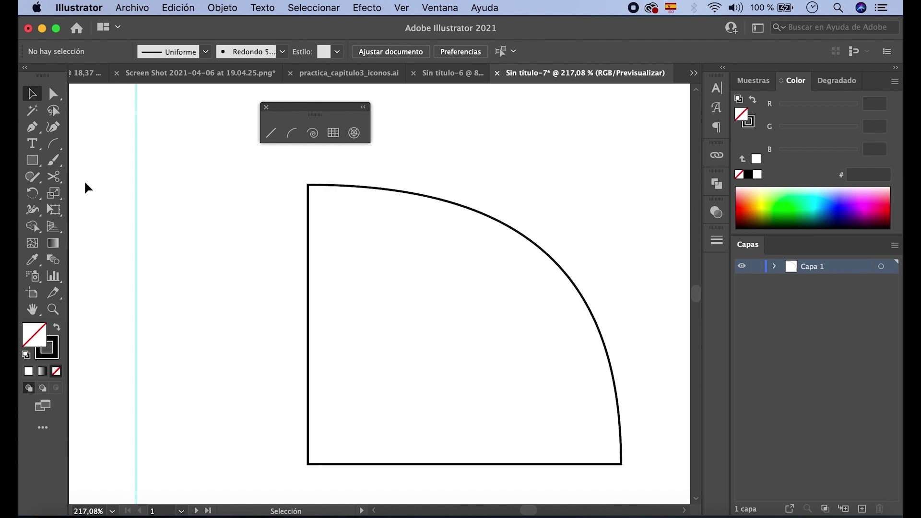
pyautogui.click(54, 178)
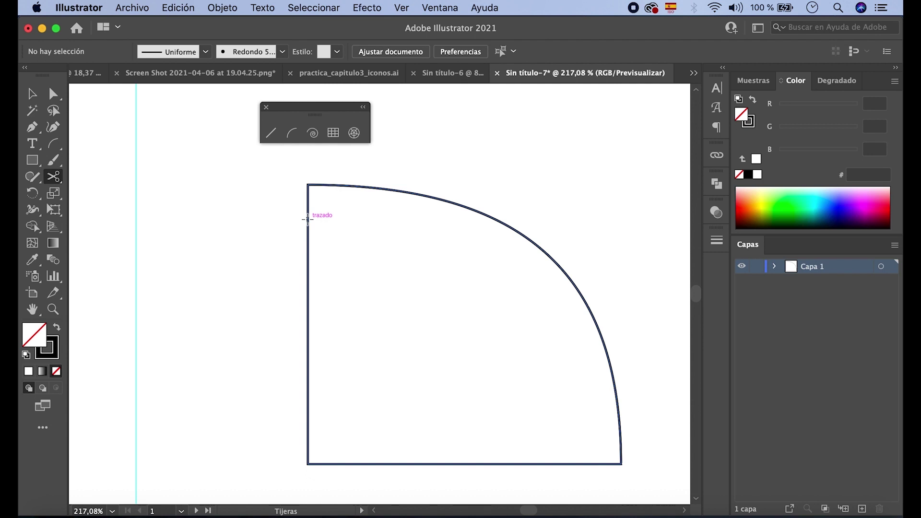
pyautogui.click(307, 220)
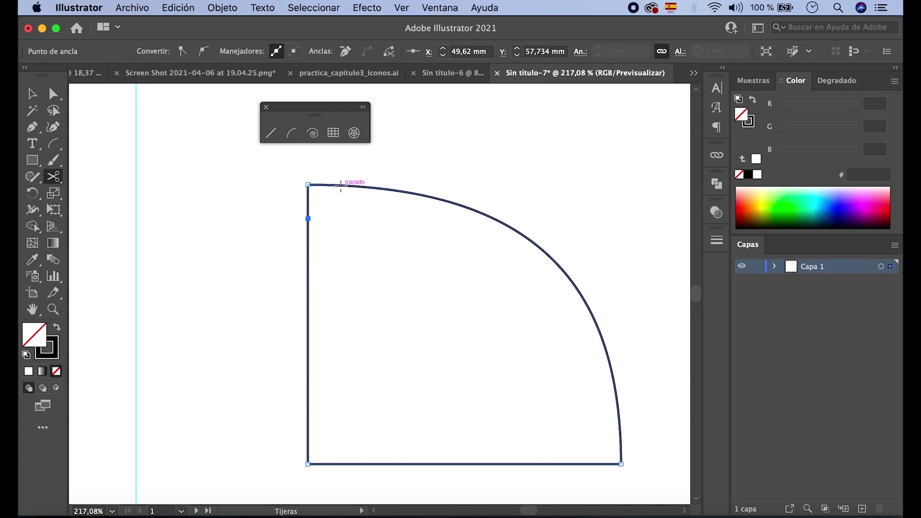
pyautogui.click(340, 185)
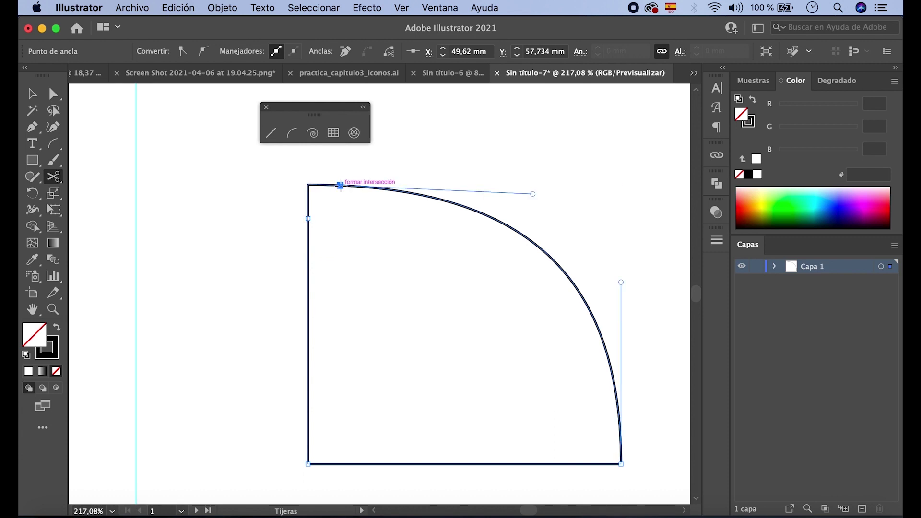
# Move the cut-off corner piece up and to the left, away from the rest of the shape, and deselect it.
pyautogui.press('v')
pyautogui.click(287, 200)
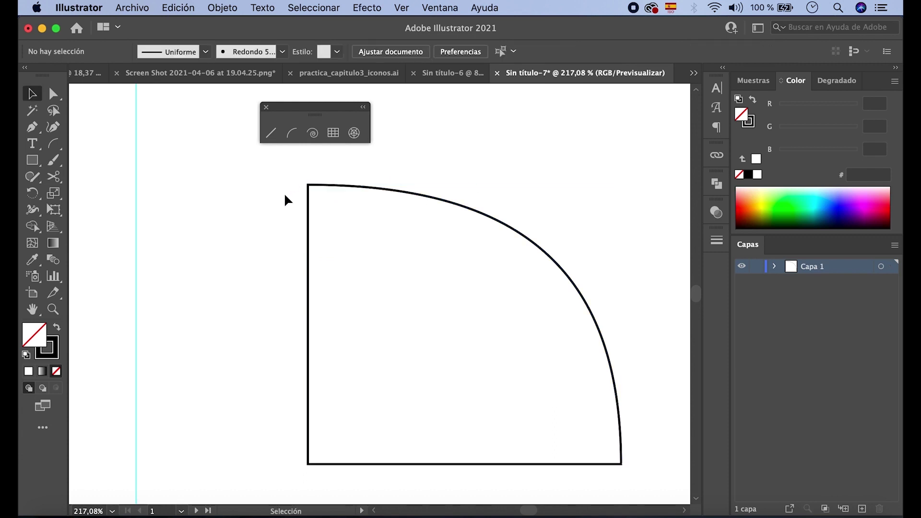
pyautogui.moveTo(310, 193); pyautogui.dragTo(210, 179)
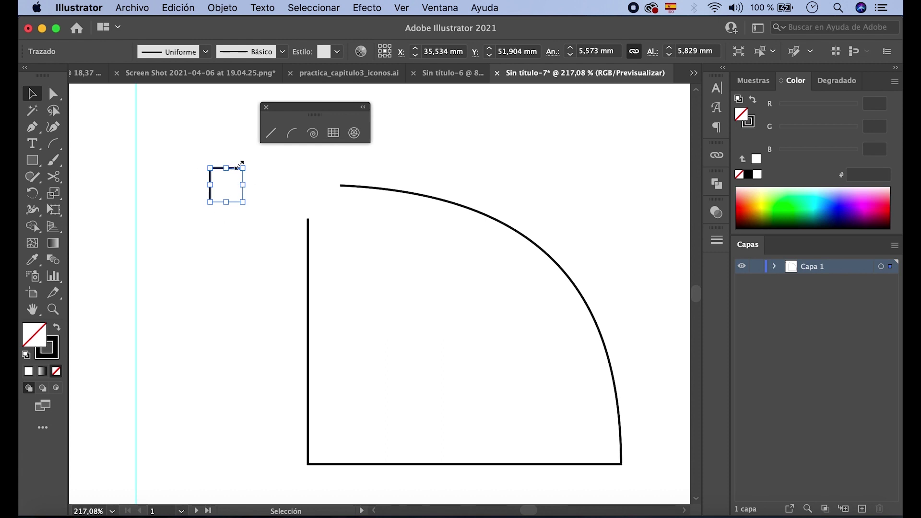
pyautogui.click(220, 211)
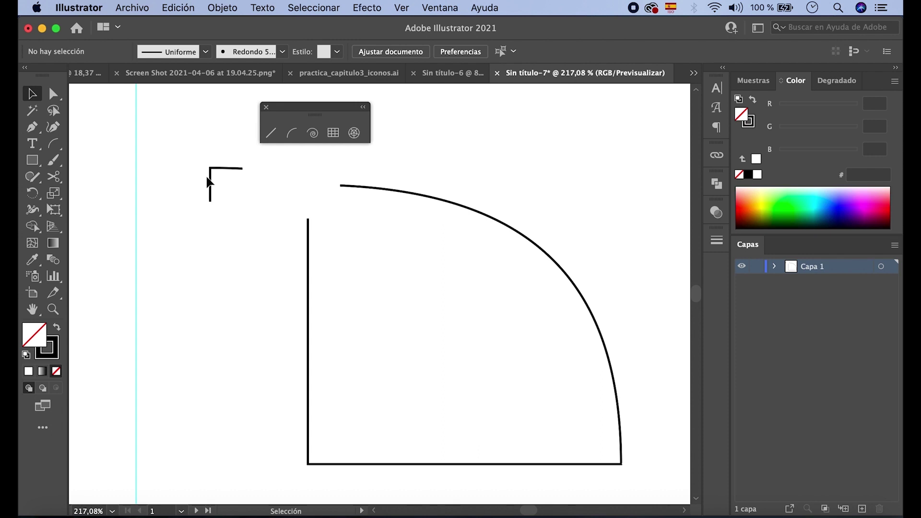
pyautogui.click(221, 9)
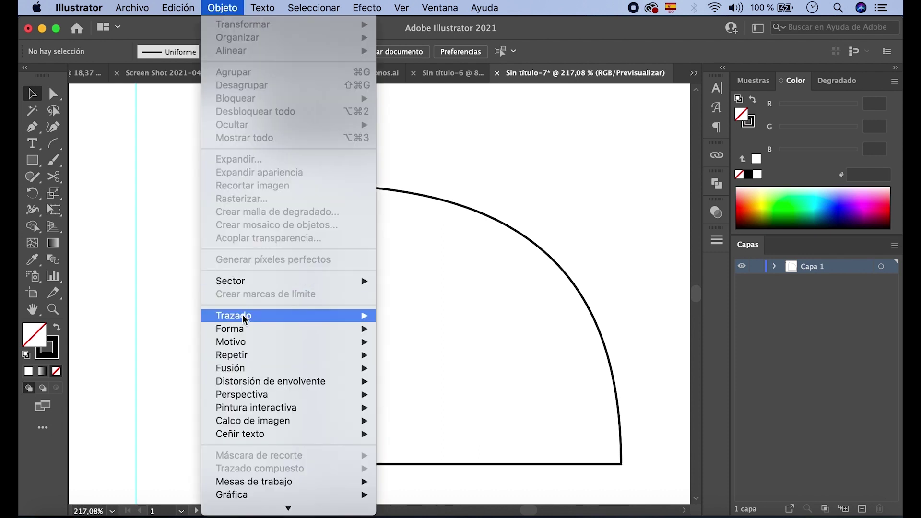
pyautogui.moveTo(245, 319)
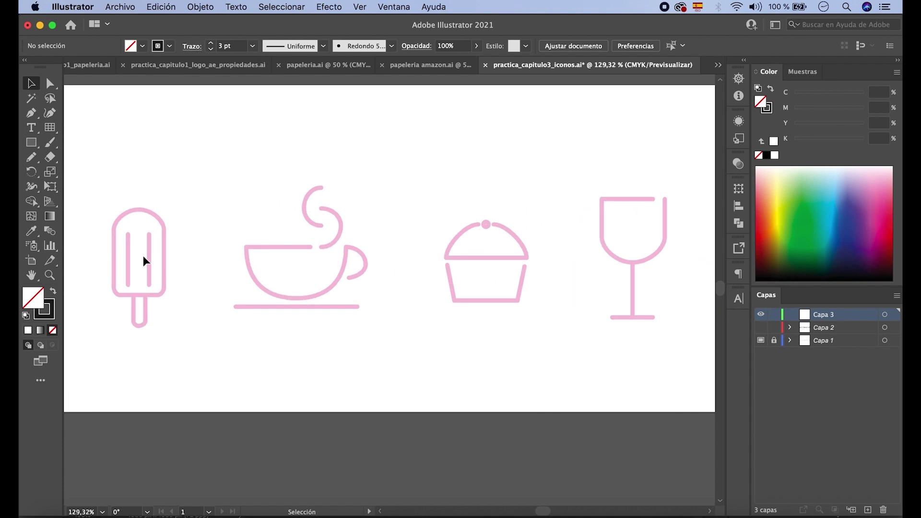
# Detach the line tools group as a floating palette and place it above the popsicle icon.
pyautogui.scroll(5, 143, 255)
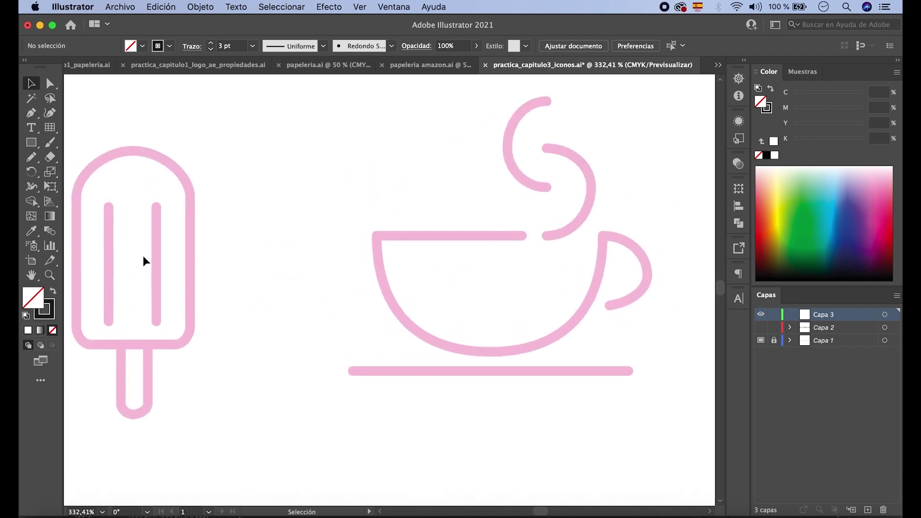
pyautogui.hscroll(-5, 143, 256)
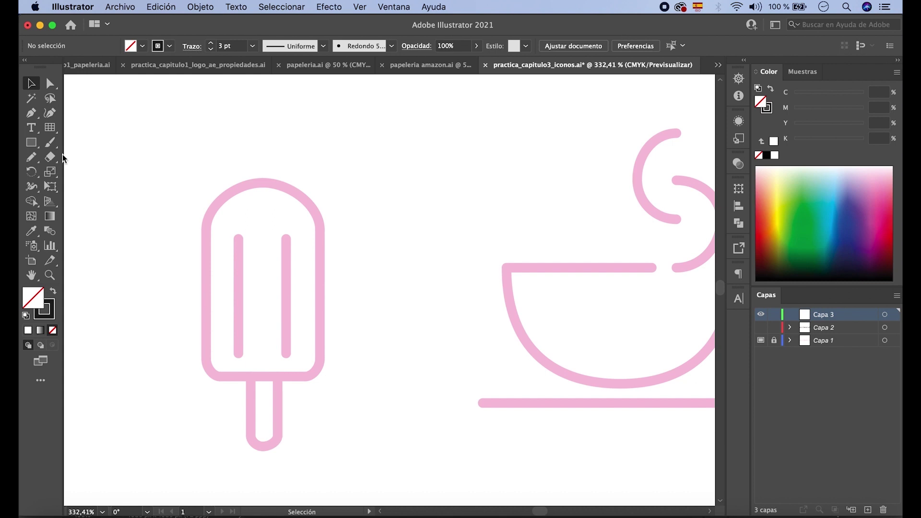
pyautogui.click(51, 129)
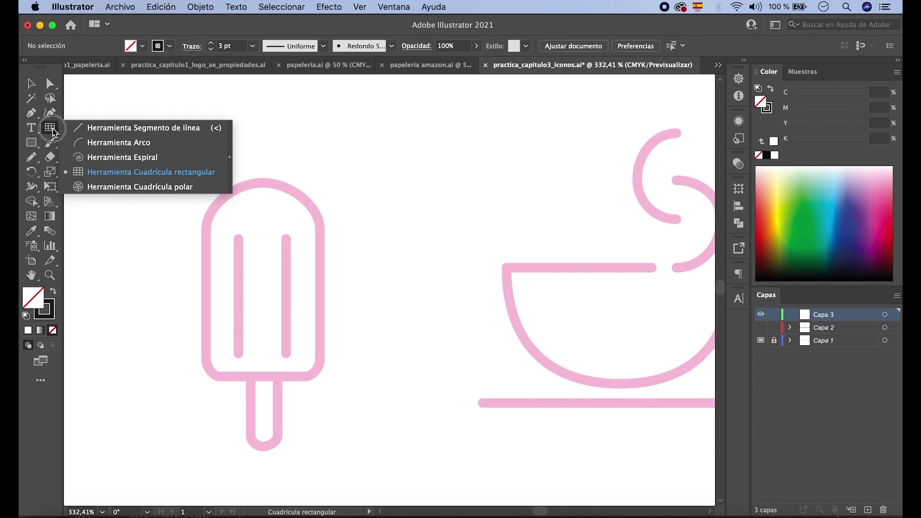
pyautogui.click(230, 154)
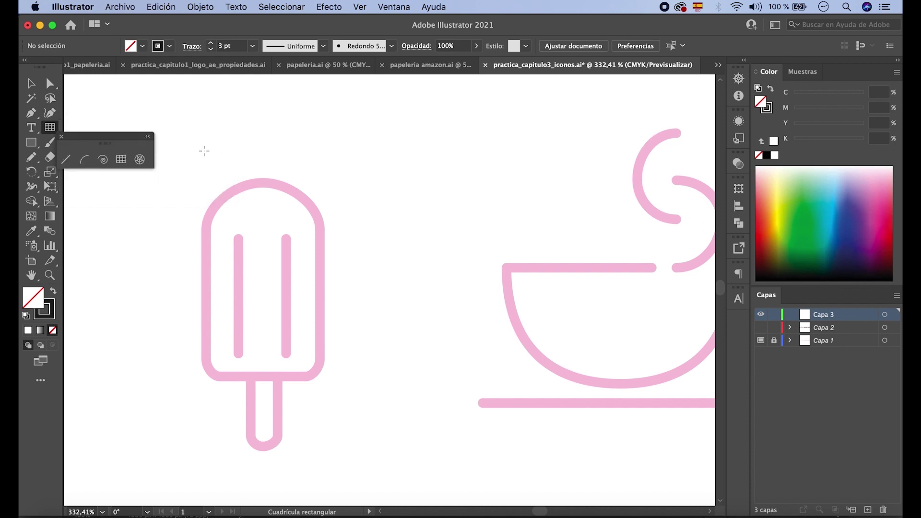
pyautogui.moveTo(108, 139); pyautogui.dragTo(171, 97)
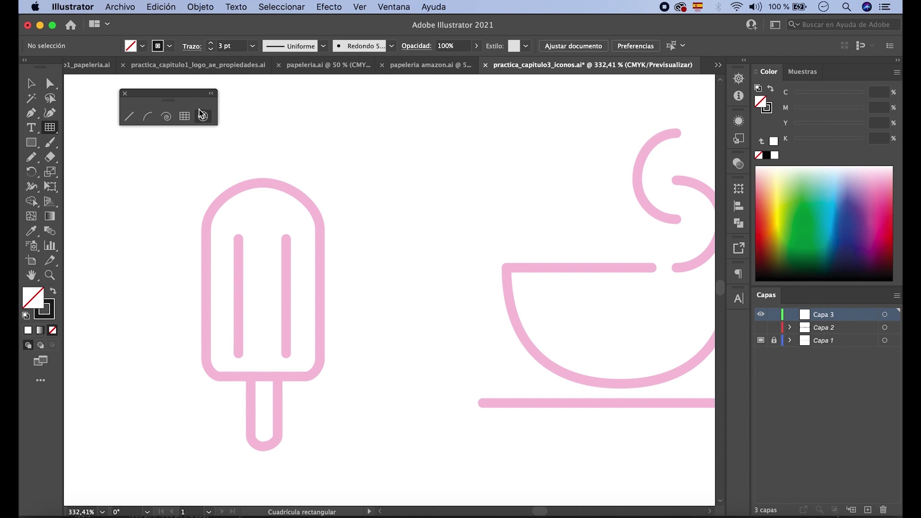
# With the default fill and stroke, draw a vertical 1 pt line along the straight left side of the popsicle body.
pyautogui.click(128, 116)
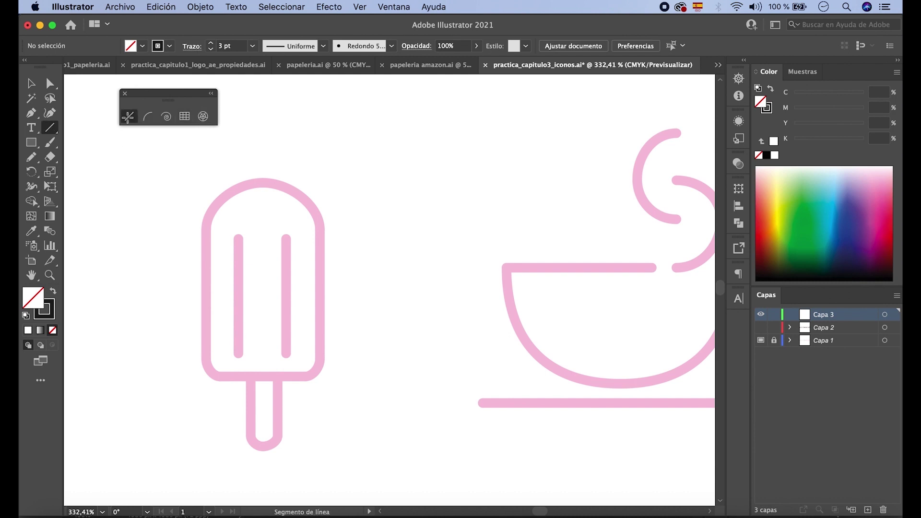
pyautogui.press('d')
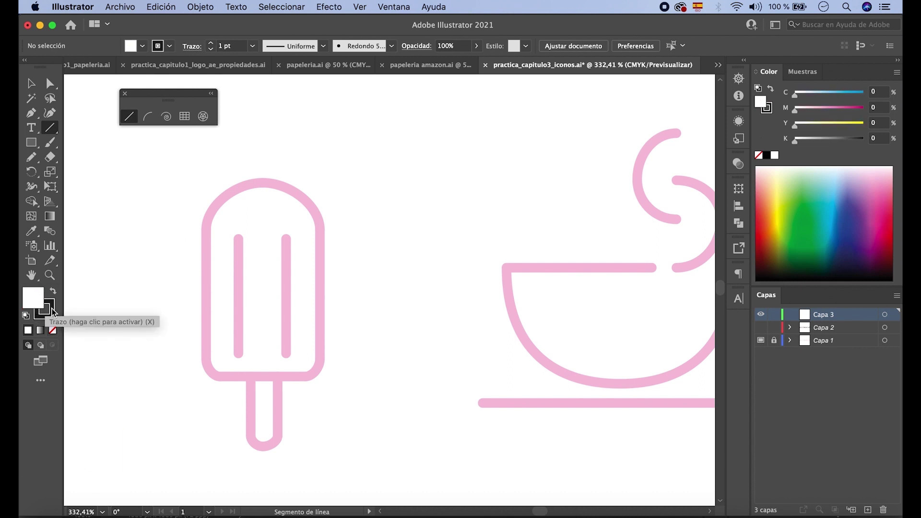
pyautogui.click(52, 309)
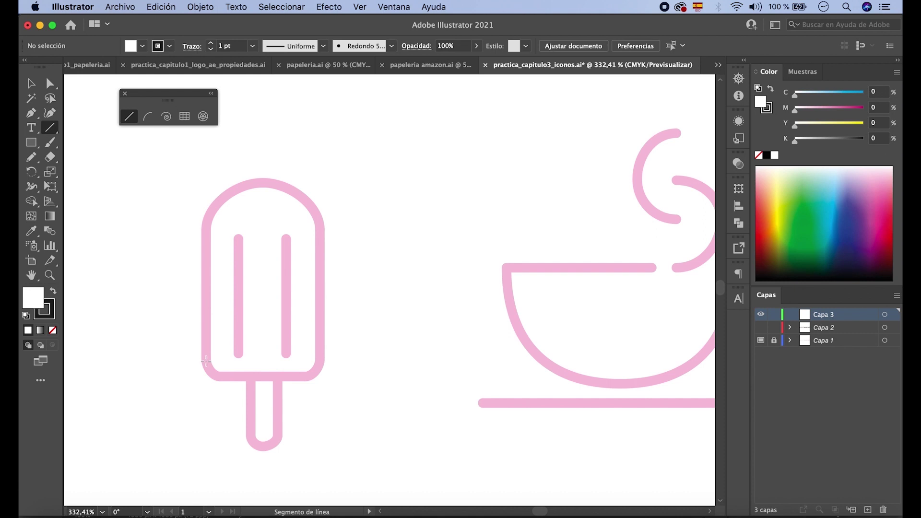
pyautogui.moveTo(206, 361); pyautogui.dragTo(197, 226)
pyautogui.press('shift')
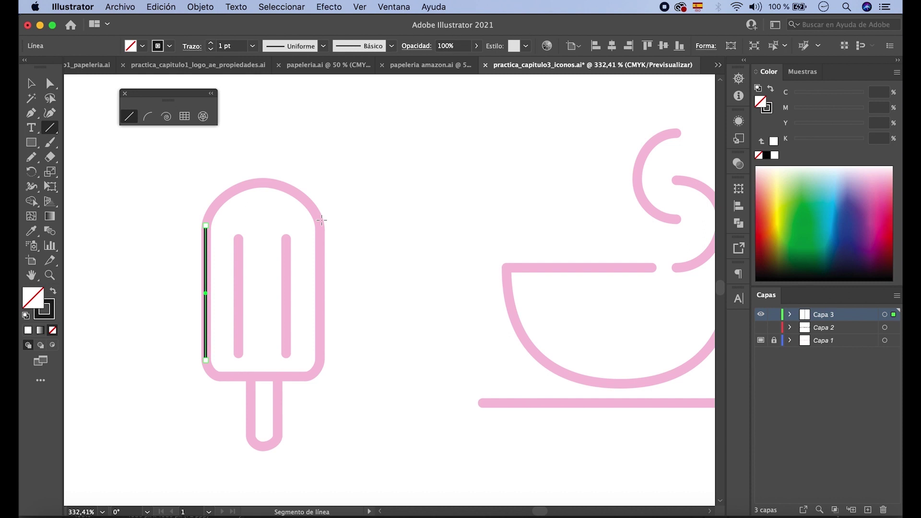
# Turn on smart guides and draw a matching vertical line along the popsicle body's right side, aligned to the left line's endpoints.
pyautogui.click(360, 6)
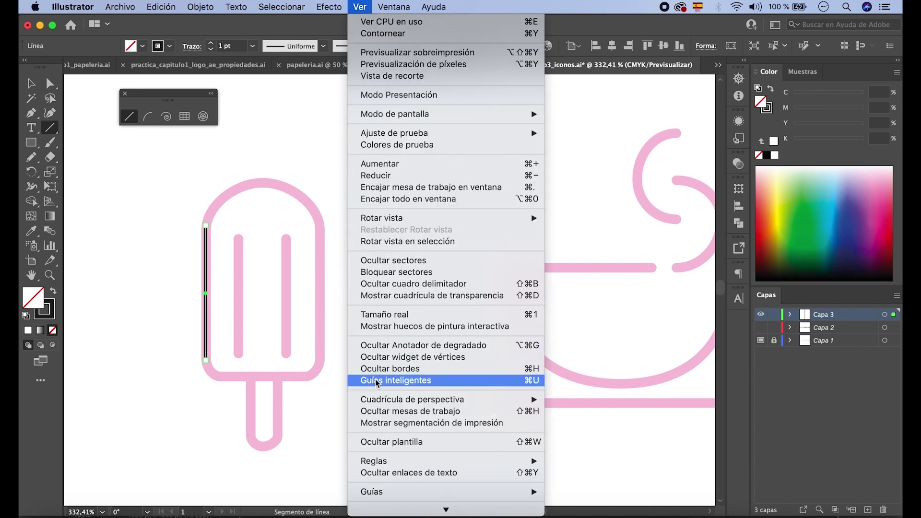
pyautogui.click(405, 382)
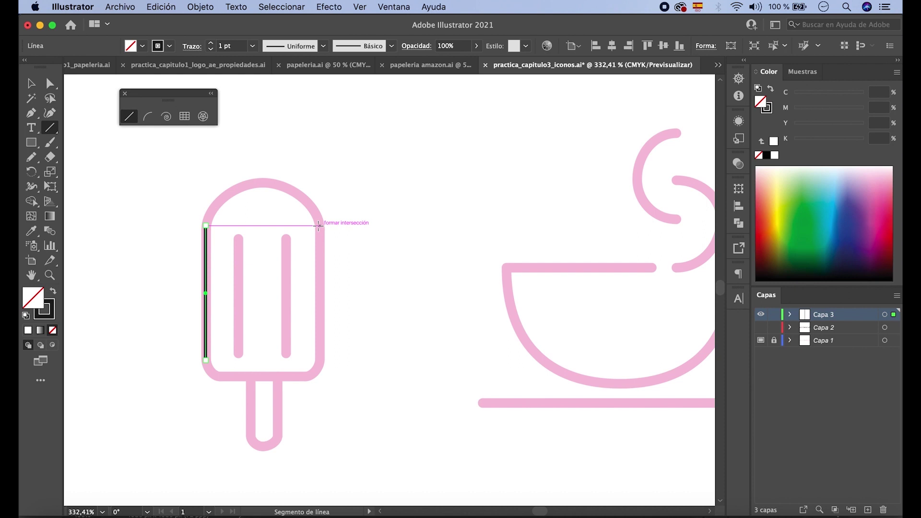
pyautogui.moveTo(319, 224); pyautogui.dragTo(324, 362)
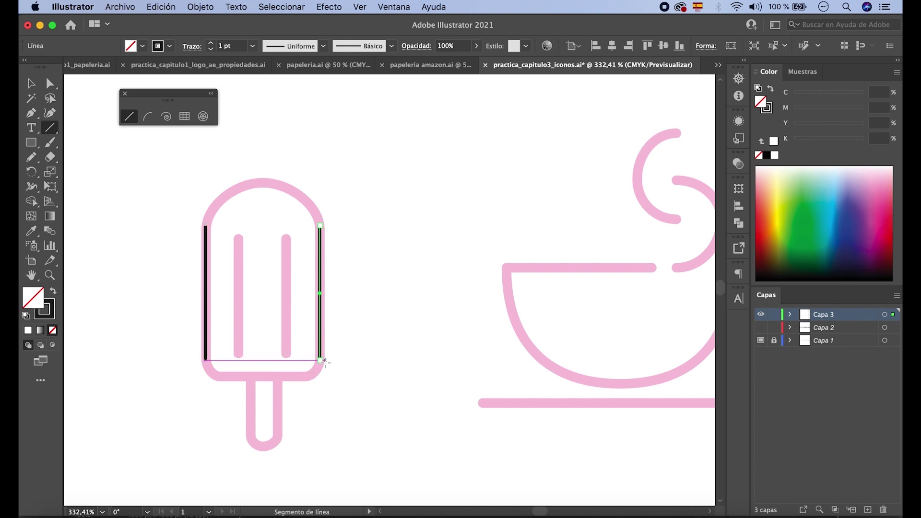
# Draw arcs about 1.86 × 1.86 mm on the popsicle body's two lower corners and connect them with a horizontal line.
pyautogui.scroll(3, 288, 341)
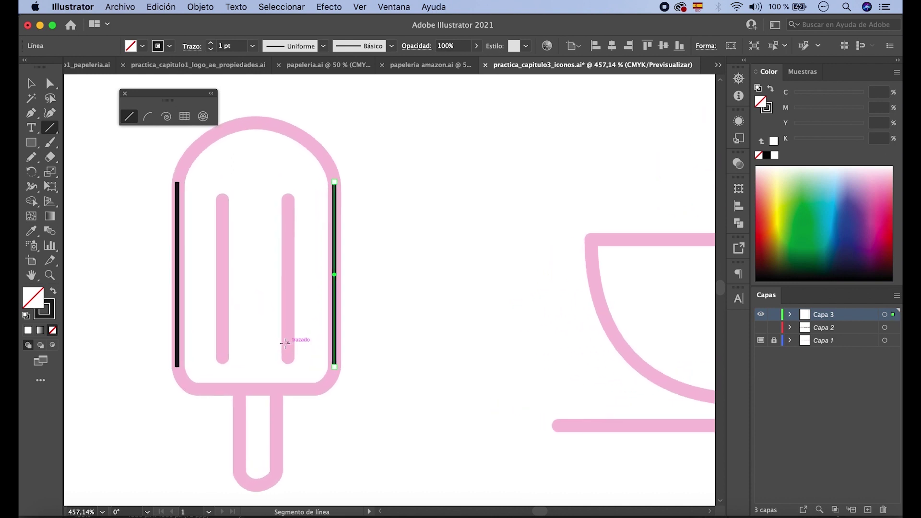
pyautogui.hscroll(-5, 285, 343)
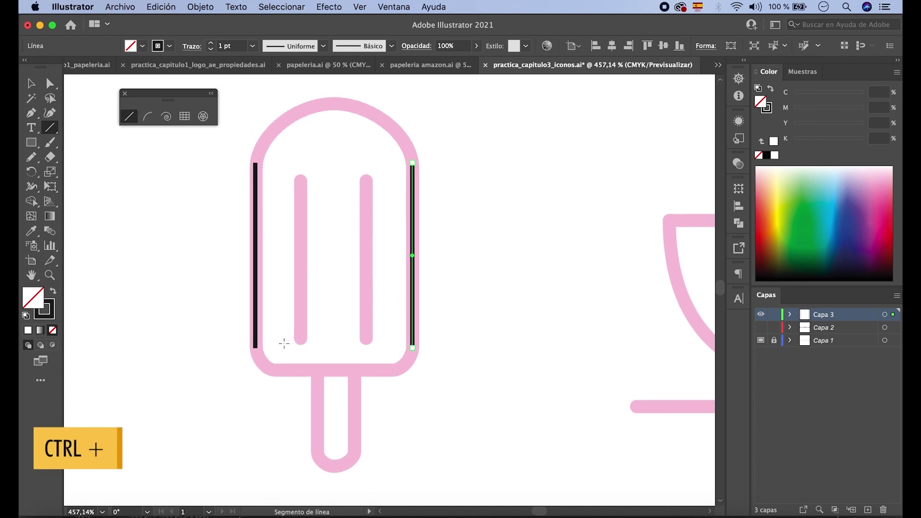
pyautogui.click(148, 117)
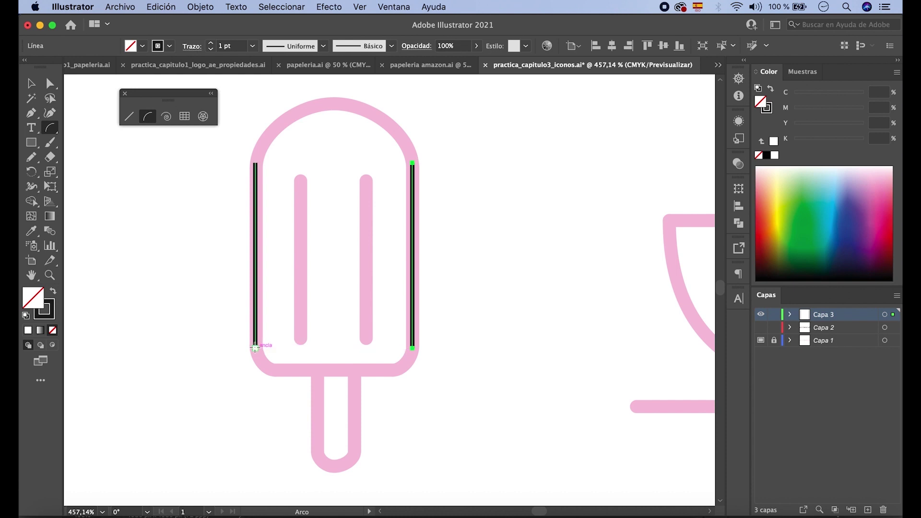
pyautogui.moveTo(255, 347); pyautogui.dragTo(278, 370)
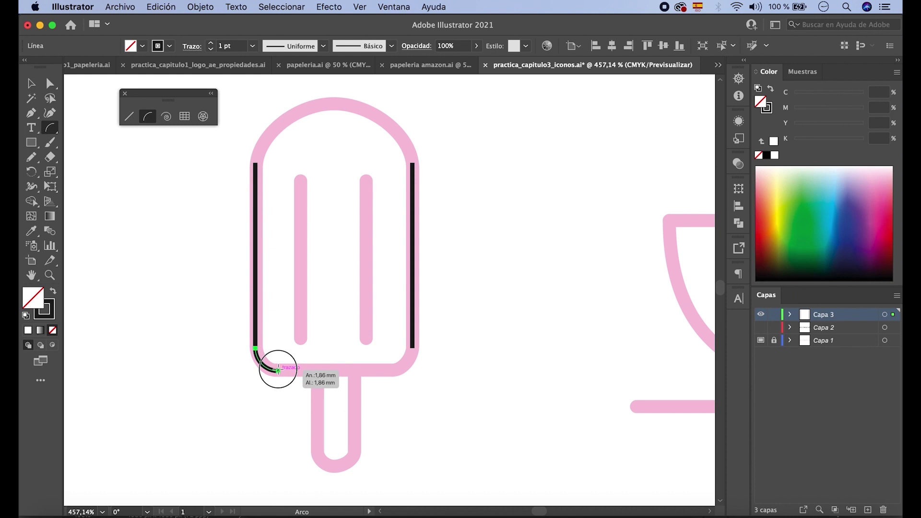
pyautogui.moveTo(278, 370); pyautogui.dragTo(278, 370)
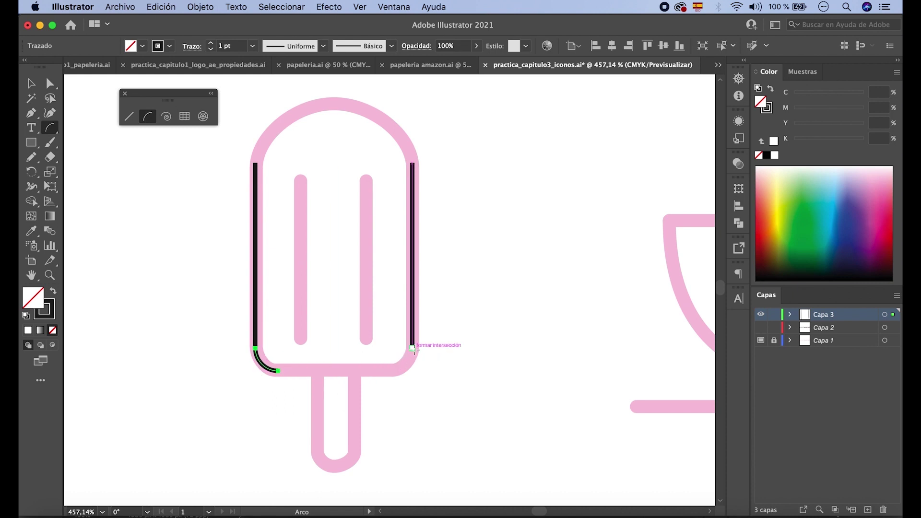
pyautogui.moveTo(412, 348); pyautogui.dragTo(392, 373)
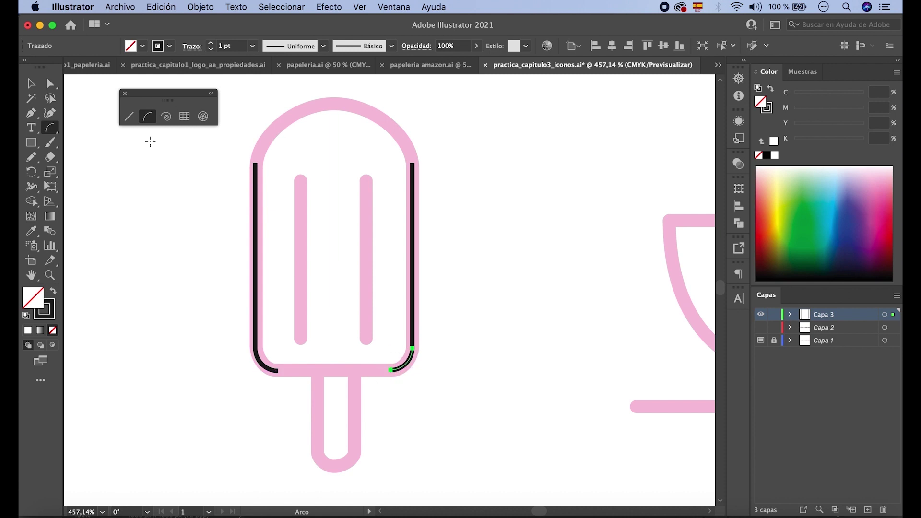
pyautogui.click(134, 119)
pyautogui.moveTo(279, 370); pyautogui.dragTo(390, 371)
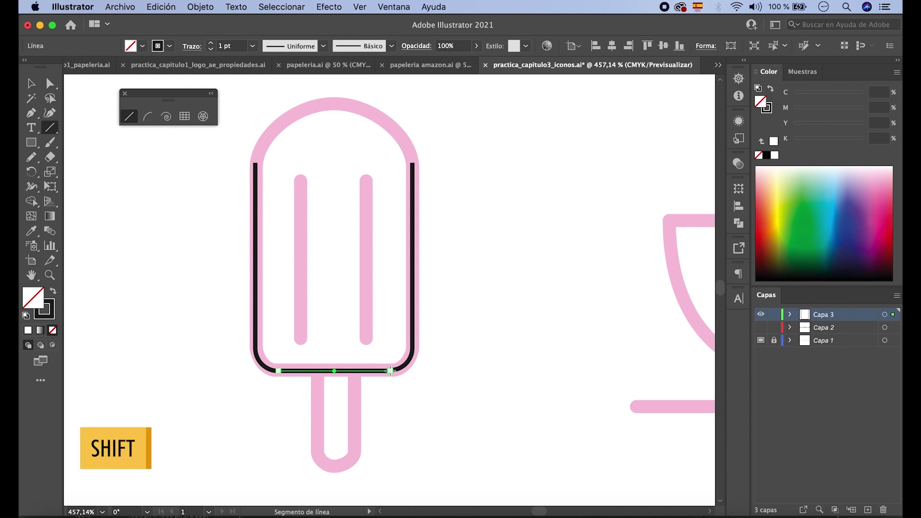
# Trace the popsicle's rounded top with two outward-curving arcs, each about 6.5 mm wide, meeting at the centre between the side lines.
pyautogui.click(147, 117)
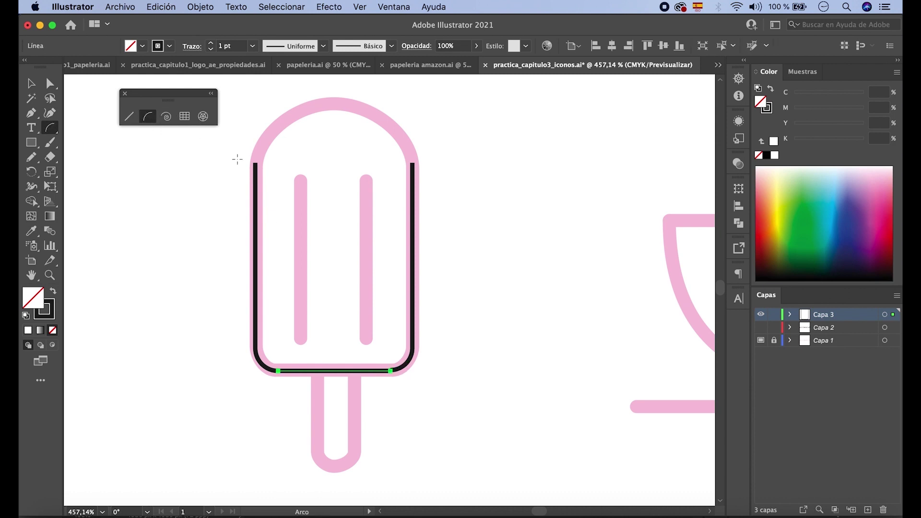
pyautogui.moveTo(255, 163); pyautogui.dragTo(335, 101)
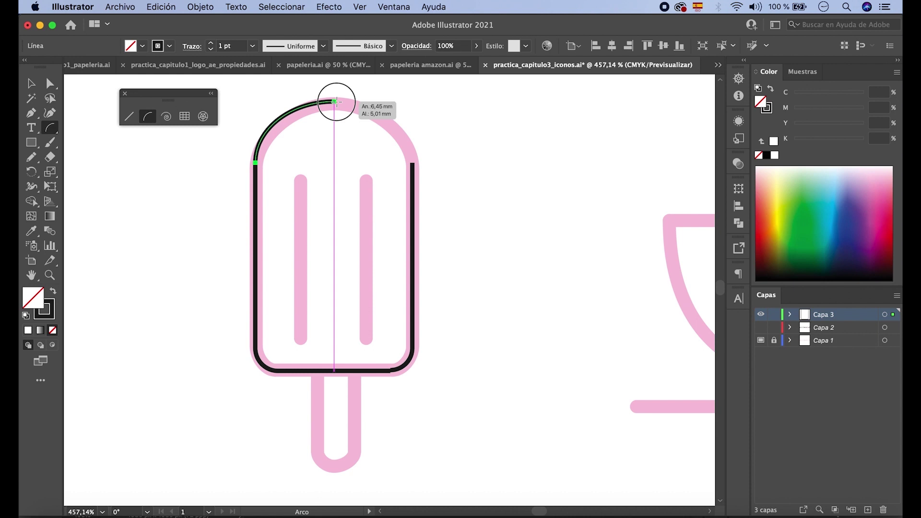
pyautogui.moveTo(336, 101); pyautogui.dragTo(336, 102)
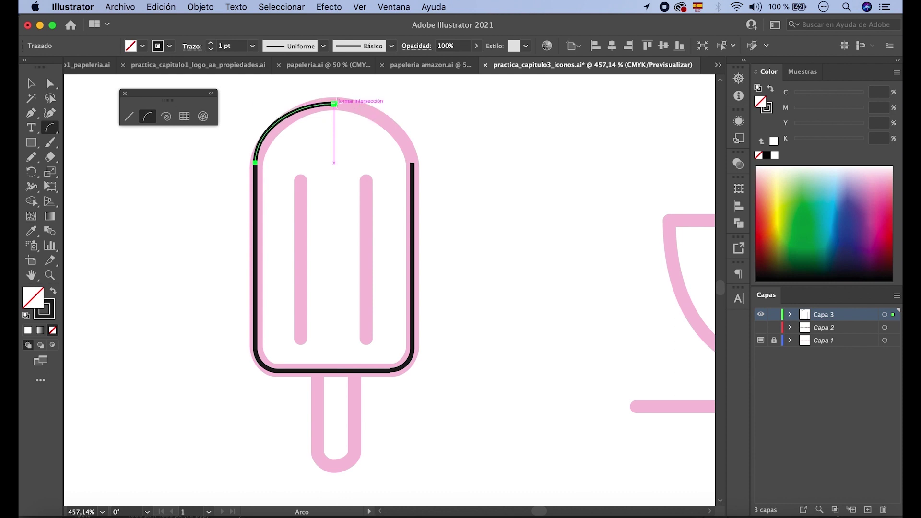
pyautogui.moveTo(335, 102)
pyautogui.mouseDown()
pyautogui.moveTo(390, 128)
pyautogui.moveTo(412, 164)
pyautogui.mouseUp()
pyautogui.press('f')
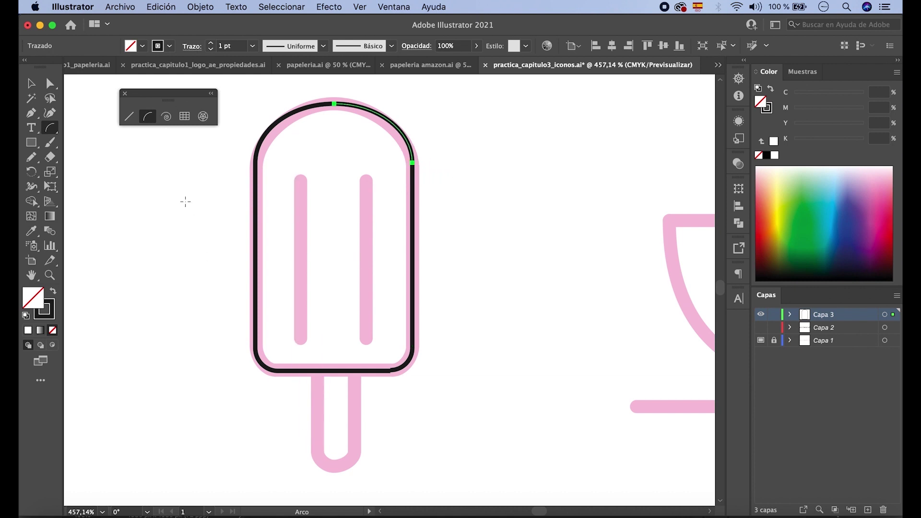
# Draw two equal vertical lines along the sides of the popsicle stick, starting from the body's bottom line.
pyautogui.click(128, 116)
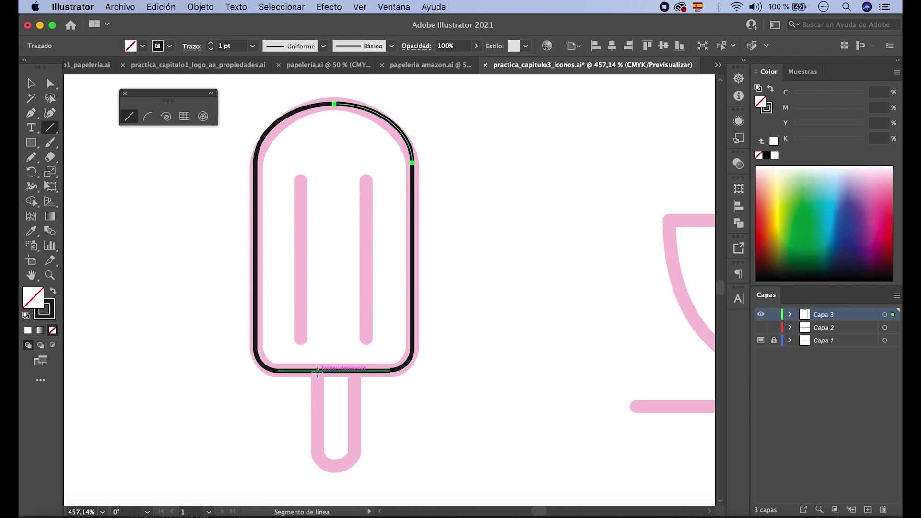
pyautogui.moveTo(318, 370); pyautogui.dragTo(317, 454)
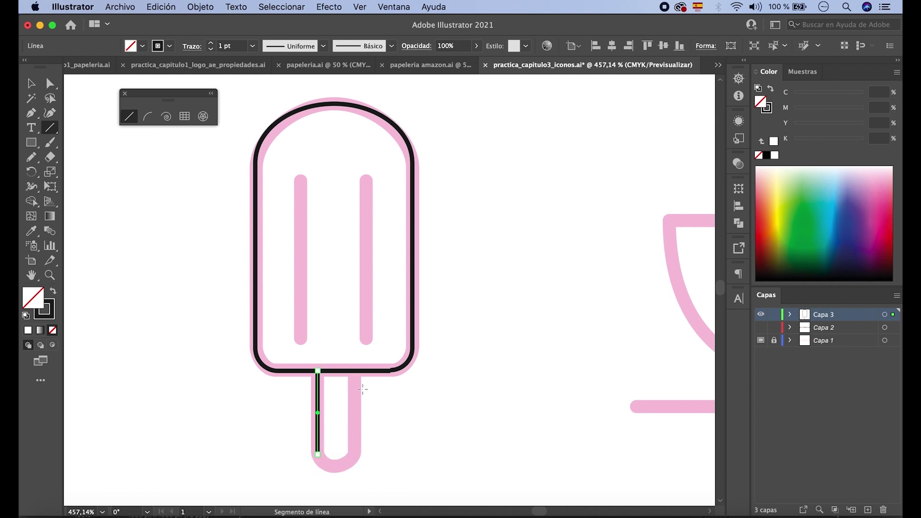
pyautogui.moveTo(355, 371); pyautogui.dragTo(358, 454)
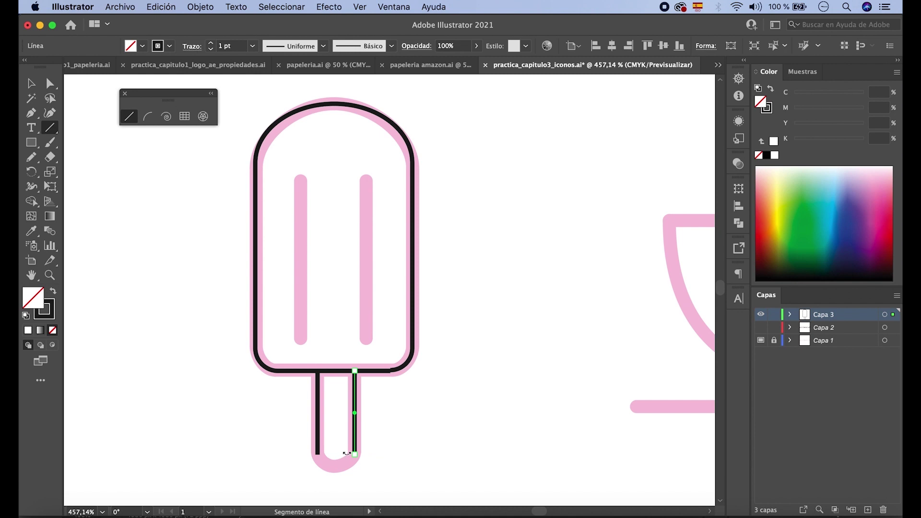
# Trace the stick's rounded end with two outward-curving arcs meeting at its lowest point, the left one about 1.58 × 1.05 mm.
pyautogui.hotkey('ctrl', '+')
pyautogui.hotkey('ctrl', '+')
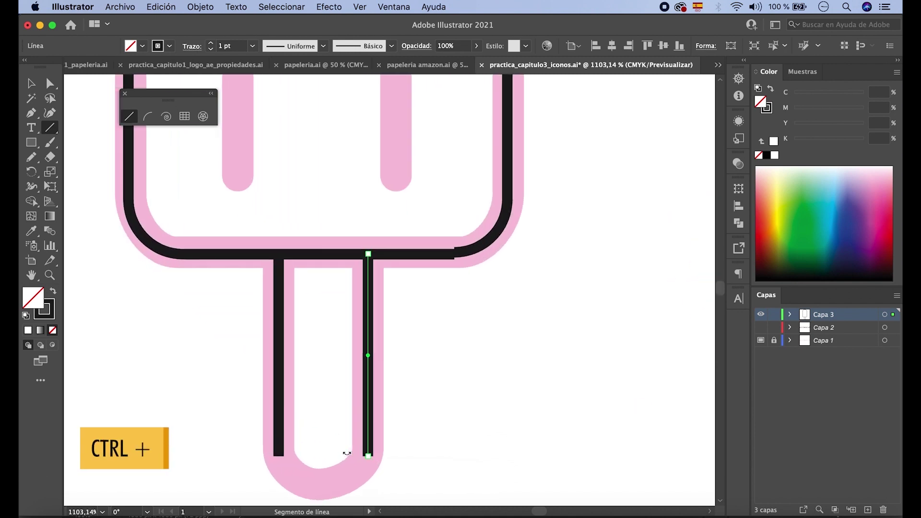
pyautogui.click(147, 116)
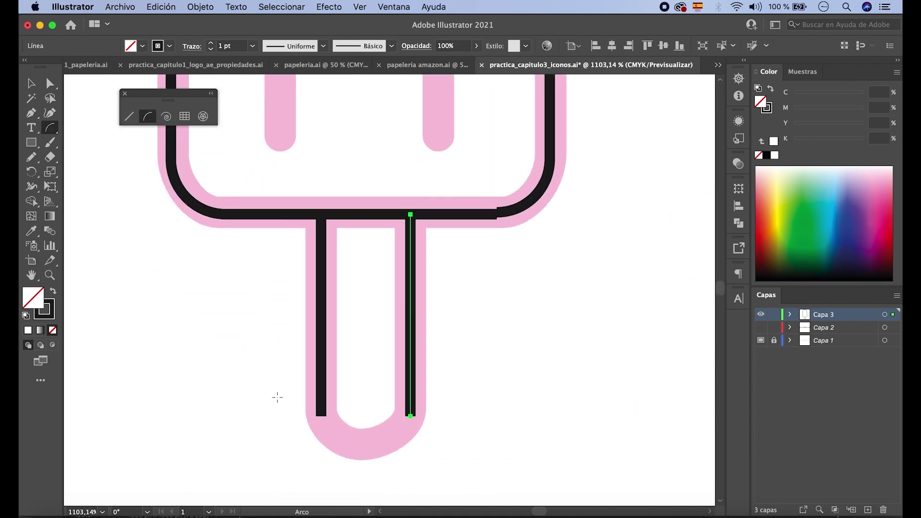
pyautogui.moveTo(322, 416); pyautogui.dragTo(363, 448)
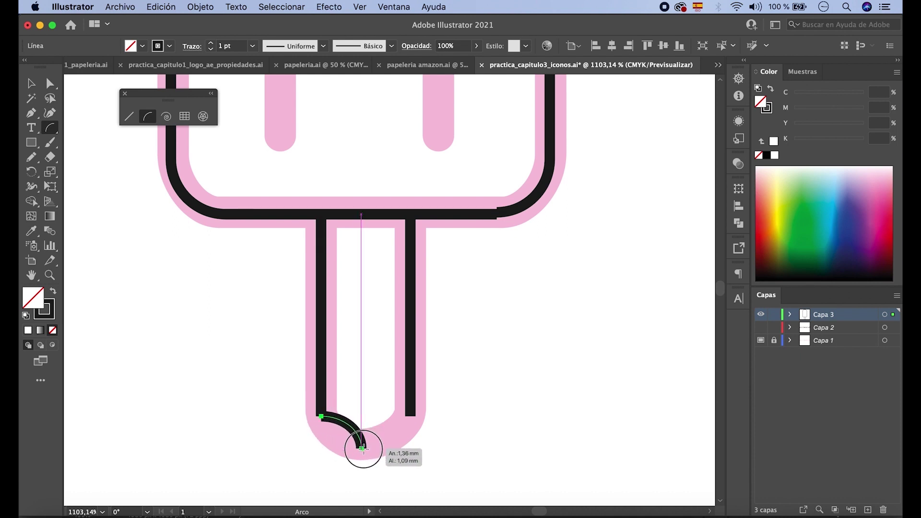
pyautogui.press('f')
pyautogui.moveTo(364, 449); pyautogui.dragTo(368, 448)
pyautogui.press('f')
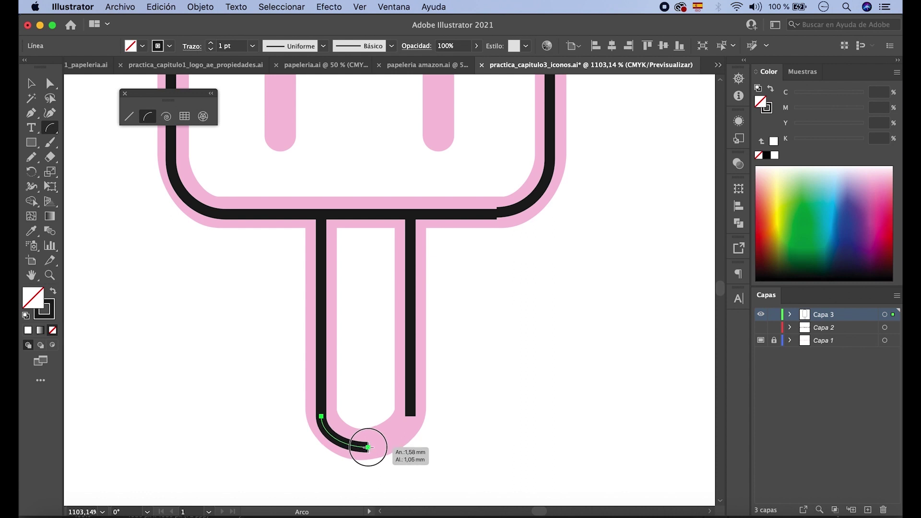
pyautogui.moveTo(368, 447); pyautogui.dragTo(368, 448)
pyautogui.moveTo(368, 447); pyautogui.dragTo(411, 416)
pyautogui.press('x')
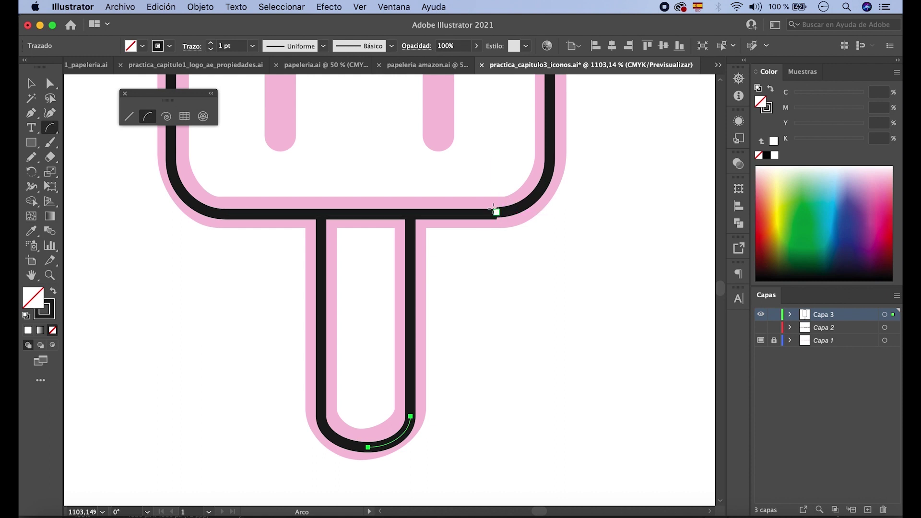
# Show the artwork in outline mode, close up on the joint between the body's bottom line and lower-right corner arc.
pyautogui.press('z')
pyautogui.click(506, 217)
pyautogui.click(387, 285)
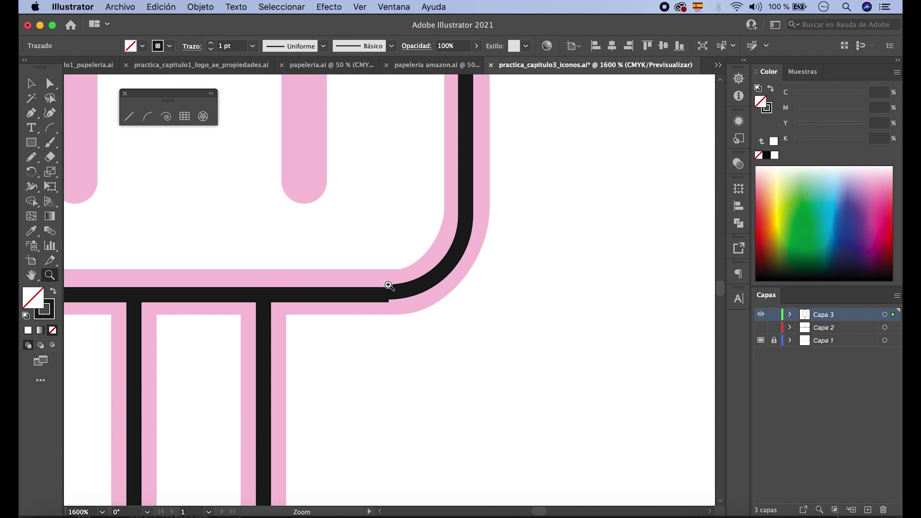
pyautogui.click(388, 286)
pyautogui.click(398, 301)
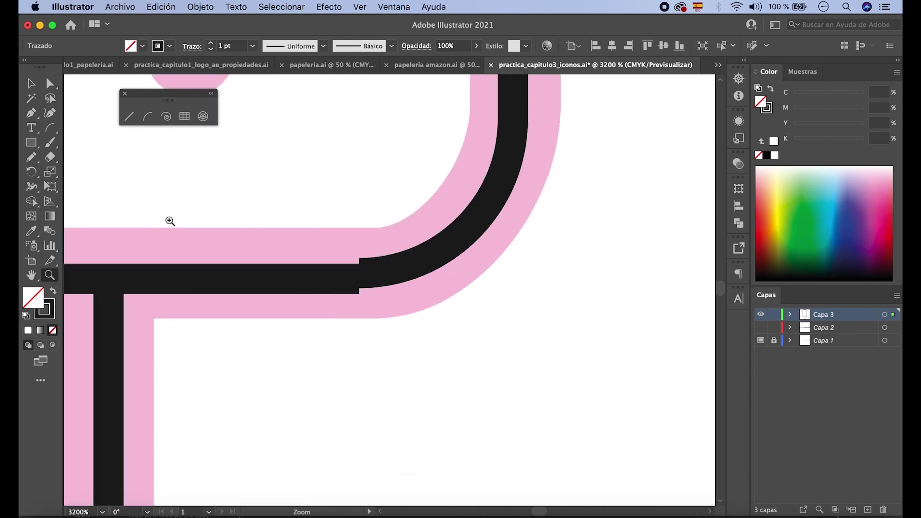
pyautogui.hotkey('ctrl', 'y')
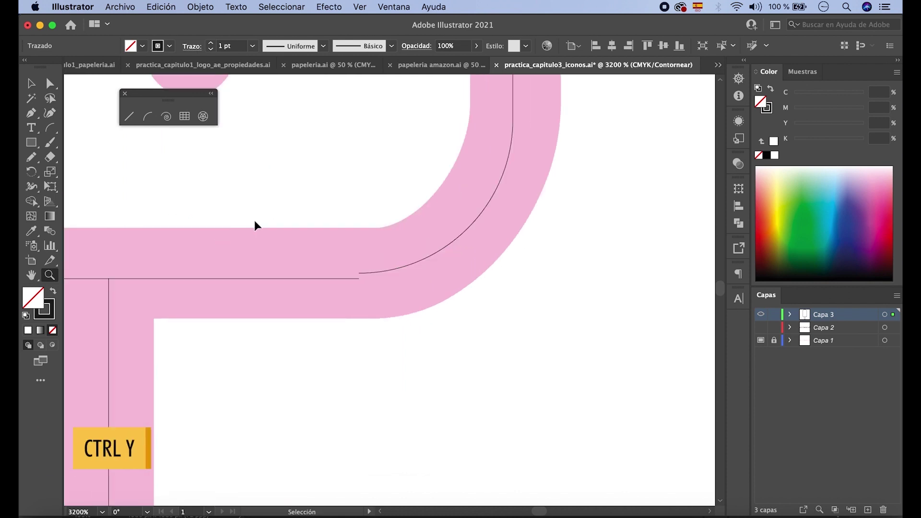
# Stretch the lower-right corner arc downward so its lower endpoint meets the end of the body's bottom line.
pyautogui.scroll(5, 370, 267)
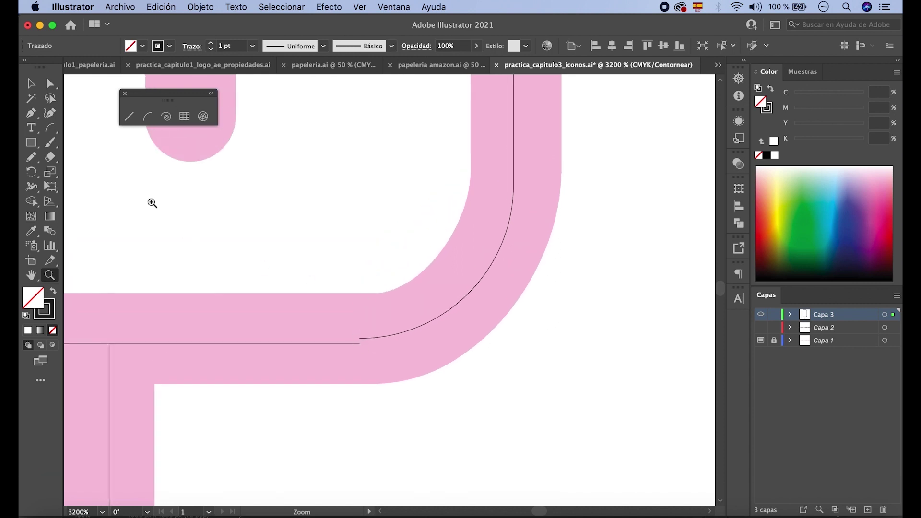
pyautogui.click(32, 85)
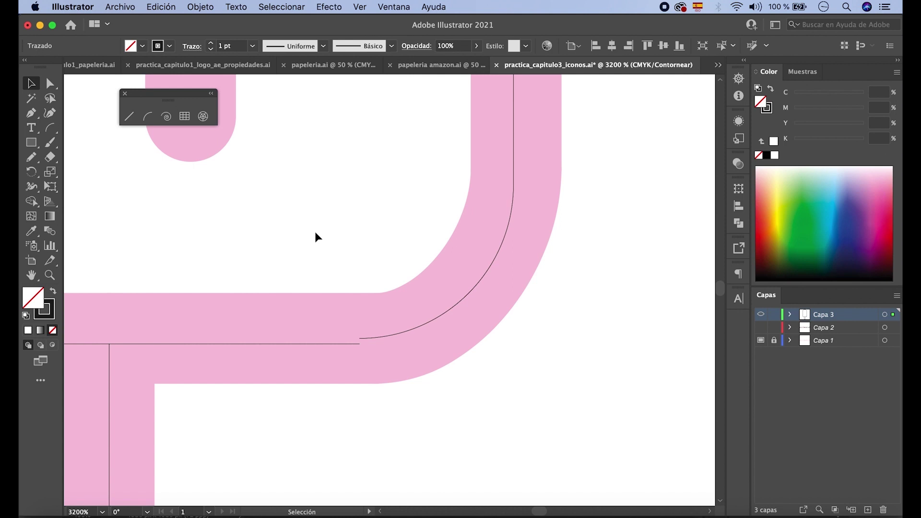
pyautogui.click(432, 320)
pyautogui.hotkey('shift', 'e')
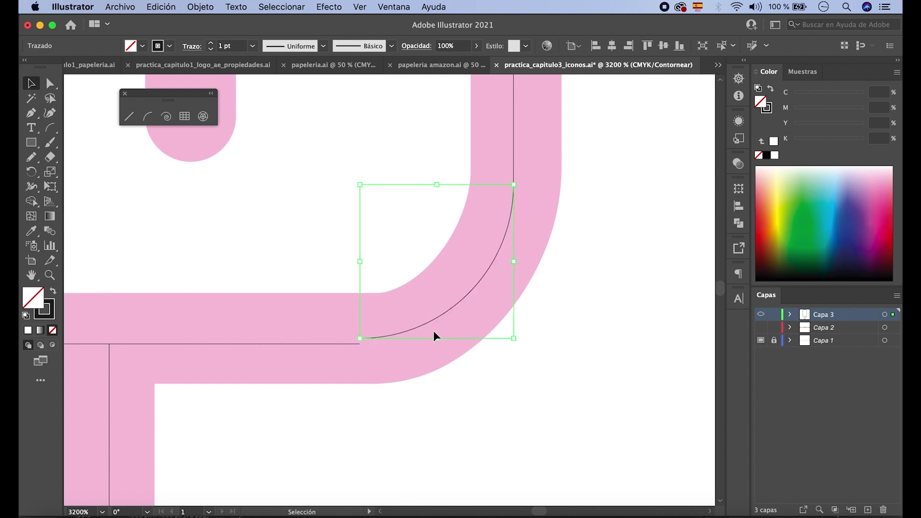
pyautogui.moveTo(436, 339); pyautogui.dragTo(436, 345)
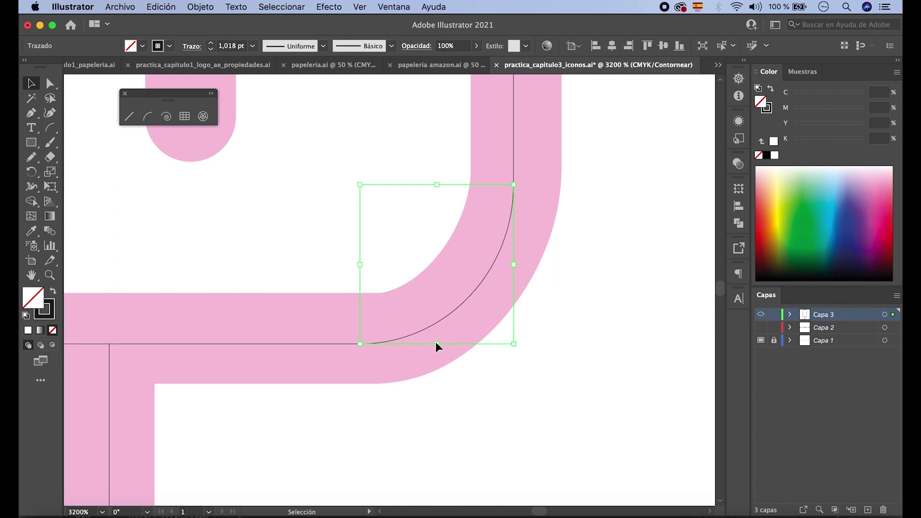
# Switch to preview view and draw a vertical line segment along the centre of each of the two pink bars inside the popsicle.
pyautogui.click(407, 424)
pyautogui.scroll(-4, 281, 344)
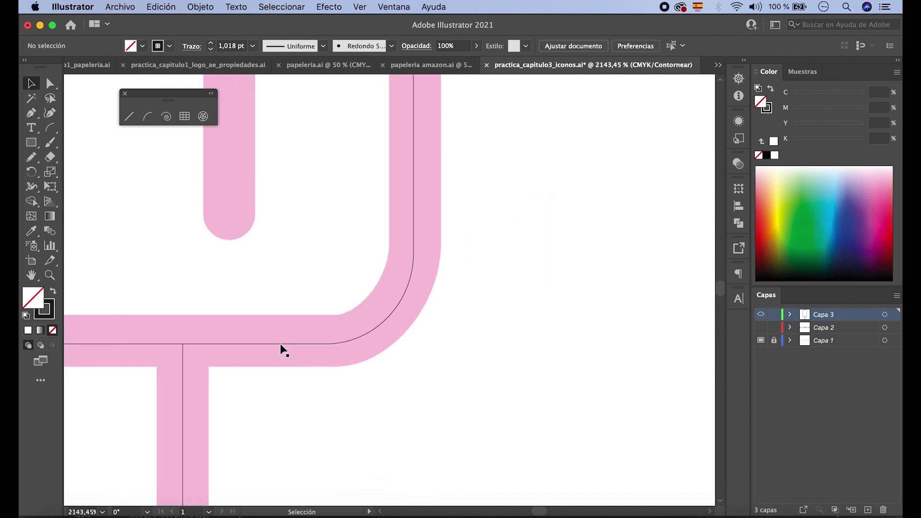
pyautogui.scroll(-4, 277, 351)
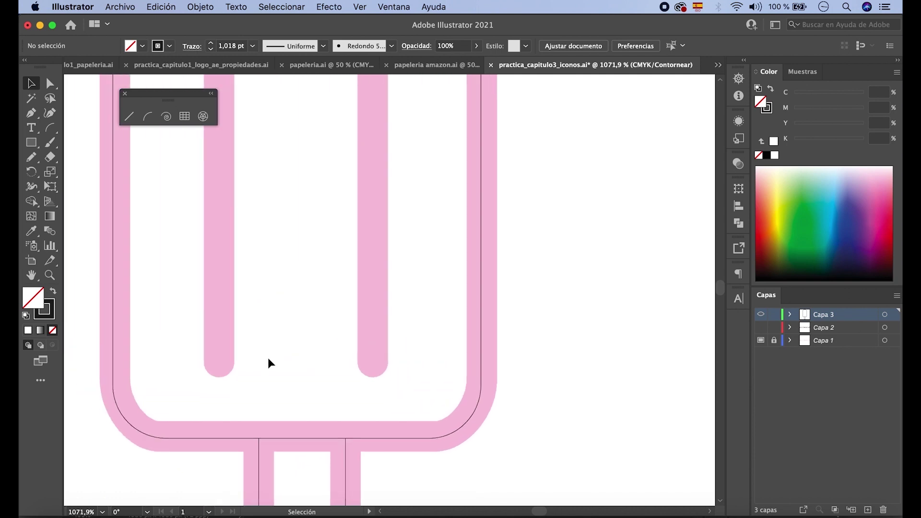
pyautogui.scroll(-2, 275, 350)
pyautogui.scroll(2, 267, 358)
pyautogui.scroll(2, 268, 360)
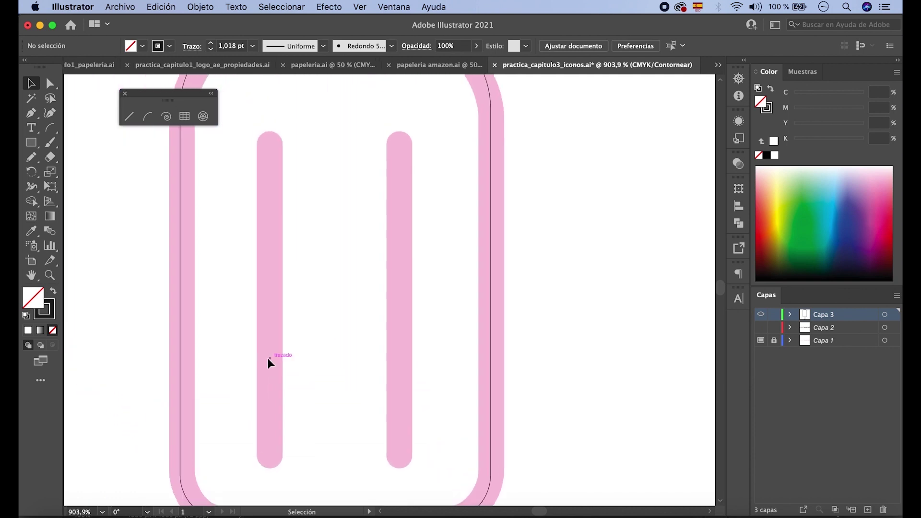
pyautogui.click(129, 116)
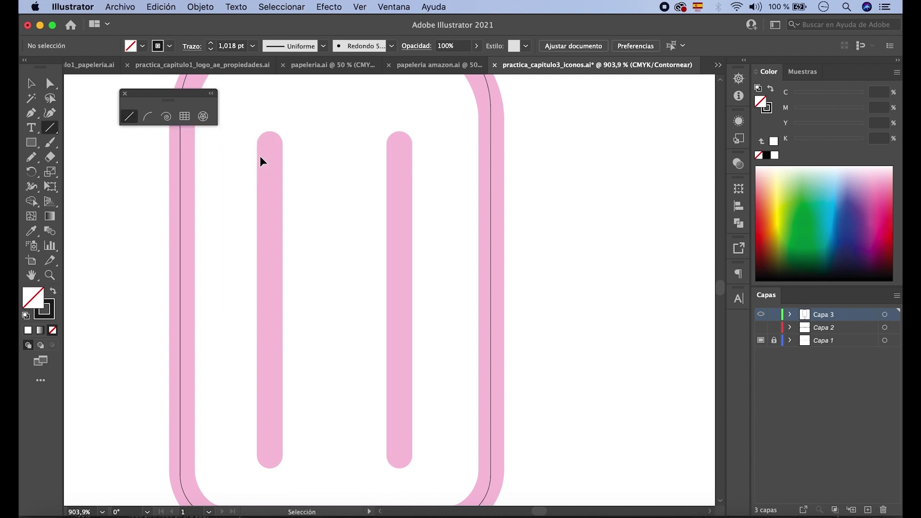
pyautogui.hotkey('ctrl', 'y')
pyautogui.moveTo(270, 143); pyautogui.dragTo(270, 458)
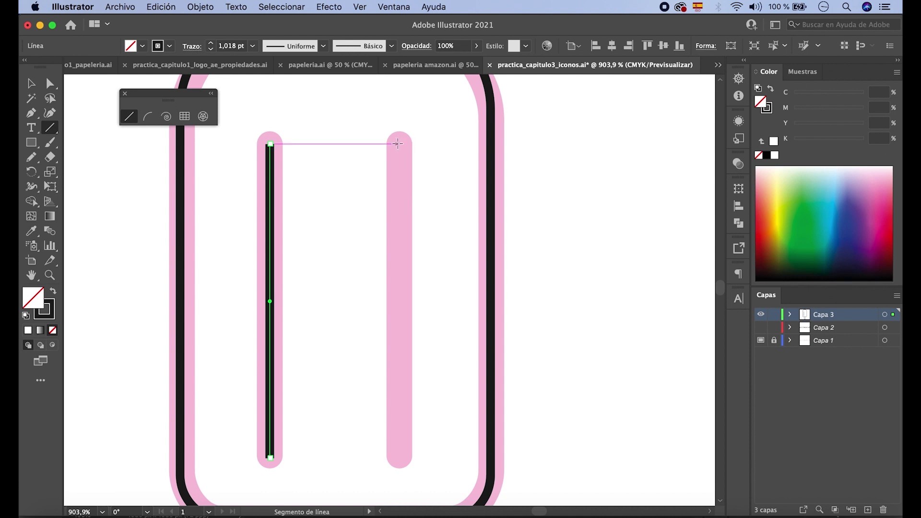
pyautogui.moveTo(398, 143); pyautogui.dragTo(405, 458)
# Examine the top of the popsicle's arch by directly selecting the left arc, the right arc and the anchor where they meet.
pyautogui.scroll(-1, 300, 367)
pyautogui.scroll(-3, 300, 367)
pyautogui.scroll(-2, 302, 367)
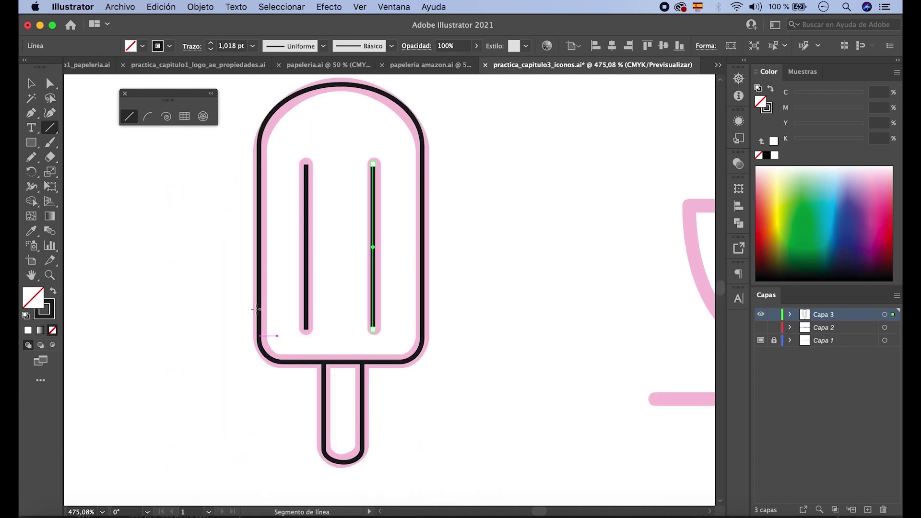
pyautogui.click(30, 85)
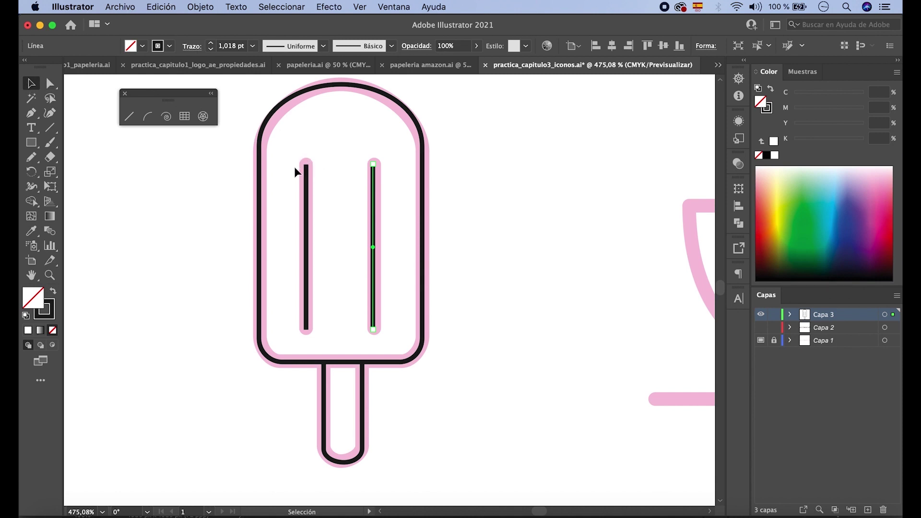
pyautogui.click(238, 190)
pyautogui.scroll(3, 238, 191)
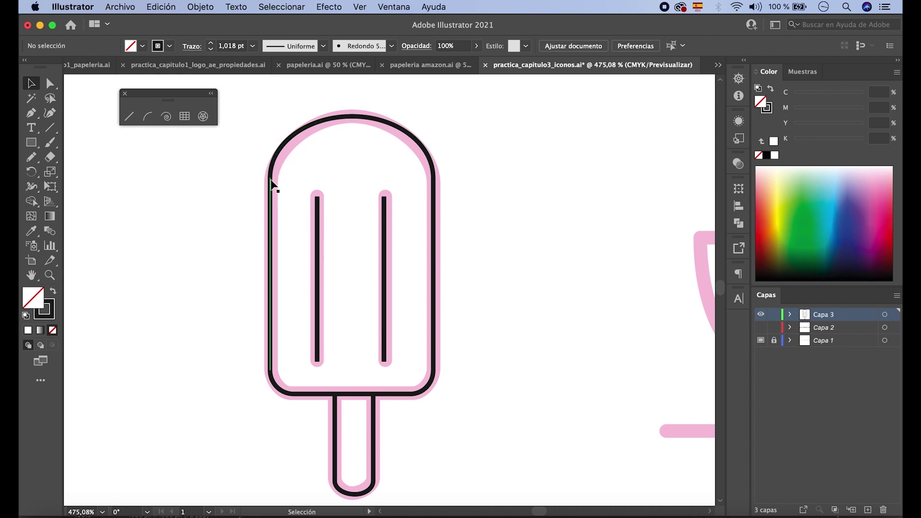
pyautogui.press('z')
pyautogui.click(332, 143)
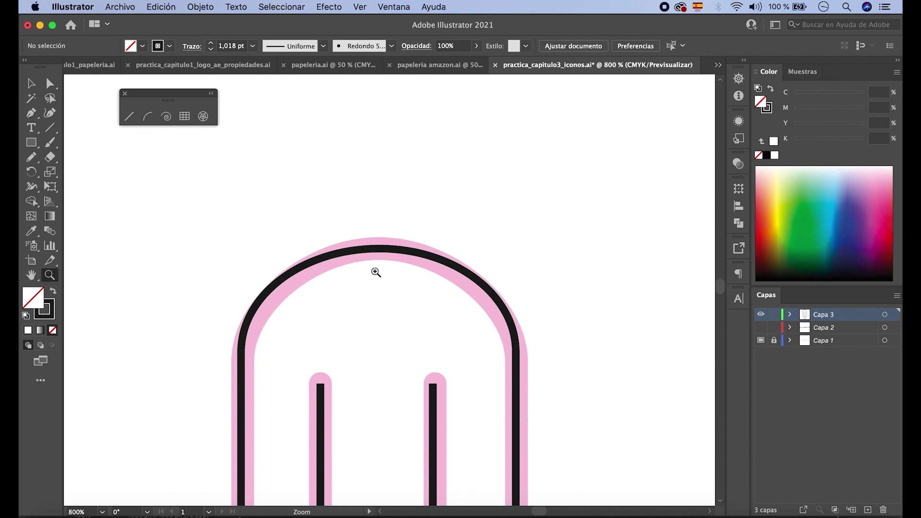
pyautogui.click(376, 271)
pyautogui.press('v')
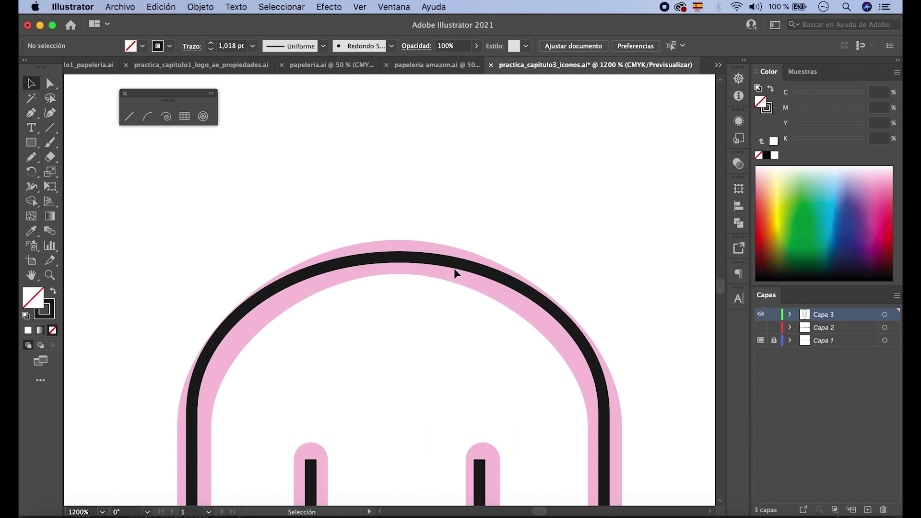
pyautogui.press('a')
pyautogui.click(364, 257)
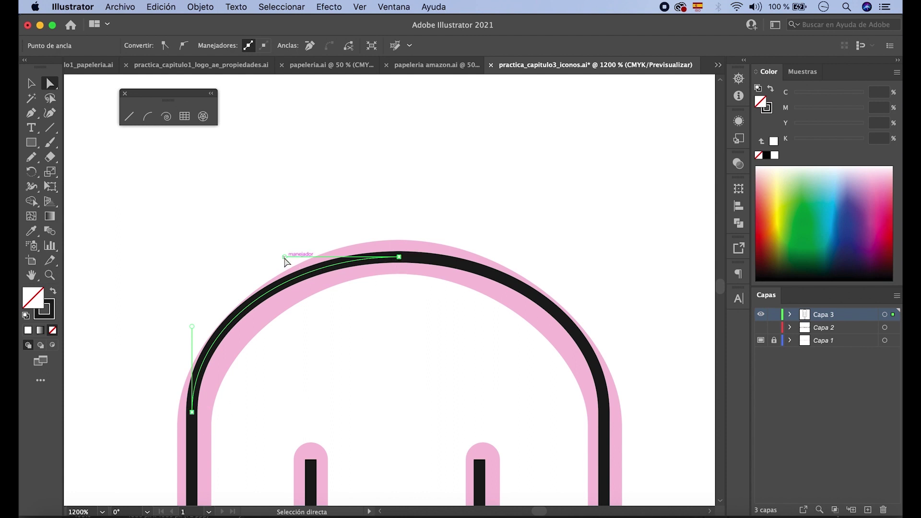
pyautogui.click(412, 258)
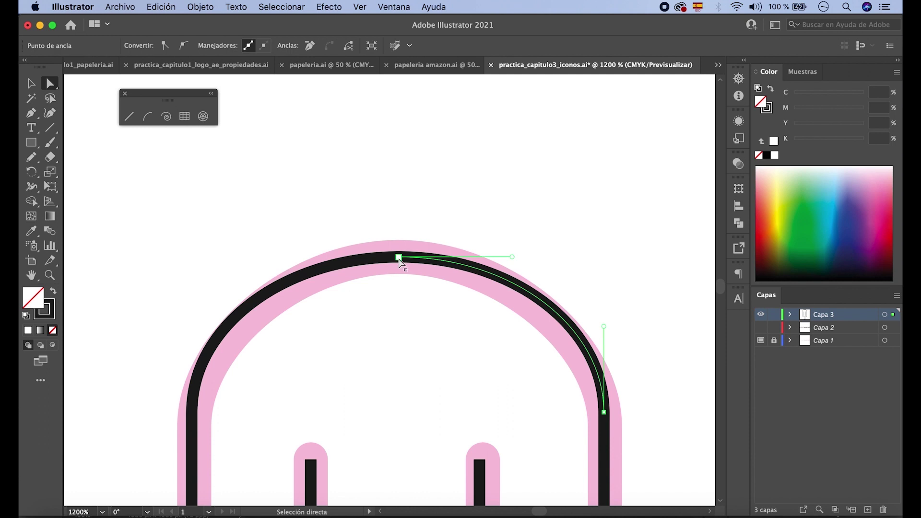
pyautogui.click(399, 257)
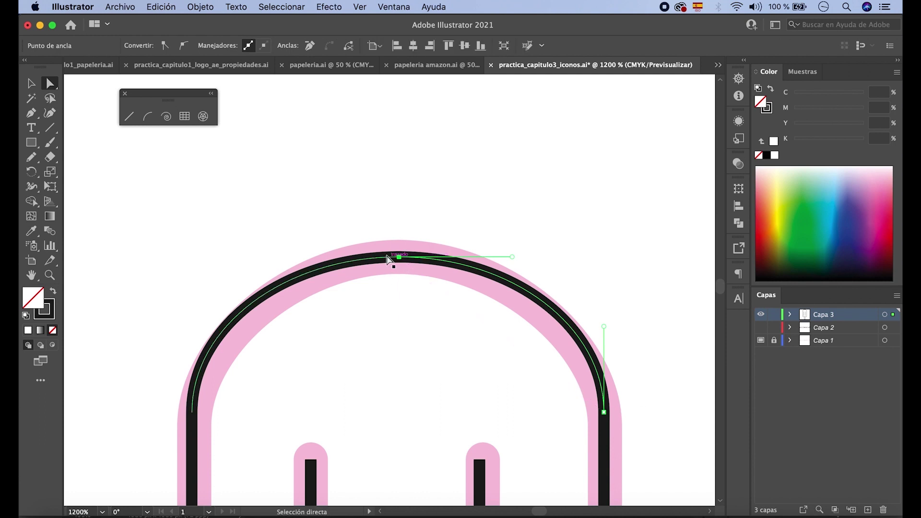
# Join the overlapping end points of the left and right arcs at the top of the popsicle's arch.
pyautogui.scroll(5, 394, 273)
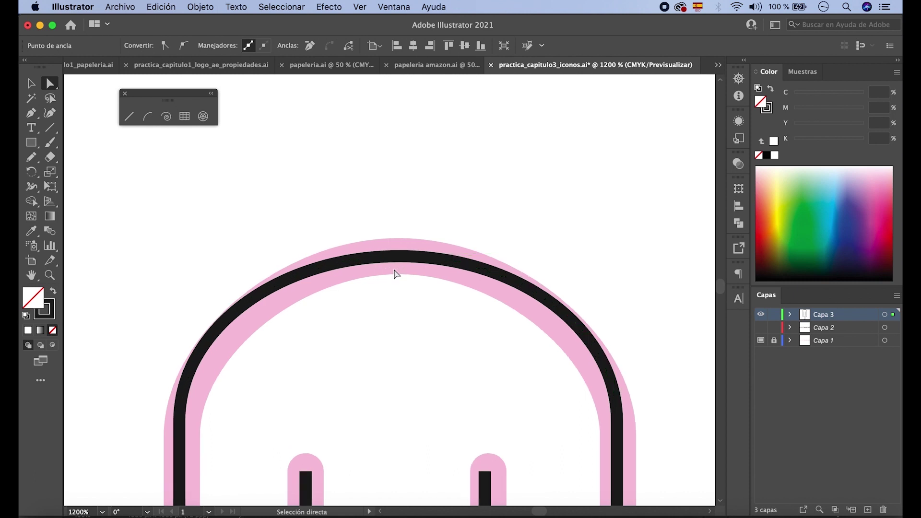
pyautogui.click(389, 226)
pyautogui.moveTo(386, 222); pyautogui.dragTo(412, 271)
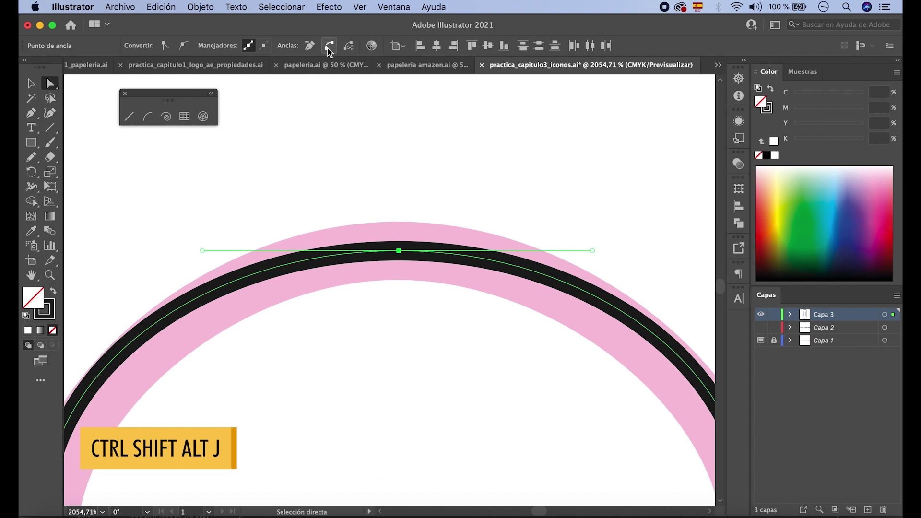
pyautogui.click(200, 11)
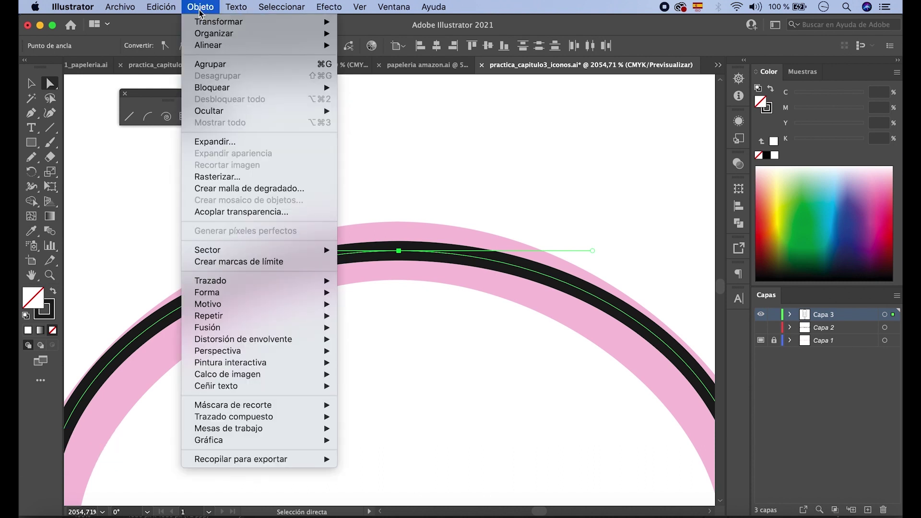
pyautogui.moveTo(235, 280)
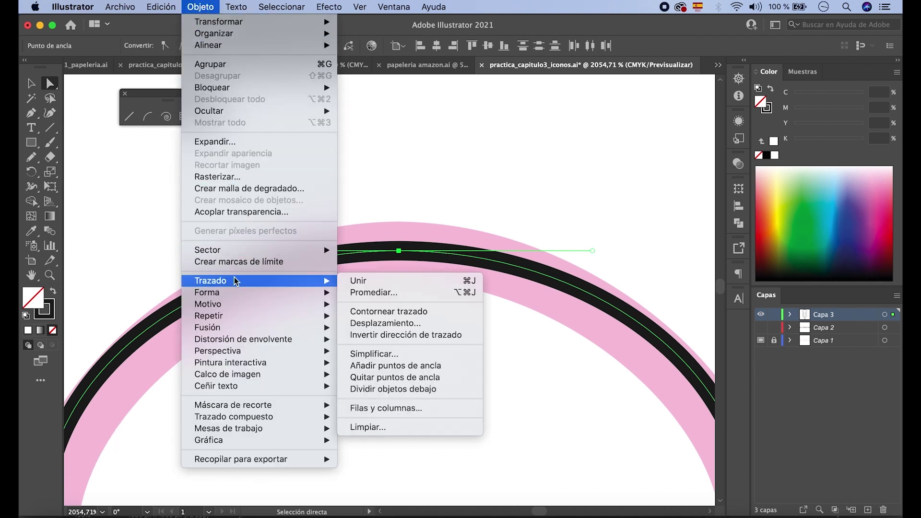
pyautogui.click(365, 282)
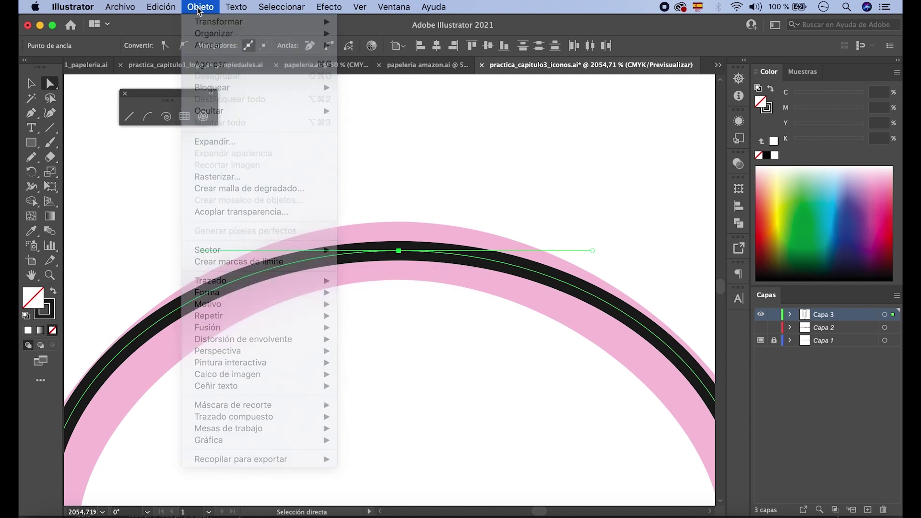
pyautogui.click(329, 46)
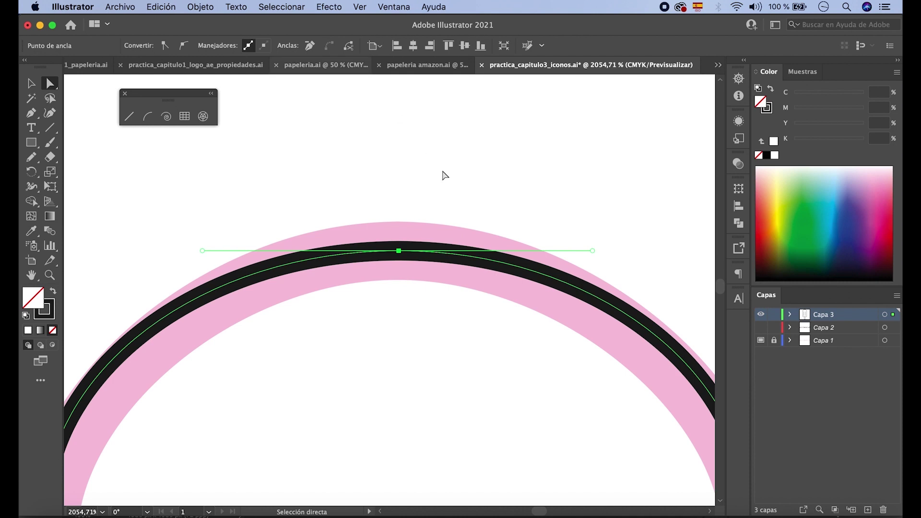
# Join the lower end of the right arch curve to the popsicle's right vertical side.
pyautogui.hscroll(4, 487, 246)
pyautogui.scroll(-2, 488, 246)
pyautogui.scroll(-5, 488, 247)
pyautogui.hscroll(2, 488, 247)
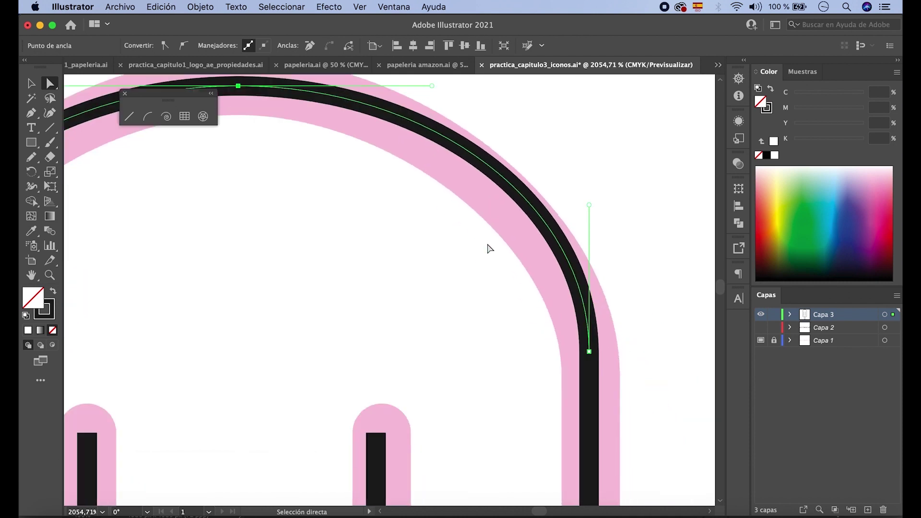
pyautogui.moveTo(579, 224); pyautogui.dragTo(545, 266)
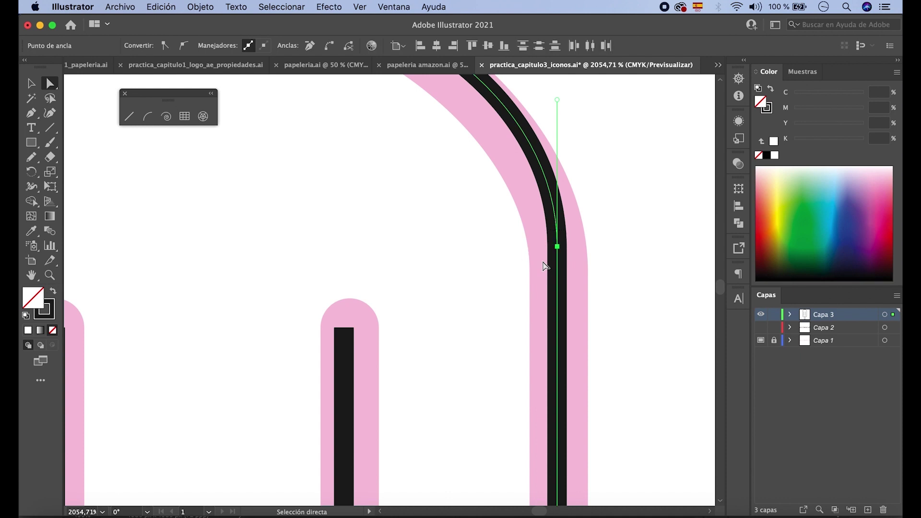
pyautogui.click(329, 46)
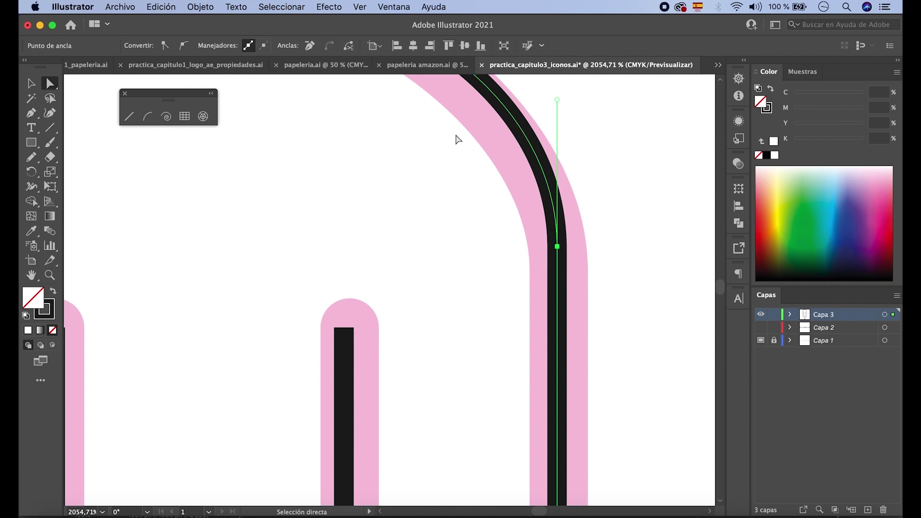
# Join the popsicle's bottom-right corner curve to the right vertical side and to the bottom horizontal line.
pyautogui.scroll(-10, 639, 254)
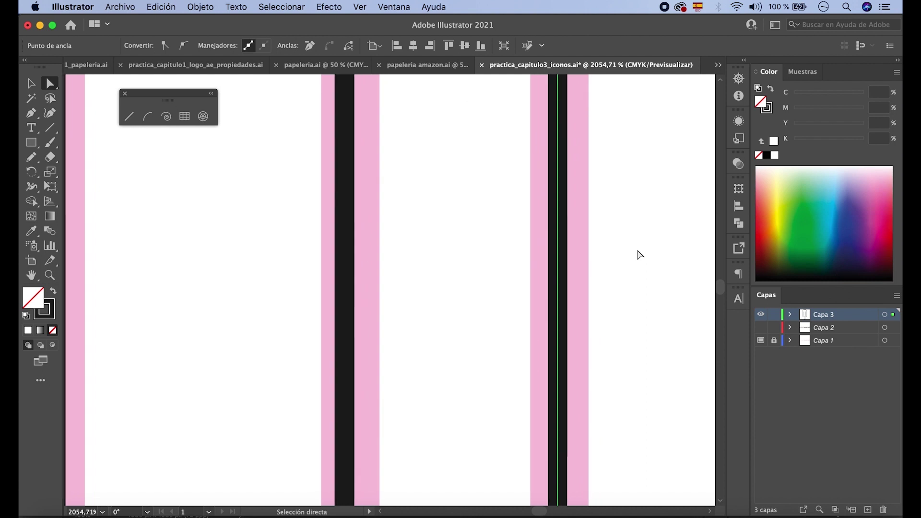
pyautogui.scroll(-10, 639, 254)
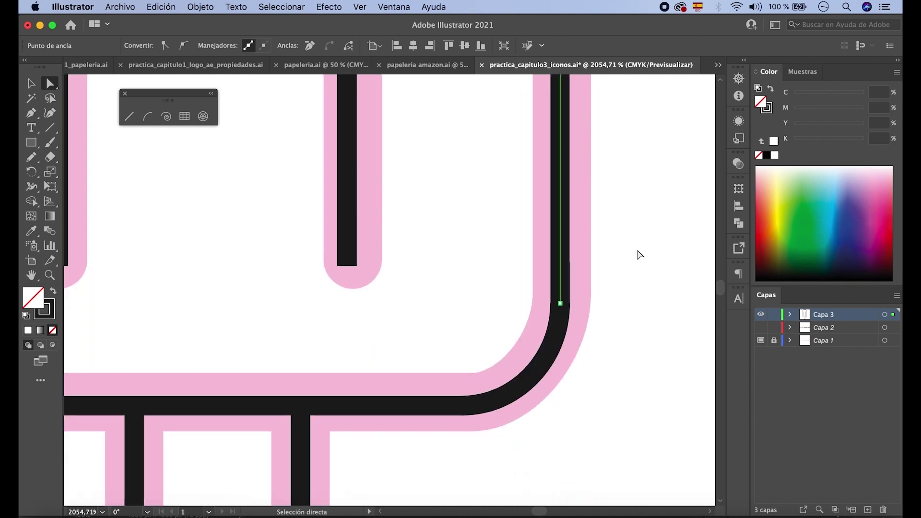
pyautogui.scroll(-2, 639, 254)
pyautogui.moveTo(594, 267); pyautogui.dragTo(557, 287)
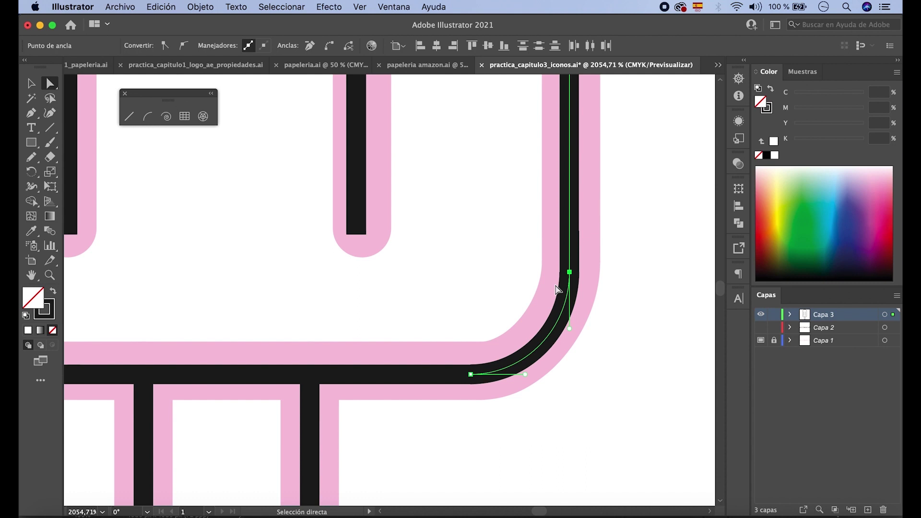
pyautogui.click(330, 45)
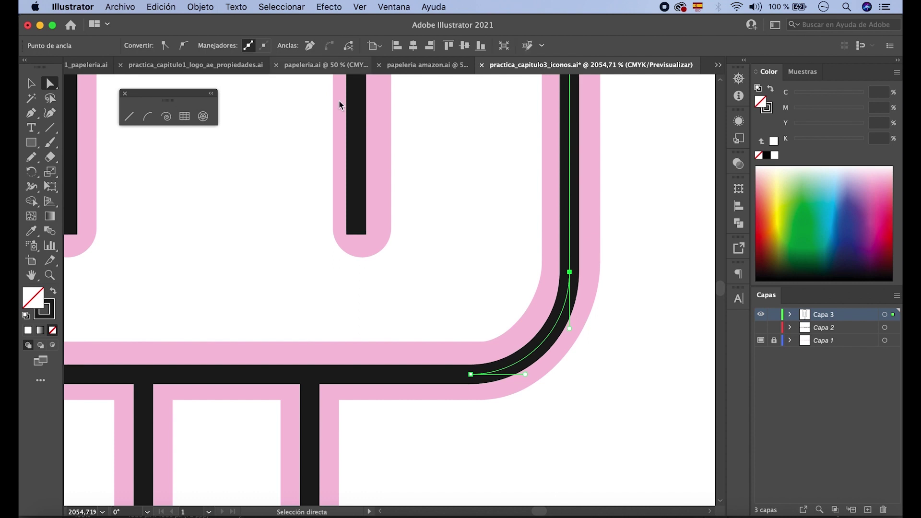
pyautogui.keyDown('shift'); pyautogui.click(474, 374); pyautogui.keyUp('shift')
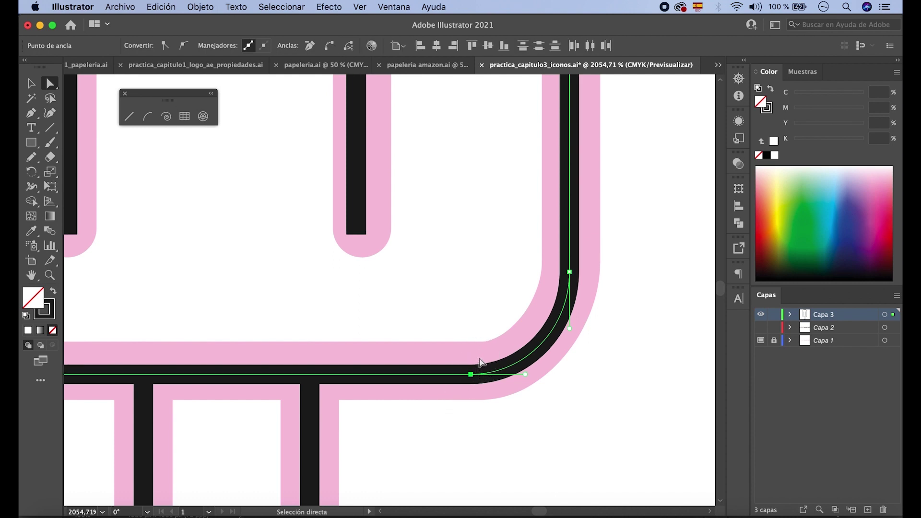
pyautogui.click(329, 45)
# Join the popsicle's bottom horizontal line to the bottom-left corner curve.
pyautogui.hscroll(-5, 352, 283)
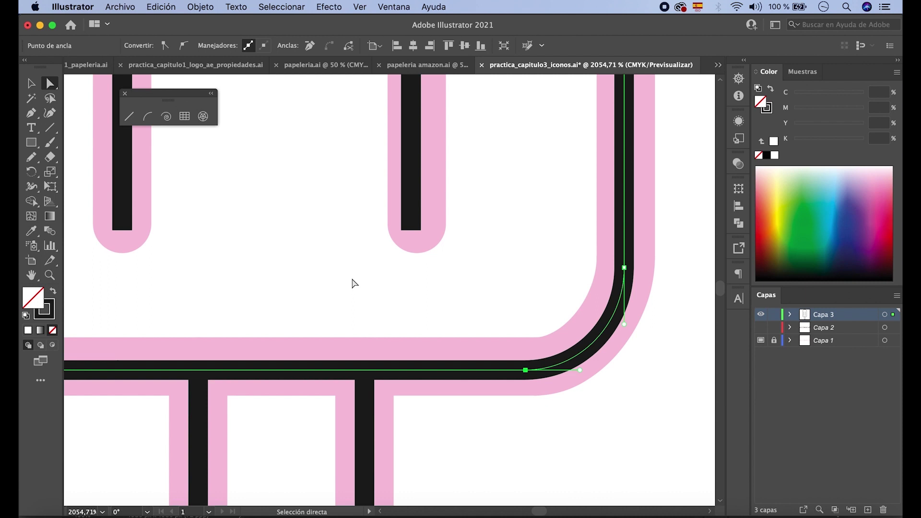
pyautogui.hscroll(-15, 352, 283)
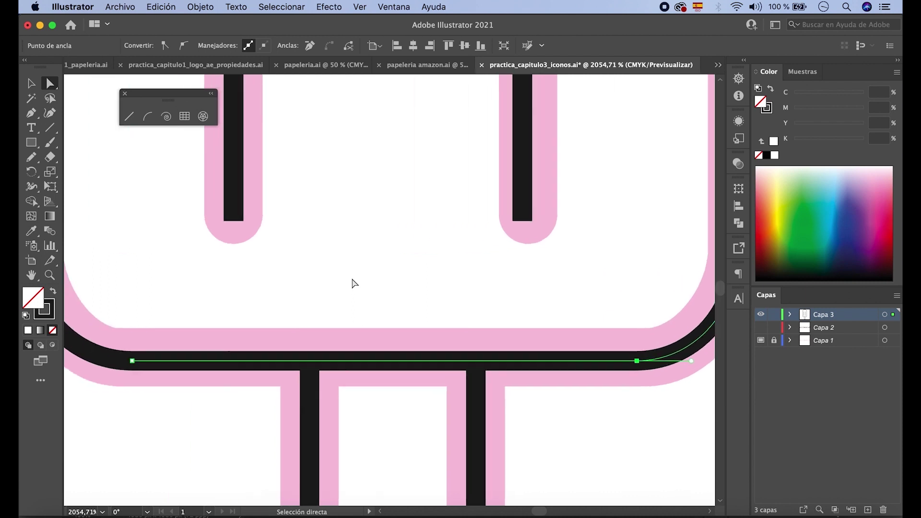
pyautogui.moveTo(197, 376); pyautogui.dragTo(226, 328)
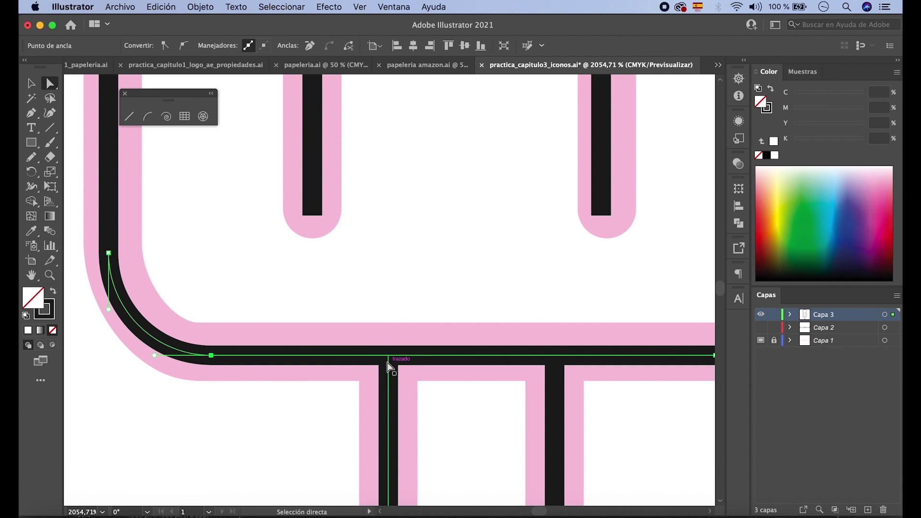
# Join the bottom-left corner curve to the popsicle's left vertical side, using the Vértice point option.
pyautogui.scroll(2, 233, 380)
pyautogui.hscroll(-2, 233, 380)
pyautogui.scroll(2, 234, 379)
pyautogui.hscroll(-1, 234, 379)
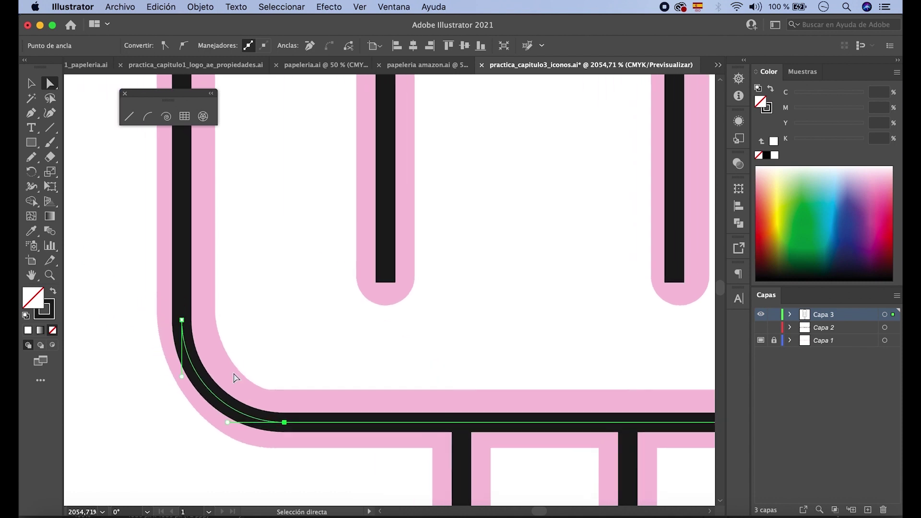
pyautogui.moveTo(172, 325); pyautogui.dragTo(224, 352)
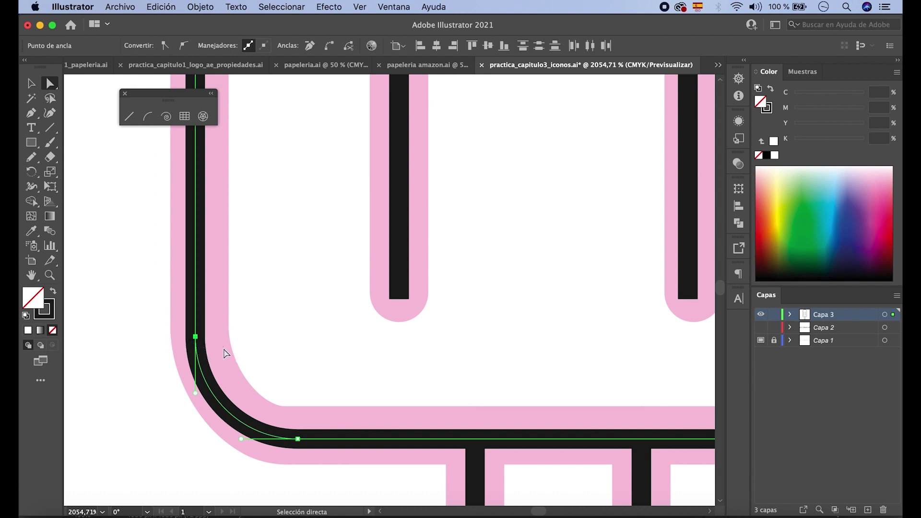
pyautogui.hotkey('ctrl', 'shift', 'alt', 'j')
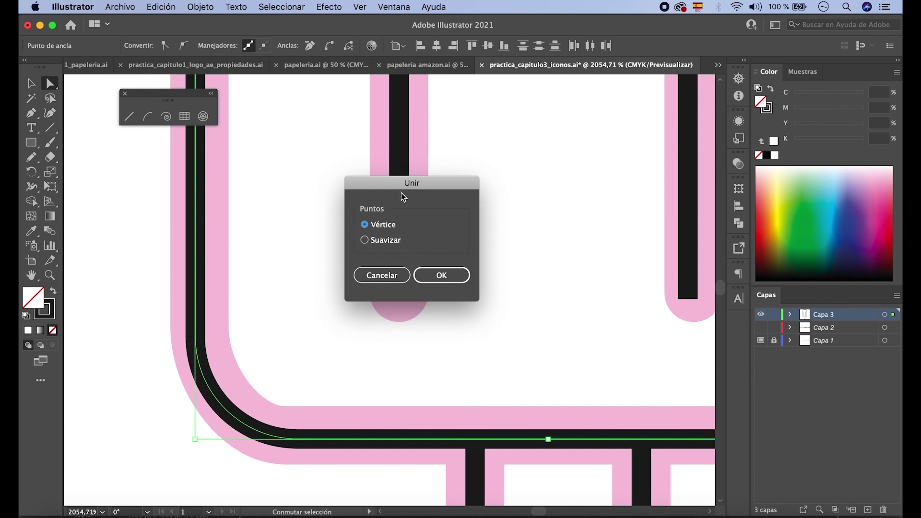
pyautogui.click(425, 279)
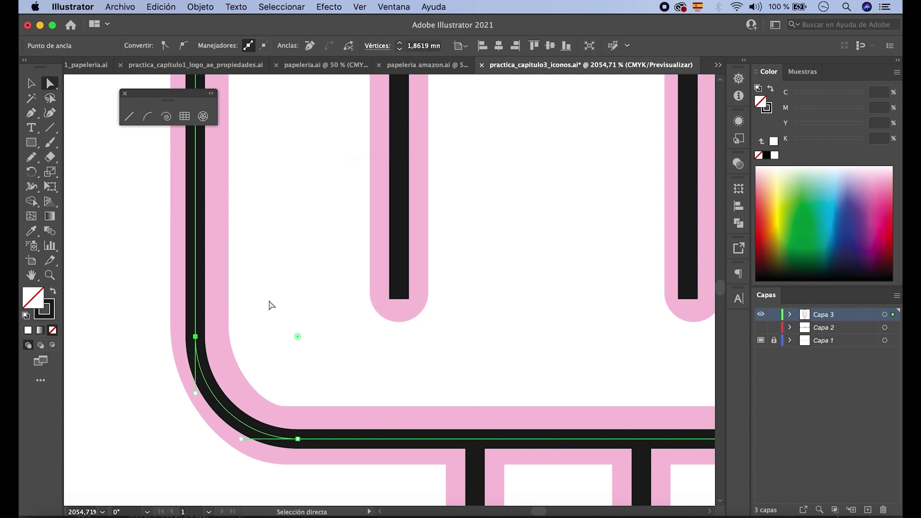
pyautogui.scroll(15, 271, 305)
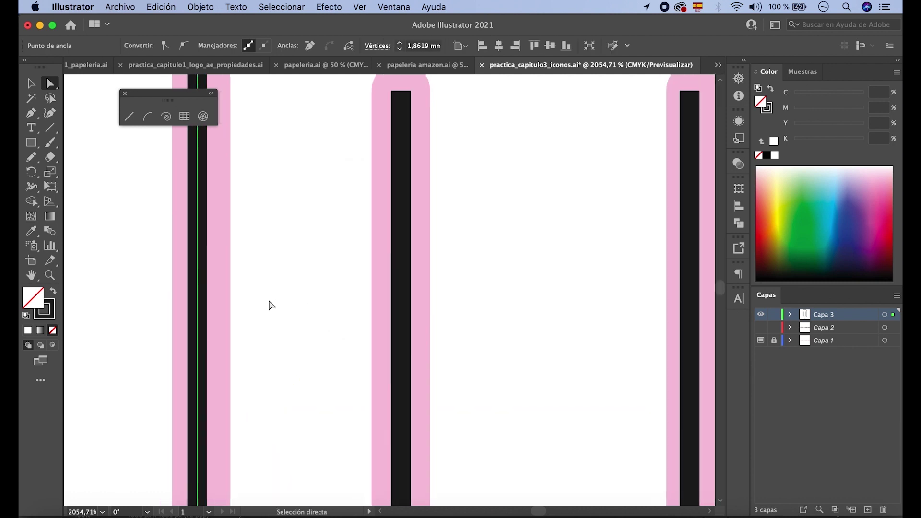
# Join the popsicle's left vertical side to the lower end of the left arch curve.
pyautogui.scroll(10, 271, 305)
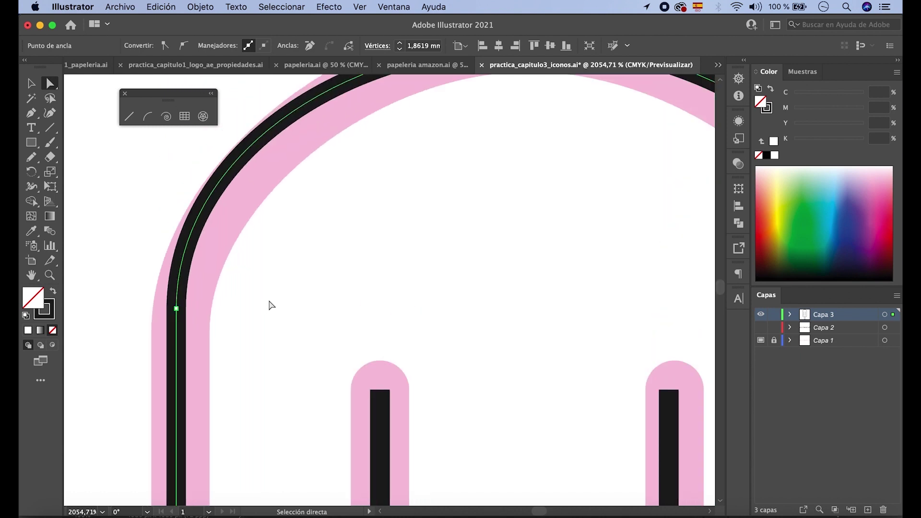
pyautogui.click(177, 309)
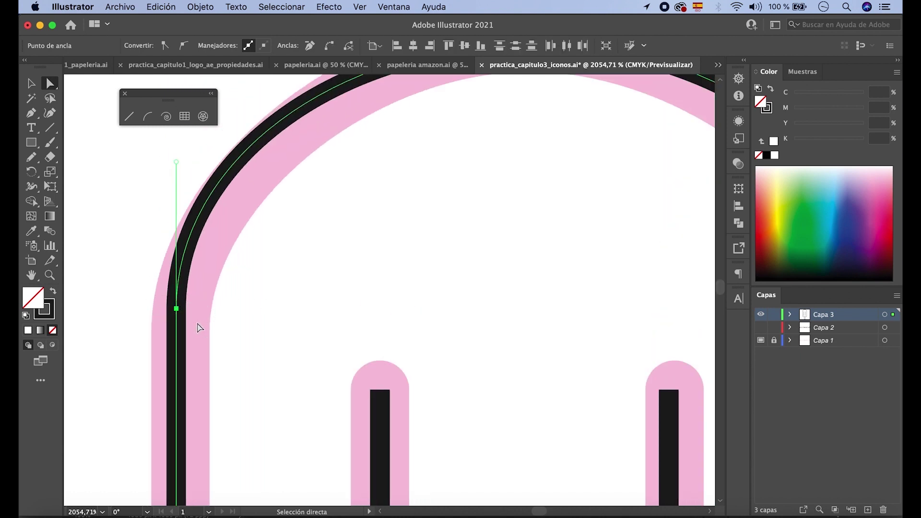
pyautogui.press('super+j')
pyautogui.click(436, 276)
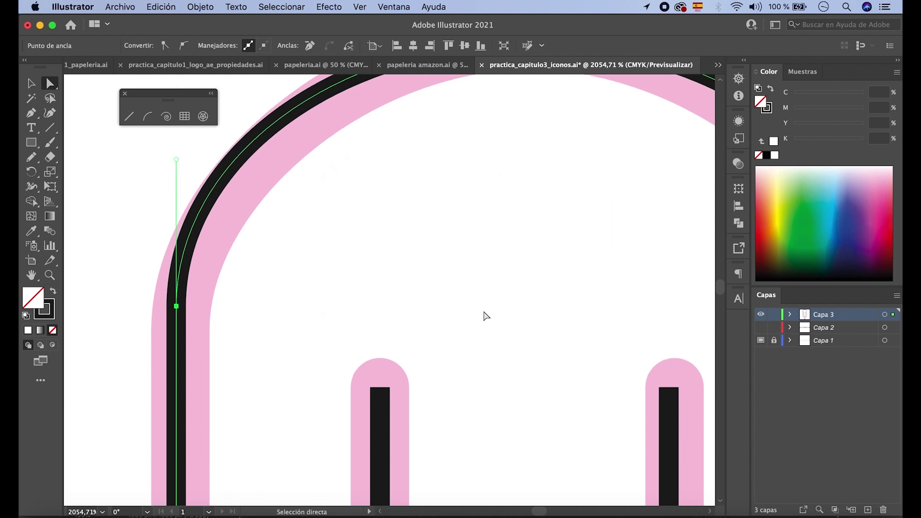
# Join each vertical side of the popsicle stick to the rounded curve at its lower end.
pyautogui.scroll(-15, 486, 315)
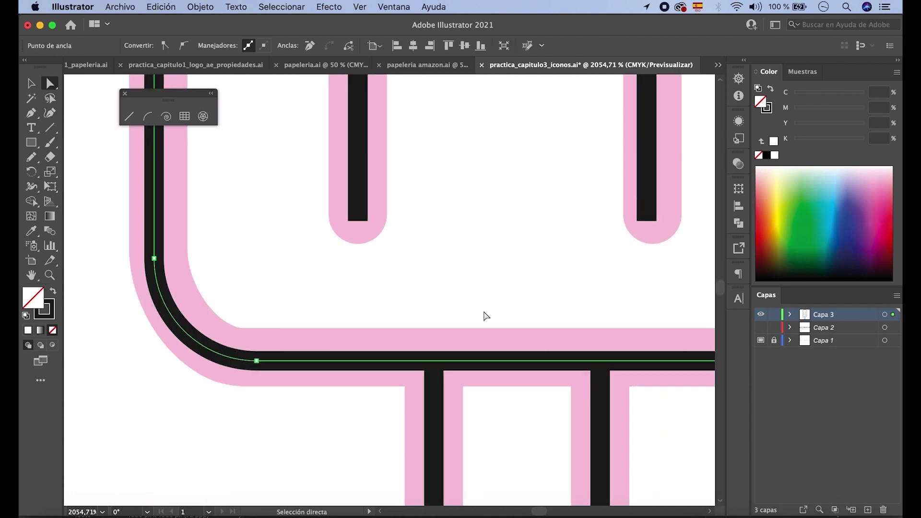
pyautogui.scroll(-15, 486, 315)
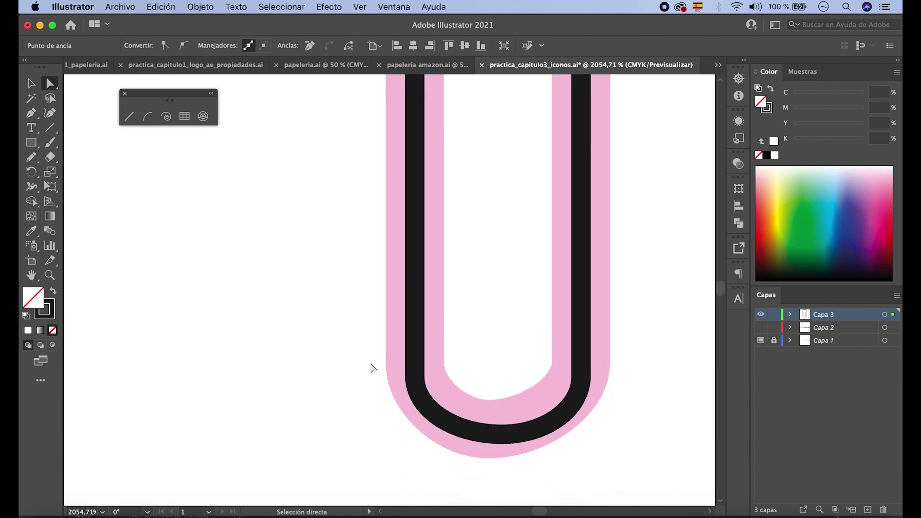
pyautogui.click(439, 383)
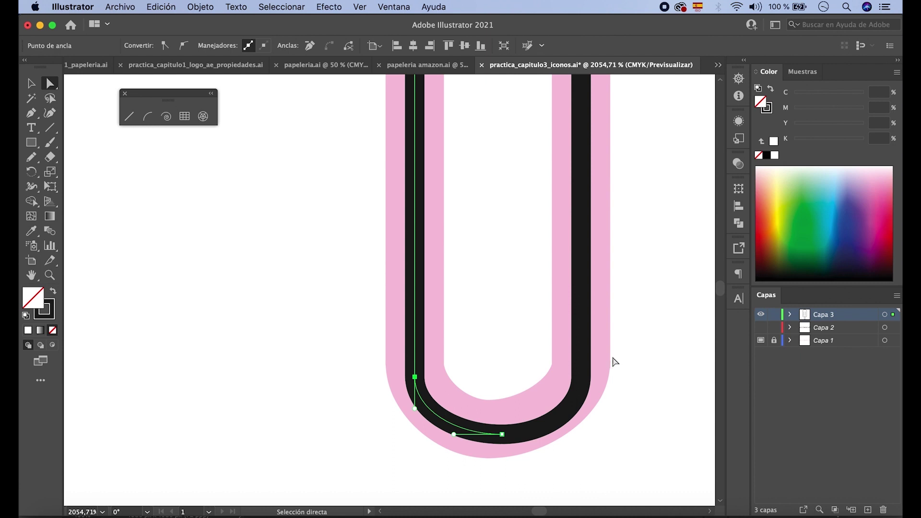
pyautogui.click(559, 398)
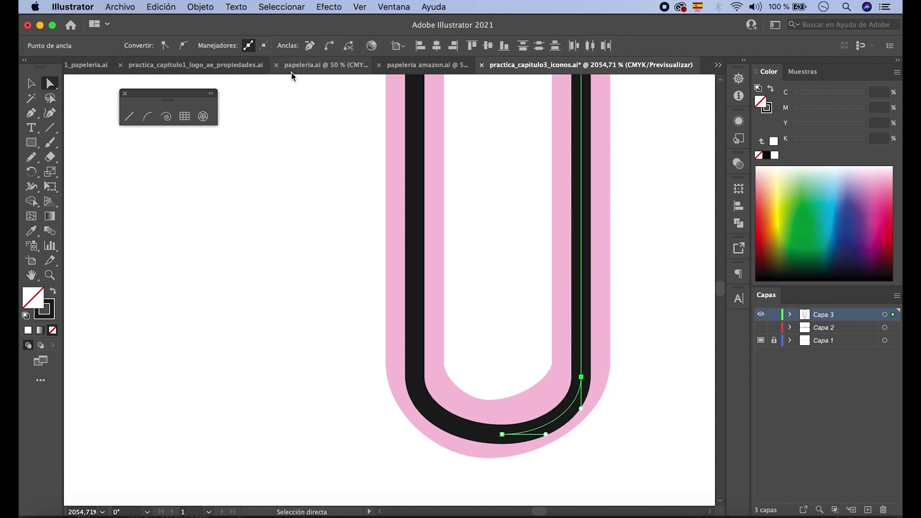
pyautogui.click(32, 84)
pyautogui.click(298, 253)
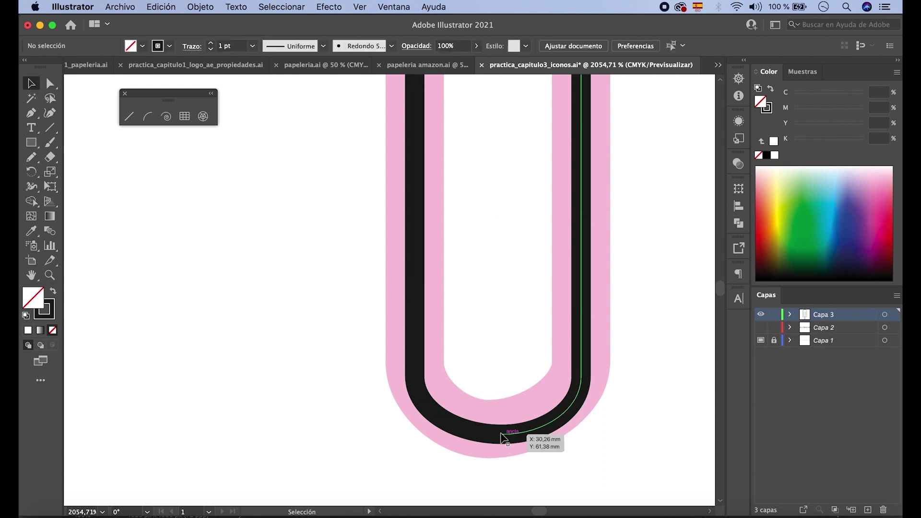
# Join the two bottom curves of the popsicle stick where they meet at its lowest point.
pyautogui.press('a')
pyautogui.moveTo(500, 470); pyautogui.dragTo(507, 408)
pyautogui.moveTo(487, 462); pyautogui.dragTo(510, 432)
pyautogui.press('super+j')
pyautogui.click(432, 274)
# Set the stroke weight of the popsicle body outline to 3 pt.
pyautogui.click(30, 85)
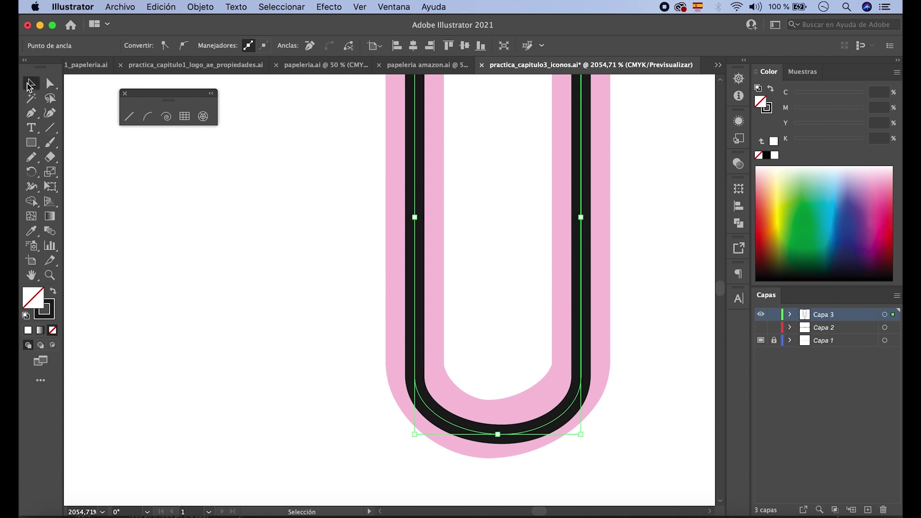
pyautogui.scroll(-5, 323, 294)
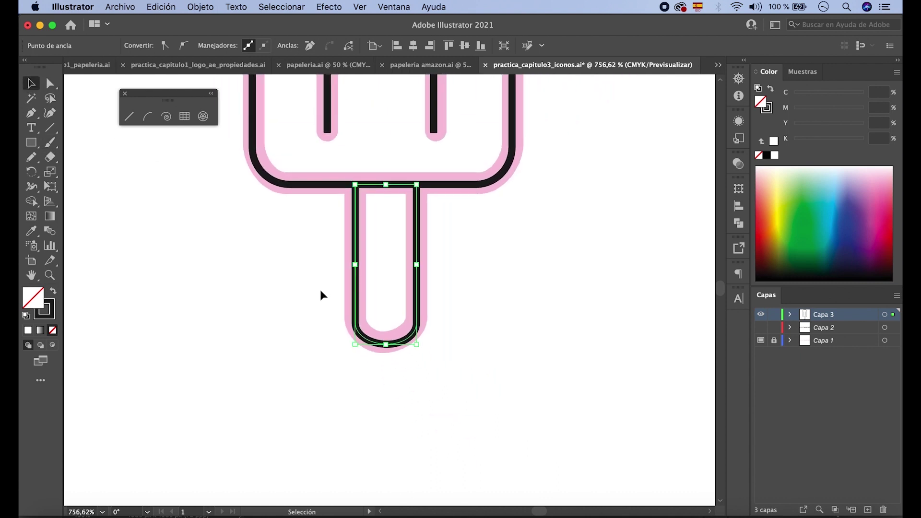
pyautogui.scroll(5, 323, 293)
pyautogui.scroll(-3, 321, 294)
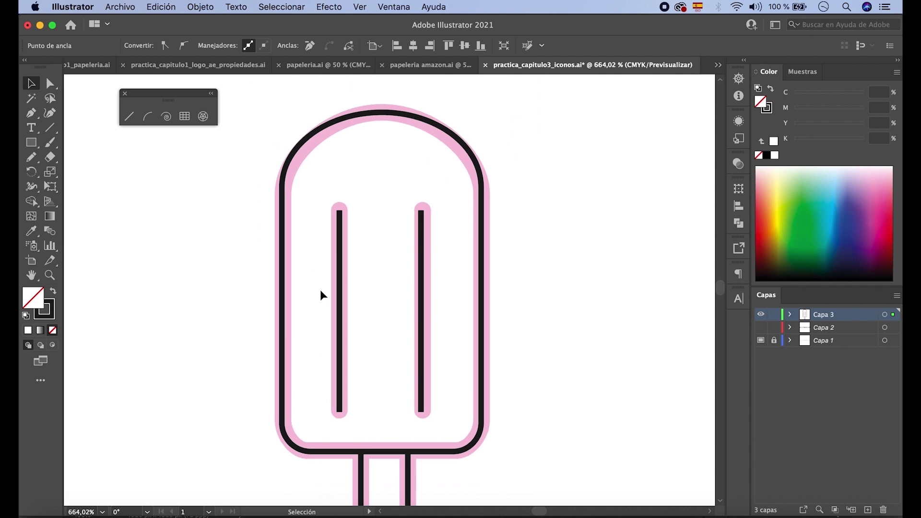
pyautogui.click(292, 307)
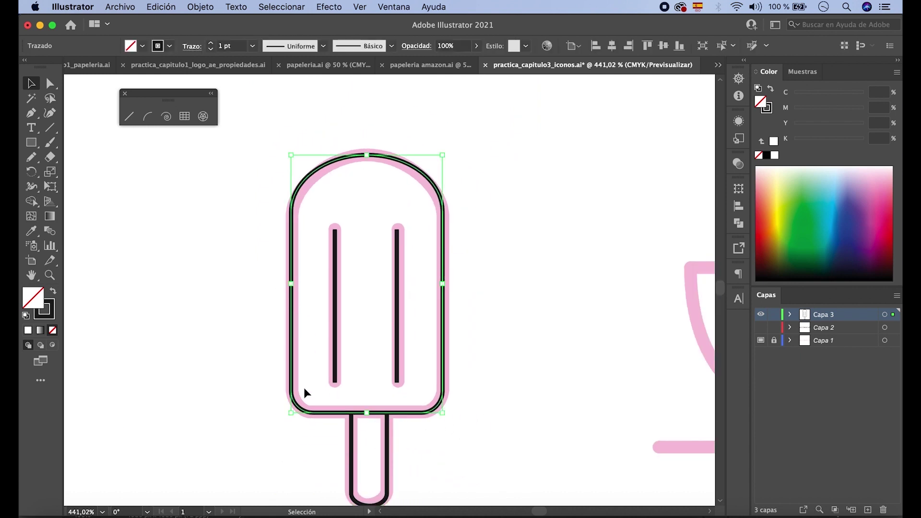
pyautogui.scroll(-2, 296, 382)
pyautogui.hscroll(2, 296, 382)
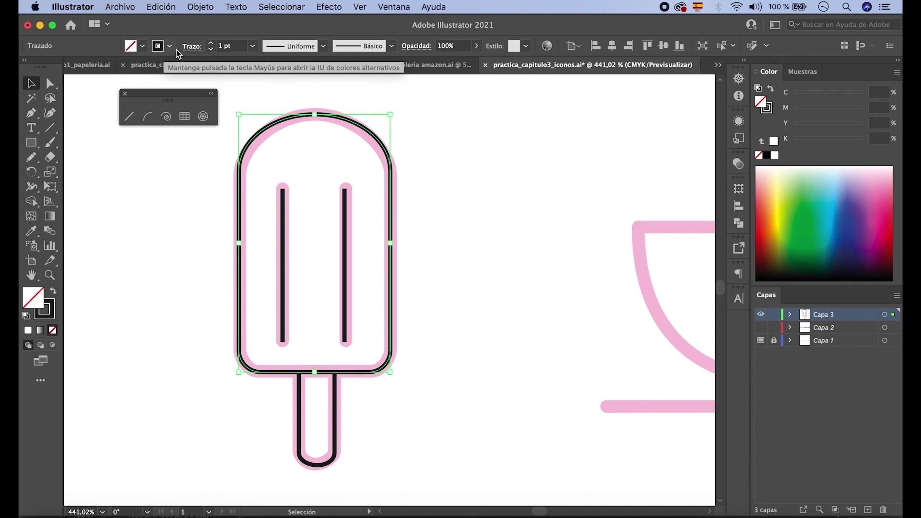
pyautogui.click(212, 44)
pyautogui.click(211, 44)
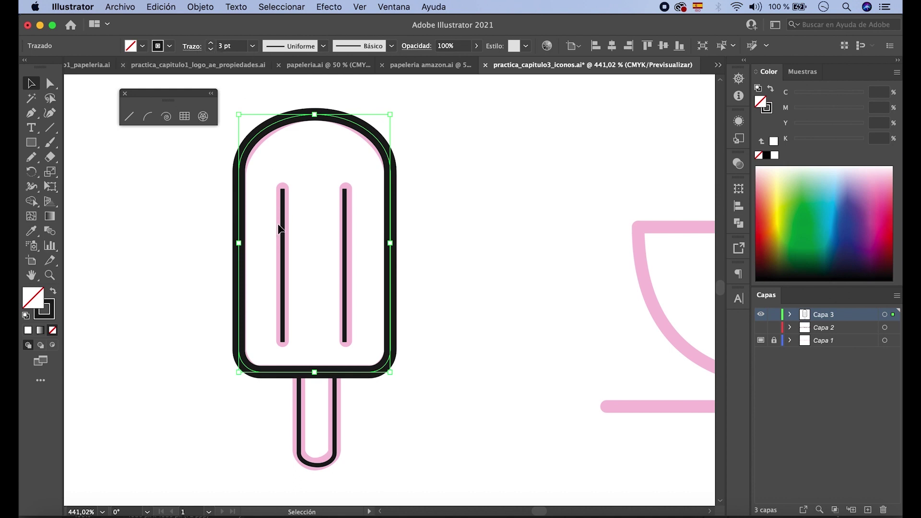
# Set the stroke weight of the two inner vertical lines and the popsicle stick to 3 pt.
pyautogui.click(284, 254)
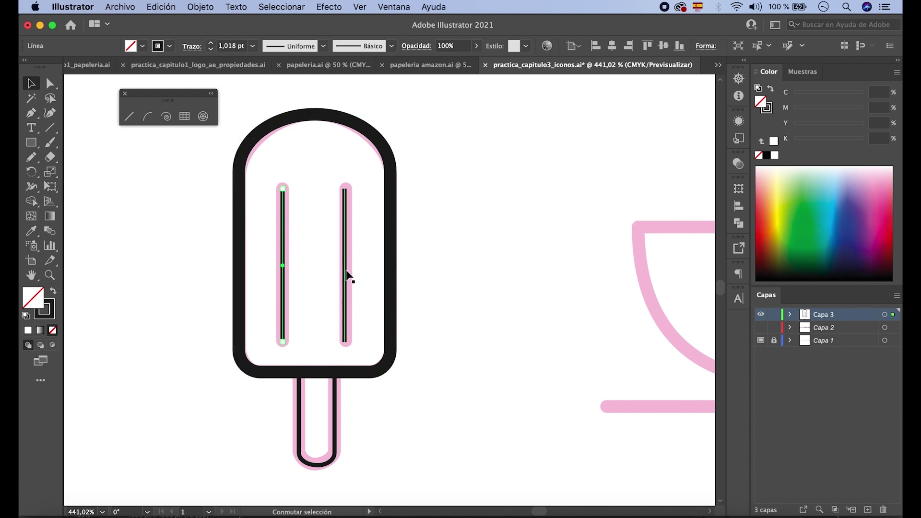
pyautogui.keyDown('shift'); pyautogui.click(345, 270); pyautogui.keyUp('shift')
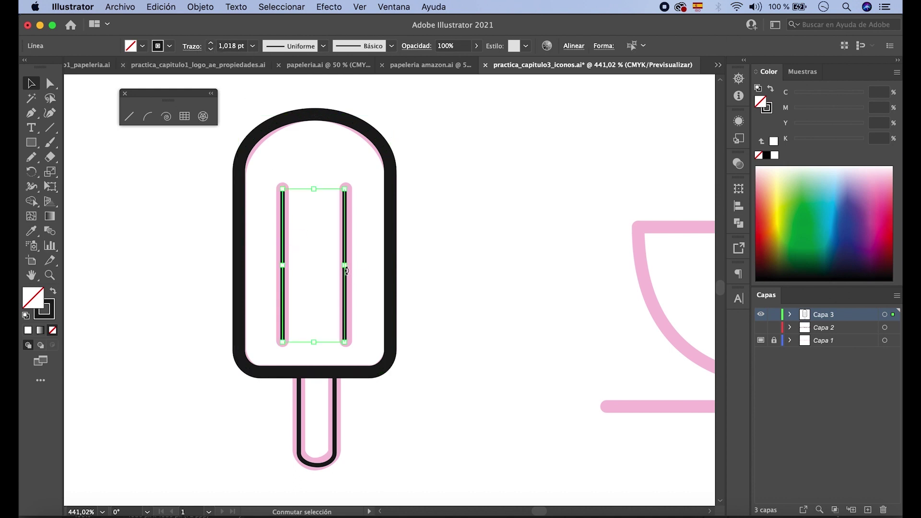
pyautogui.keyDown('shift'); pyautogui.click(300, 394); pyautogui.keyUp('shift')
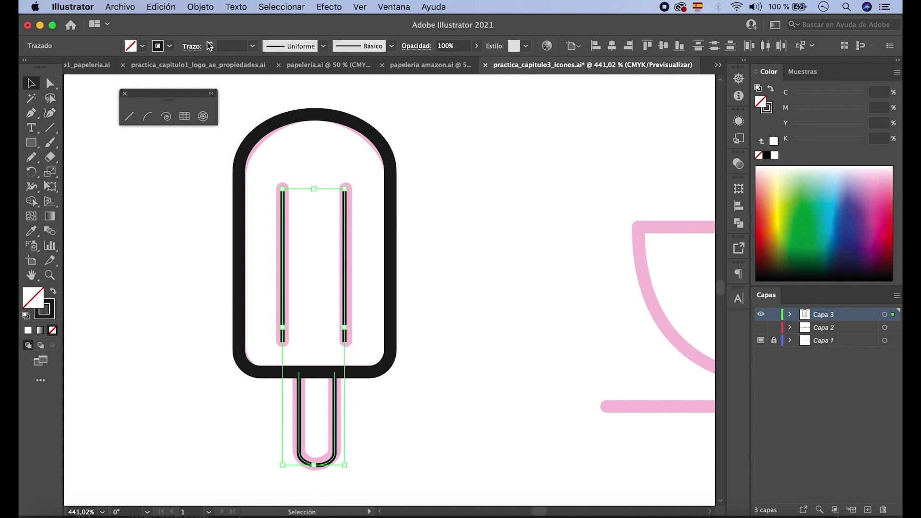
pyautogui.click(253, 47)
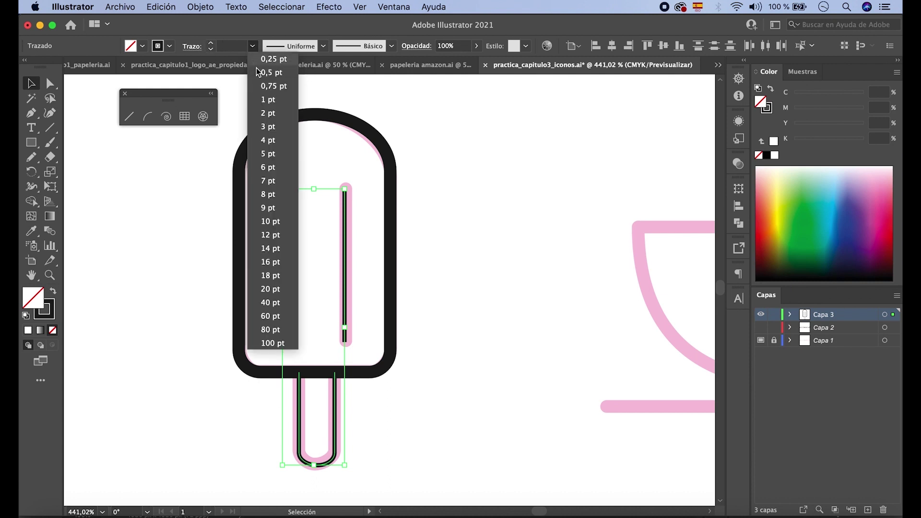
pyautogui.click(268, 125)
pyautogui.click(454, 211)
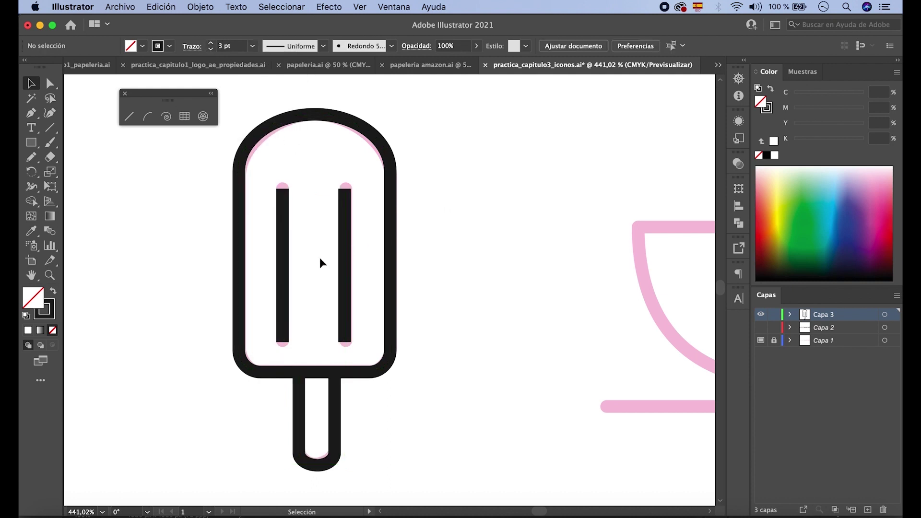
# Apply round caps to the ends of the two inner vertical lines.
pyautogui.click(285, 263)
pyautogui.keyDown('shift'); pyautogui.click(347, 272); pyautogui.keyUp('shift')
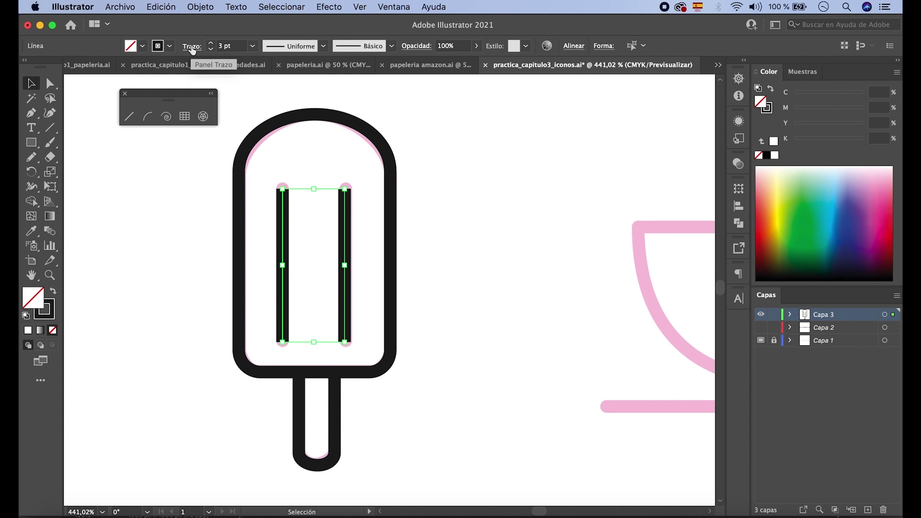
pyautogui.click(192, 48)
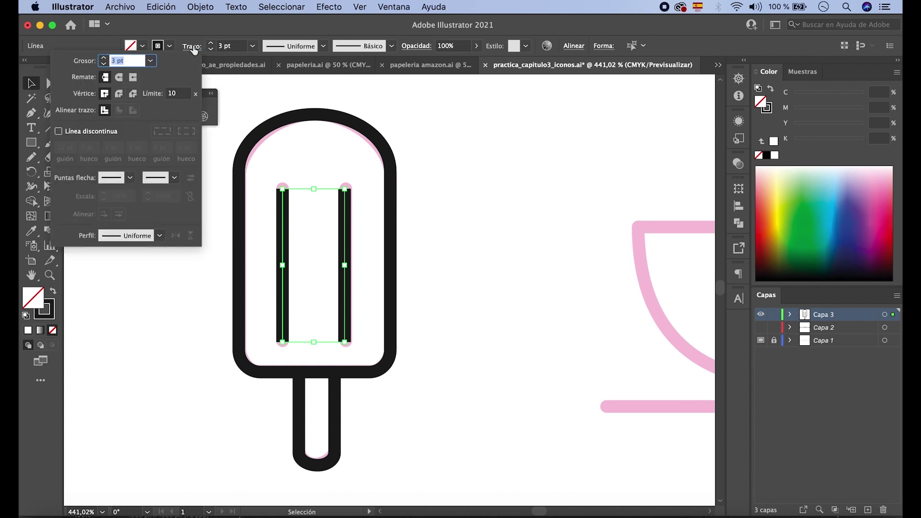
pyautogui.click(118, 78)
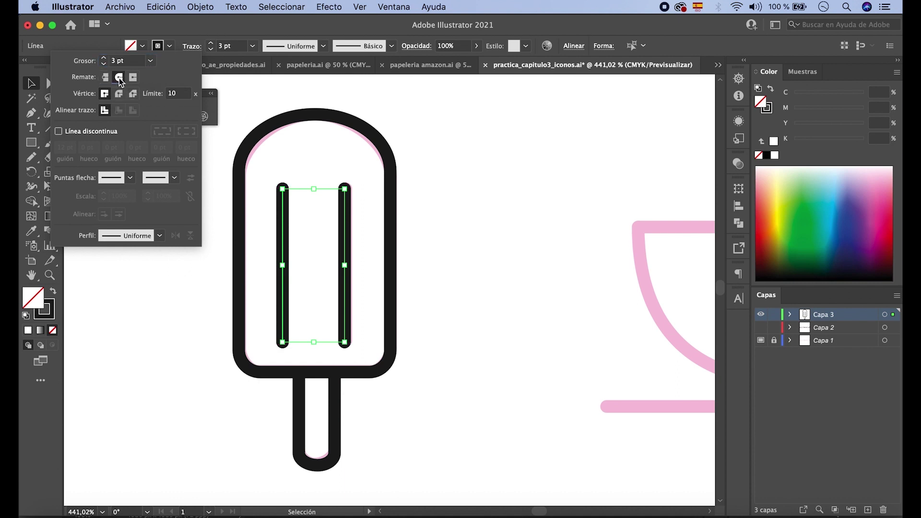
pyautogui.click(424, 233)
pyautogui.click(425, 234)
# Trace the coffee cup's horizontal rim and the saucer below it with straight 3 pt line segments over the pink guide.
pyautogui.hscroll(3, 424, 235)
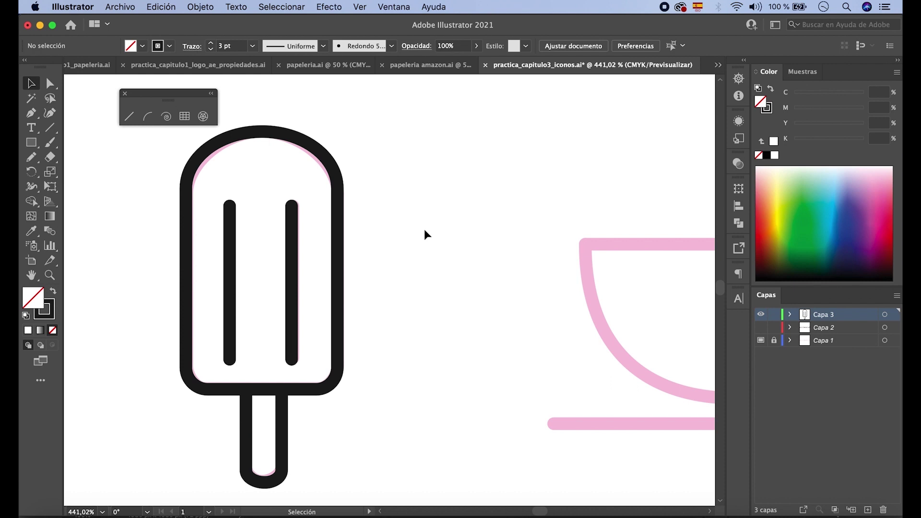
pyautogui.hscroll(8, 424, 235)
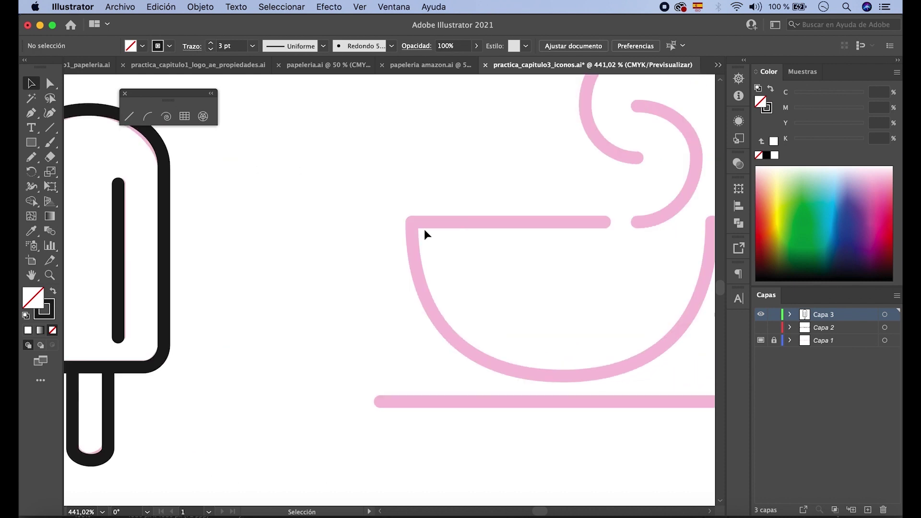
pyautogui.hscroll(5, 424, 235)
pyautogui.scroll(2, 425, 235)
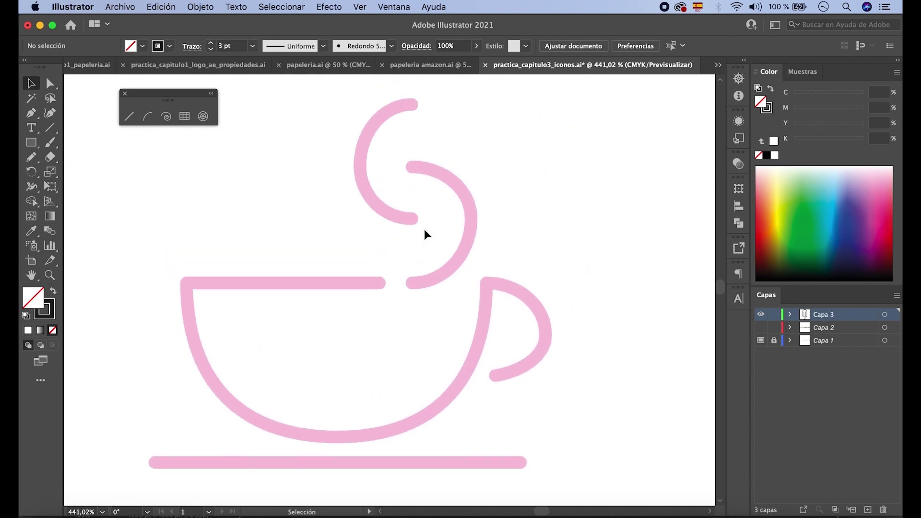
pyautogui.click(129, 116)
pyautogui.moveTo(380, 284); pyautogui.dragTo(188, 283)
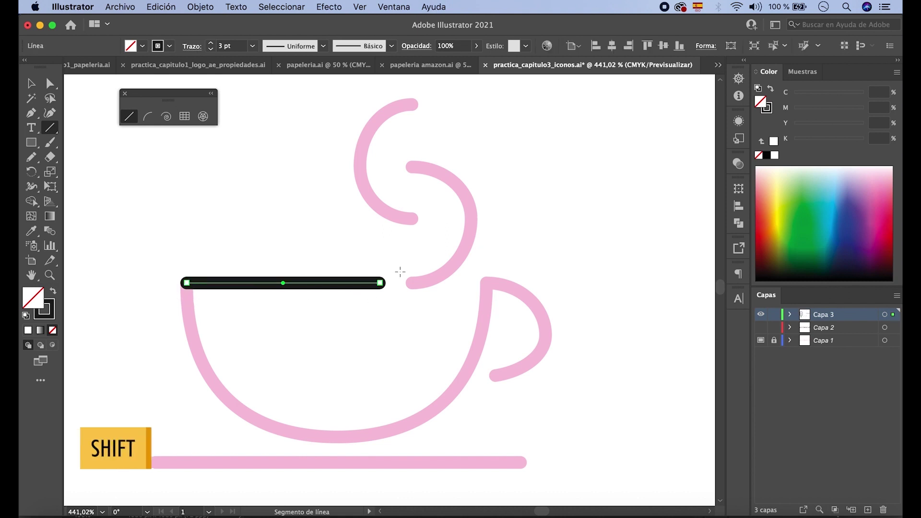
pyautogui.moveTo(155, 462); pyautogui.dragTo(521, 463)
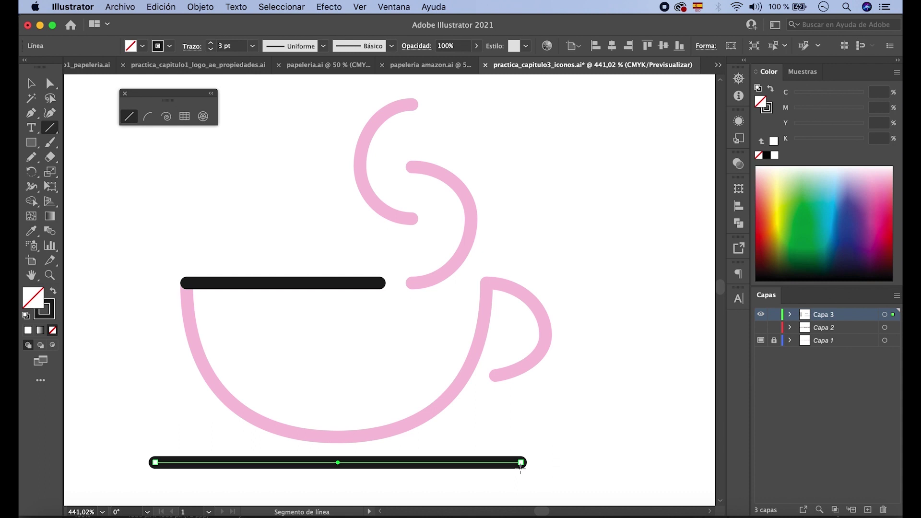
# Trace the cup's bowl with two mirrored arcs running from the rim ends to the bottom centre.
pyautogui.click(148, 116)
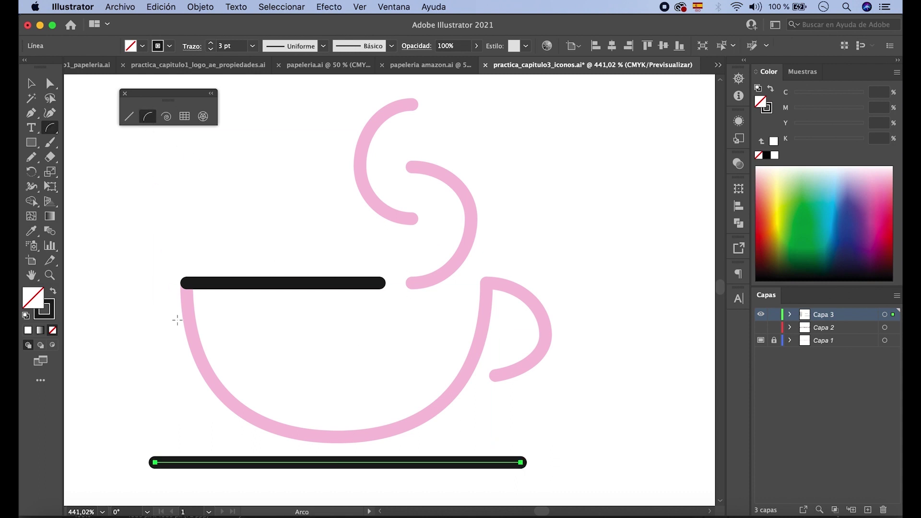
pyautogui.moveTo(186, 283); pyautogui.dragTo(486, 284)
pyautogui.press('f')
pyautogui.press('Up')
pyautogui.press('Down')
pyautogui.press('f')
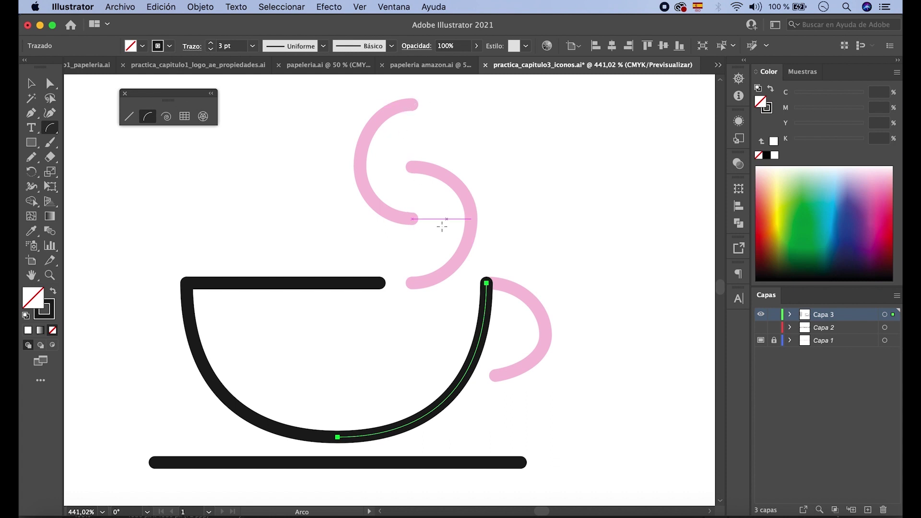
# Trace the two steam curves above the cup and the cup's handle with pairs of arcs over the pink guide.
pyautogui.moveTo(409, 282)
pyautogui.mouseDown()
pyautogui.moveTo(452, 269)
pyautogui.moveTo(472, 224)
pyautogui.moveTo(471, 201)
pyautogui.moveTo(434, 159)
pyautogui.moveTo(411, 167)
pyautogui.mouseUp()
pyautogui.press('Up')
pyautogui.press('Down')
pyautogui.moveTo(412, 218)
pyautogui.mouseDown()
pyautogui.moveTo(362, 185)
pyautogui.moveTo(361, 157)
pyautogui.moveTo(386, 98)
pyautogui.moveTo(412, 104)
pyautogui.mouseUp()
pyautogui.press('f')
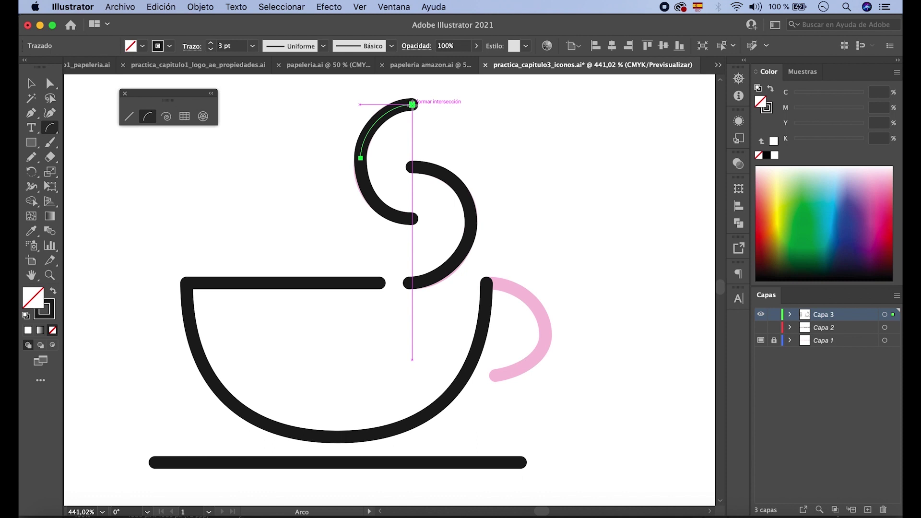
pyautogui.moveTo(486, 283); pyautogui.dragTo(541, 340)
pyautogui.moveTo(540, 339)
pyautogui.mouseDown()
pyautogui.moveTo(547, 329)
pyautogui.moveTo(496, 375)
pyautogui.mouseUp()
# Join the two arcs of each steam curve at their shared middle anchor point.
pyautogui.press('a')
pyautogui.moveTo(330, 143); pyautogui.dragTo(380, 173)
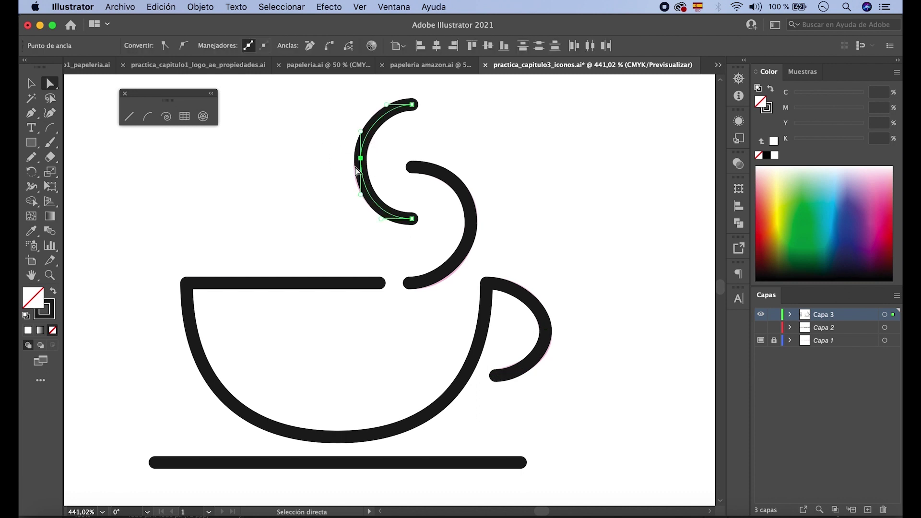
pyautogui.click(326, 47)
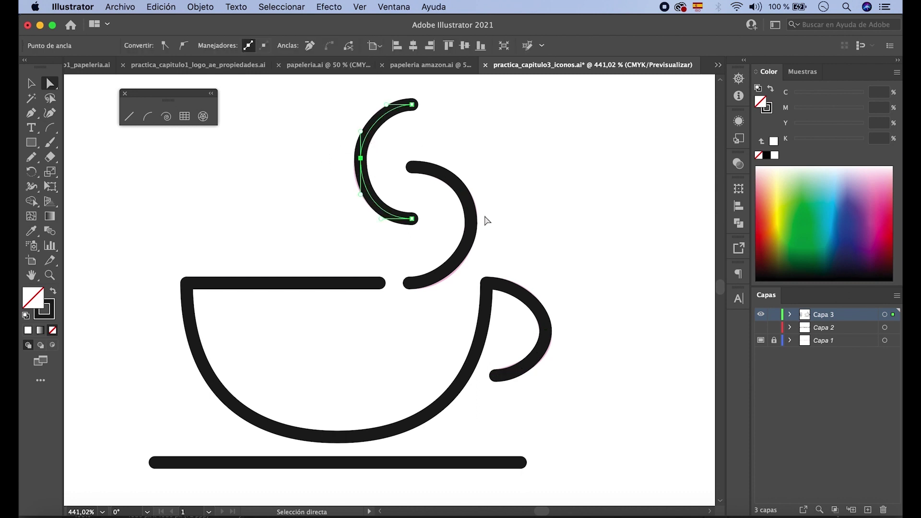
pyautogui.click(456, 241)
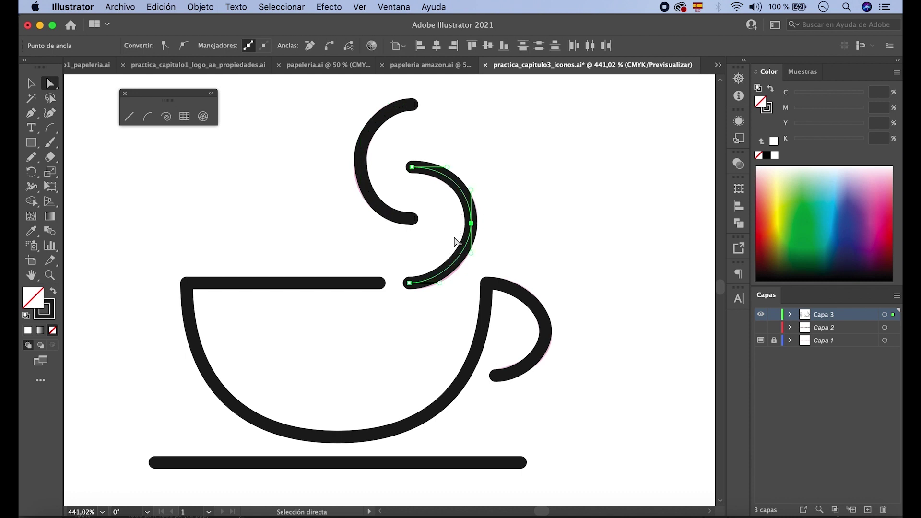
pyautogui.click(330, 47)
# Join the cup's outline where the rim meets the bowl, the two bowl arcs meet, and the bowl meets the handle.
pyautogui.moveTo(177, 267); pyautogui.dragTo(206, 304)
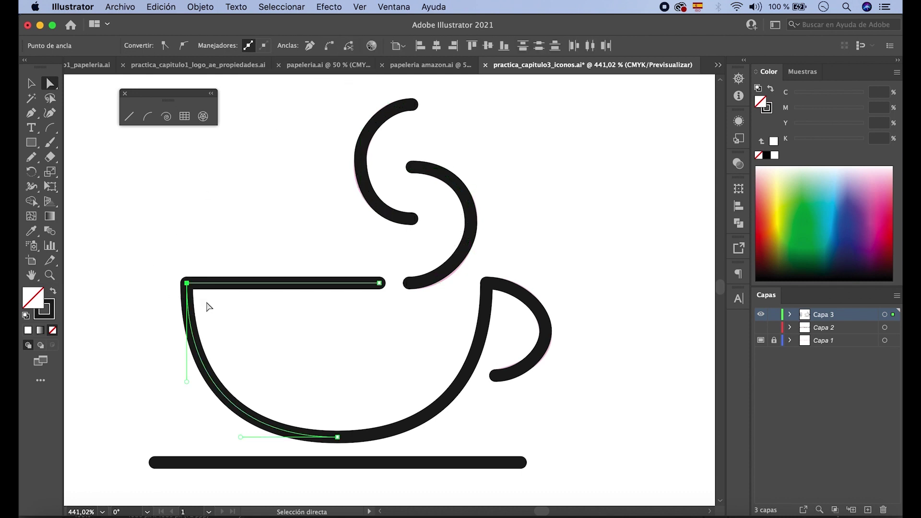
pyautogui.click(330, 447)
pyautogui.moveTo(329, 447); pyautogui.dragTo(346, 428)
pyautogui.click(329, 46)
pyautogui.moveTo(479, 271); pyautogui.dragTo(509, 302)
pyautogui.click(330, 46)
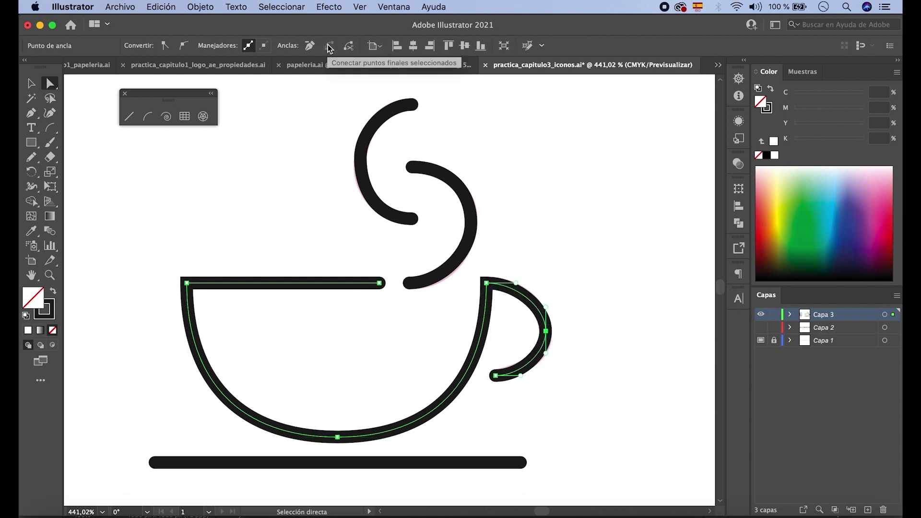
# Select the cup outline and each steam curve in turn to check that their paths are joined.
pyautogui.click(31, 84)
pyautogui.click(163, 254)
pyautogui.click(190, 301)
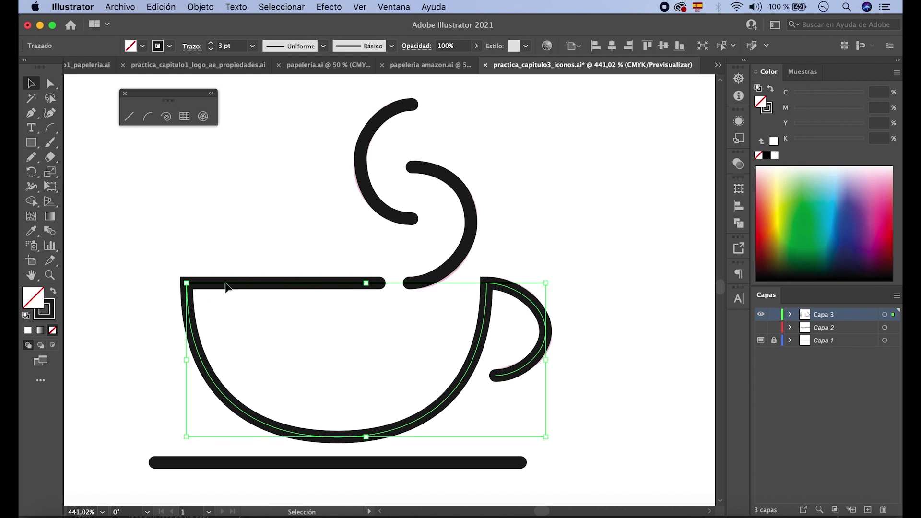
pyautogui.click(472, 223)
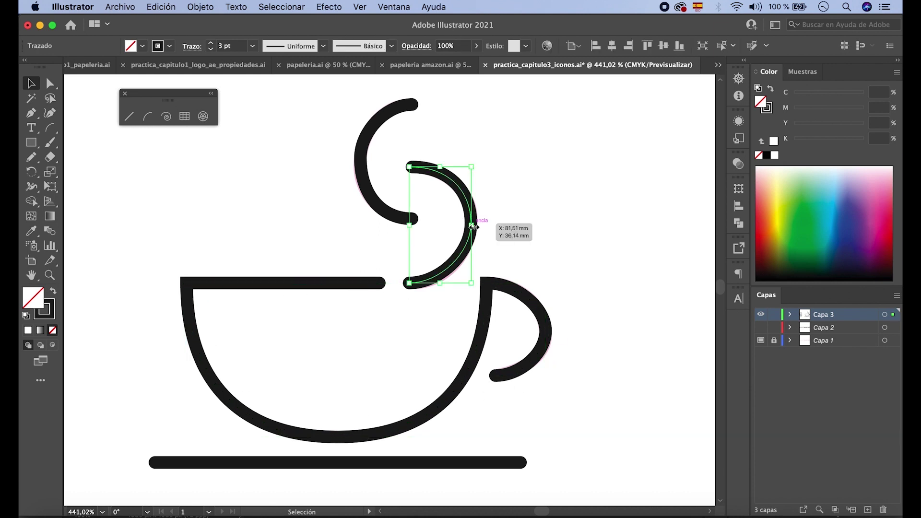
pyautogui.click(377, 201)
pyautogui.click(549, 204)
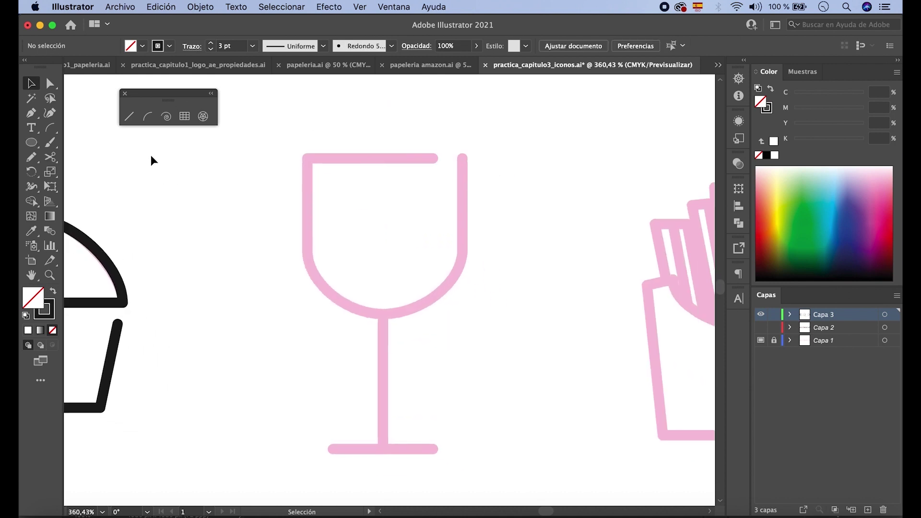
# Trace the wine glass's two vertical sides and its rim with line segments over the pink guide.
pyautogui.click(129, 117)
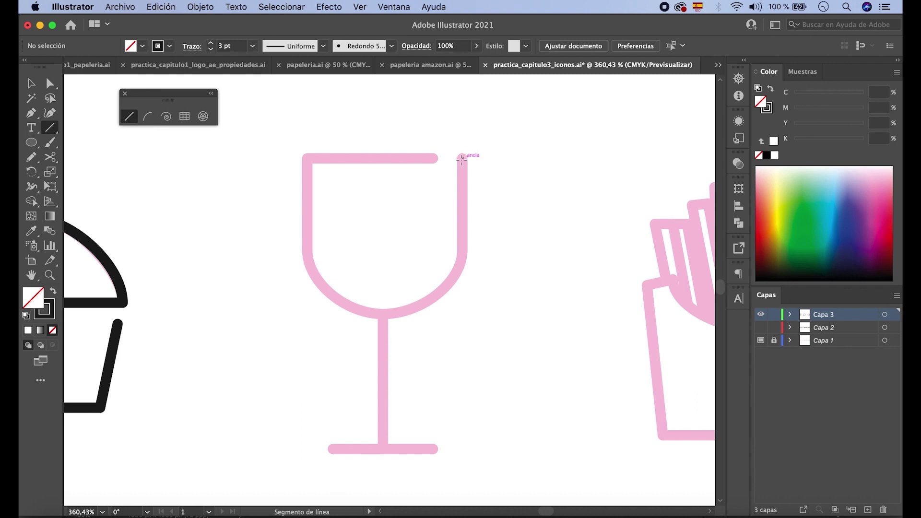
pyautogui.moveTo(462, 157); pyautogui.dragTo(462, 251)
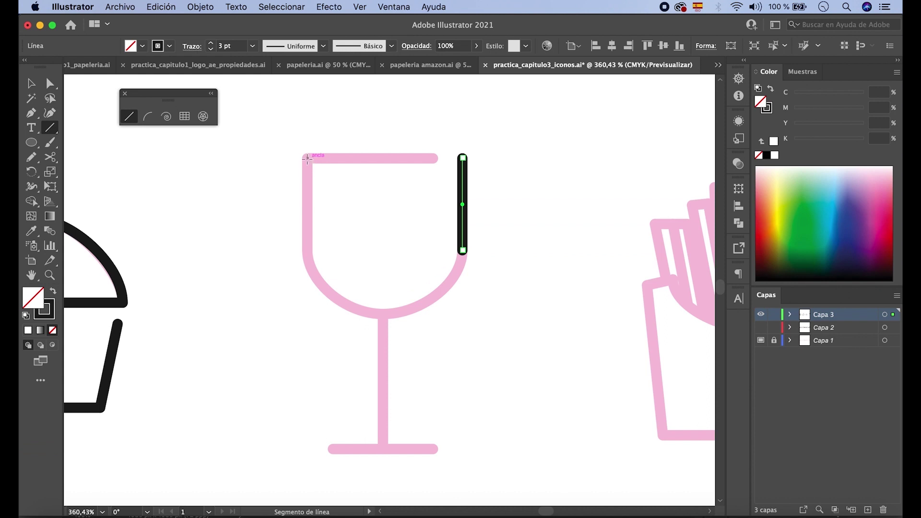
pyautogui.moveTo(307, 158); pyautogui.dragTo(309, 252)
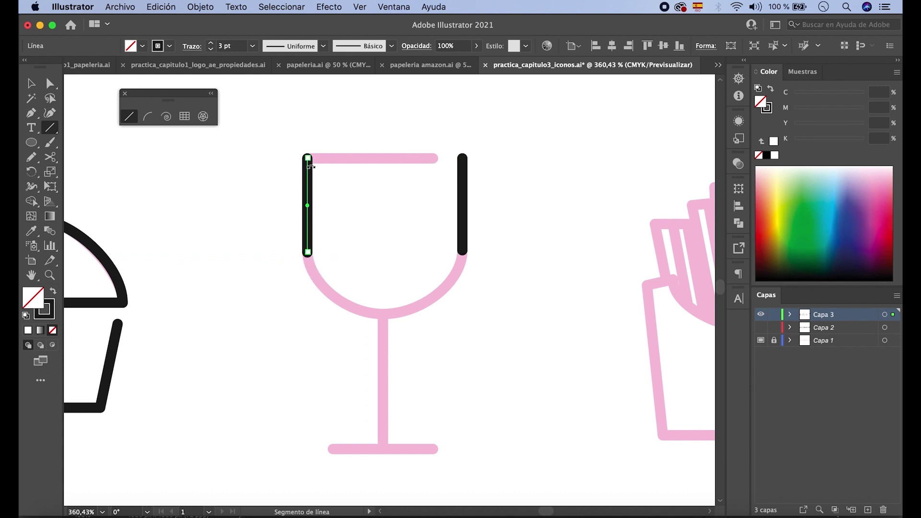
pyautogui.scroll(3, 310, 162)
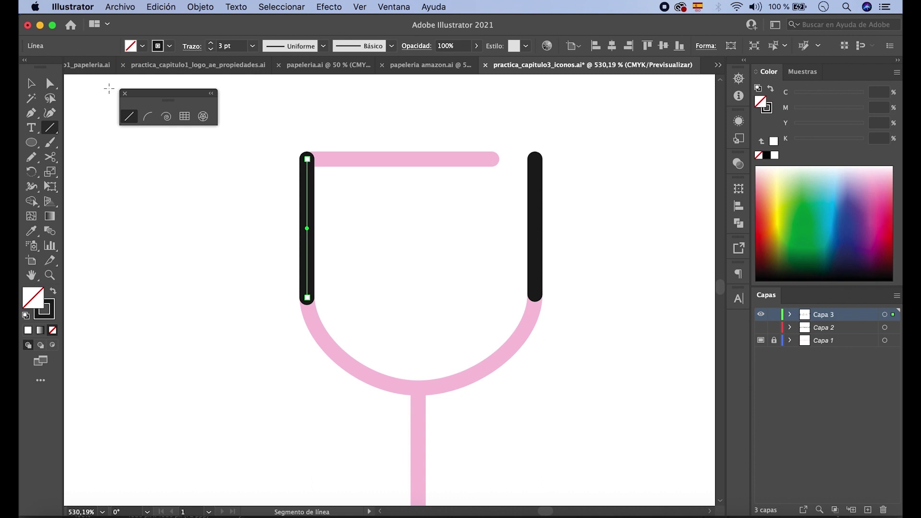
pyautogui.click(31, 83)
pyautogui.click(296, 131)
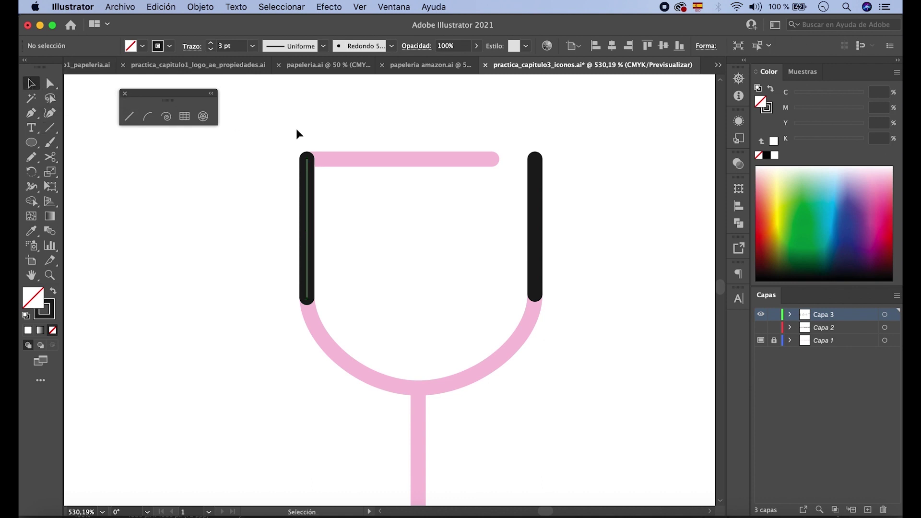
pyautogui.click(129, 117)
pyautogui.moveTo(307, 159); pyautogui.dragTo(491, 162)
# Trace the wine glass's horizontal base and its vertical stem, from the bowl's bottom centre to the base, with line segments.
pyautogui.scroll(-4, 427, 276)
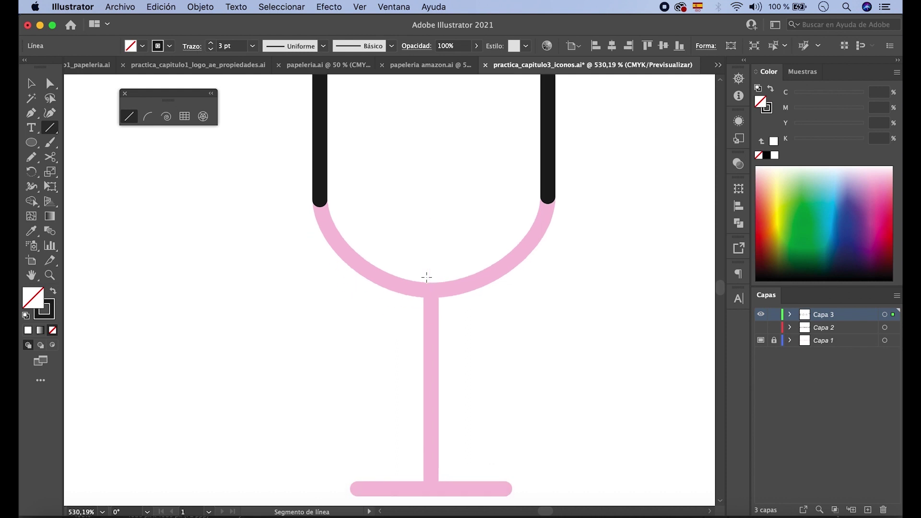
pyautogui.scroll(-2, 427, 276)
pyautogui.moveTo(350, 432); pyautogui.dragTo(498, 433)
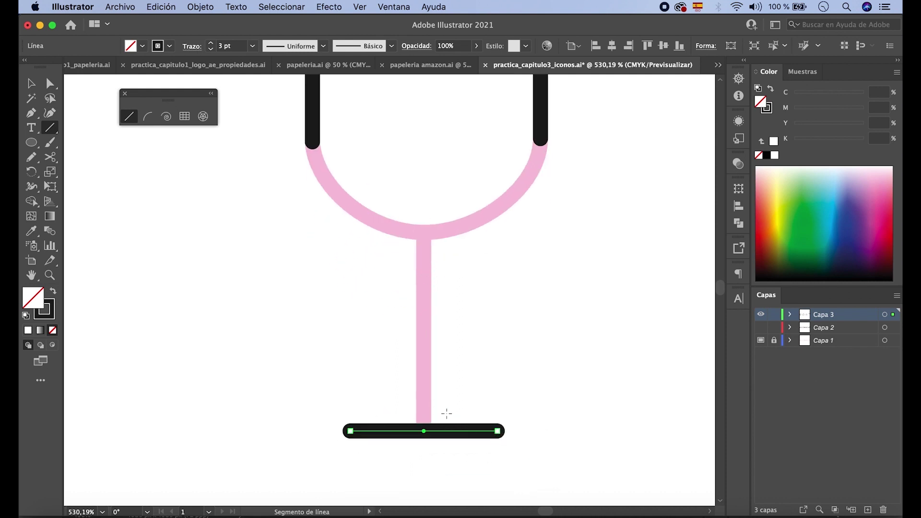
pyautogui.press('shift')
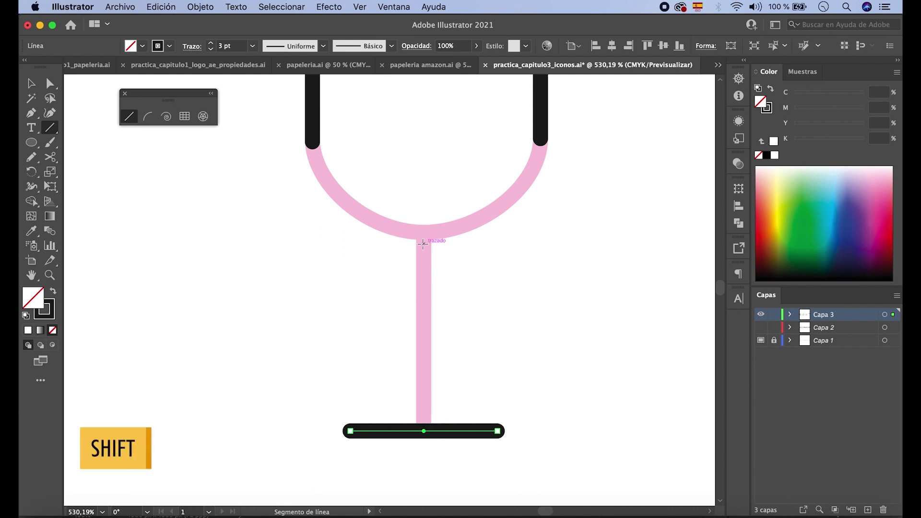
pyautogui.moveTo(423, 234); pyautogui.dragTo(430, 424)
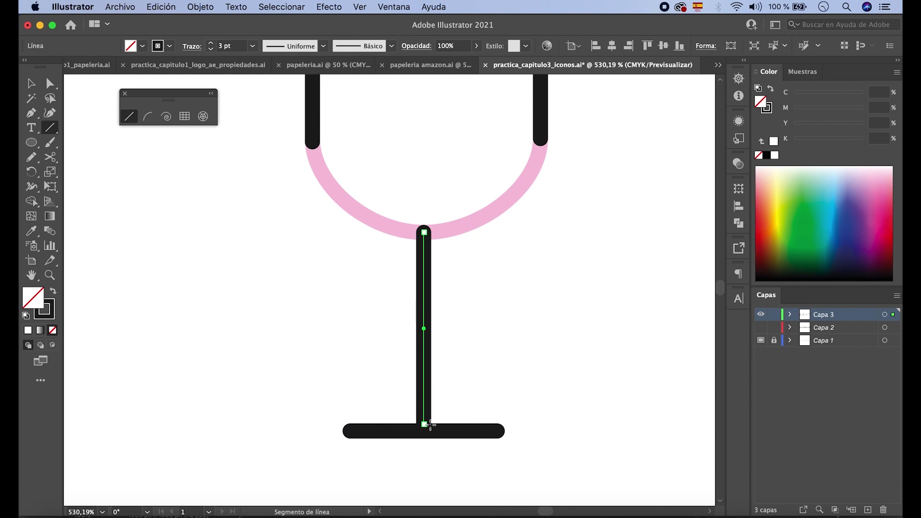
# Trace the wine glass's rounded bottom with two mirrored arcs, each about 7.8 mm wide and 6.4 mm tall, meeting at the stem.
pyautogui.scroll(5, 430, 425)
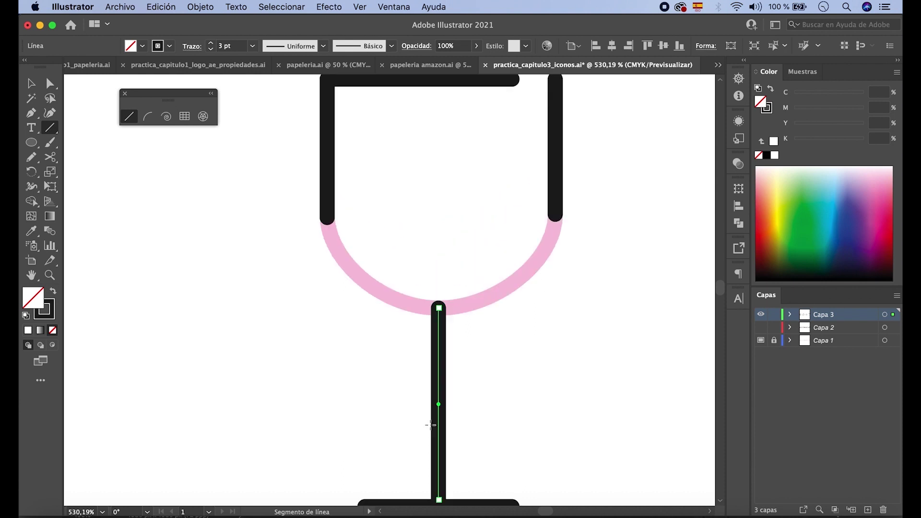
pyautogui.click(148, 116)
pyautogui.moveTo(295, 266); pyautogui.dragTo(407, 356)
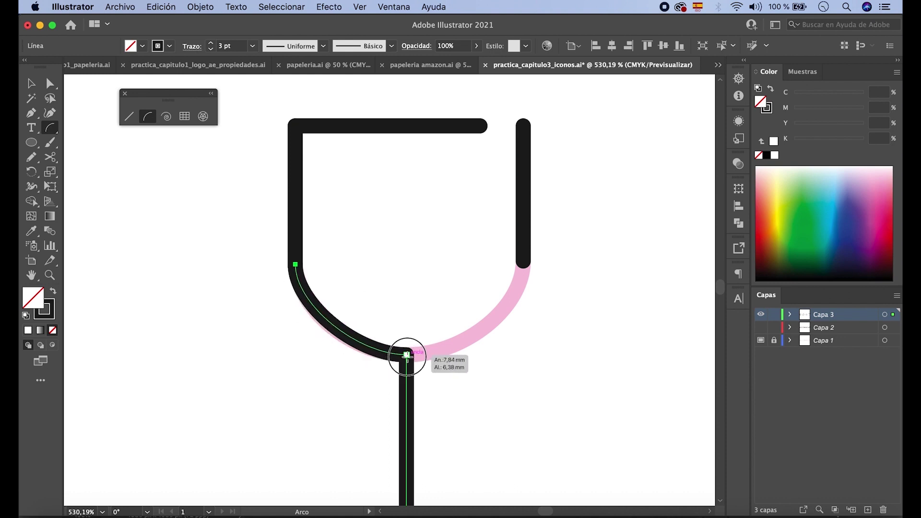
pyautogui.press('Up')
pyautogui.moveTo(407, 356); pyautogui.dragTo(522, 260)
pyautogui.press('x')
# Join the wine glass's left side to the rim at the upper corner and to the left bowl arc.
pyautogui.press('a')
pyautogui.moveTo(298, 126); pyautogui.dragTo(321, 150)
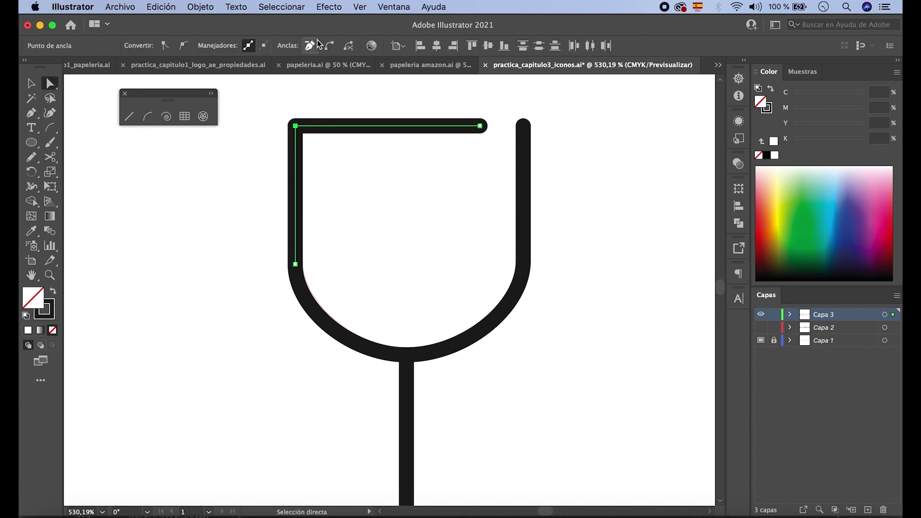
pyautogui.moveTo(283, 258); pyautogui.dragTo(322, 280)
pyautogui.click(329, 45)
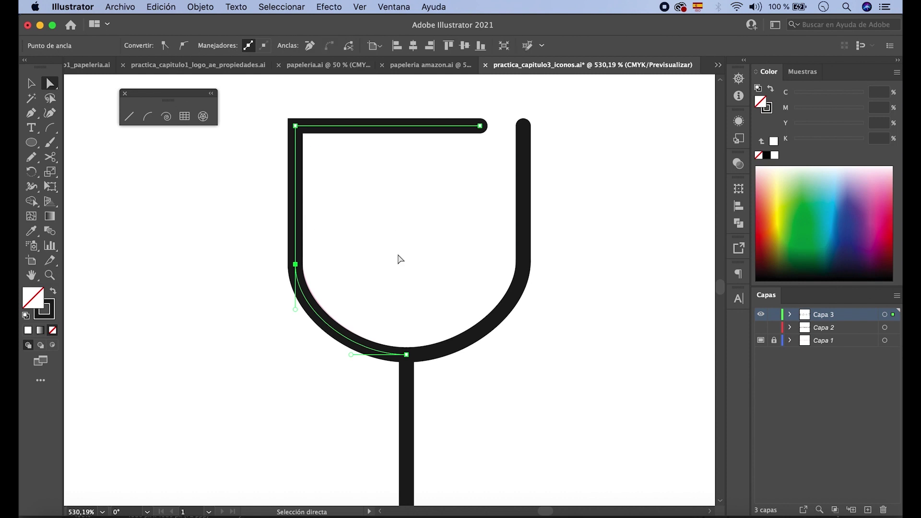
# Move the wine glass's stem aside to the right, clear of the anchors where the two bowl arcs meet.
pyautogui.moveTo(397, 342); pyautogui.dragTo(419, 374)
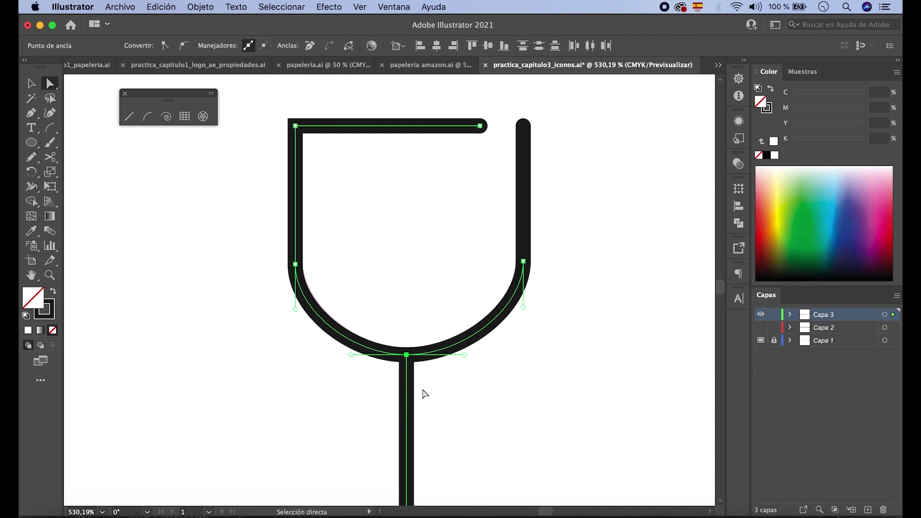
pyautogui.hscroll(5, 424, 393)
pyautogui.scroll(-1, 424, 393)
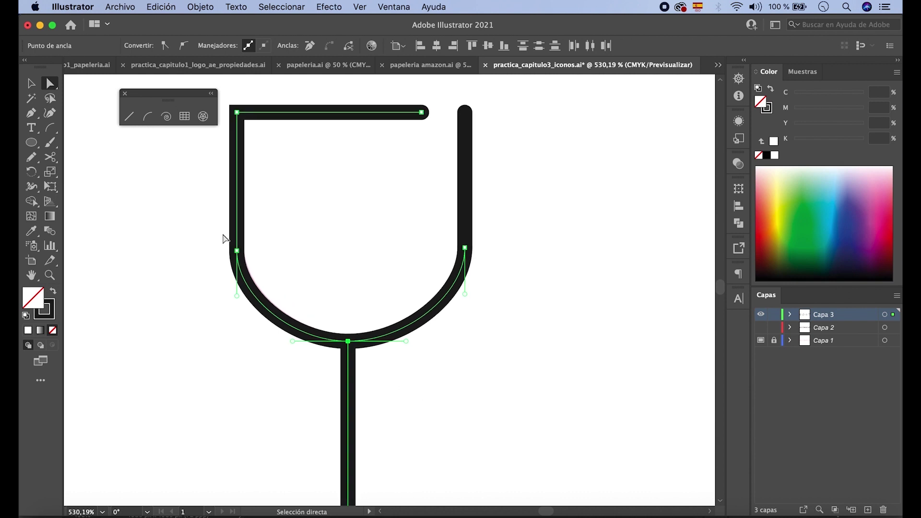
pyautogui.click(31, 85)
pyautogui.click(223, 347)
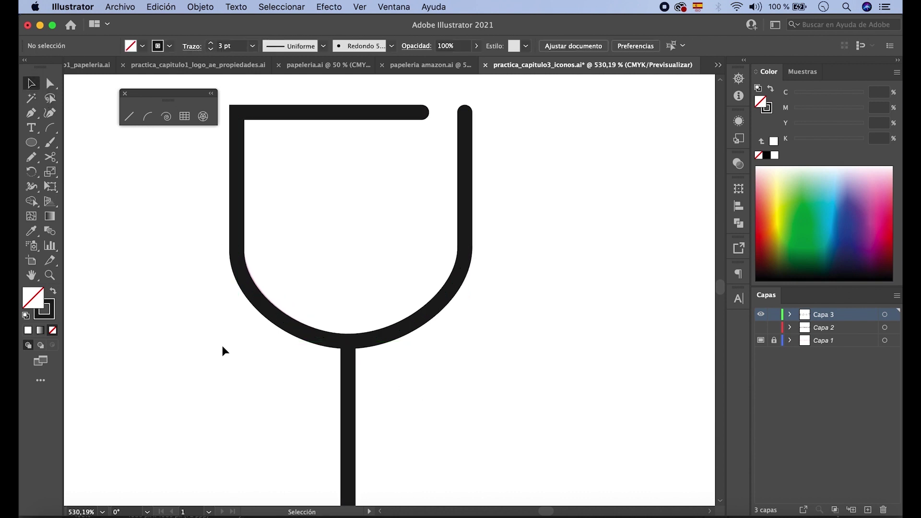
pyautogui.moveTo(352, 384); pyautogui.dragTo(400, 403)
pyautogui.click(344, 316)
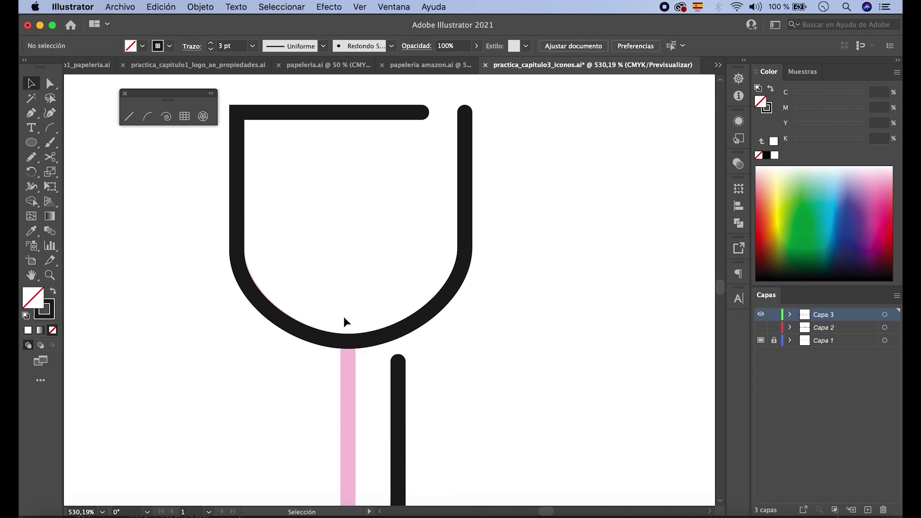
# Join the two bowl arcs at the bottom centre and the right arc to the wine glass's right side.
pyautogui.press('a')
pyautogui.moveTo(337, 312); pyautogui.dragTo(366, 366)
pyautogui.click(330, 47)
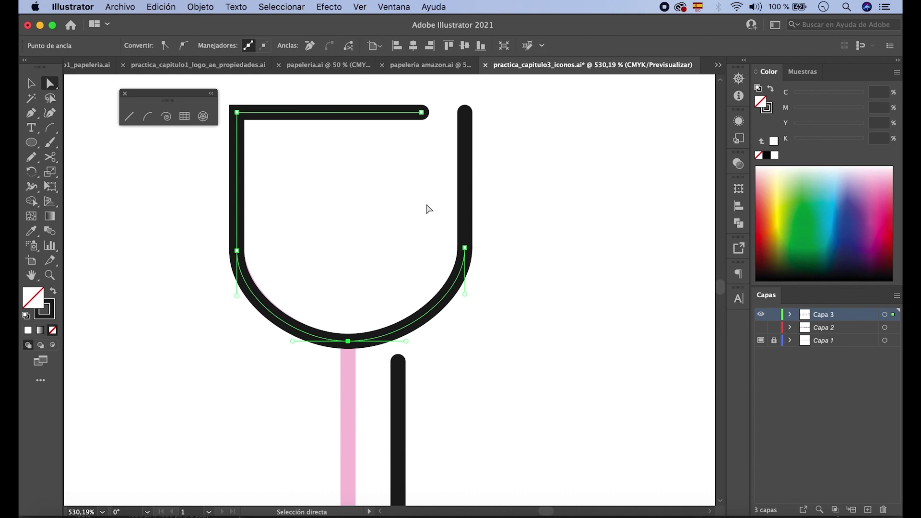
pyautogui.moveTo(442, 234); pyautogui.dragTo(479, 260)
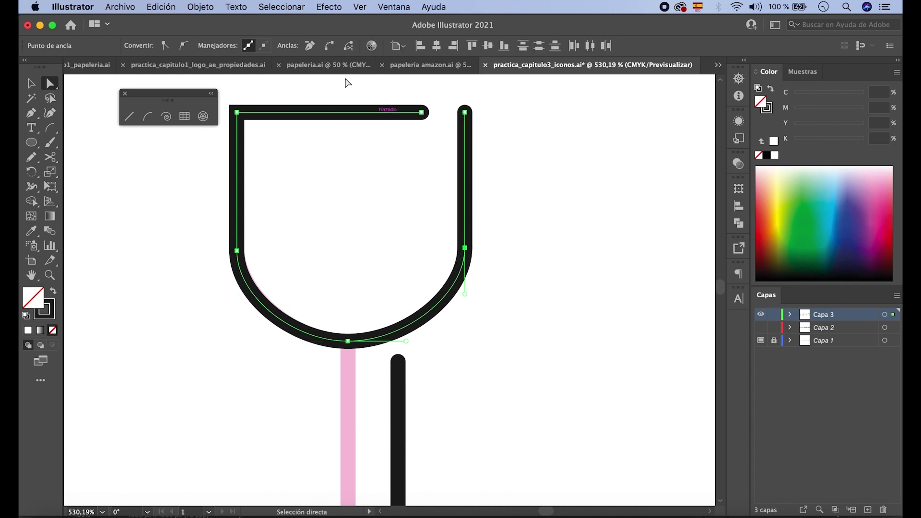
pyautogui.click(329, 48)
# Move the wine glass's stem back onto its pink guide between the bowl and the base.
pyautogui.click(31, 84)
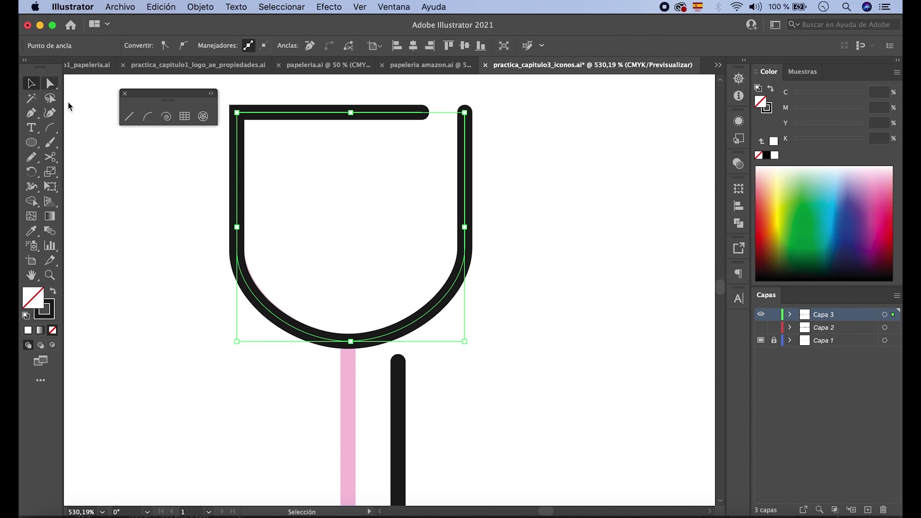
pyautogui.scroll(-5, 489, 401)
pyautogui.hscroll(-2, 489, 400)
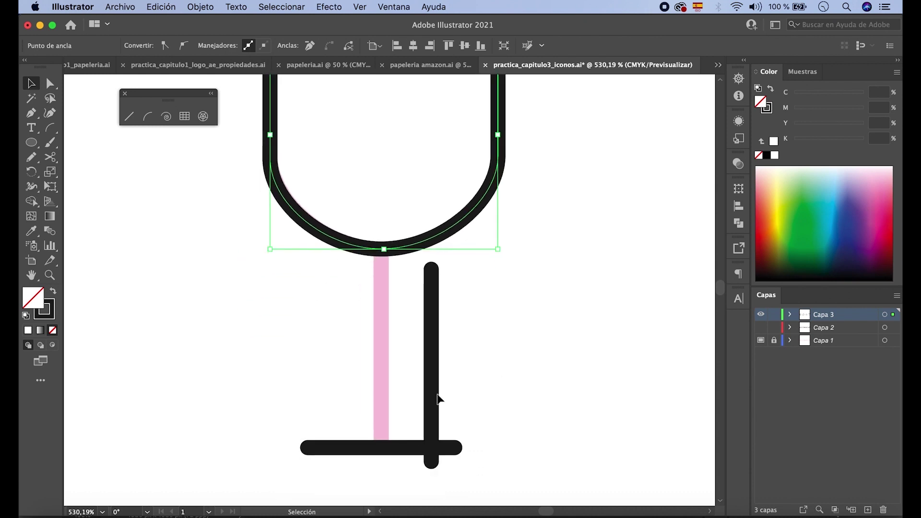
pyautogui.moveTo(433, 398); pyautogui.dragTo(384, 382)
pyautogui.click(462, 384)
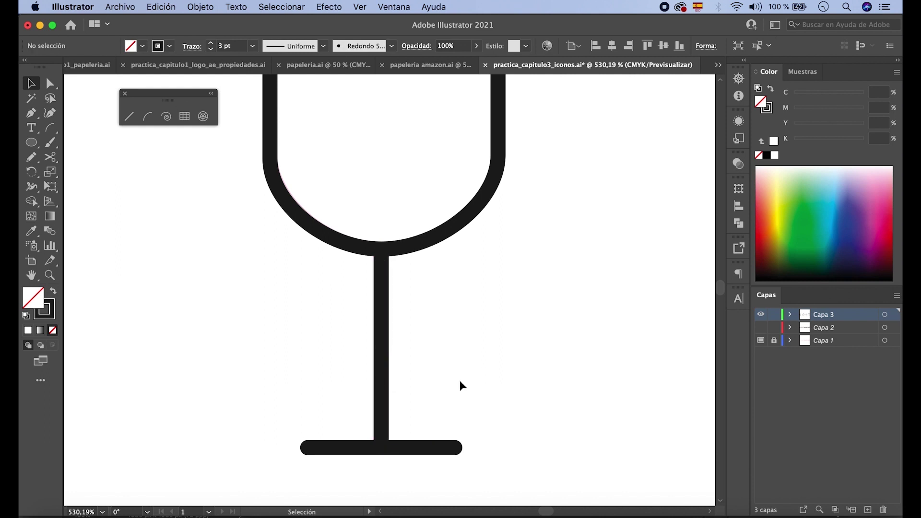
# Trace the cocktail glass's rim and its two slanted sides with line segments meeting at the bowl's bottom point.
pyautogui.press('z')
pyautogui.keyDown('alt'); pyautogui.click(461, 382); pyautogui.keyUp('alt')
pyautogui.scroll(5, 395, 221)
pyautogui.hscroll(2, 394, 221)
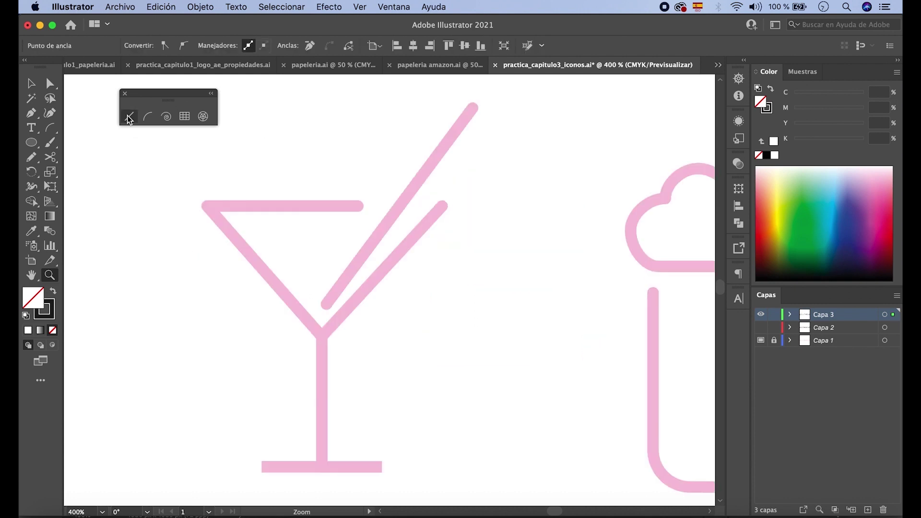
pyautogui.click(129, 116)
pyautogui.moveTo(358, 206)
pyautogui.mouseDown()
pyautogui.moveTo(205, 205)
pyautogui.moveTo(322, 337)
pyautogui.mouseUp()
pyautogui.press('super+shift+a')
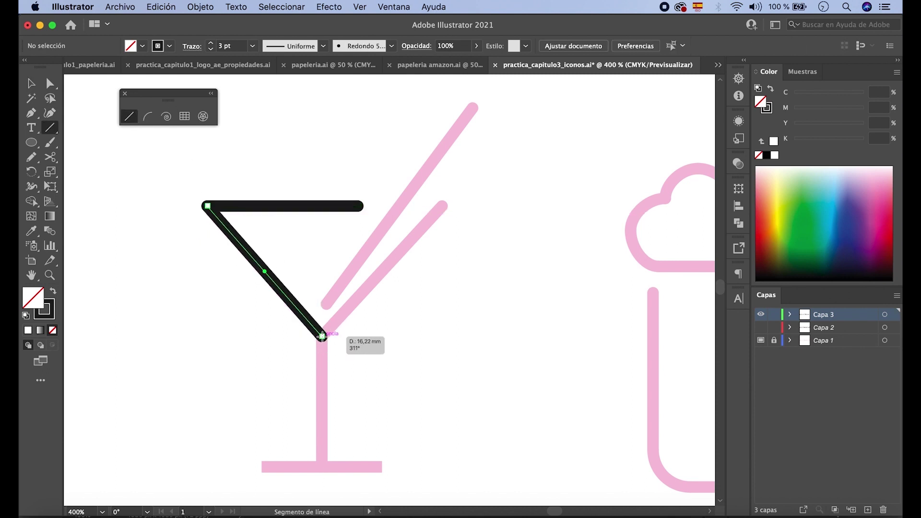
pyautogui.moveTo(442, 206); pyautogui.dragTo(321, 337)
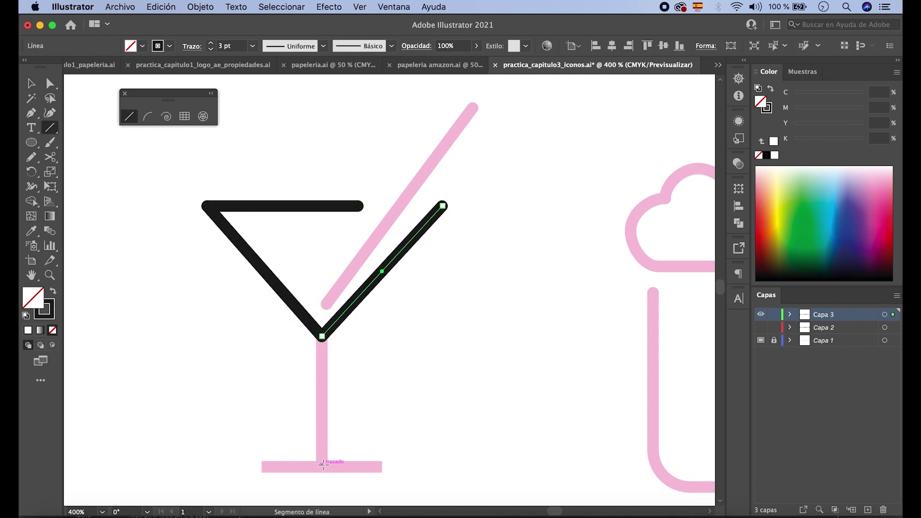
# Trace the cocktail glass's vertical stem, horizontal base and diagonal straw with line segments over the pink guide.
pyautogui.moveTo(321, 466); pyautogui.dragTo(322, 337)
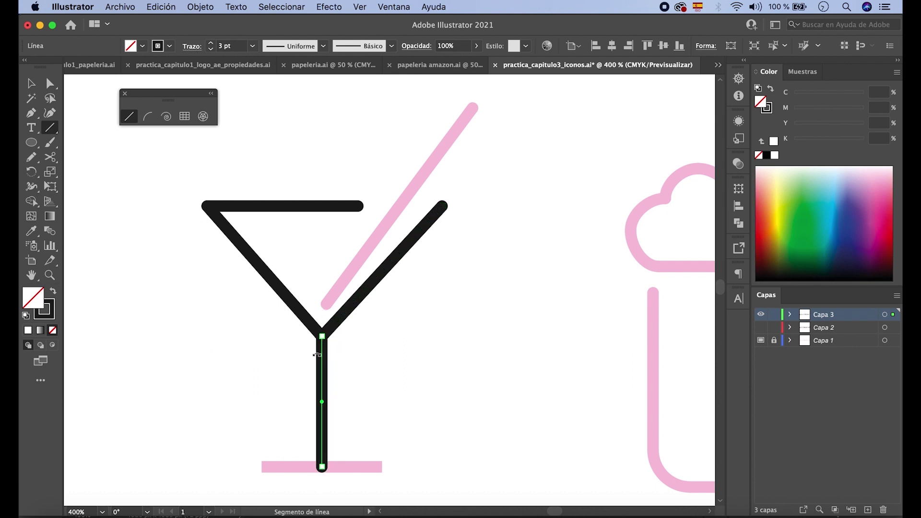
pyautogui.moveTo(265, 466); pyautogui.dragTo(383, 467)
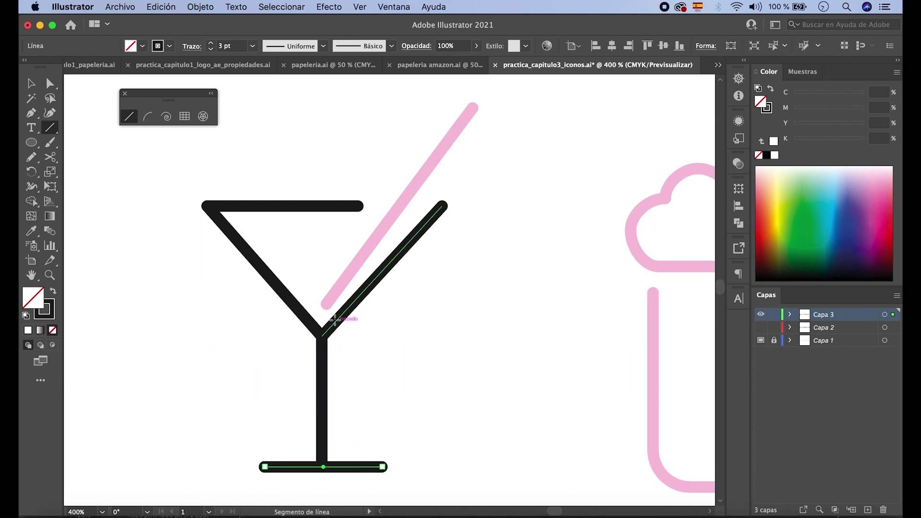
pyautogui.moveTo(326, 304); pyautogui.dragTo(473, 108)
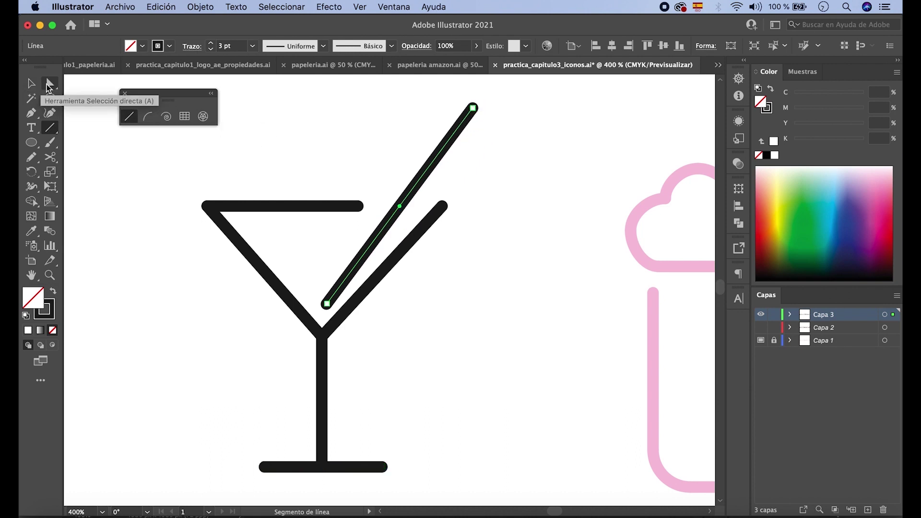
# Join the cocktail glass's rim and left slanted side at their shared upper-left corner.
pyautogui.click(50, 85)
pyautogui.moveTo(182, 198); pyautogui.dragTo(227, 217)
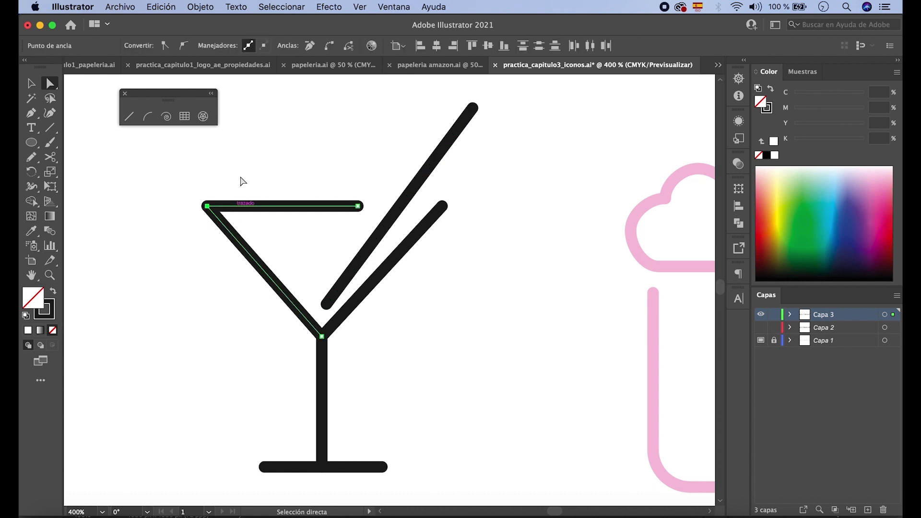
pyautogui.click(329, 45)
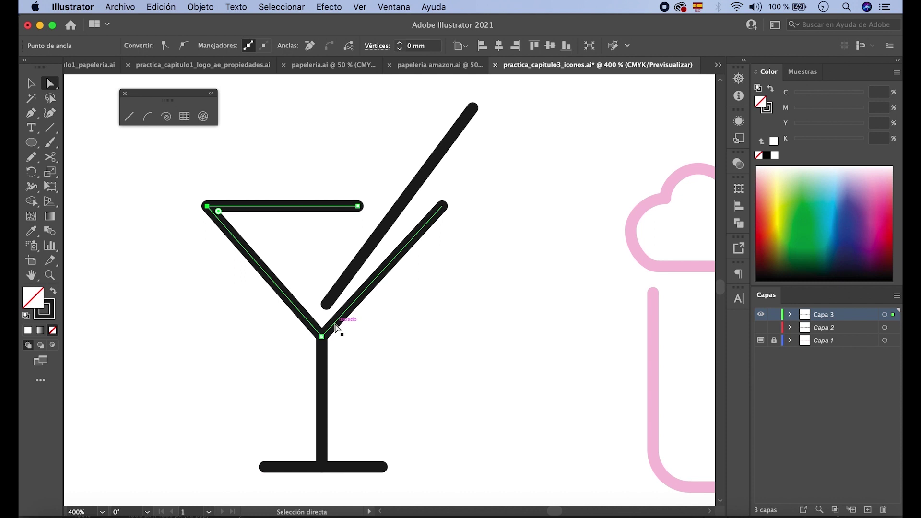
# Move the cocktail glass's stem aside and join the two slanted sides at the bowl's bottom point.
pyautogui.press('v')
pyautogui.moveTo(322, 377); pyautogui.dragTo(260, 377)
pyautogui.press('a')
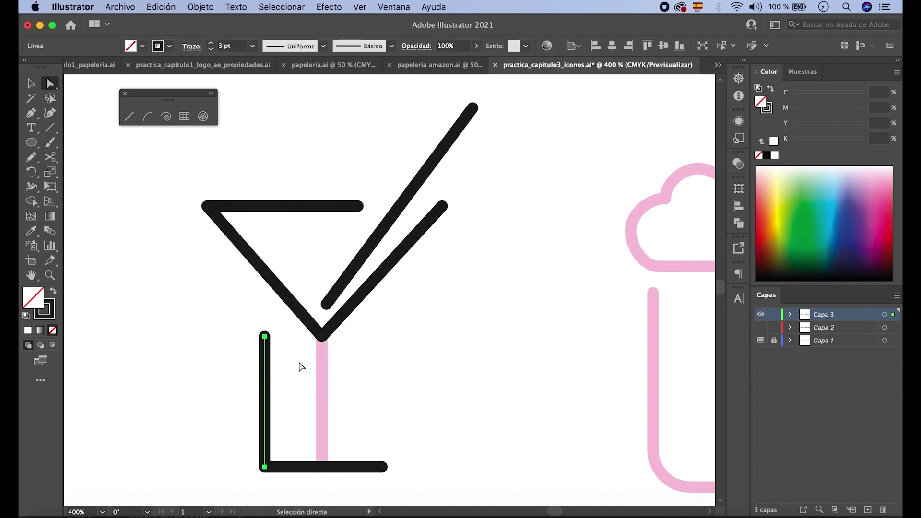
pyautogui.click(322, 337)
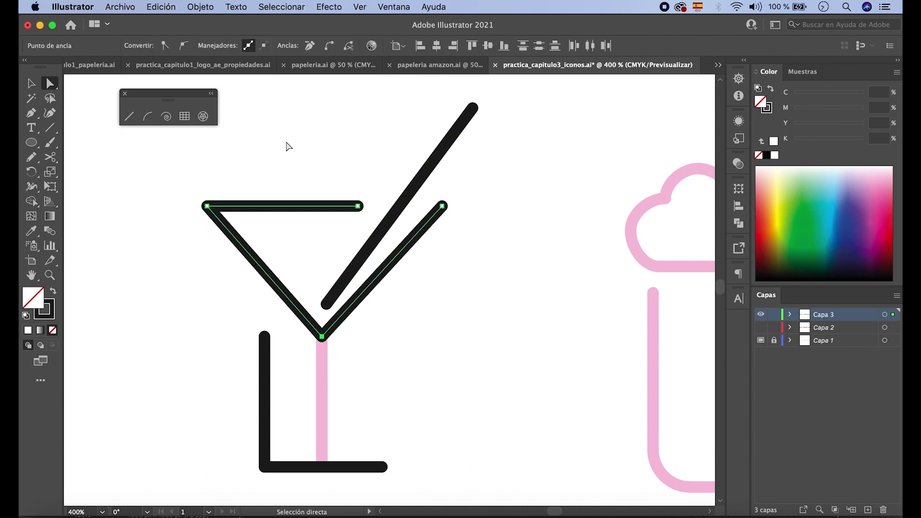
pyautogui.click(329, 45)
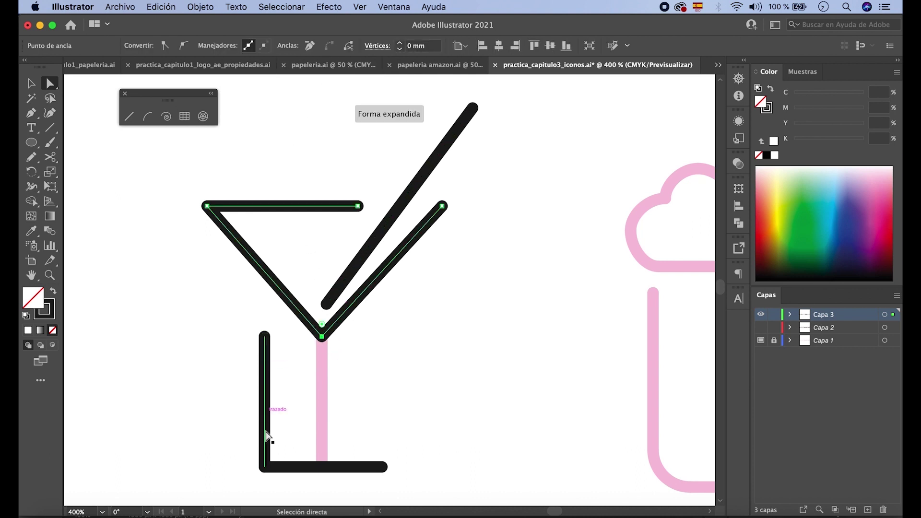
# Move the cocktail glass's stem back onto its pink guide between the bowl and the base.
pyautogui.click(133, 118)
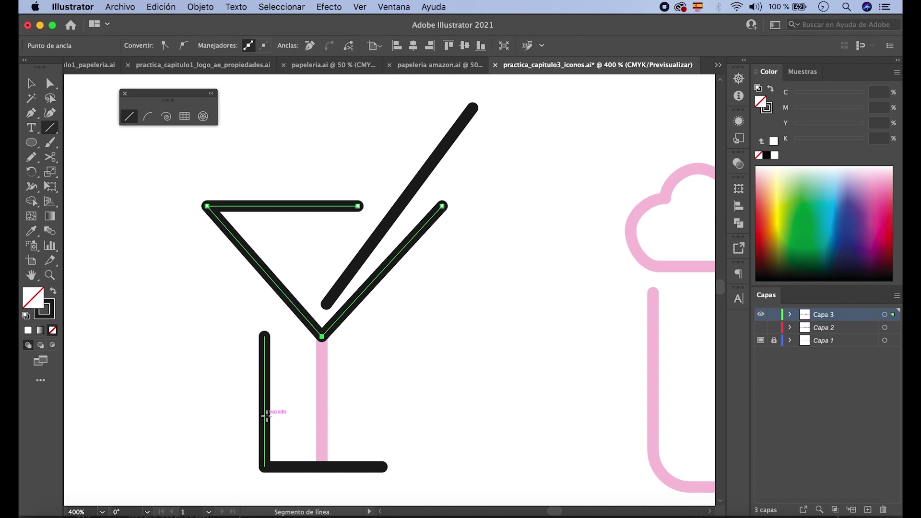
pyautogui.press('v')
pyautogui.moveTo(264, 411); pyautogui.dragTo(321, 412)
pyautogui.keyDown('shift'); pyautogui.click(334, 328); pyautogui.keyUp('shift')
pyautogui.keyDown('shift'); pyautogui.click(397, 258); pyautogui.keyUp('shift')
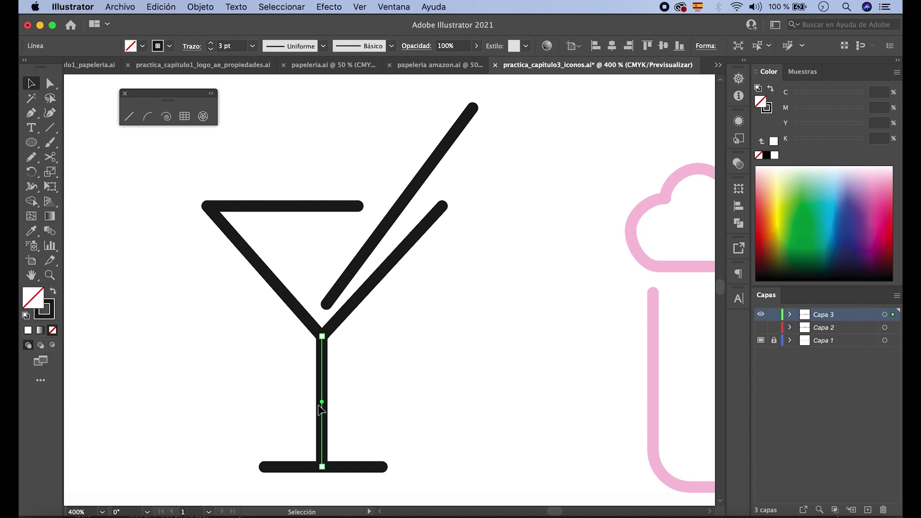
# Trace the beer foam's bottom edge and the mug's two vertical sides and base with line segments.
pyautogui.hscroll(10, 449, 404)
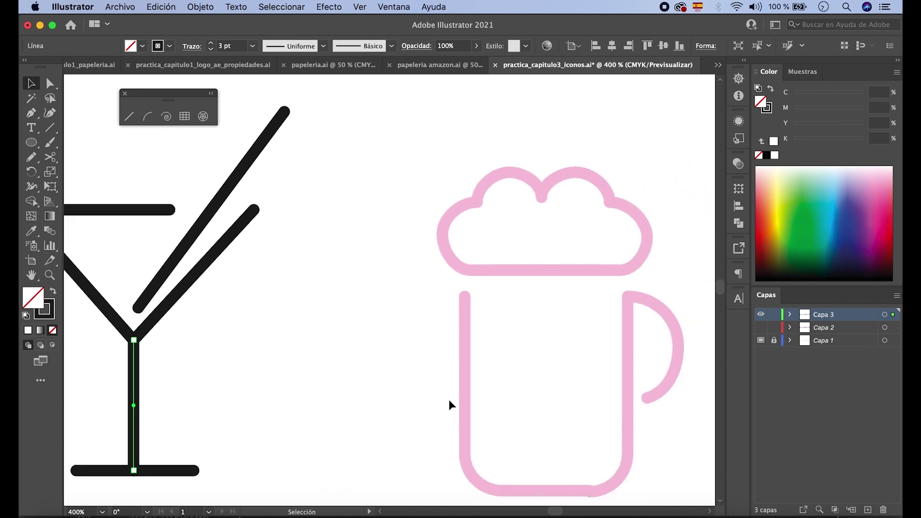
pyautogui.hscroll(3, 449, 405)
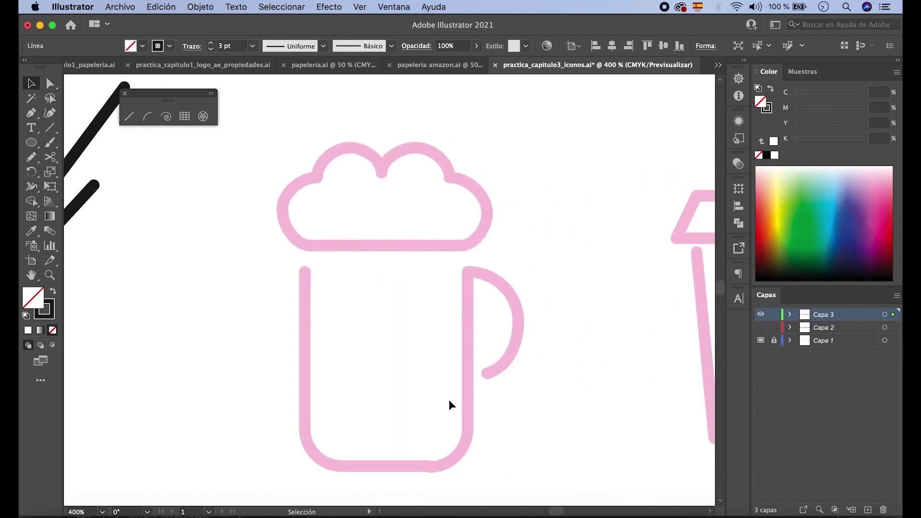
pyautogui.click(129, 116)
pyautogui.moveTo(310, 245); pyautogui.dragTo(465, 245)
pyautogui.moveTo(305, 272); pyautogui.dragTo(305, 433)
pyautogui.moveTo(468, 272); pyautogui.dragTo(473, 435)
pyautogui.moveTo(438, 466); pyautogui.dragTo(334, 465)
# Trace the beer foam's lobes, the mug's handle and its rounded lower corners with arcs over the pink guide.
pyautogui.click(148, 116)
pyautogui.moveTo(310, 245); pyautogui.dragTo(318, 177)
pyautogui.moveTo(318, 177); pyautogui.dragTo(487, 373)
pyautogui.moveTo(467, 436); pyautogui.dragTo(437, 466)
pyautogui.moveTo(306, 434)
pyautogui.mouseDown()
pyautogui.moveTo(304, 457)
pyautogui.moveTo(332, 466)
pyautogui.mouseUp()
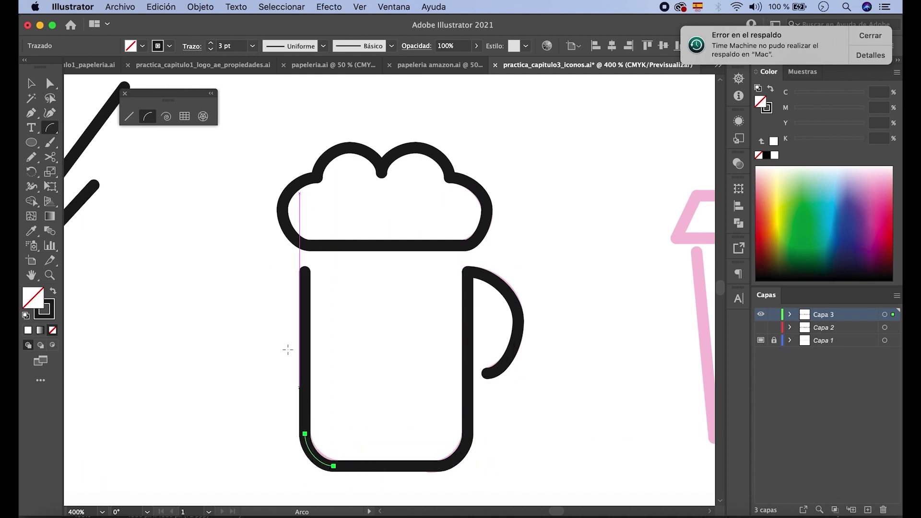
# Join the mug's lower-left corner arc to its left side and base using corner points (Vértice).
pyautogui.press('a')
pyautogui.moveTo(287, 424); pyautogui.dragTo(314, 441)
pyautogui.hotkey('ctrl', 'j')
pyautogui.click(439, 275)
pyautogui.moveTo(336, 486); pyautogui.dragTo(309, 461)
pyautogui.hotkey('ctrl', 'j')
pyautogui.press('Return')
# Join the mug's lower-right corner arc to the base and right side, and the right side to the handle, using corner points.
pyautogui.moveTo(456, 477); pyautogui.dragTo(438, 448)
pyautogui.hotkey('ctrl', 'j')
pyautogui.press('Return')
pyautogui.moveTo(488, 490); pyautogui.dragTo(446, 425)
pyautogui.hotkey('ctrl', 'j')
pyautogui.press('Return')
pyautogui.hotkey('ctrl', 'j')
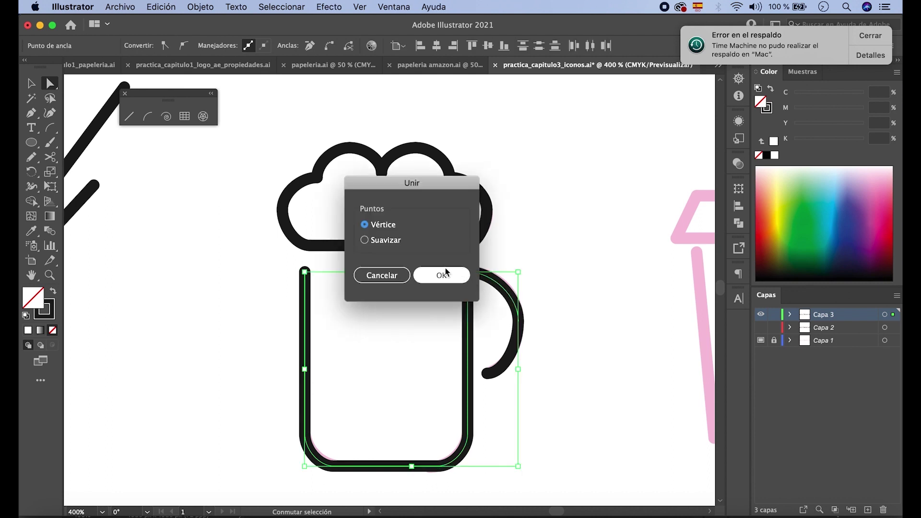
pyautogui.press('Return')
pyautogui.hotkey('ctrl', 'shift', 'alt', 'j')
pyautogui.press('Return')
# Join the arcs of the beer foam's left lobes at their shared endpoints using corner points.
pyautogui.moveTo(307, 163); pyautogui.dragTo(332, 191)
pyautogui.hotkey('ctrl', 'shift', 'alt', 'j')
pyautogui.click(429, 280)
pyautogui.moveTo(339, 134); pyautogui.dragTo(379, 178)
pyautogui.hotkey('ctrl', 'shift', 'alt', 'j')
pyautogui.click(425, 272)
pyautogui.click(392, 192)
pyautogui.hotkey('ctrl', 'shift', 'alt', 'j')
pyautogui.click(428, 275)
# Join the beer foam's right lobes and connect both outer lobes to the straight bottom edge using corner points.
pyautogui.keyDown('shift'); pyautogui.click(423, 169); pyautogui.keyUp('shift')
pyautogui.hotkey('ctrl', 'shift', 'alt', 'j')
pyautogui.press('Return')
pyautogui.moveTo(485, 150); pyautogui.dragTo(434, 199)
pyautogui.hotkey('ctrl', 'shift', 'alt', 'j')
pyautogui.press('Return')
pyautogui.moveTo(525, 187); pyautogui.dragTo(454, 240)
pyautogui.hotkey('ctrl', 'shift', 'alt', 'j')
pyautogui.press('Return')
pyautogui.hotkey('ctrl', 'shift', 'alt', 'j')
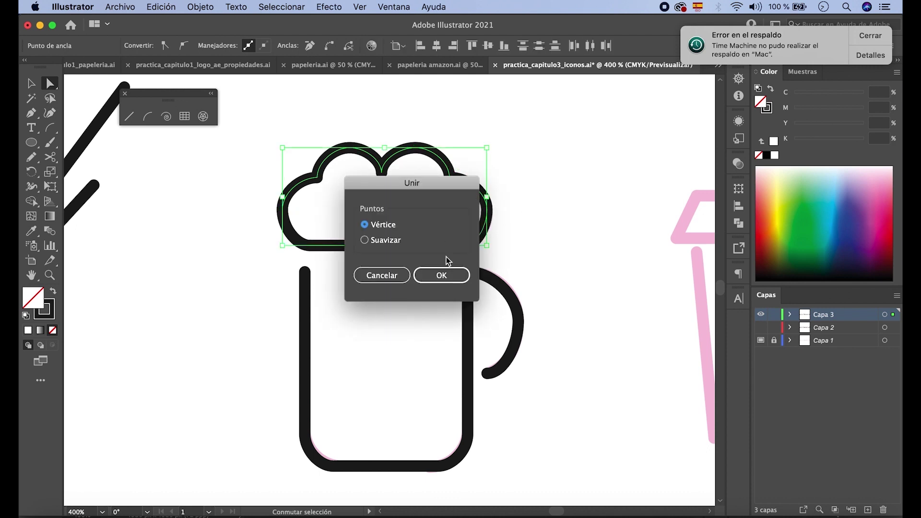
pyautogui.click(443, 271)
pyautogui.moveTo(300, 259); pyautogui.dragTo(322, 239)
pyautogui.hotkey('ctrl', 'shift', 'alt', 'j')
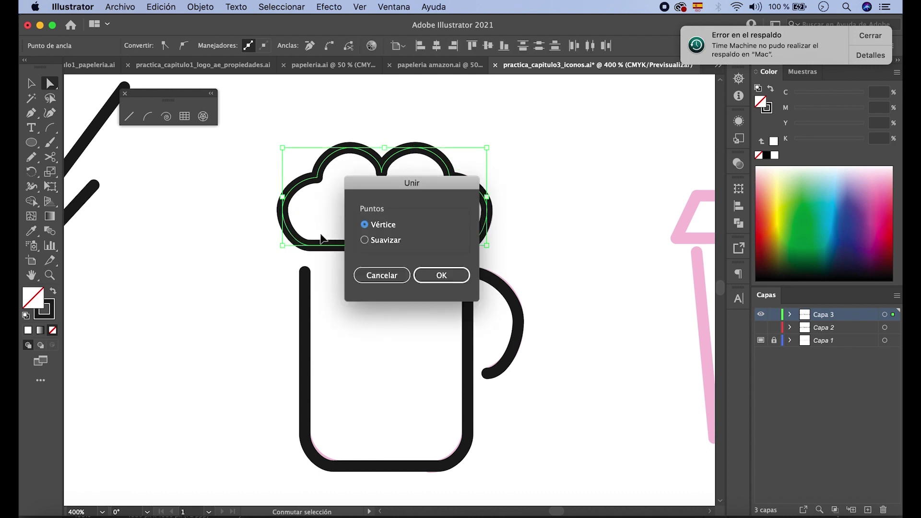
pyautogui.click(441, 275)
pyautogui.press('v')
pyautogui.click(511, 272)
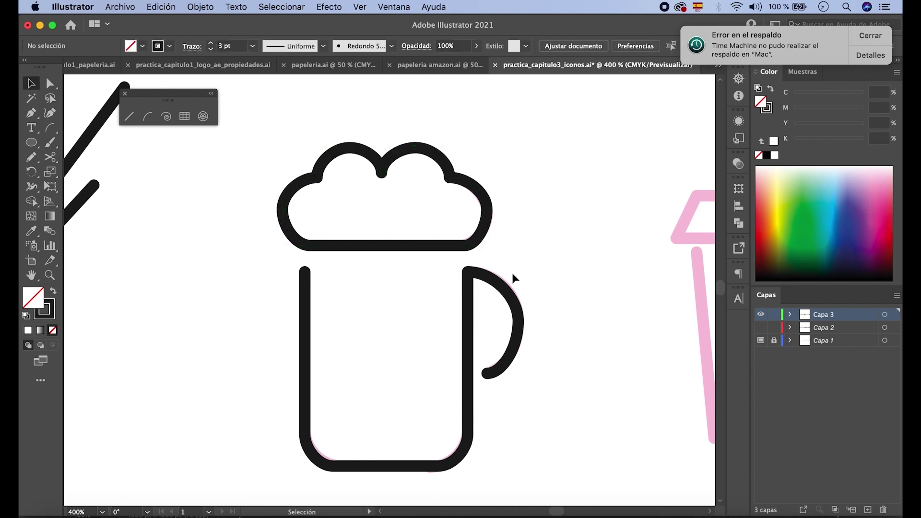
# Trace the takeaway cup's sides, base and trapezoidal lid with line segments over the pink guide, keeping the gap in the lid's upper edge.
pyautogui.hscroll(10, 512, 273)
pyautogui.hscroll(3, 510, 278)
pyautogui.scroll(2, 509, 278)
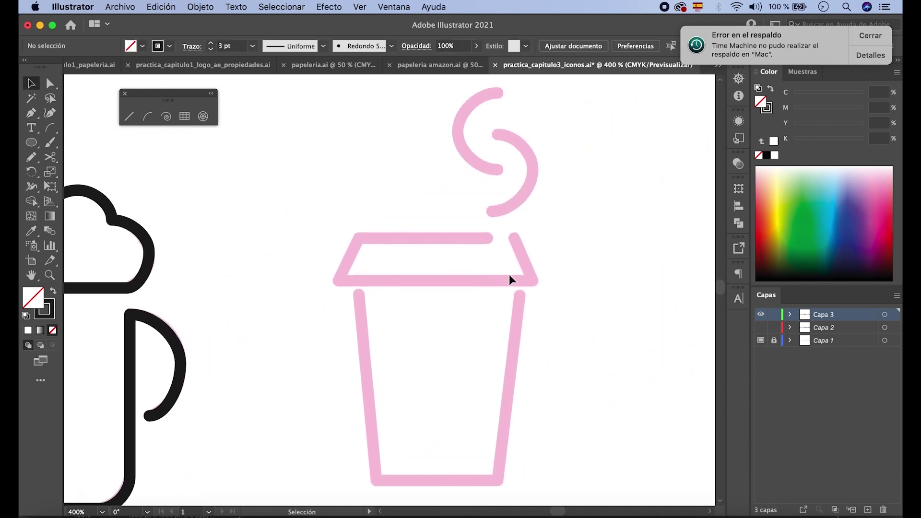
pyautogui.click(129, 116)
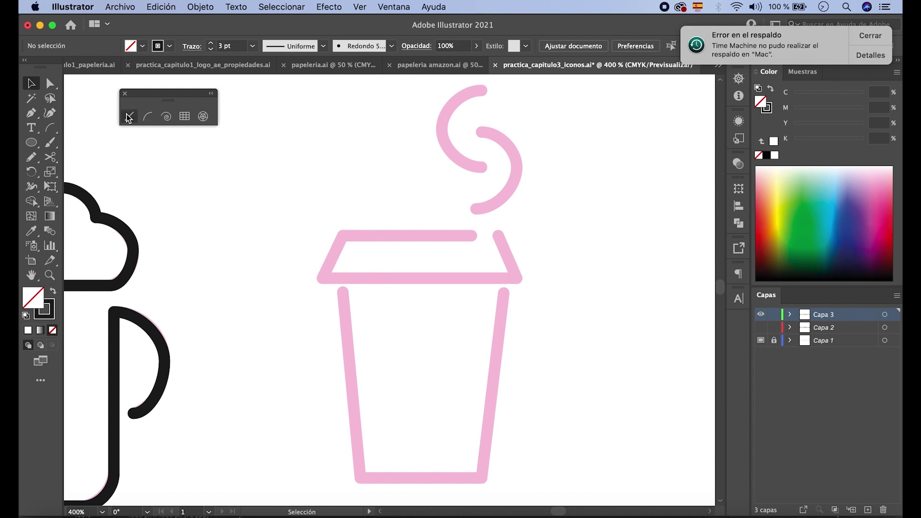
pyautogui.moveTo(343, 291)
pyautogui.mouseDown()
pyautogui.moveTo(360, 478)
pyautogui.moveTo(482, 477)
pyautogui.mouseUp()
pyautogui.moveTo(504, 293); pyautogui.dragTo(482, 477)
pyautogui.moveTo(472, 236); pyautogui.dragTo(342, 235)
pyautogui.moveTo(322, 277); pyautogui.dragTo(512, 277)
pyautogui.press('super+shift+a')
pyautogui.moveTo(499, 235); pyautogui.dragTo(516, 278)
# Trace the two curved steam strokes above the takeaway cup with arcs.
pyautogui.click(148, 116)
pyautogui.moveTo(481, 89); pyautogui.dragTo(482, 167)
pyautogui.moveTo(482, 132); pyautogui.dragTo(476, 208)
# Join the takeaway cup lid's line segments at its upper-left and two lower corners.
pyautogui.press('a')
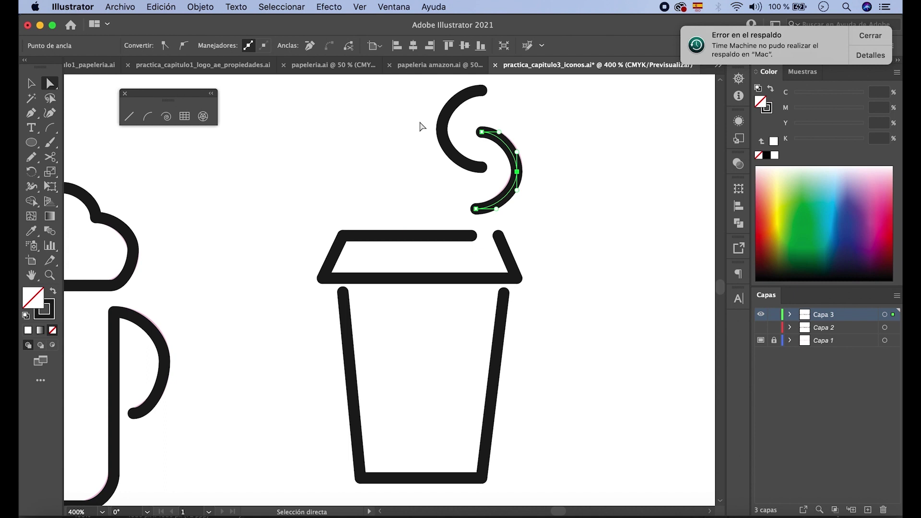
pyautogui.click(445, 144)
pyautogui.moveTo(334, 219); pyautogui.dragTo(356, 255)
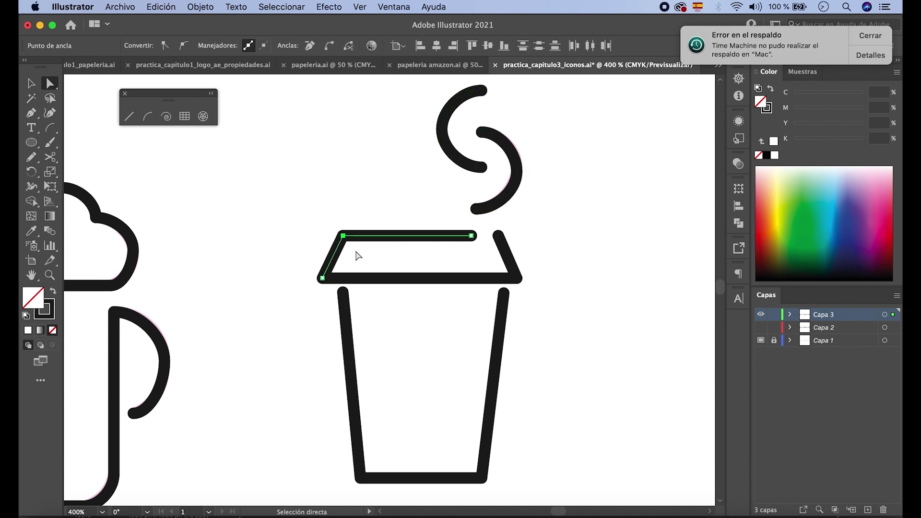
pyautogui.click(330, 46)
pyautogui.click(334, 287)
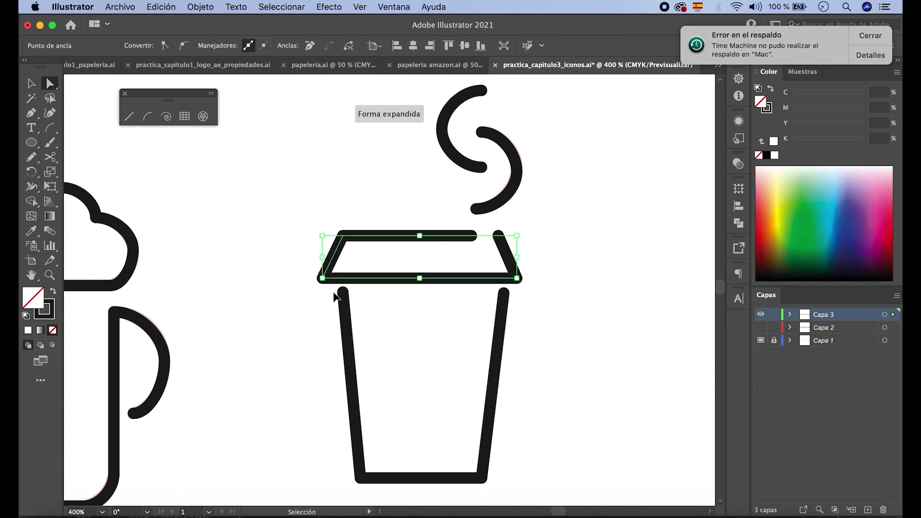
pyautogui.click(508, 282)
# Join the takeaway cup body's sides to its base at both lower corners.
pyautogui.moveTo(495, 466); pyautogui.dragTo(465, 495)
pyautogui.press('super+j')
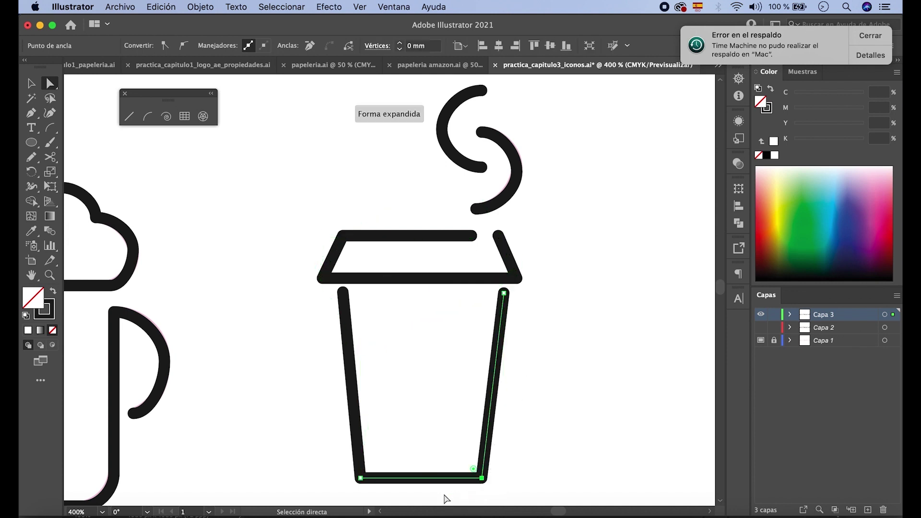
pyautogui.moveTo(338, 458); pyautogui.dragTo(370, 489)
pyautogui.press('super+j')
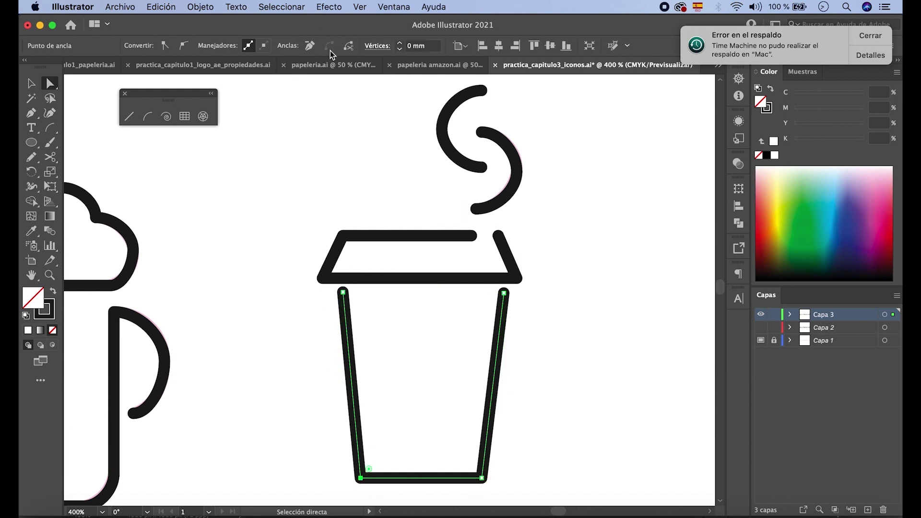
pyautogui.hscroll(5, 383, 215)
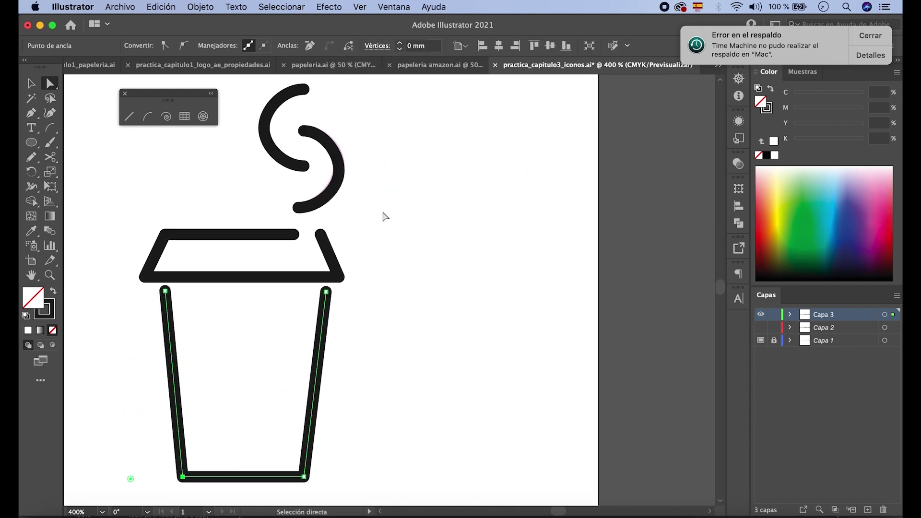
pyautogui.press('z')
pyautogui.keyDown('alt'); pyautogui.click(383, 212); pyautogui.keyUp('alt')
pyautogui.keyDown('alt'); pyautogui.click(278, 303); pyautogui.keyUp('alt')
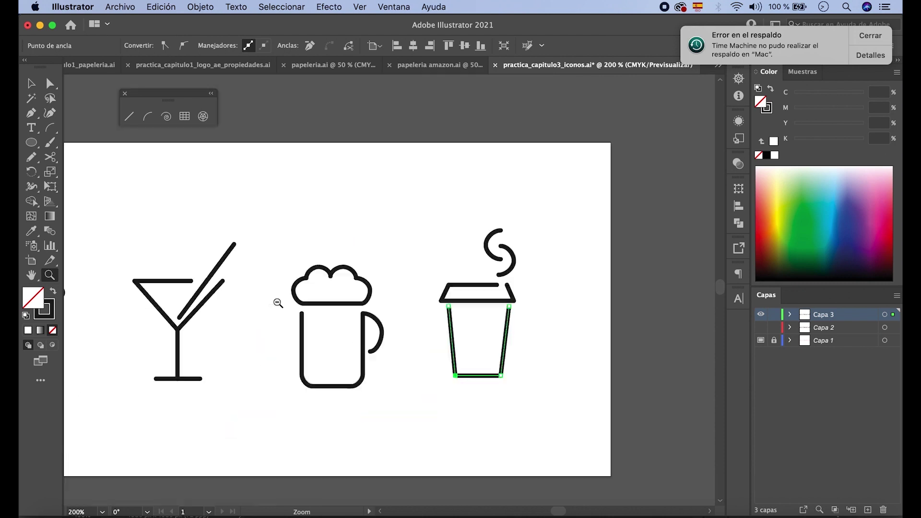
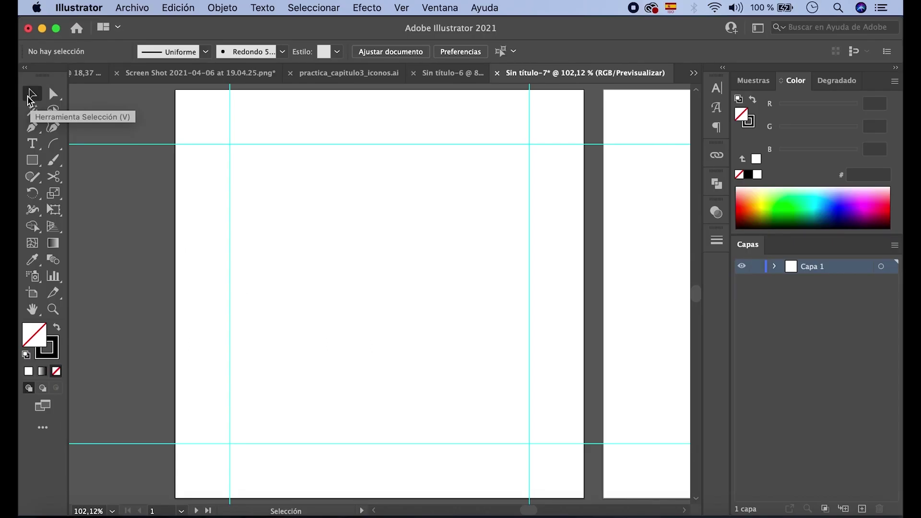
# Detach the rectangle and other shape tools as a floating toolbar and place it over the upper part of the artboard.
pyautogui.click(38, 166)
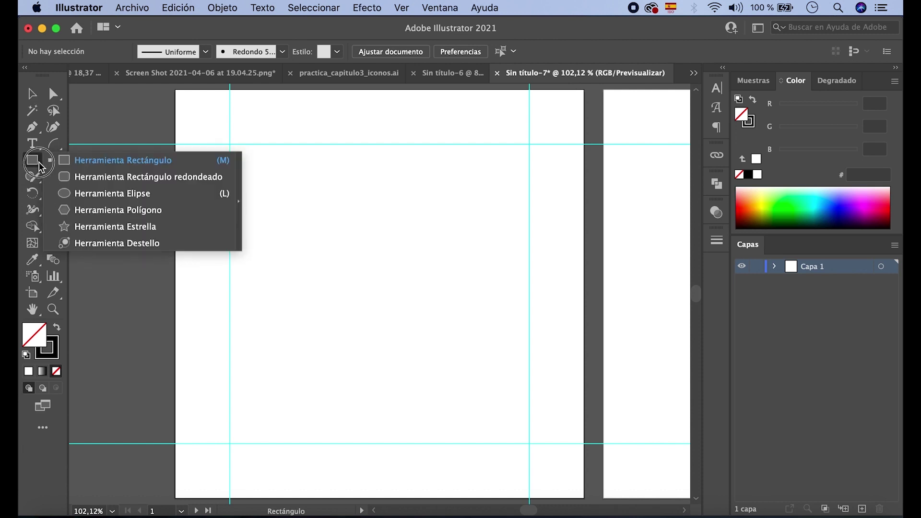
pyautogui.moveTo(38, 166); pyautogui.dragTo(239, 230)
pyautogui.moveTo(114, 171); pyautogui.dragTo(395, 109)
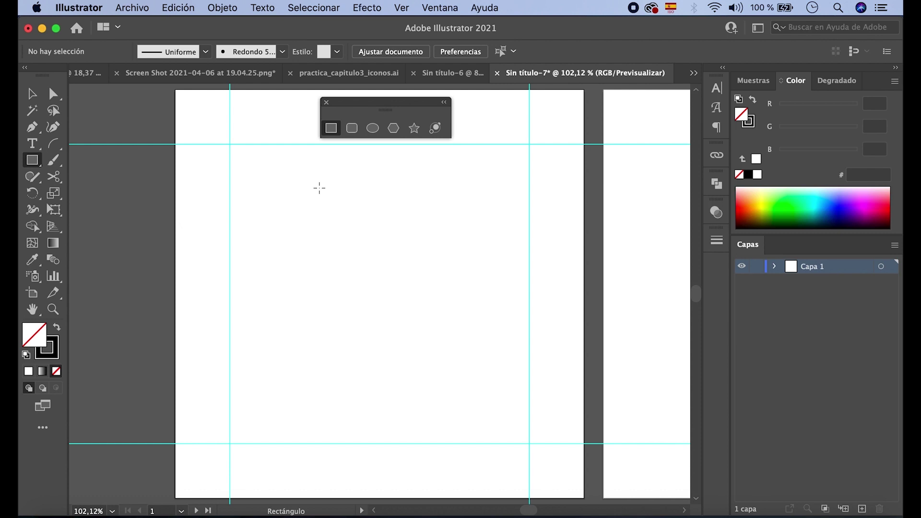
# Start a rectangle by numeric size on the artboard, setting its width and height to 50 mm.
pyautogui.click(344, 242)
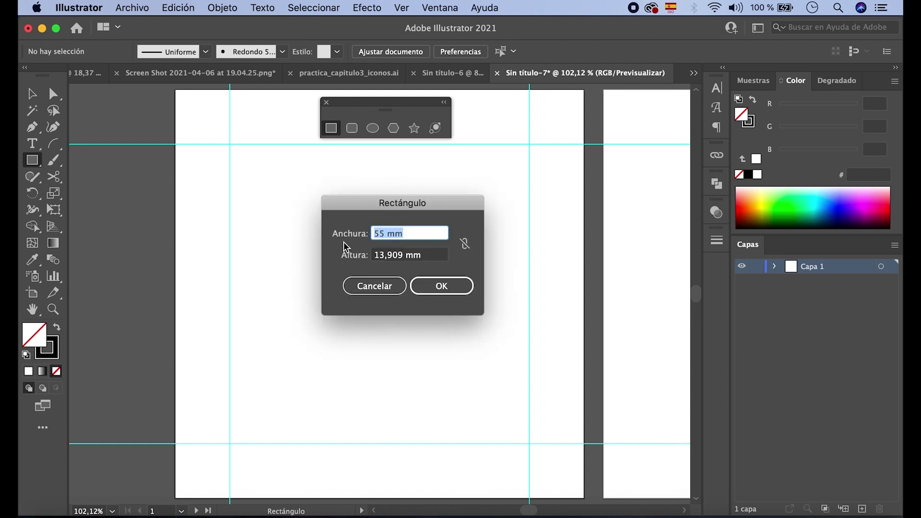
pyautogui.write('5')
pyautogui.press('Tab')
pyautogui.write('50')
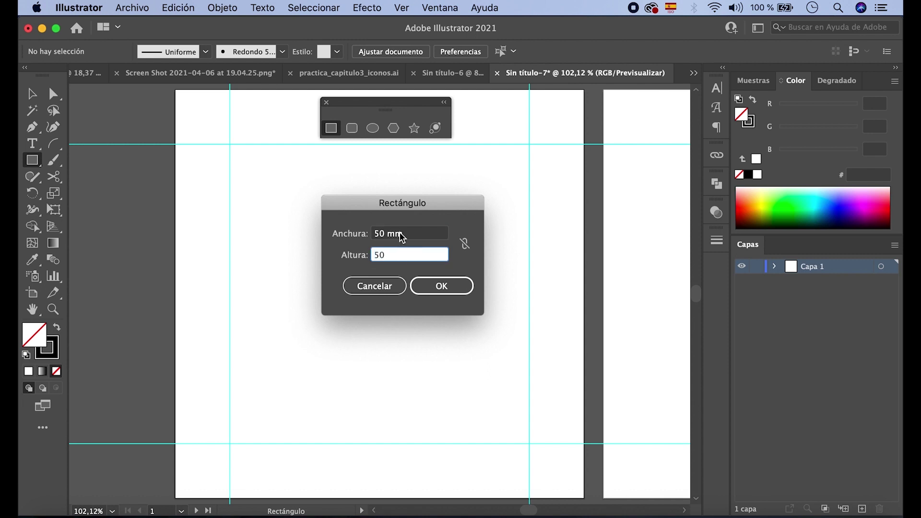
# Link the rectangle's width and height proportions and set both dimensions to 20 mm.
pyautogui.press('Tab')
pyautogui.click(464, 244)
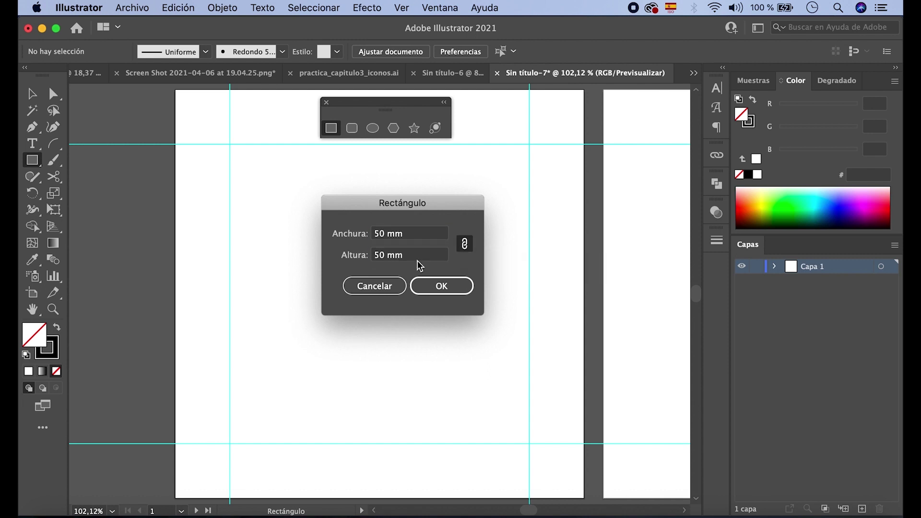
pyautogui.doubleClick(381, 234)
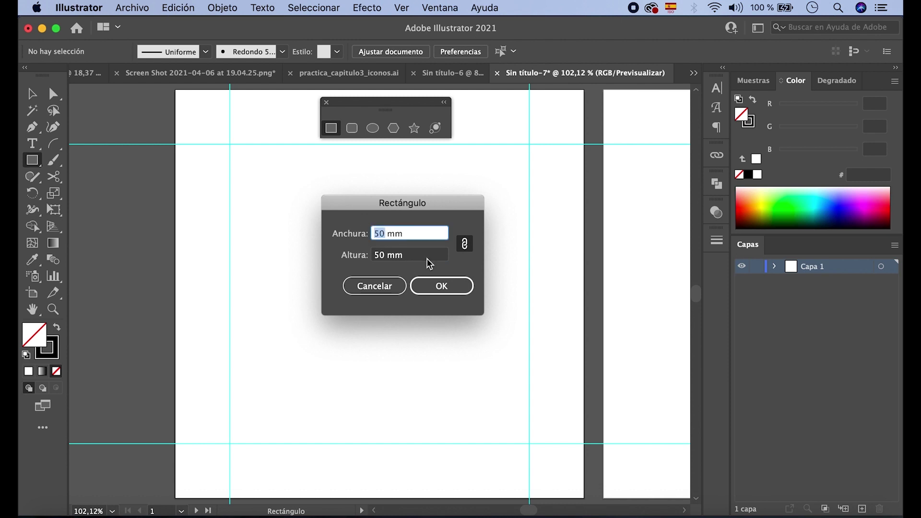
pyautogui.write('20')
# Create a rectangle 50 mm wide and 20 mm high with unlinked proportions, and delete it.
pyautogui.click(463, 245)
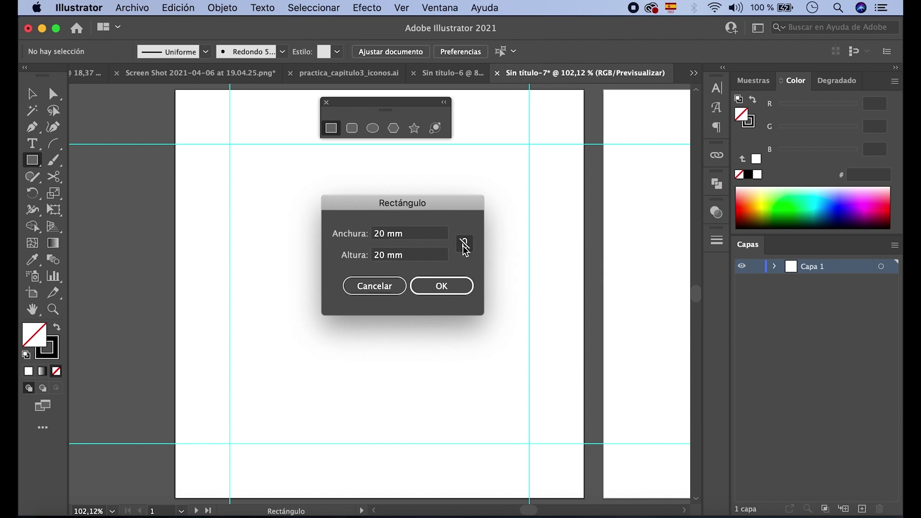
pyautogui.doubleClick(389, 238)
pyautogui.write('50')
pyautogui.click(383, 261)
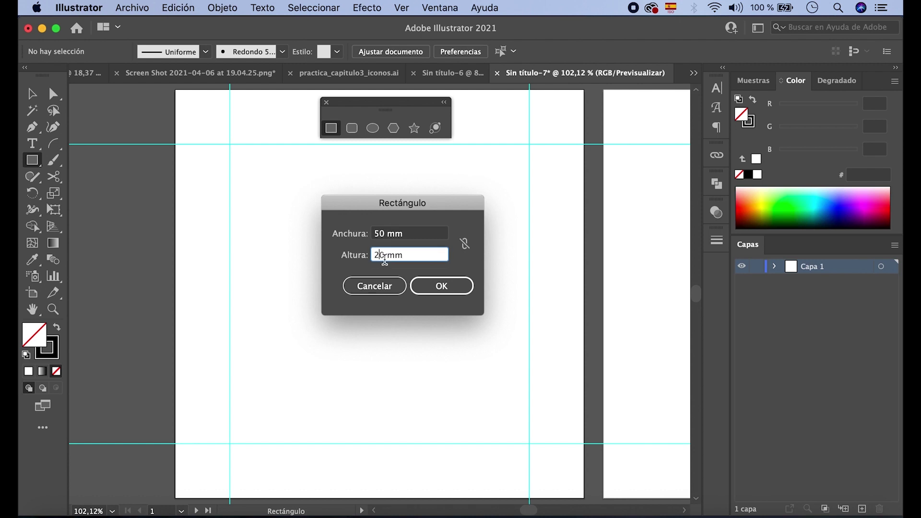
pyautogui.click(446, 291)
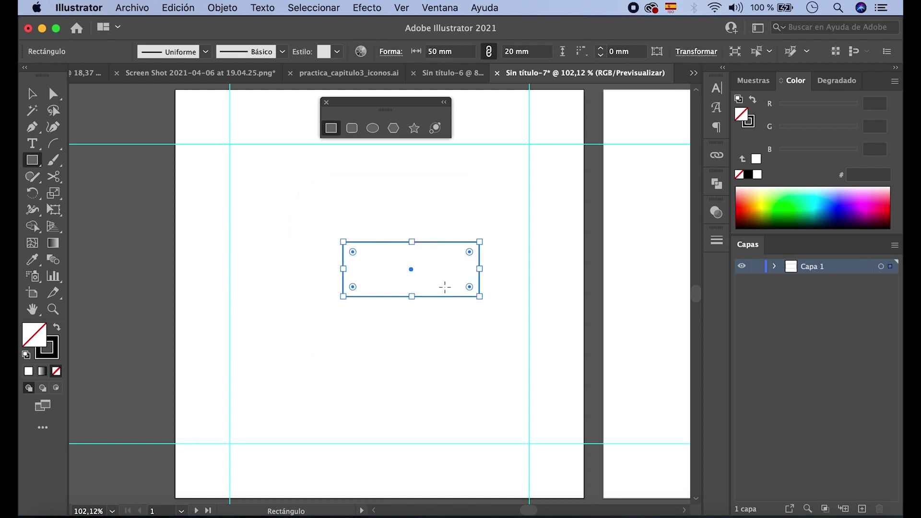
pyautogui.click(37, 97)
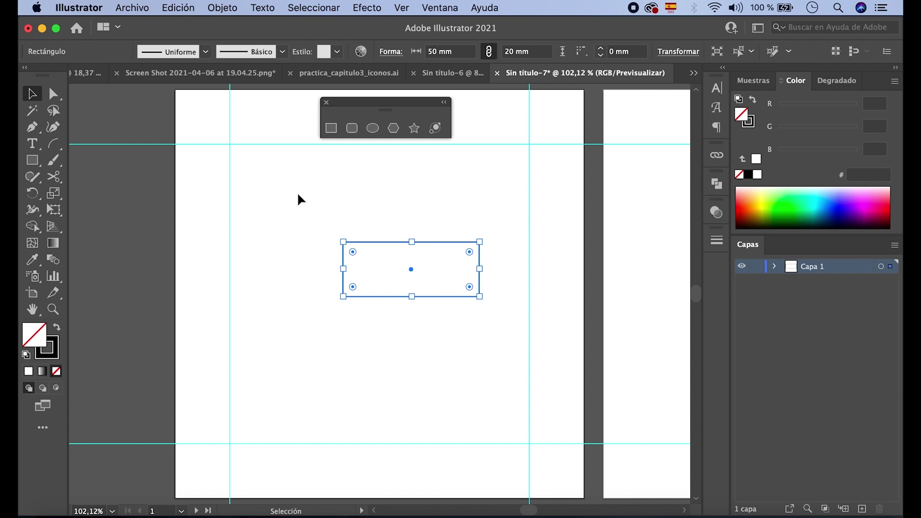
pyautogui.press('Delete')
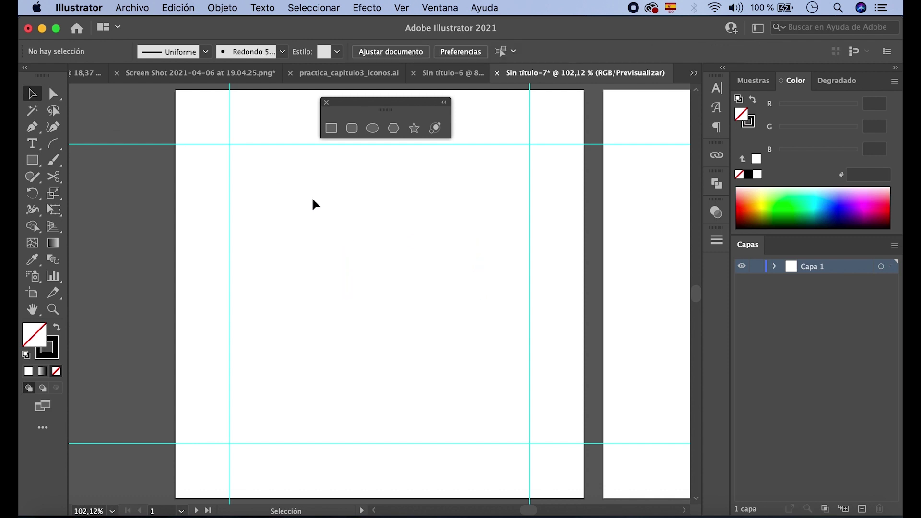
# Draw a nearly square rectangle freehand, about 52 mm wide and 52 mm high, inside the artboard's guides.
pyautogui.click(330, 128)
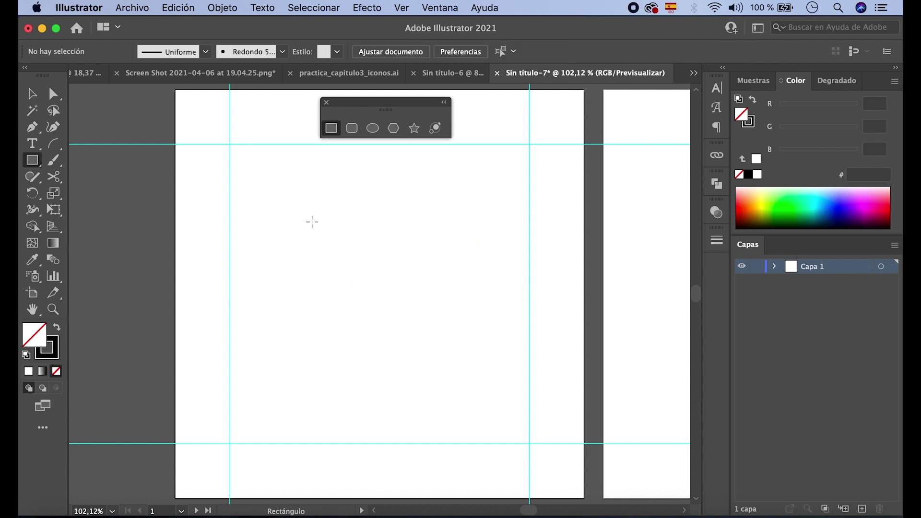
pyautogui.moveTo(301, 217)
pyautogui.mouseDown()
pyautogui.moveTo(466, 310)
pyautogui.moveTo(454, 348)
pyautogui.moveTo(472, 363)
pyautogui.moveTo(314, 234)
pyautogui.moveTo(401, 296)
pyautogui.moveTo(328, 249)
pyautogui.moveTo(391, 312)
pyautogui.moveTo(475, 293)
pyautogui.moveTo(499, 336)
pyautogui.moveTo(430, 372)
pyautogui.moveTo(437, 330)
pyautogui.moveTo(419, 331)
pyautogui.moveTo(524, 398)
pyautogui.moveTo(495, 429)
pyautogui.moveTo(482, 384)
pyautogui.mouseUp()
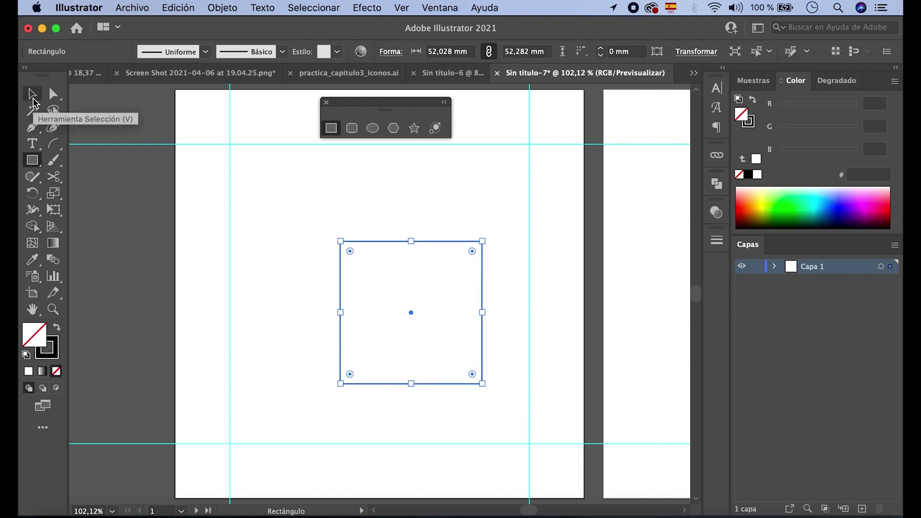
# Resize the square freehand from its edges to about 37 mm wide and 42 mm high.
pyautogui.click(32, 94)
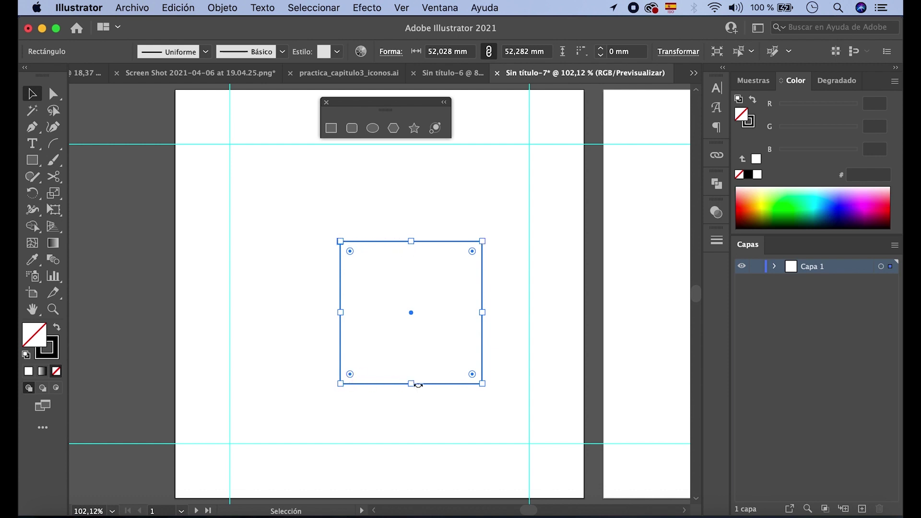
pyautogui.moveTo(483, 386)
pyautogui.mouseDown()
pyautogui.moveTo(396, 306)
pyautogui.moveTo(483, 386)
pyautogui.mouseUp()
pyautogui.moveTo(484, 315); pyautogui.dragTo(436, 315)
pyautogui.moveTo(413, 317); pyautogui.dragTo(440, 313)
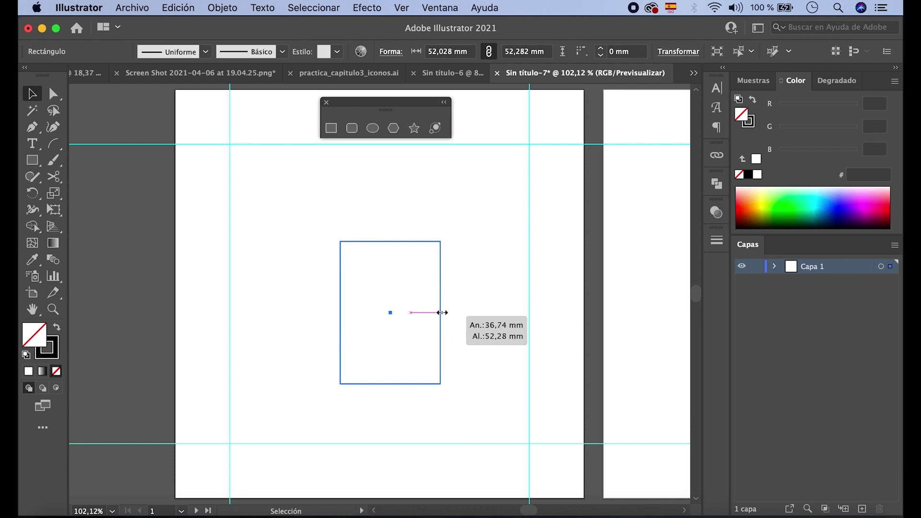
pyautogui.moveTo(391, 242); pyautogui.dragTo(390, 271)
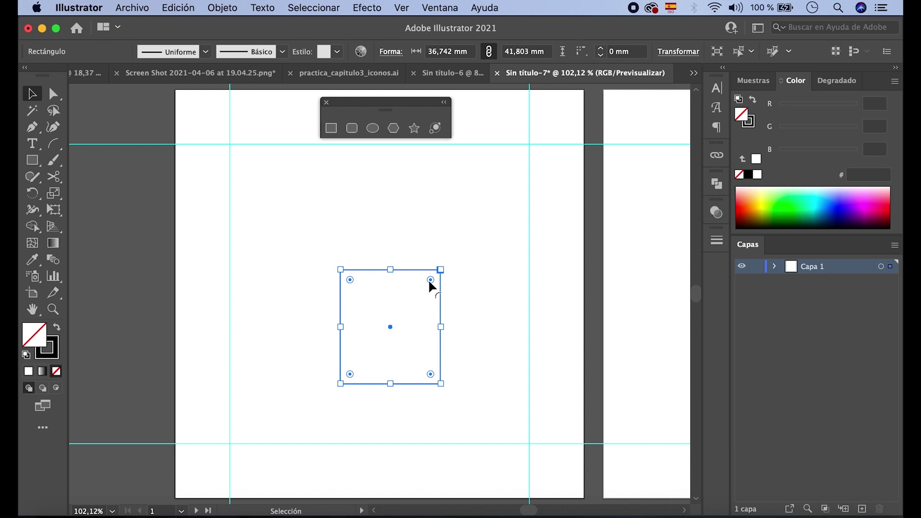
# Round only the rectangle's upper-right corner freehand to a radius of about 6.3 mm.
pyautogui.moveTo(430, 279); pyautogui.dragTo(469, 259)
pyautogui.click(429, 279)
pyautogui.moveTo(430, 278)
pyautogui.mouseDown()
pyautogui.moveTo(404, 299)
pyautogui.moveTo(424, 287)
pyautogui.mouseUp()
# Display the rectangle's Transform properties and give its upper-left corner a rounded shape with an 8 mm radius.
pyautogui.click(440, 8)
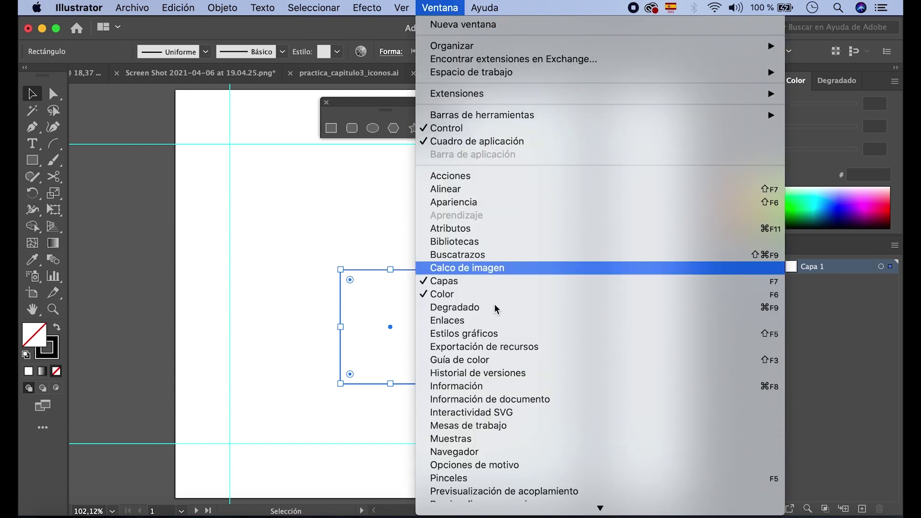
pyautogui.scroll(-10, 497, 316)
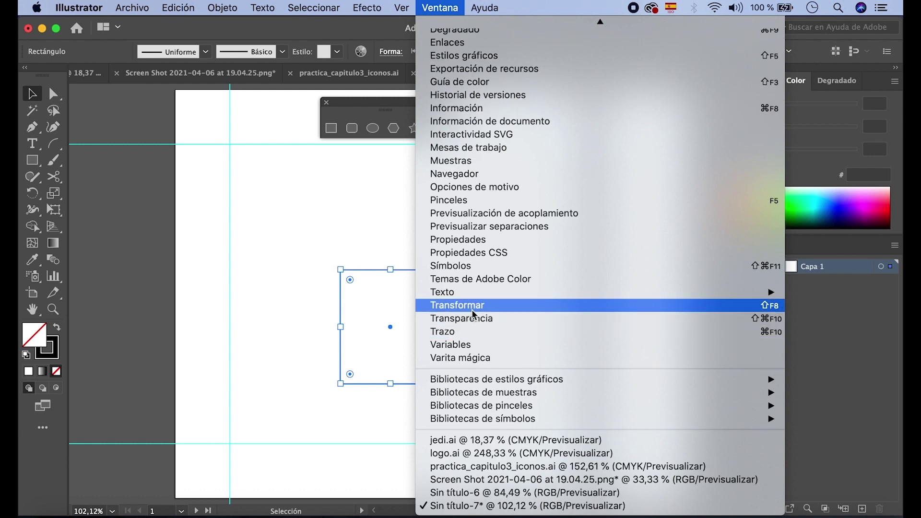
pyautogui.click(478, 310)
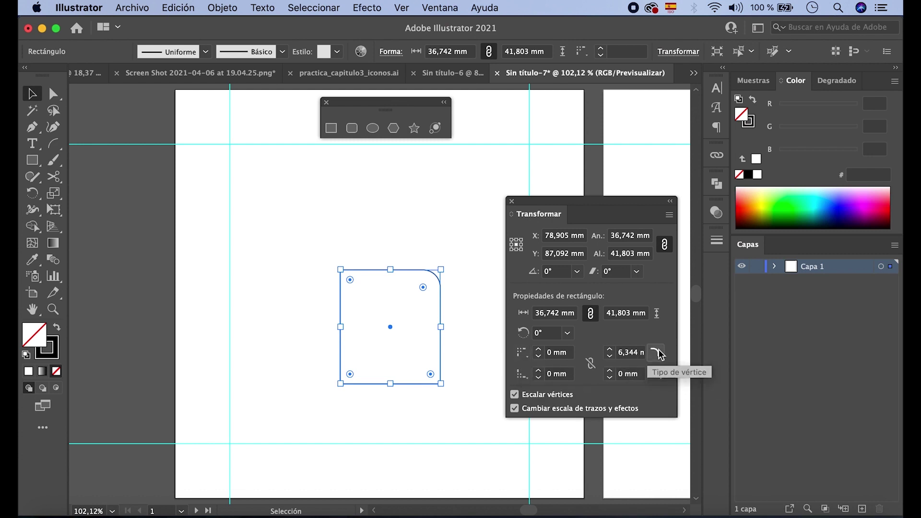
pyautogui.click(530, 363)
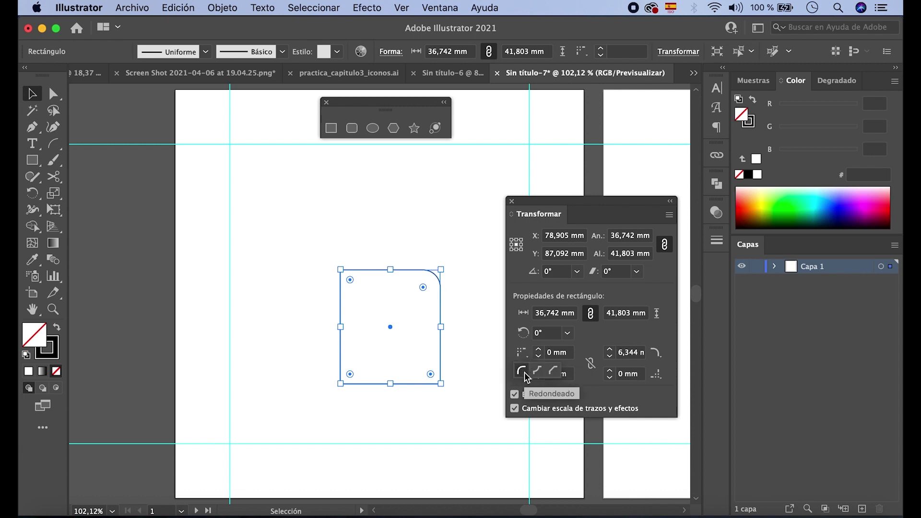
pyautogui.click(554, 374)
pyautogui.click(538, 350)
pyautogui.click(538, 349)
pyautogui.click(538, 350)
pyautogui.click(539, 350)
pyautogui.click(539, 350)
pyautogui.click(539, 350)
pyautogui.click(539, 350)
pyautogui.click(538, 350)
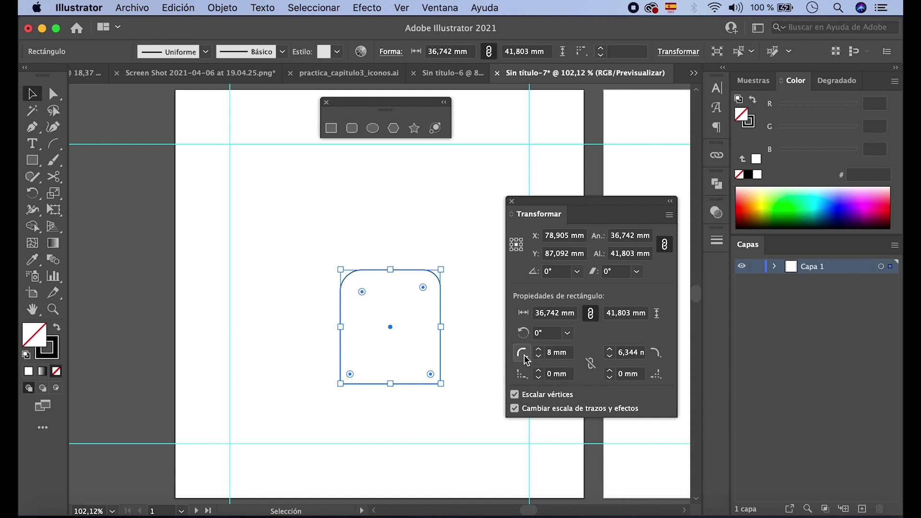
# Change the upper-left corner type to inverted round and then to chamfer, and link the corner radius values.
pyautogui.click(525, 358)
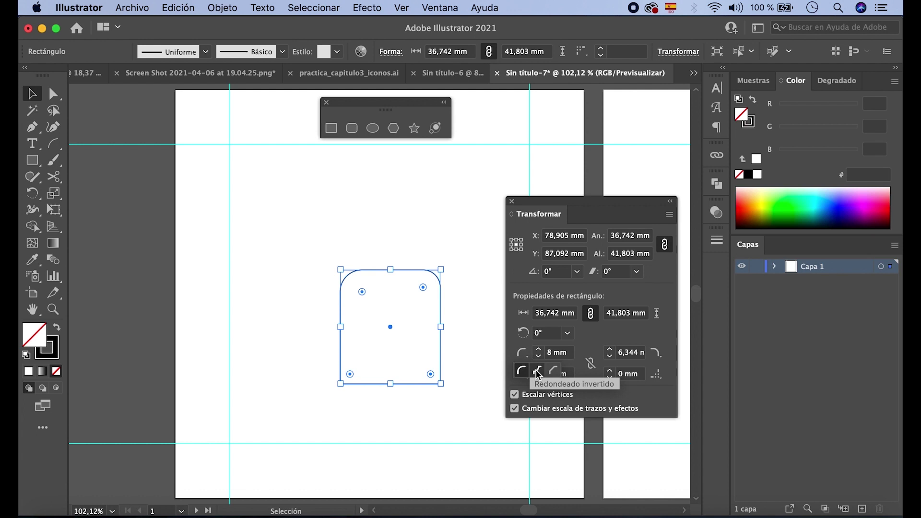
pyautogui.click(538, 372)
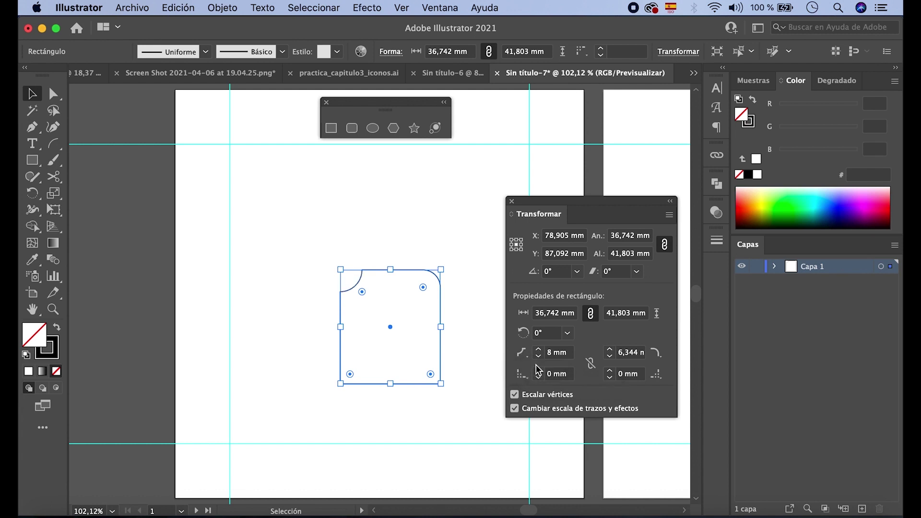
pyautogui.click(522, 353)
pyautogui.click(555, 374)
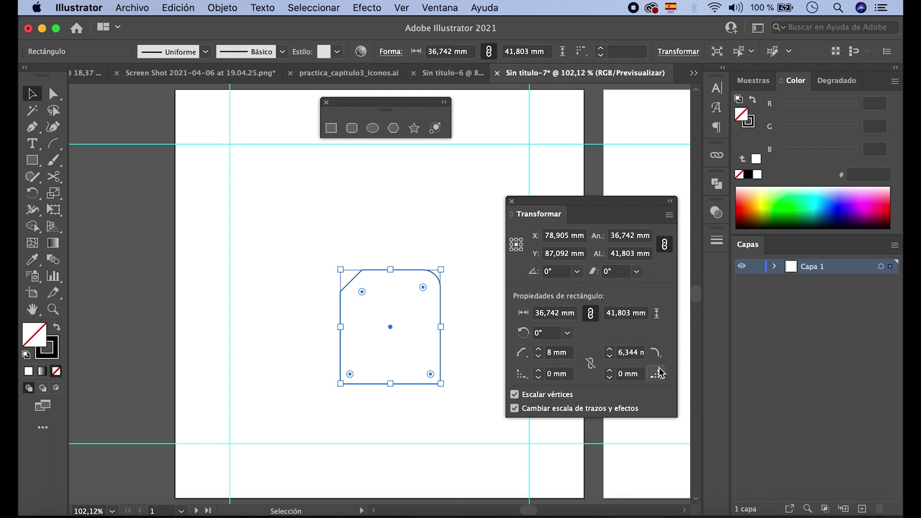
pyautogui.click(591, 365)
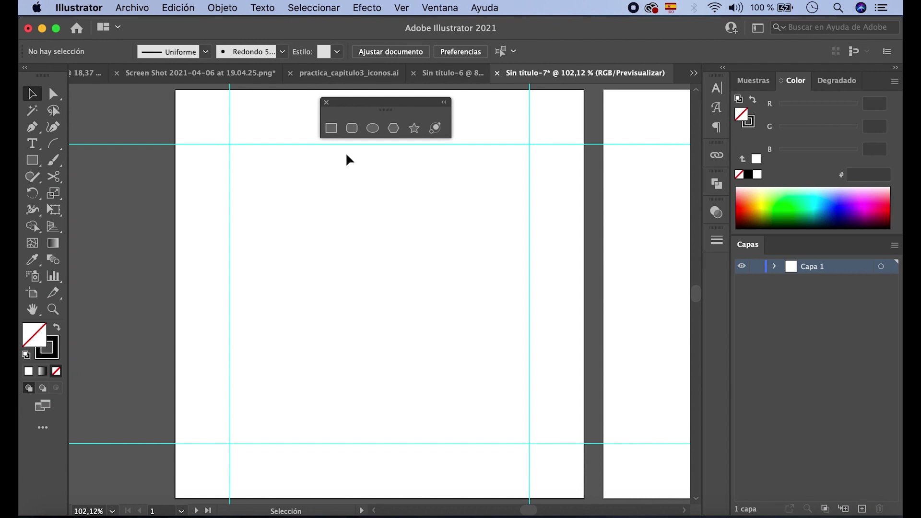
# Draw a rounded rectangle freehand inside the artboard's guides, about 63 mm wide and 73 mm high with corners of about 2.5 mm radius.
pyautogui.click(352, 128)
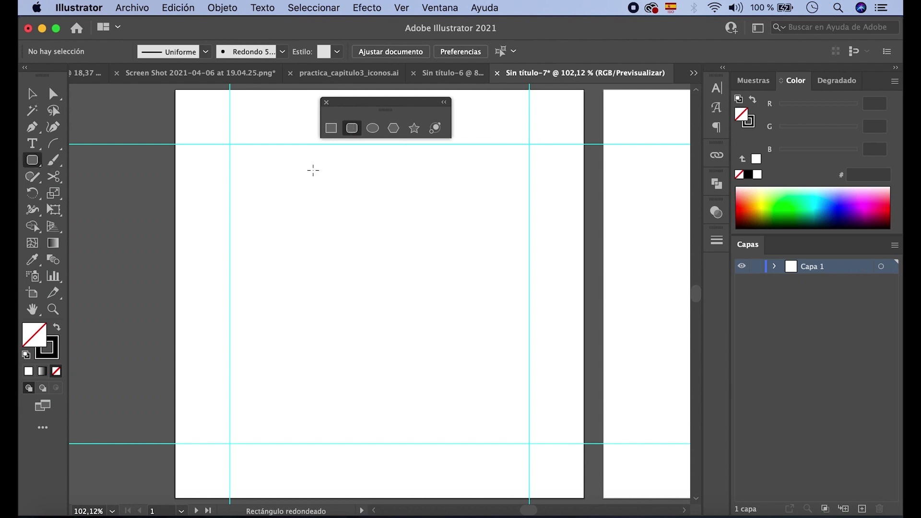
pyautogui.moveTo(295, 182); pyautogui.dragTo(468, 381)
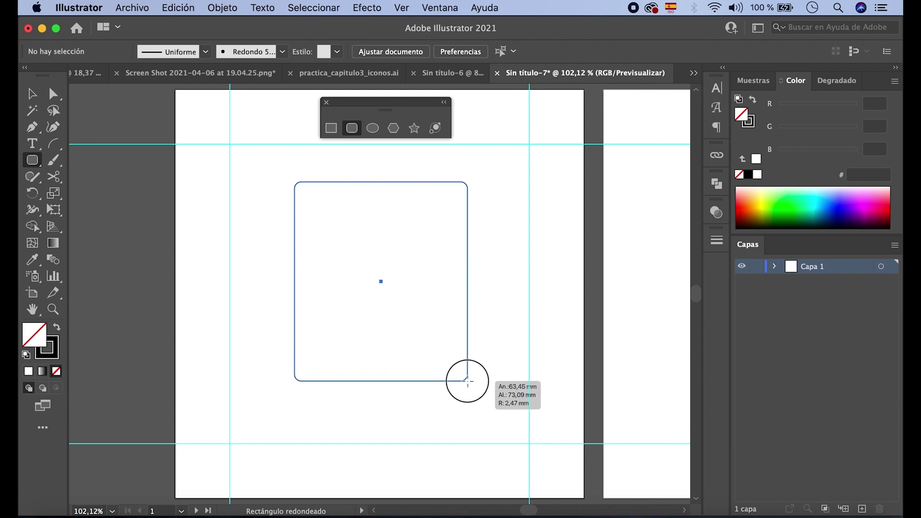
# Enlarge the rounded rectangle while drawing it to about 70 mm wide and 81 mm high, adjusting its corner radius to about 15.2 mm.
pyautogui.moveTo(468, 382); pyautogui.dragTo(486, 403)
pyautogui.press('Up')
pyautogui.press('Up')
pyautogui.press('Up')
pyautogui.press('Up')
pyautogui.press('Up')
pyautogui.press('Up')
pyautogui.press('Up')
pyautogui.press('Up')
pyautogui.press('Up')
pyautogui.press('Up')
pyautogui.press('Up')
pyautogui.press('Up')
pyautogui.press('Up')
pyautogui.press('Up')
pyautogui.press('Up')
pyautogui.press('Up')
pyautogui.press('Up')
pyautogui.press('Up')
pyautogui.press('Up')
pyautogui.press('Up')
pyautogui.press('Up')
pyautogui.press('Up')
pyautogui.press('Up')
pyautogui.press('Up')
pyautogui.press('Up')
pyautogui.press('Up')
pyautogui.press('Up')
pyautogui.press('Up')
pyautogui.press('Up')
pyautogui.press('Up')
pyautogui.press('Up')
pyautogui.press('Up')
pyautogui.press('Up')
pyautogui.press('Up')
pyautogui.press('Up')
pyautogui.press('Up')
pyautogui.press('Up')
pyautogui.press('Up')
pyautogui.press('Up')
pyautogui.press('Up')
pyautogui.press('Up')
pyautogui.press('Up')
pyautogui.press('Up')
pyautogui.press('Up')
pyautogui.press('Up')
pyautogui.press('Up')
pyautogui.press('Up')
pyautogui.press('Up')
pyautogui.press('Up')
pyautogui.press('Up')
pyautogui.press('Up')
pyautogui.press('Up')
pyautogui.press('Up')
pyautogui.press('Up')
pyautogui.press('Up')
pyautogui.press('Down')
pyautogui.press('Down')
pyautogui.press('Down')
pyautogui.press('Down')
pyautogui.press('Down')
pyautogui.press('Down')
pyautogui.press('Down')
pyautogui.press('Down')
pyautogui.press('Down')
pyautogui.press('Down')
pyautogui.press('Down')
pyautogui.press('Down')
pyautogui.press('Down')
pyautogui.press('Down')
pyautogui.press('Down')
pyautogui.press('Down')
pyautogui.press('Down')
pyautogui.press('Down')
pyautogui.press('Down')
pyautogui.press('Down')
pyautogui.press('Down')
pyautogui.press('Down')
pyautogui.press('Down')
pyautogui.press('Down')
pyautogui.press('Down')
pyautogui.press('Down')
pyautogui.press('Down')
pyautogui.press('Down')
pyautogui.press('Down')
pyautogui.press('Down')
pyautogui.press('Down')
pyautogui.press('Down')
pyautogui.press('Down')
pyautogui.press('Down')
pyautogui.press('Down')
pyautogui.press('Down')
pyautogui.press('Down')
pyautogui.press('Down')
pyautogui.press('Down')
pyautogui.press('Down')
pyautogui.press('Down')
pyautogui.press('Down')
pyautogui.press('Down')
pyautogui.press('Down')
pyautogui.press('Down')
pyautogui.press('Down')
pyautogui.press('Down')
pyautogui.press('Down')
pyautogui.press('Down')
pyautogui.press('Down')
pyautogui.press('Down')
pyautogui.press('Down')
pyautogui.press('Down')
pyautogui.press('Down')
pyautogui.press('Down')
pyautogui.press('Down')
pyautogui.press('Down')
pyautogui.press('Down')
pyautogui.press('Down')
pyautogui.press('Down')
pyautogui.press('Down')
pyautogui.press('Down')
pyautogui.press('Down')
pyautogui.press('Down')
pyautogui.press('Down')
pyautogui.press('Down')
pyautogui.press('Up')
pyautogui.press('Up')
pyautogui.press('Up')
pyautogui.press('Up')
pyautogui.press('Up')
pyautogui.press('Up')
pyautogui.press('Up')
pyautogui.press('Up')
pyautogui.press('Up')
pyautogui.press('Up')
pyautogui.press('Up')
pyautogui.press('Up')
pyautogui.press('Up')
pyautogui.press('Up')
pyautogui.press('Up')
pyautogui.press('Up')
pyautogui.press('Up')
pyautogui.press('Up')
pyautogui.press('Up')
pyautogui.press('Up')
pyautogui.press('Up')
pyautogui.press('Up')
pyautogui.press('Down')
pyautogui.press('Down')
pyautogui.press('Down')
pyautogui.press('Up')
pyautogui.press('Up')
pyautogui.press('Up')
pyautogui.press('Up')
pyautogui.press('Up')
pyautogui.press('Up')
pyautogui.press('Up')
pyautogui.press('Up')
pyautogui.press('Up')
pyautogui.press('Up')
pyautogui.press('Up')
pyautogui.press('Up')
pyautogui.press('Up')
pyautogui.press('Up')
pyautogui.press('Up')
pyautogui.press('Up')
pyautogui.press('Up')
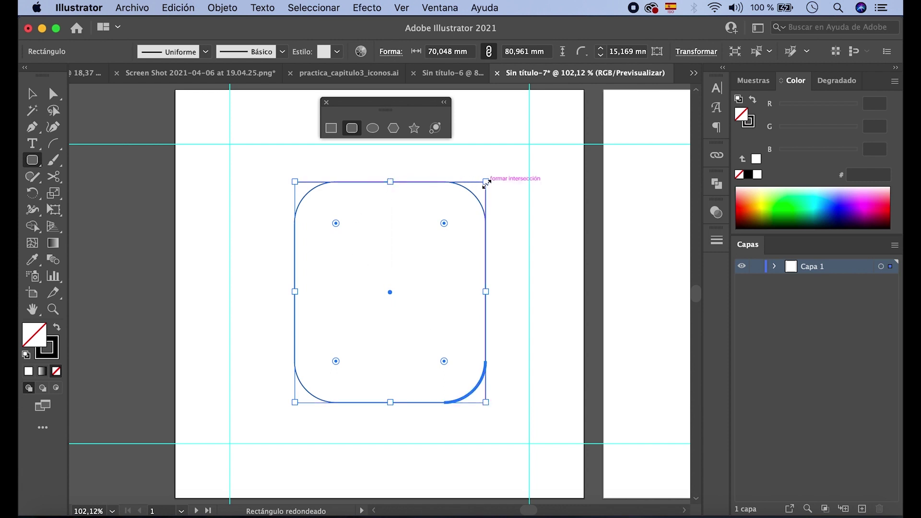
# Reduce the rounded rectangle's height to about 70 mm and its corner radius to about 8.1 mm, and display the Transform properties.
pyautogui.moveTo(390, 182); pyautogui.dragTo(379, 211)
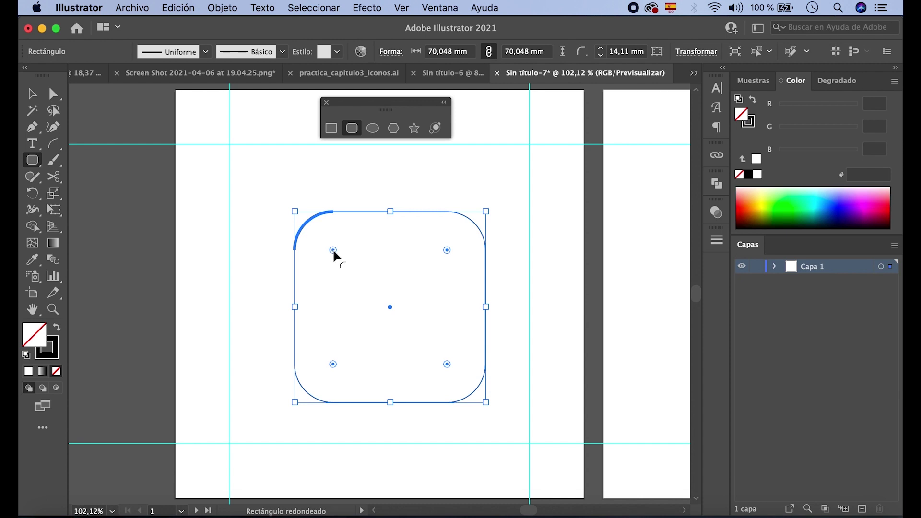
pyautogui.moveTo(333, 251); pyautogui.dragTo(314, 233)
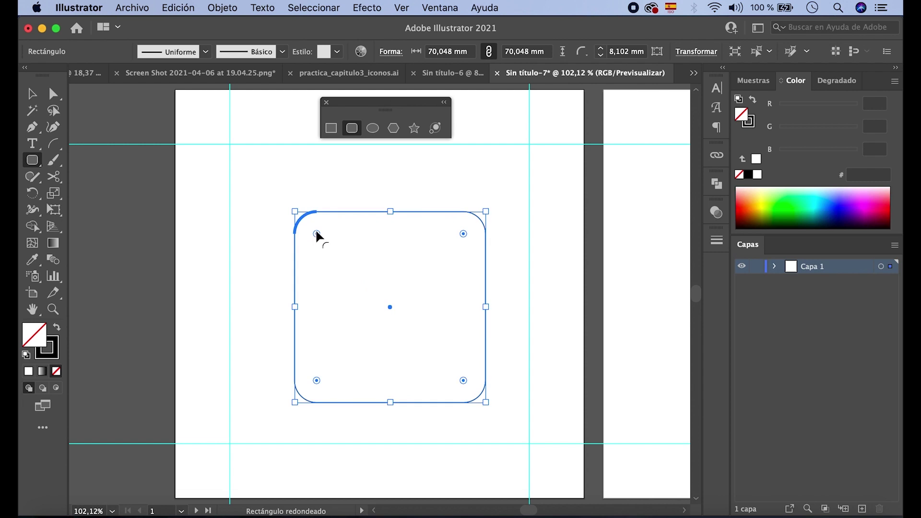
pyautogui.click(442, 9)
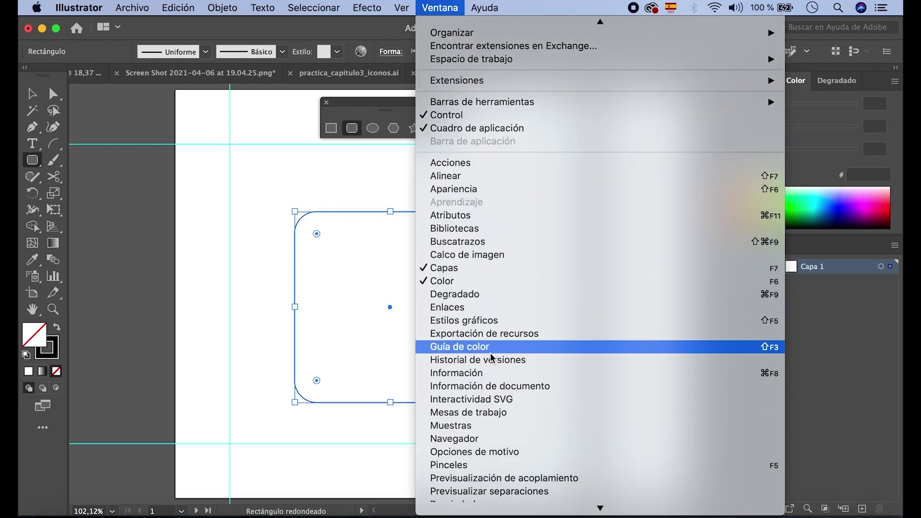
pyautogui.scroll(-8, 490, 352)
pyautogui.click(490, 334)
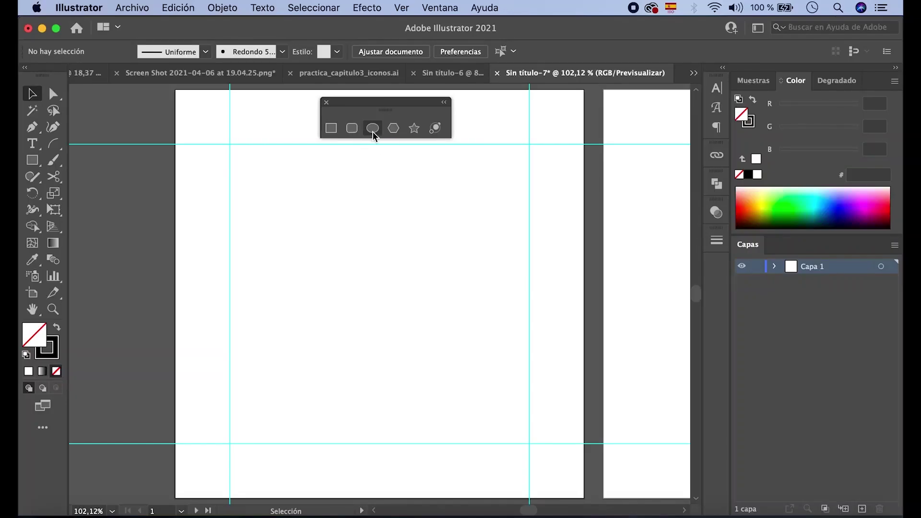
# Draw an ellipse freehand between the guides, about 65.5 mm wide and 60 mm high.
pyautogui.click(372, 130)
pyautogui.click(361, 273)
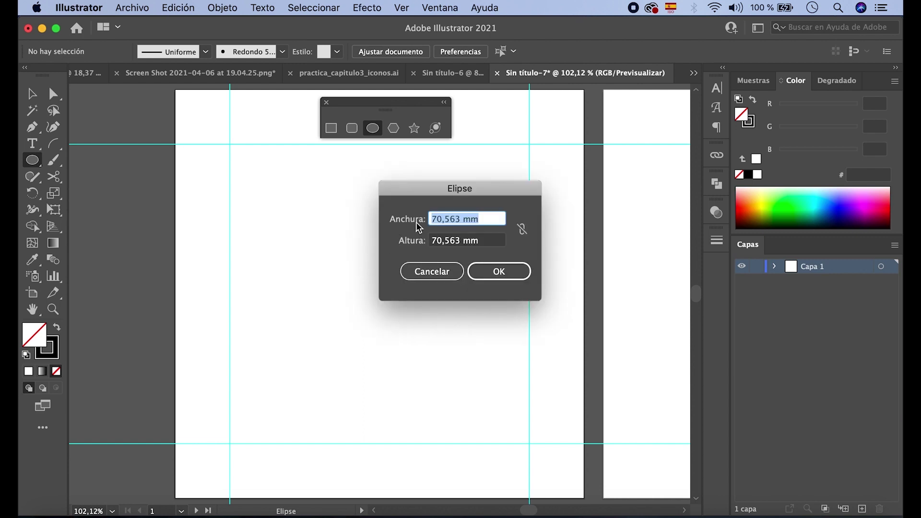
pyautogui.click(422, 271)
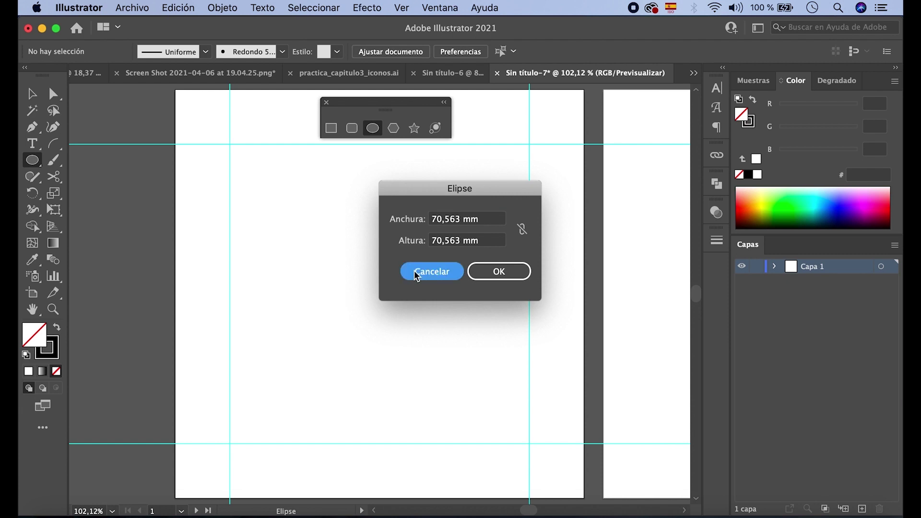
pyautogui.moveTo(292, 232); pyautogui.dragTo(485, 410)
pyautogui.moveTo(485, 408); pyautogui.dragTo(470, 395)
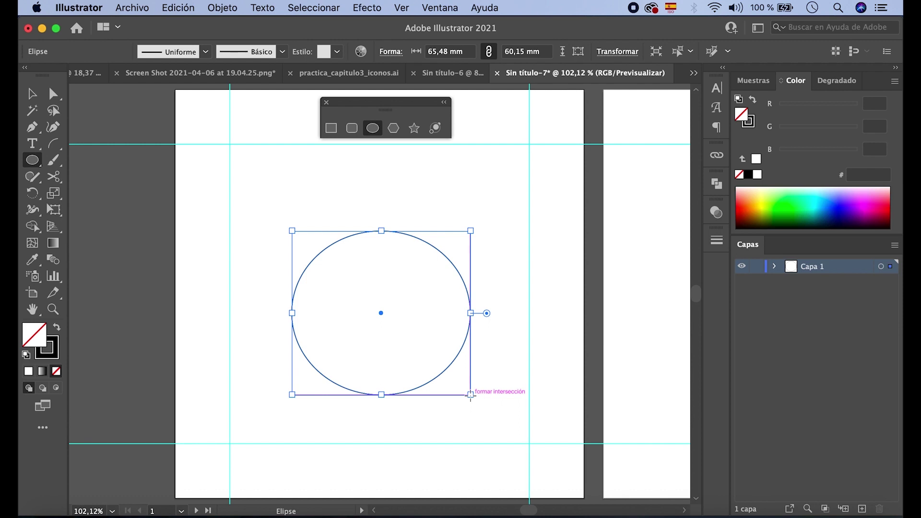
# Open a wedge in the ellipse's right side with its pie handles, and clear the resulting shape from the artboard.
pyautogui.click(33, 95)
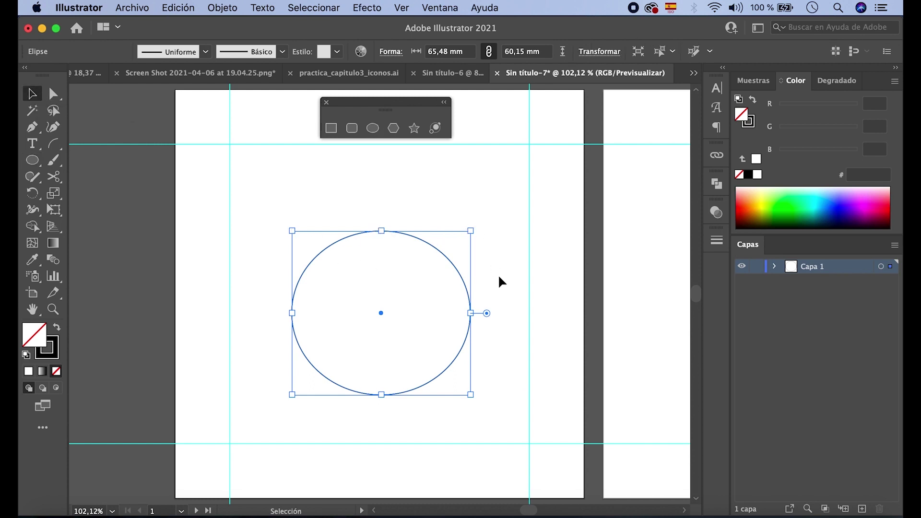
pyautogui.click(487, 313)
pyautogui.moveTo(487, 313); pyautogui.dragTo(426, 268)
pyautogui.moveTo(487, 314); pyautogui.dragTo(446, 368)
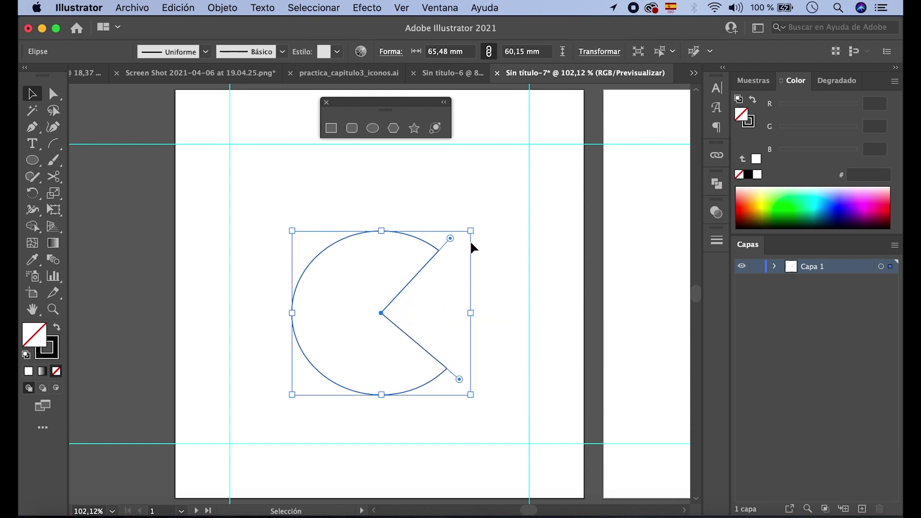
pyautogui.click(496, 381)
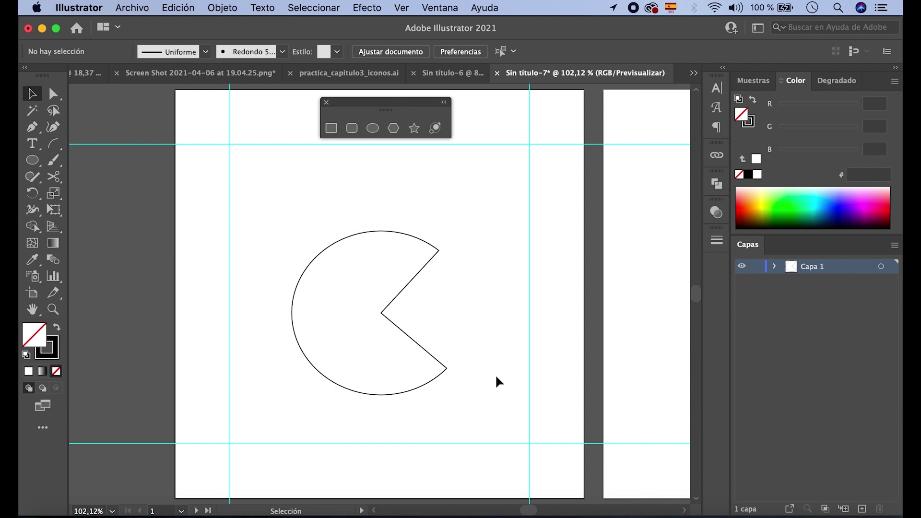
pyautogui.click(432, 379)
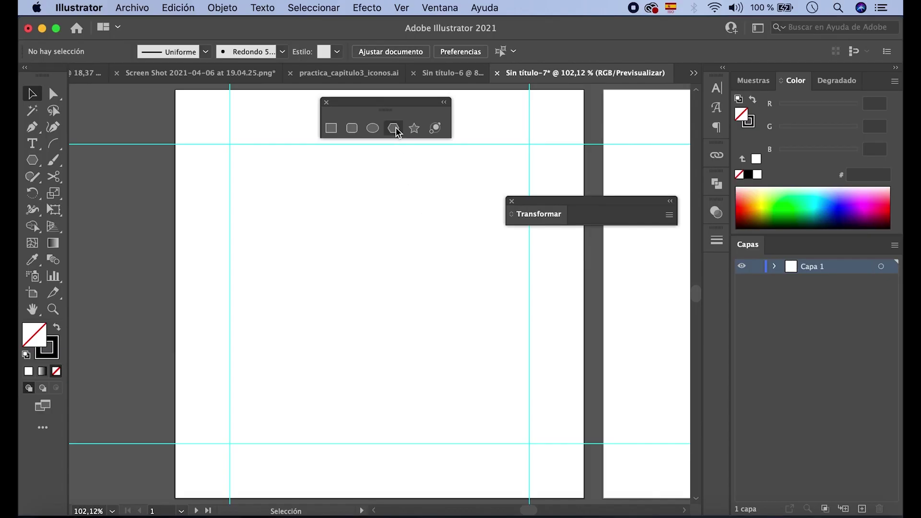
# Create a five-sided polygon with a 43.26 mm radius by exact values, and undo it.
pyautogui.click(395, 128)
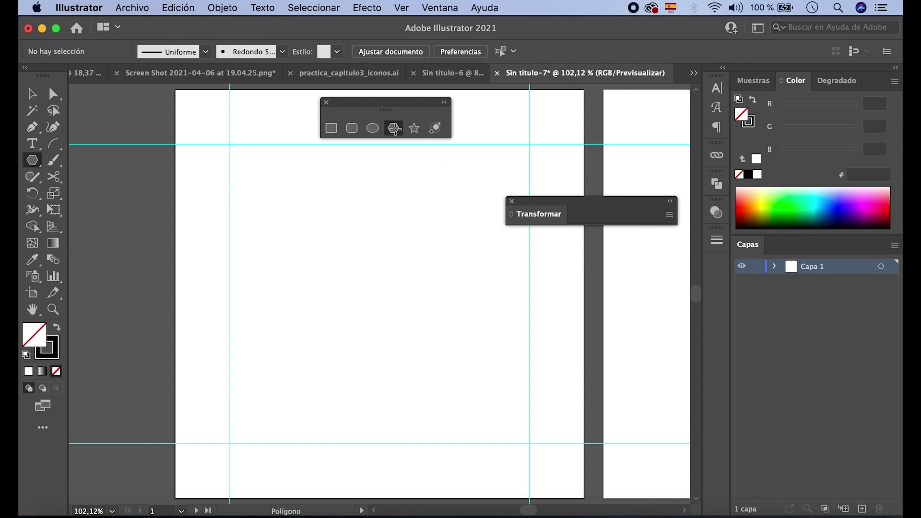
pyautogui.click(315, 254)
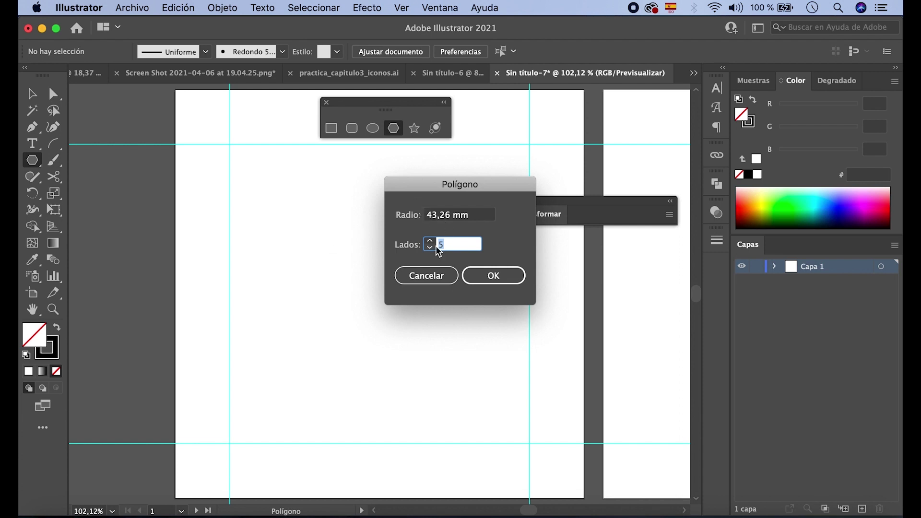
pyautogui.click(489, 274)
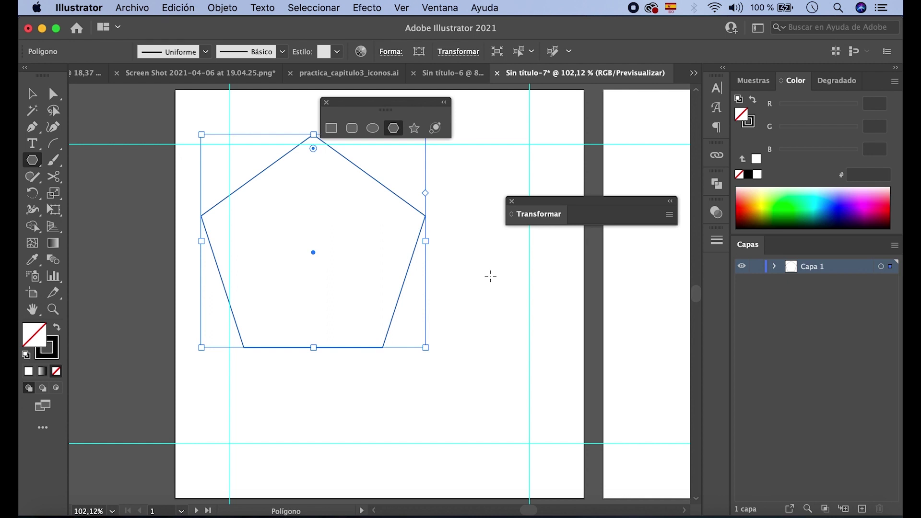
pyautogui.click(32, 94)
pyautogui.press('super+shift+a')
pyautogui.press('super+z')
# Draw a polygon of about 41.6 mm radius between the guides, varying its number of sides while drawing and finishing it as a hexagon.
pyautogui.click(392, 128)
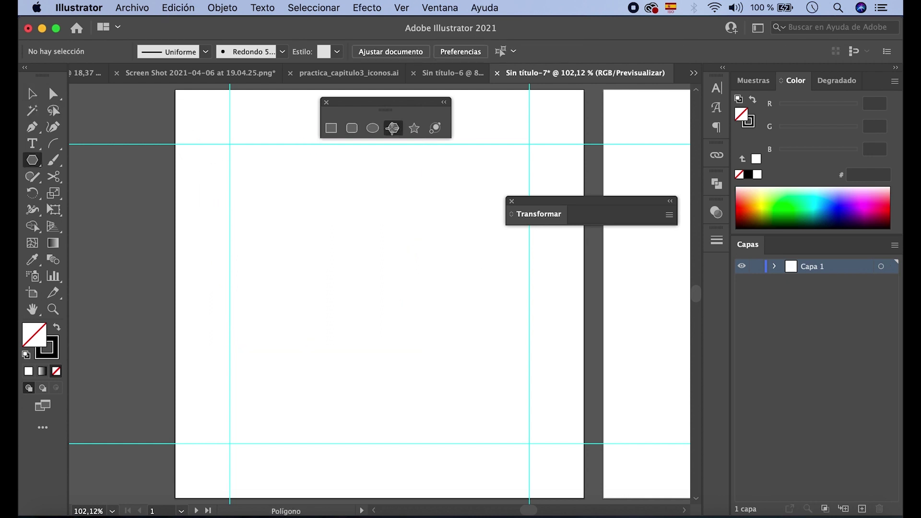
pyautogui.moveTo(312, 212)
pyautogui.mouseDown()
pyautogui.moveTo(437, 366)
pyautogui.moveTo(423, 364)
pyautogui.moveTo(454, 355)
pyautogui.moveTo(414, 311)
pyautogui.moveTo(461, 347)
pyautogui.moveTo(414, 307)
pyautogui.moveTo(473, 349)
pyautogui.mouseUp()
pyautogui.press('Up')
pyautogui.press('Up')
pyautogui.press('Up')
pyautogui.press('Up')
pyautogui.press('Up')
pyautogui.press('Up')
pyautogui.press('Up')
pyautogui.press('Up')
pyautogui.press('Up')
pyautogui.press('Up')
pyautogui.press('Up')
pyautogui.press('Up')
pyautogui.press('Up')
pyautogui.press('Up')
pyautogui.press('Down')
pyautogui.press('Down')
pyautogui.press('Down')
pyautogui.press('Down')
pyautogui.press('Down')
pyautogui.press('Down')
pyautogui.press('Down')
pyautogui.press('Down')
pyautogui.press('Down')
pyautogui.press('Down')
pyautogui.press('Down')
pyautogui.press('Down')
pyautogui.press('Down')
pyautogui.press('Down')
pyautogui.press('Down')
pyautogui.press('Down')
pyautogui.press('Up')
pyautogui.press('Up')
pyautogui.press('Up')
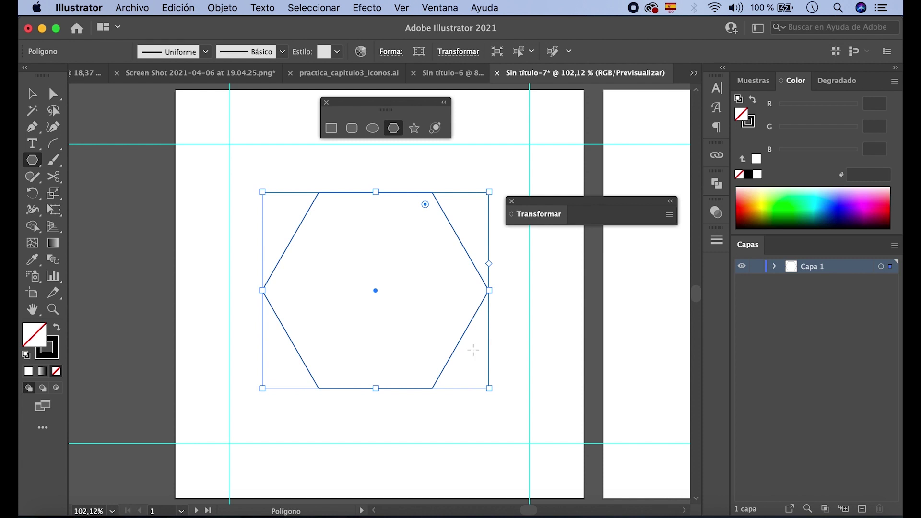
# Round the hexagon's corners to about 8.3 mm radius and set the polygon's number of sides to 8 in its Transform properties.
pyautogui.click(39, 98)
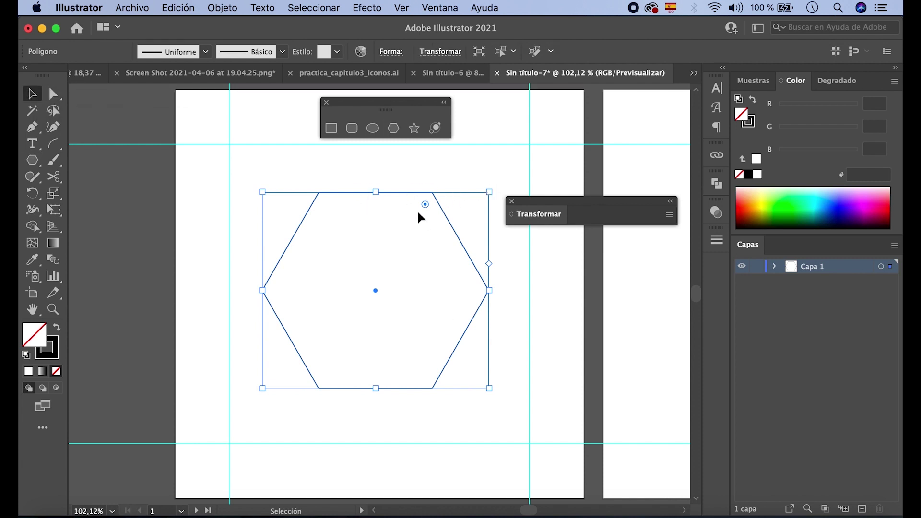
pyautogui.moveTo(424, 204)
pyautogui.mouseDown()
pyautogui.moveTo(389, 232)
pyautogui.moveTo(428, 205)
pyautogui.moveTo(420, 214)
pyautogui.mouseUp()
pyautogui.doubleClick(611, 214)
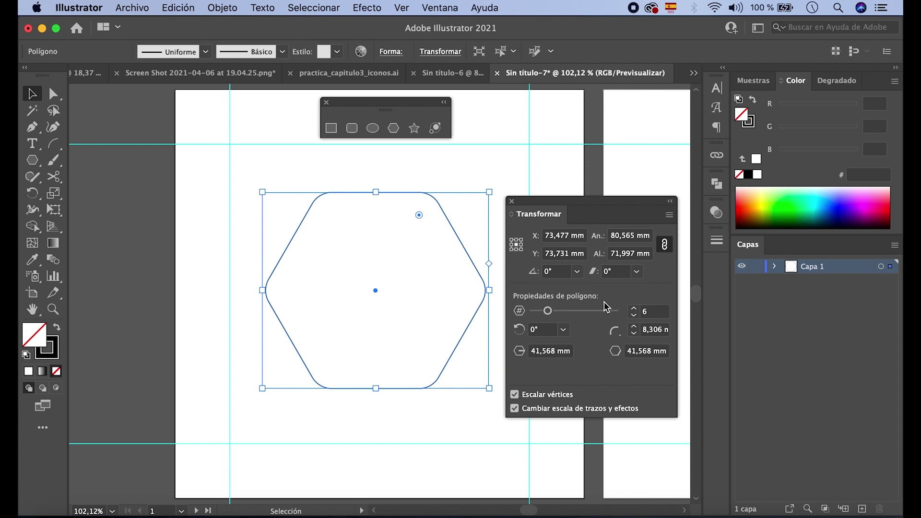
pyautogui.click(635, 309)
pyautogui.click(634, 309)
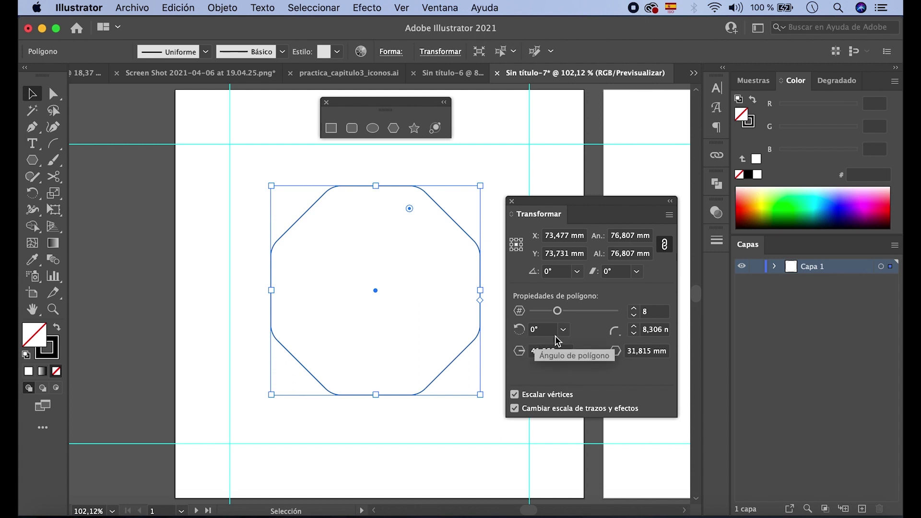
# Draw a five-pointed star freehand between the guides, about 84 mm wide and 80 mm high.
pyautogui.click(414, 129)
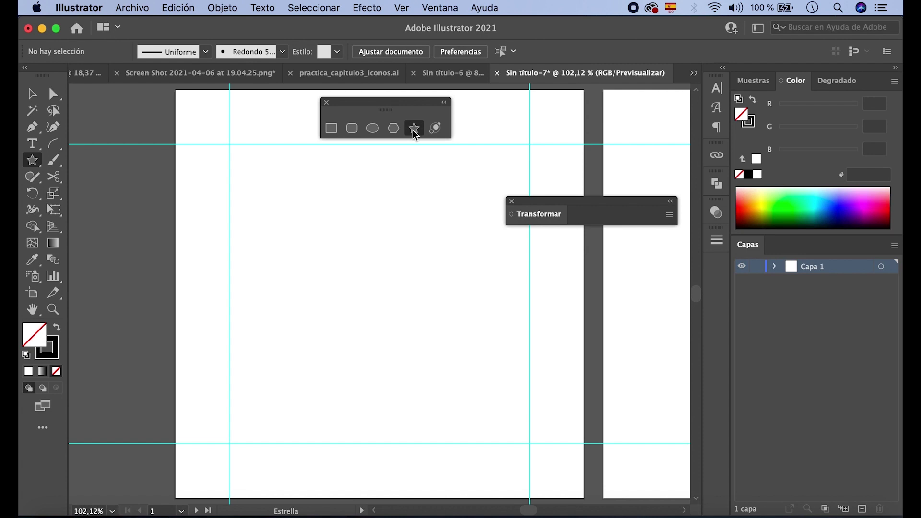
pyautogui.click(336, 237)
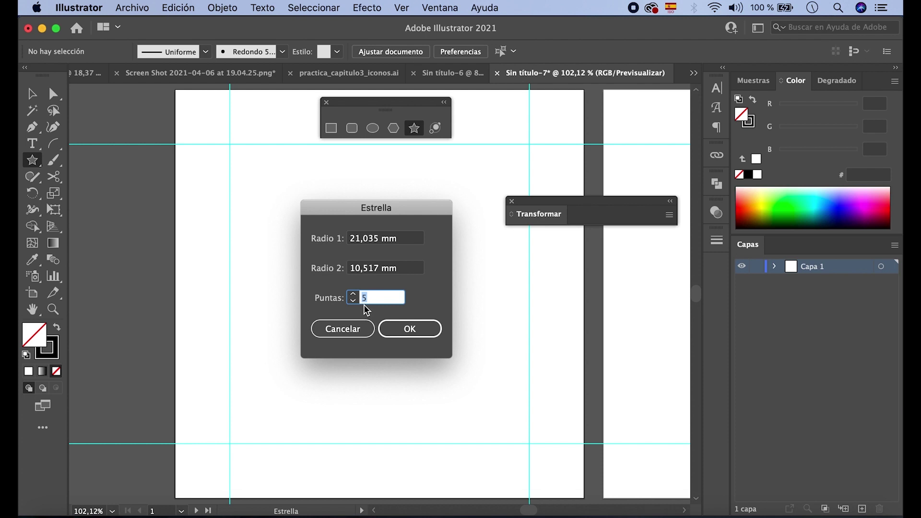
pyautogui.click(356, 327)
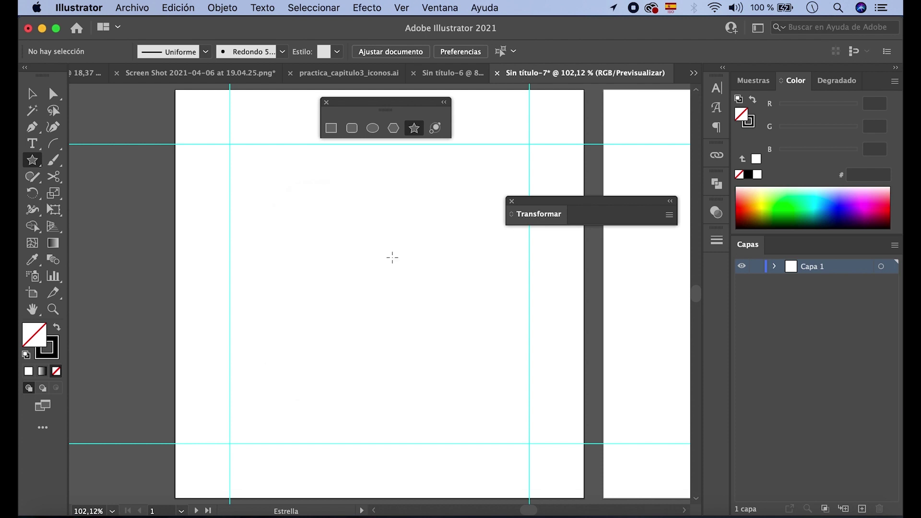
pyautogui.moveTo(386, 267); pyautogui.dragTo(458, 364)
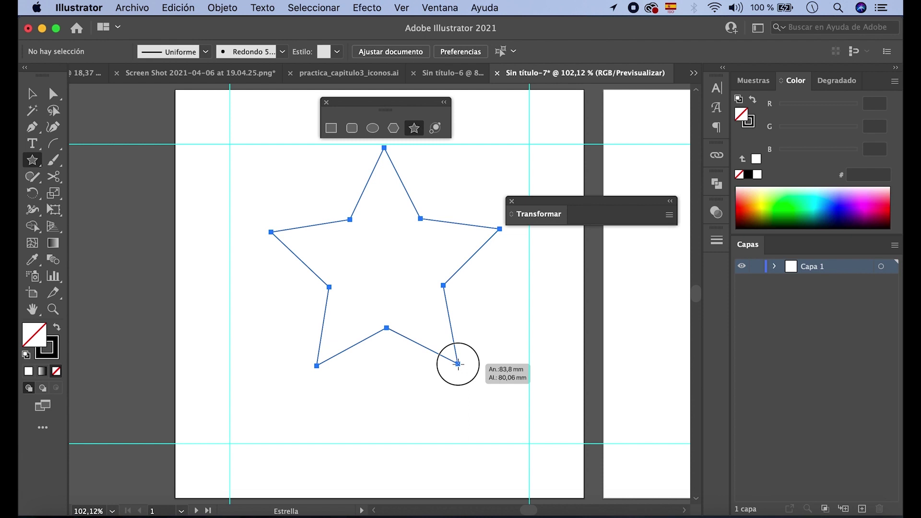
# Vary the star's number of points while drawing and finish it upright with six points, about 82 mm wide and 95 mm high.
pyautogui.moveTo(458, 364)
pyautogui.mouseDown()
pyautogui.moveTo(469, 365)
pyautogui.moveTo(457, 353)
pyautogui.mouseUp()
pyautogui.press('Up')
pyautogui.press('Up')
pyautogui.press('Up')
pyautogui.press('Up')
pyautogui.press('Up')
pyautogui.press('Down')
pyautogui.press('Down')
pyautogui.press('Down')
pyautogui.press('Down')
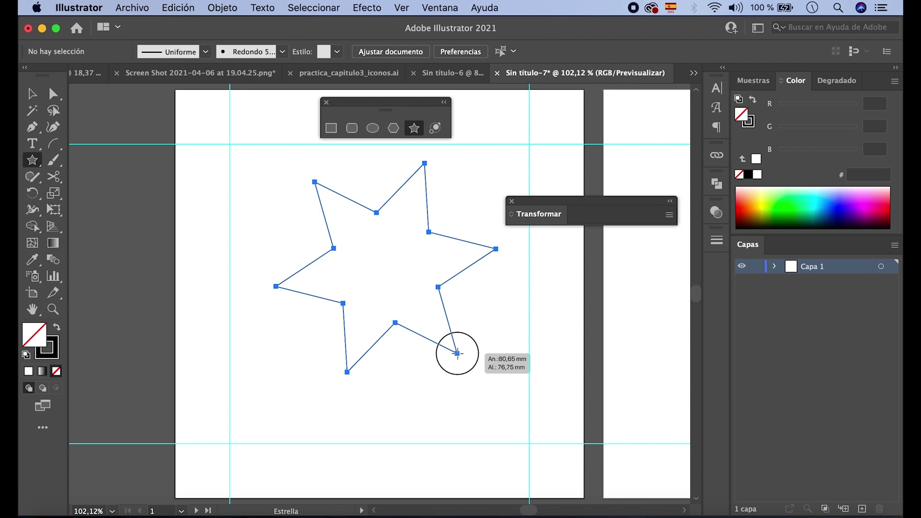
pyautogui.moveTo(457, 353); pyautogui.dragTo(496, 339)
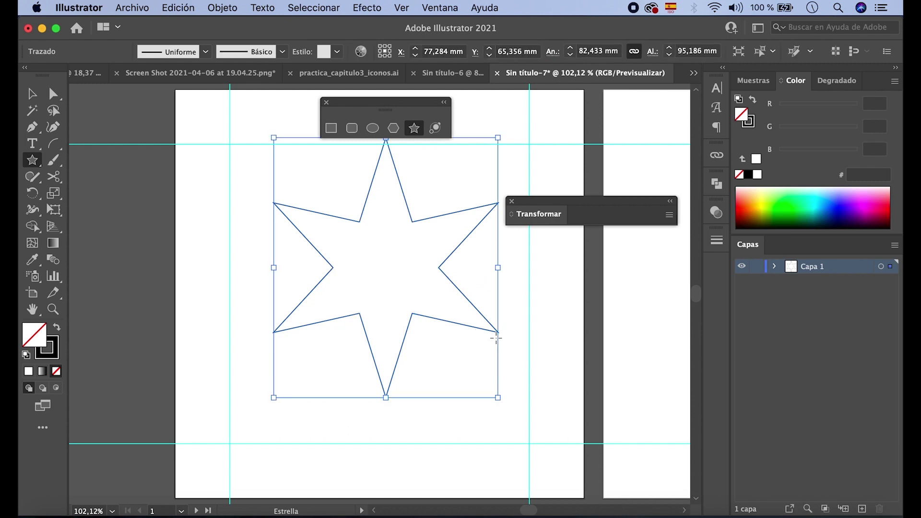
# Move the six-pointed star down and left to about X 71.4 mm, Y 75.3 mm, and expand the Transform properties.
pyautogui.click(31, 94)
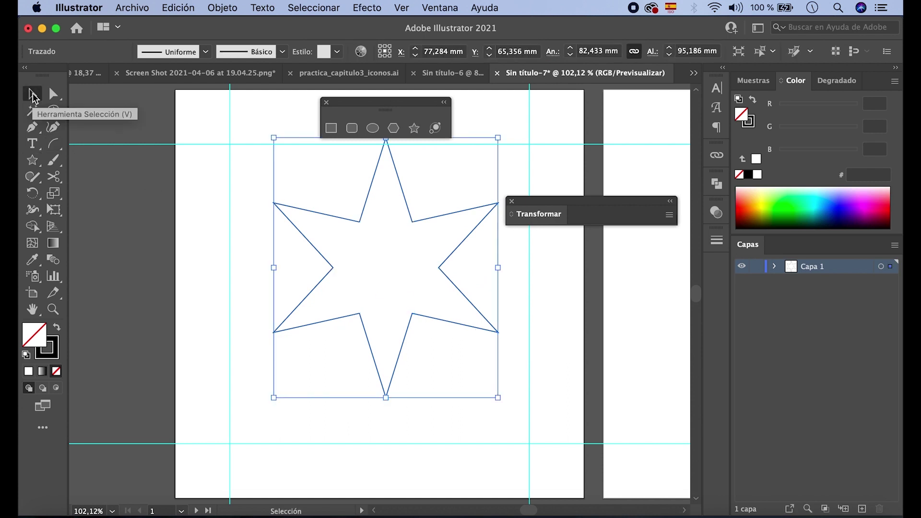
pyautogui.moveTo(364, 330); pyautogui.dragTo(349, 358)
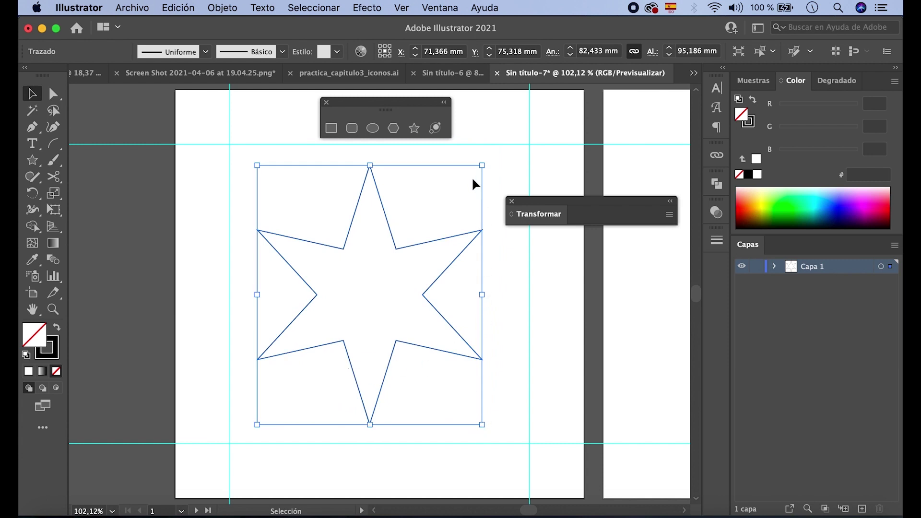
pyautogui.doubleClick(598, 215)
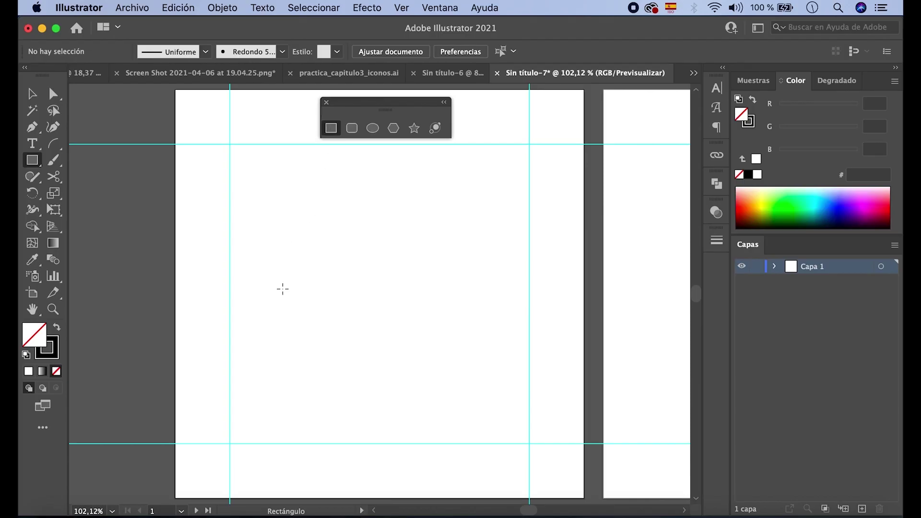
# Draw a square of about 57 mm with default fill and stroke, and overlap it with an ellipse about 65 mm wide and 62 mm high.
pyautogui.moveTo(273, 255); pyautogui.dragTo(430, 411)
pyautogui.press('d')
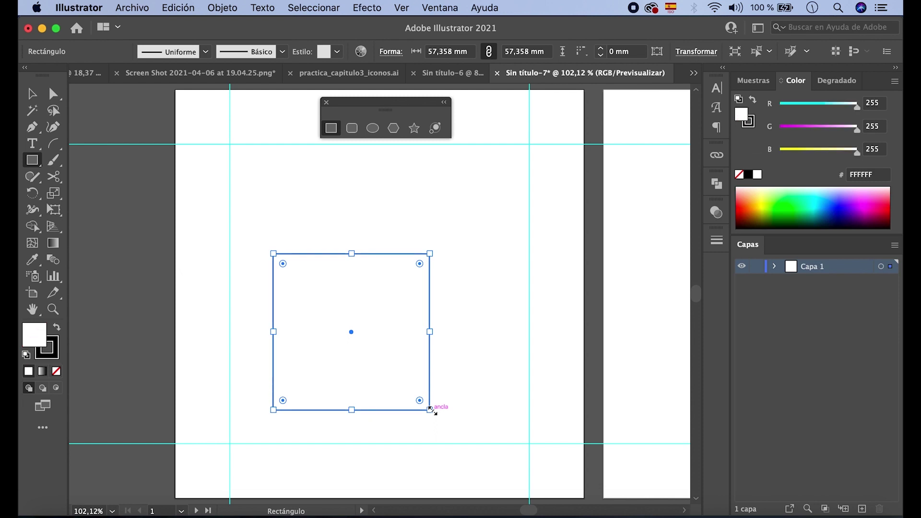
pyautogui.click(373, 128)
pyautogui.moveTo(331, 206); pyautogui.dragTo(507, 377)
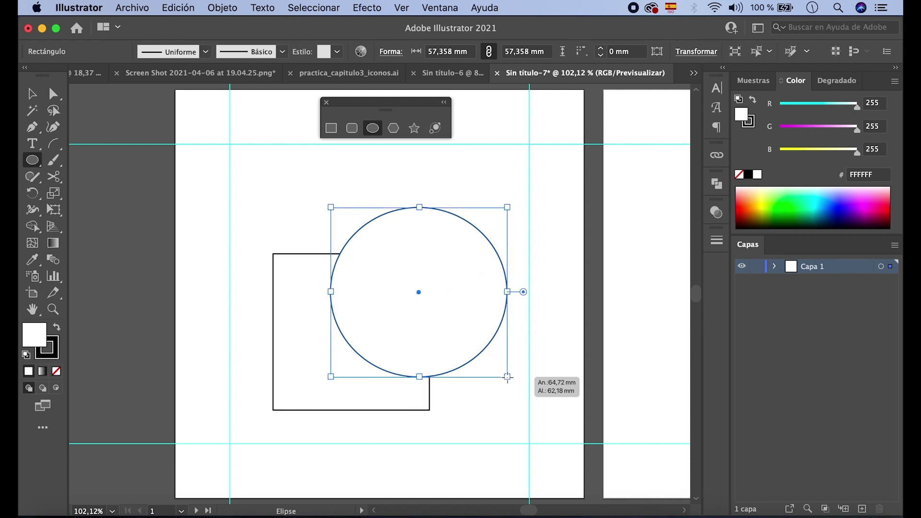
# Draw a hexagon overlapping the ellipse's upper right, and move the three shapes together slightly down and left.
pyautogui.click(394, 129)
pyautogui.moveTo(416, 181); pyautogui.dragTo(551, 291)
pyautogui.press('v')
pyautogui.click(473, 403)
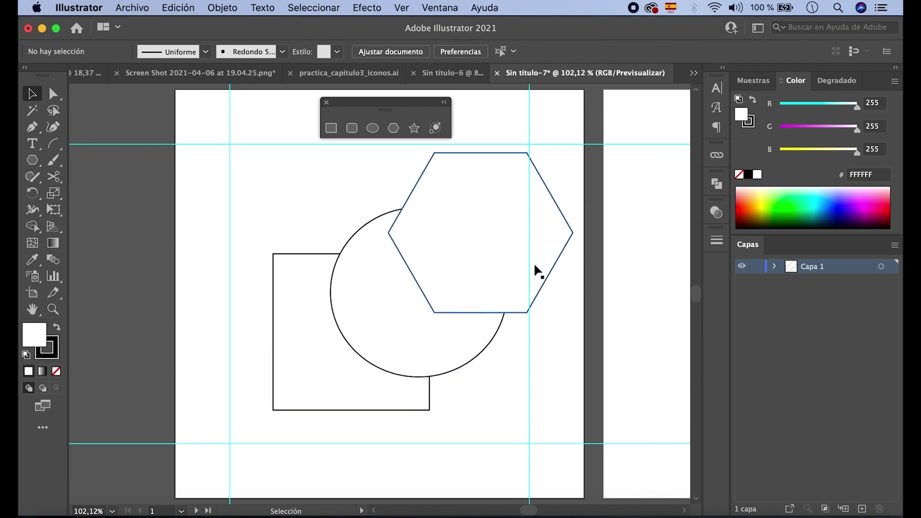
pyautogui.moveTo(364, 253); pyautogui.dragTo(376, 288)
pyautogui.click(178, 292)
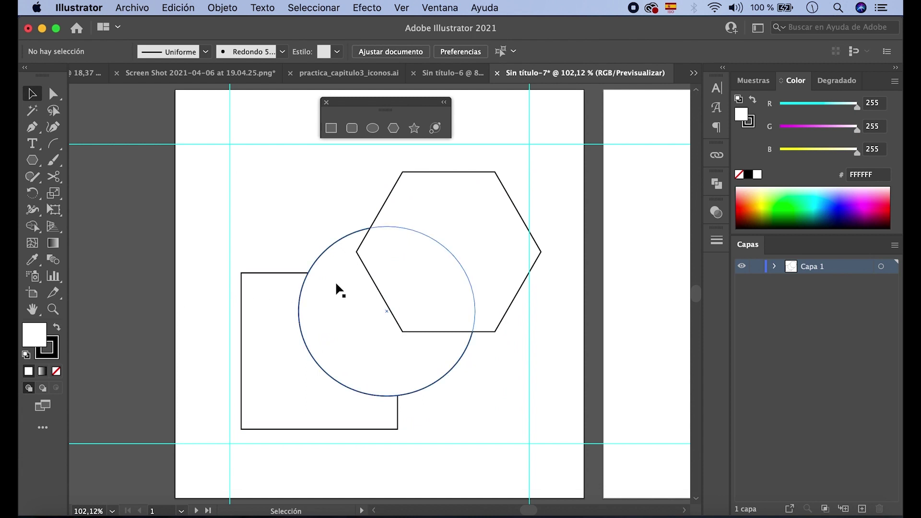
# Bring the ellipse to the front of the square and hexagon, and deselect it.
pyautogui.click(307, 286)
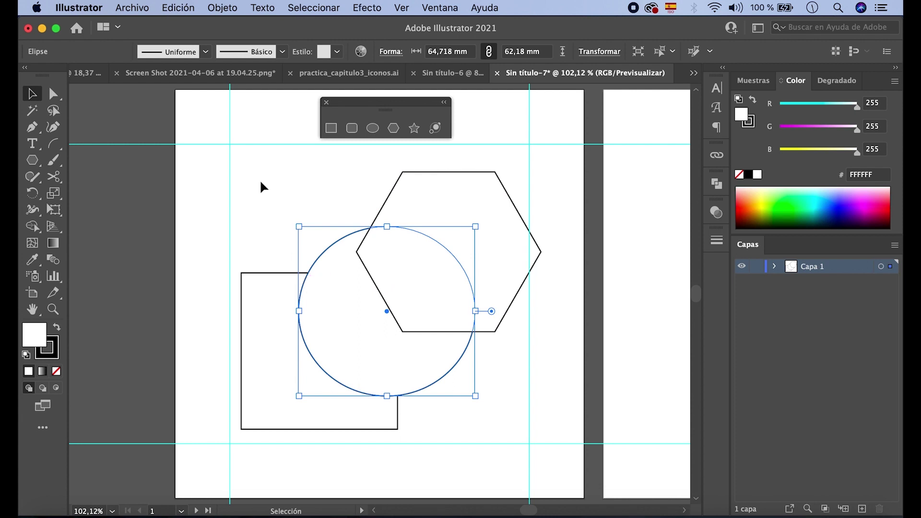
pyautogui.click(221, 8)
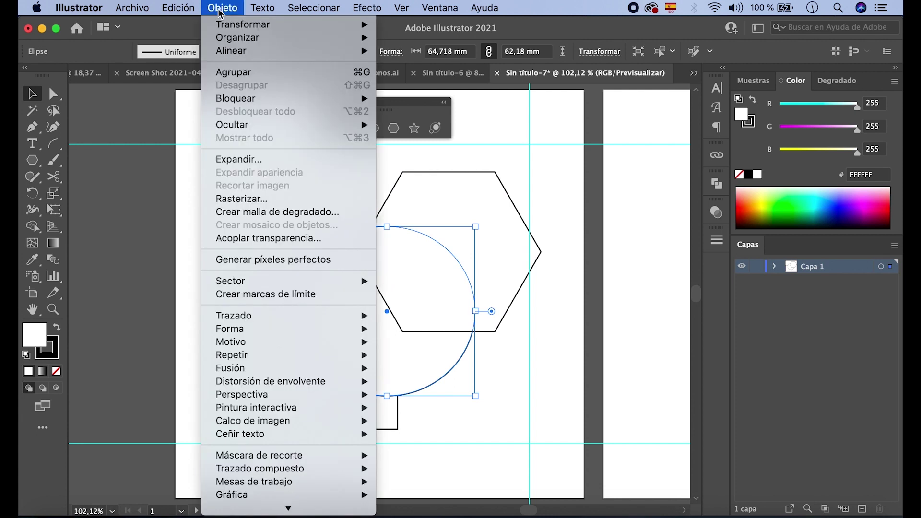
pyautogui.moveTo(225, 41)
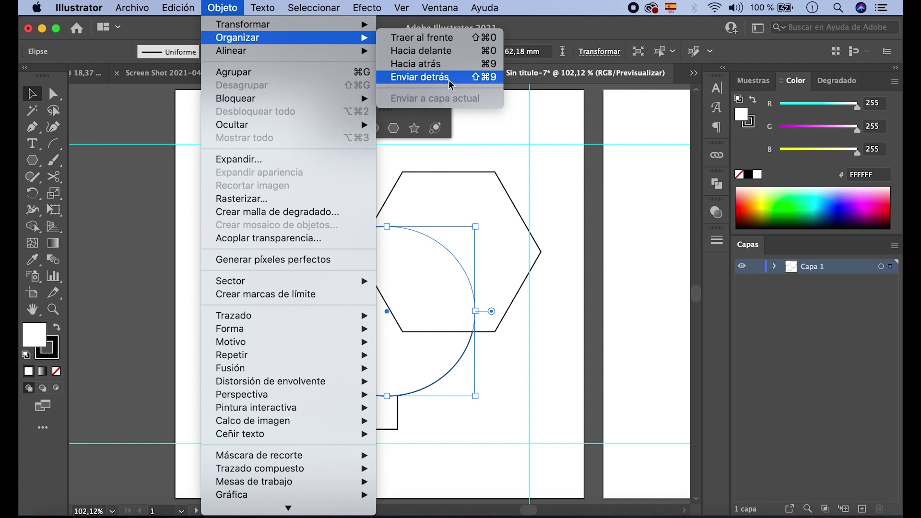
pyautogui.click(434, 38)
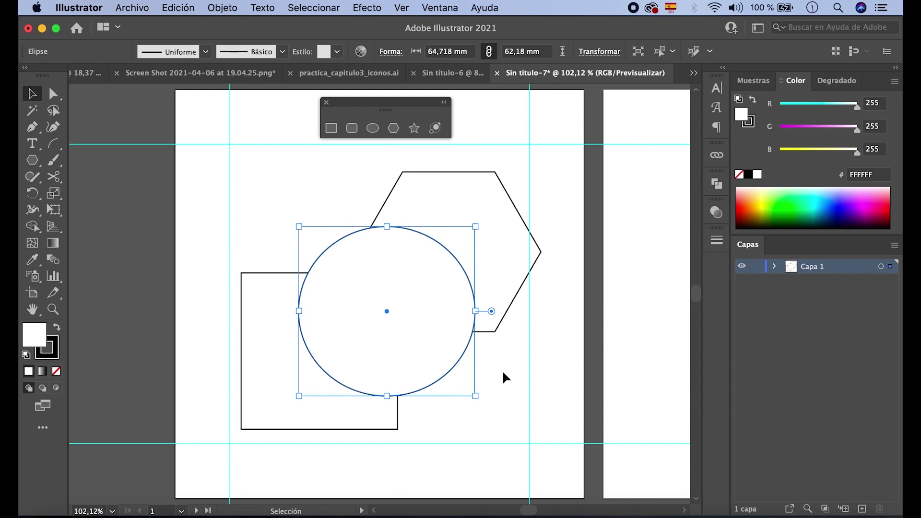
pyautogui.click(504, 373)
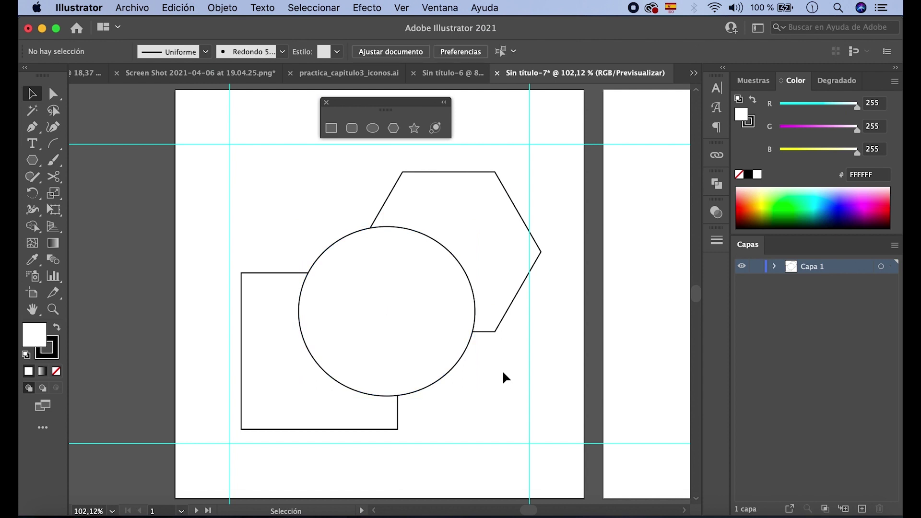
# Send the ellipse to the back, behind both the square and the hexagon, and deselect it.
pyautogui.click(448, 376)
pyautogui.rightClick(447, 373)
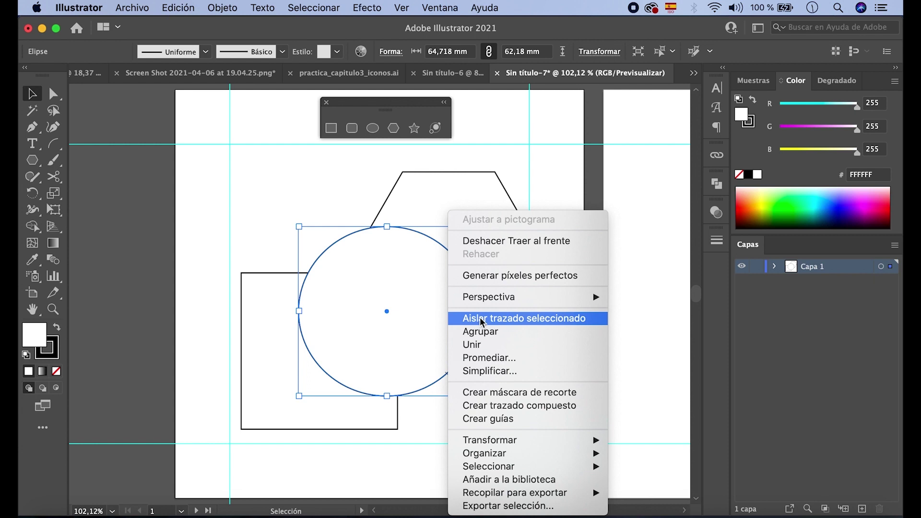
pyautogui.moveTo(486, 455)
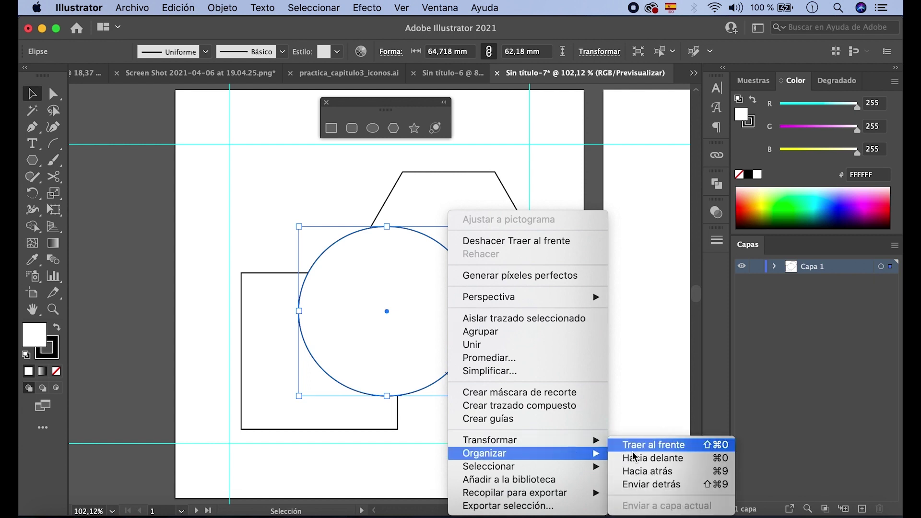
pyautogui.click(653, 485)
pyautogui.click(515, 424)
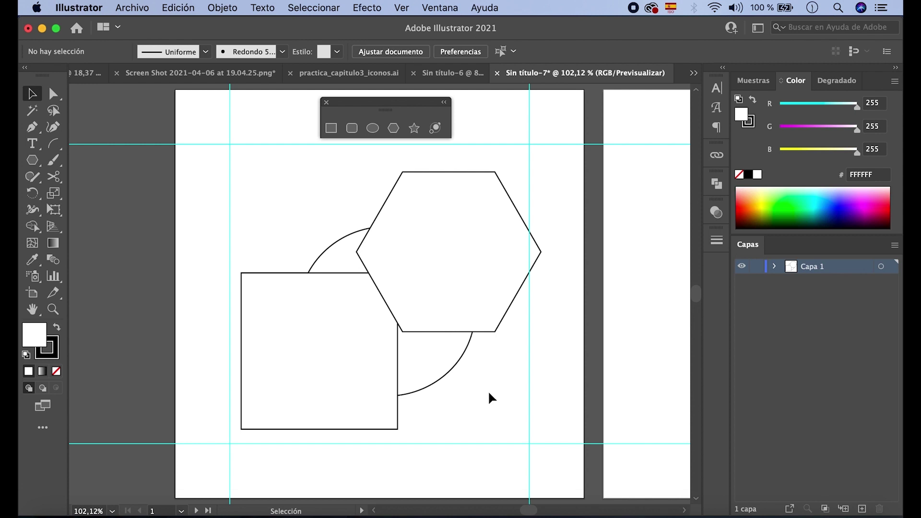
pyautogui.click(396, 424)
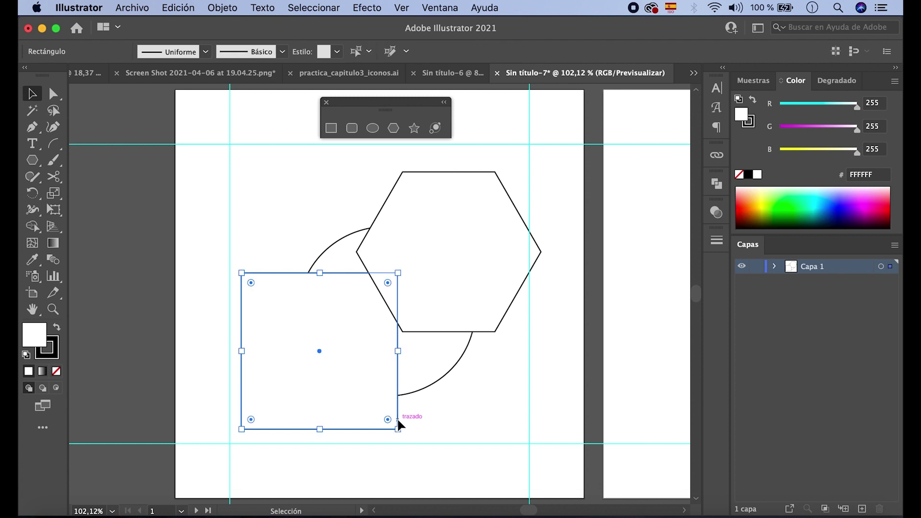
pyautogui.click(419, 392)
pyautogui.click(490, 332)
pyautogui.click(502, 412)
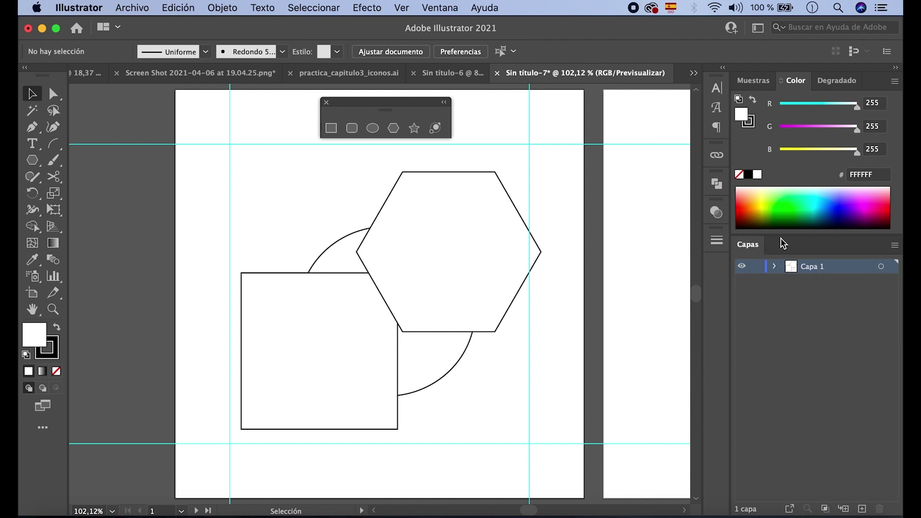
pyautogui.click(441, 8)
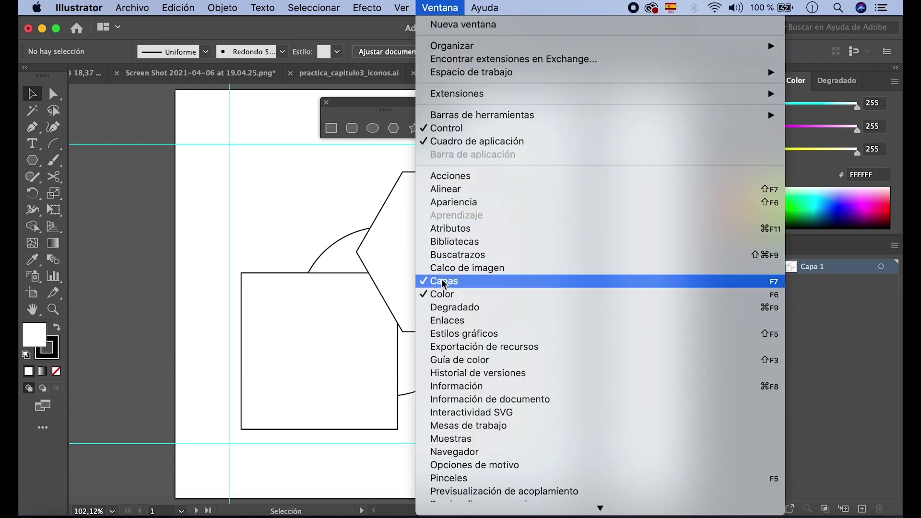
pyautogui.click(689, 295)
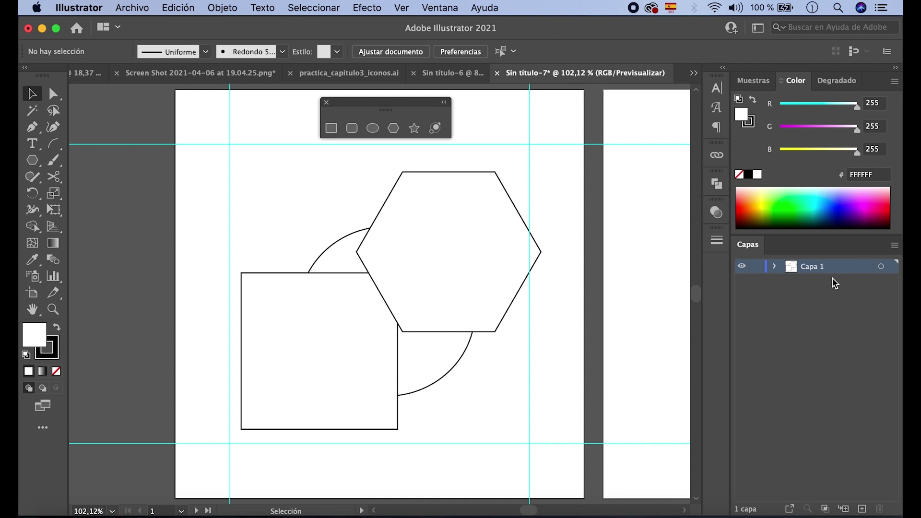
# Try the visibility and lock toggles of layer Capa 1, leaving it visible and unlocked.
pyautogui.click(742, 269)
pyautogui.click(742, 269)
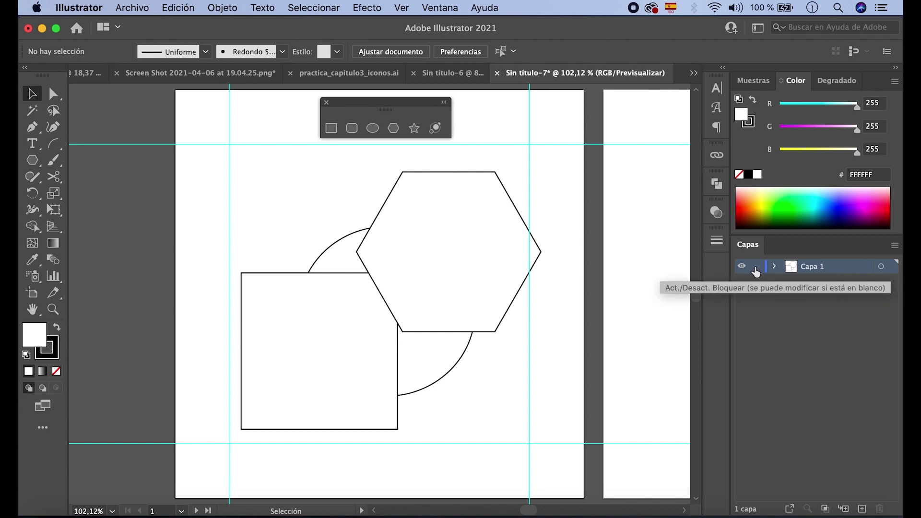
pyautogui.click(756, 268)
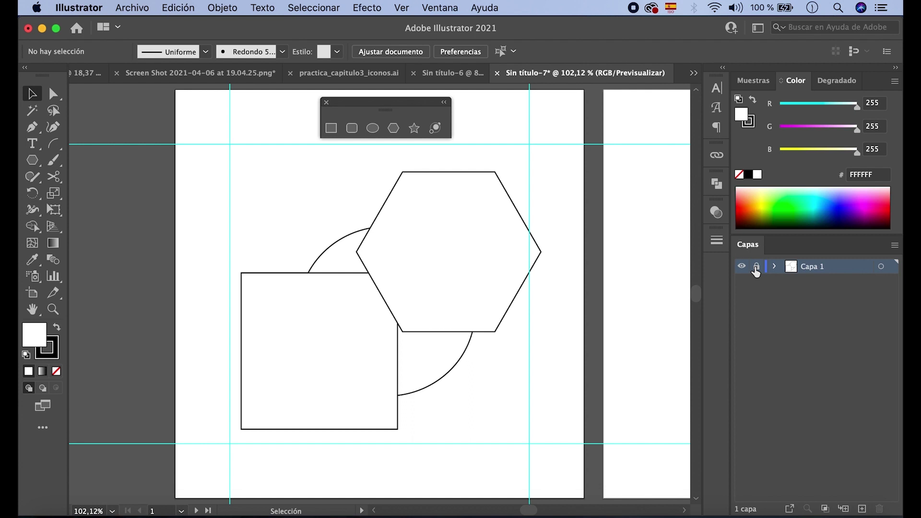
pyautogui.click(756, 269)
pyautogui.click(756, 268)
pyautogui.click(758, 267)
# Select the hexagon and expand layer Capa 1 to list the objects it contains.
pyautogui.click(498, 326)
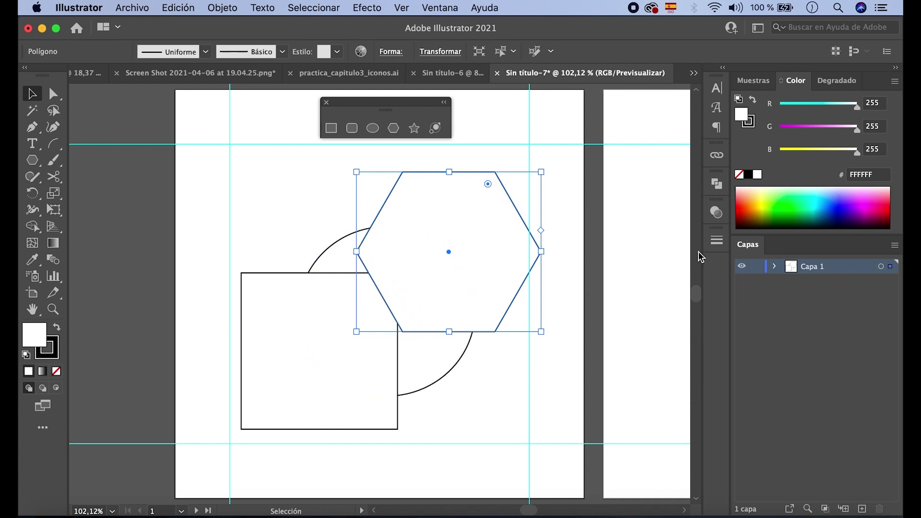
pyautogui.click(775, 267)
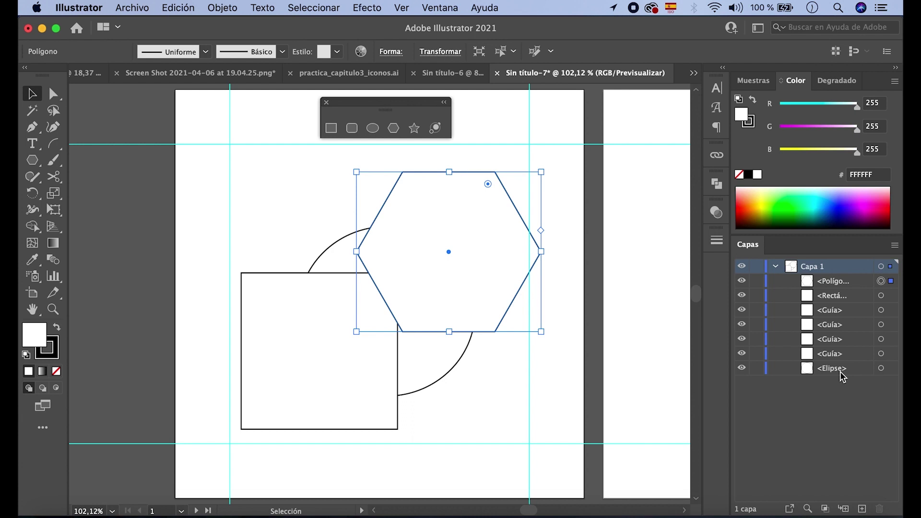
pyautogui.click(775, 267)
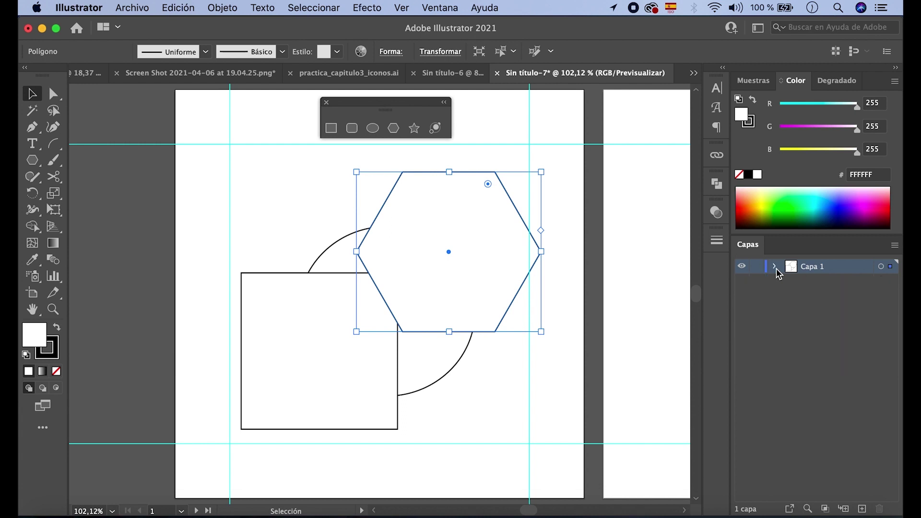
pyautogui.click(775, 266)
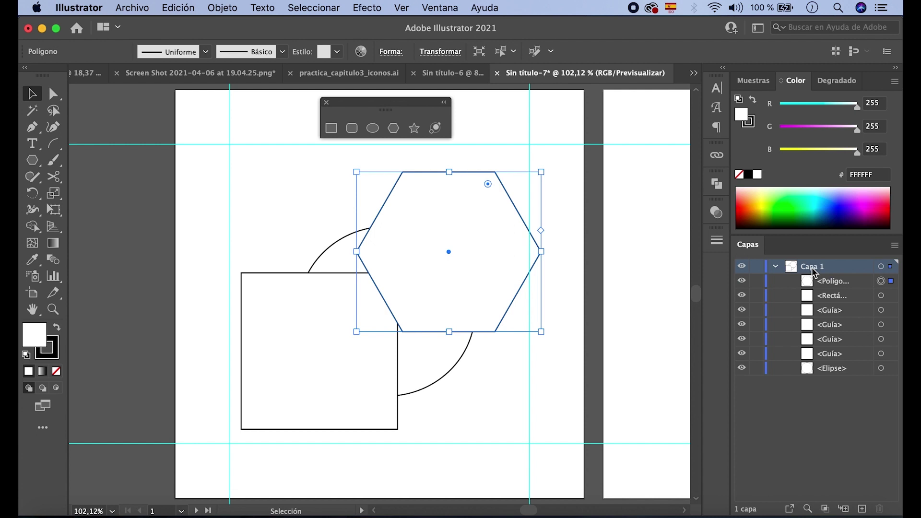
# Rename layer Capa 1 as dibujo.
pyautogui.doubleClick(812, 270)
pyautogui.write('dibujo')
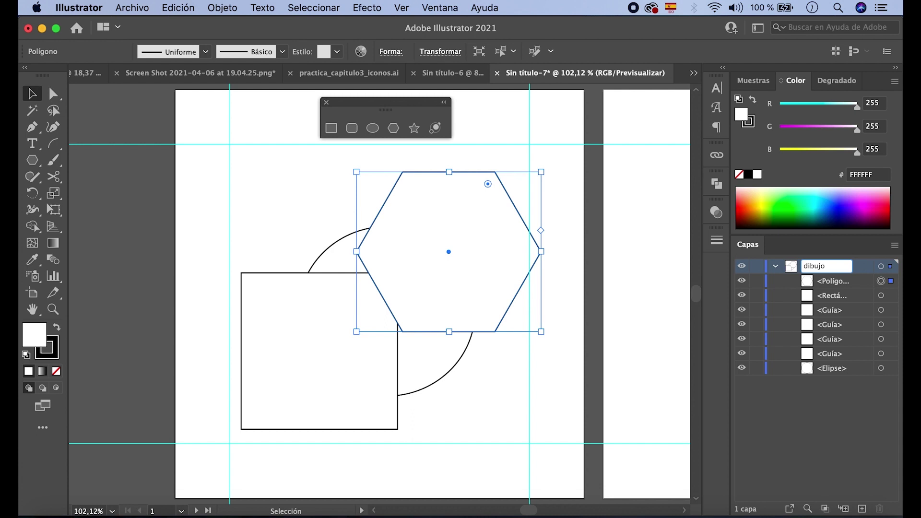
pyautogui.press('Return')
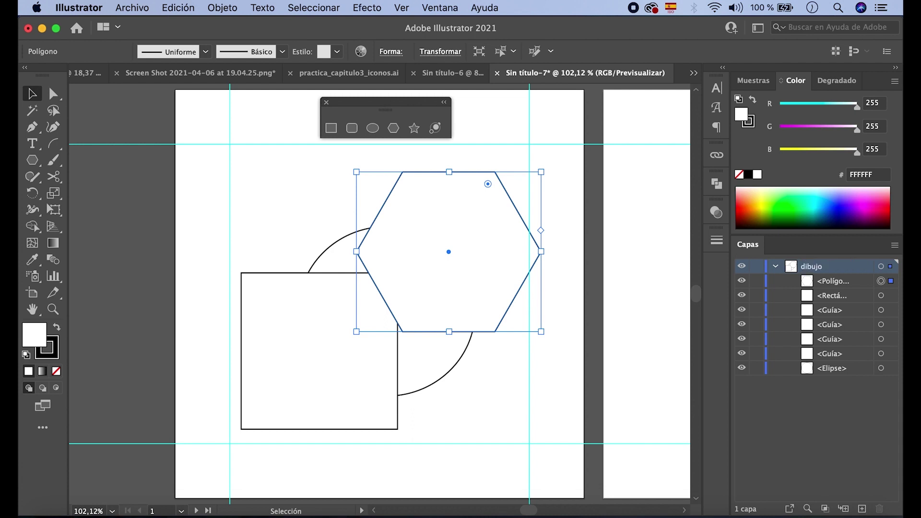
# Set the dibujo layer's colour to Dorado in its layer options, trying the Plantilla option and leaving it off.
pyautogui.doubleClick(793, 271)
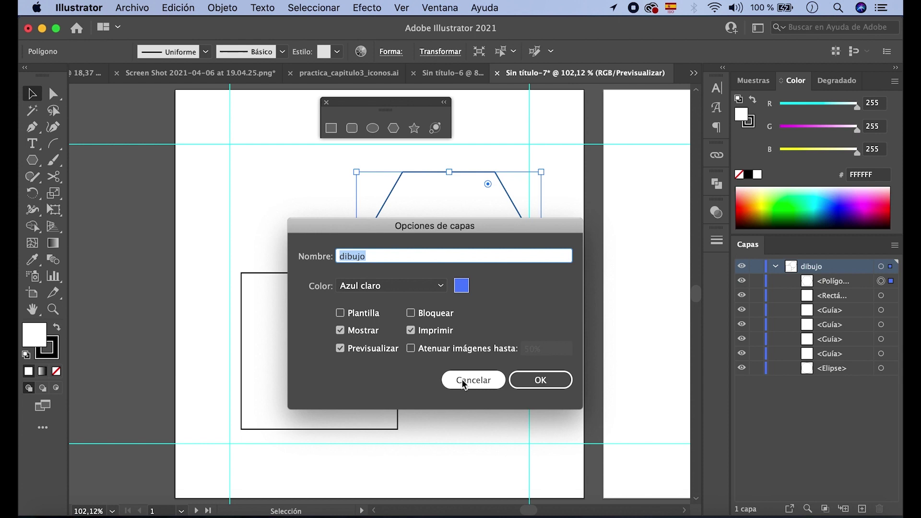
pyautogui.click(441, 289)
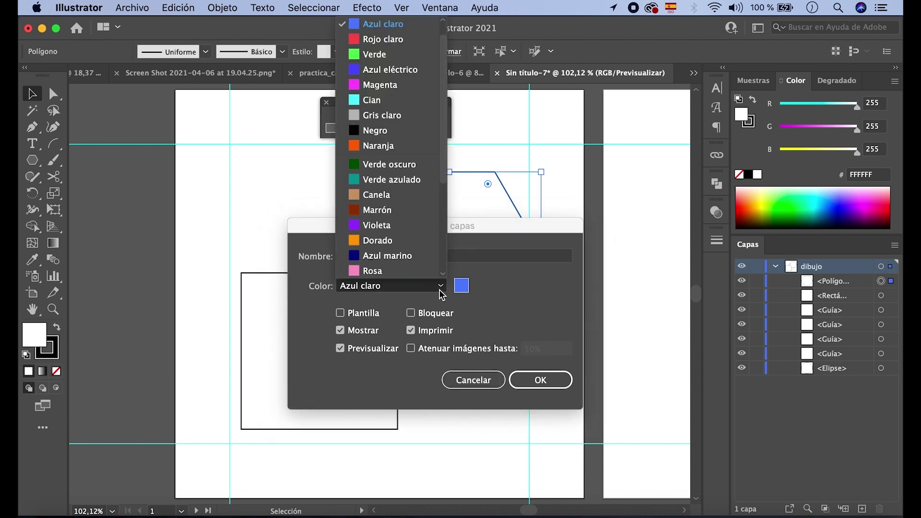
pyautogui.click(399, 239)
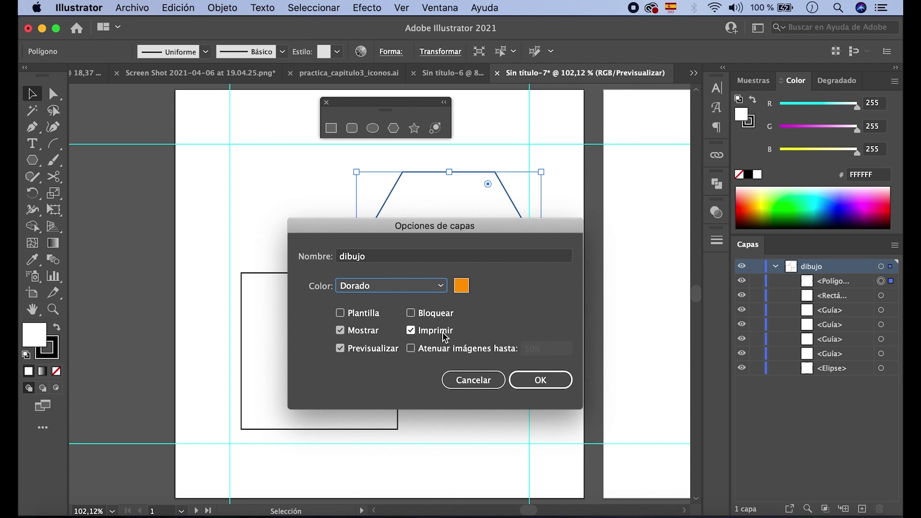
pyautogui.click(340, 314)
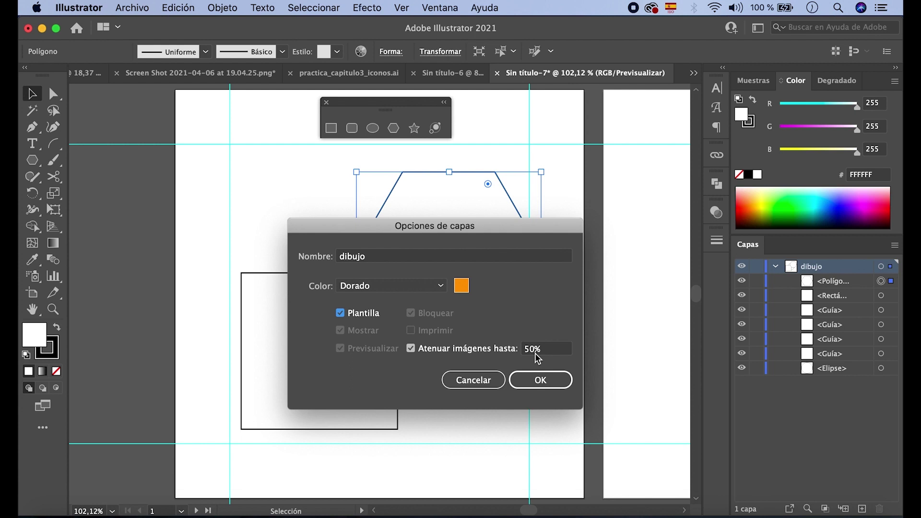
pyautogui.click(341, 314)
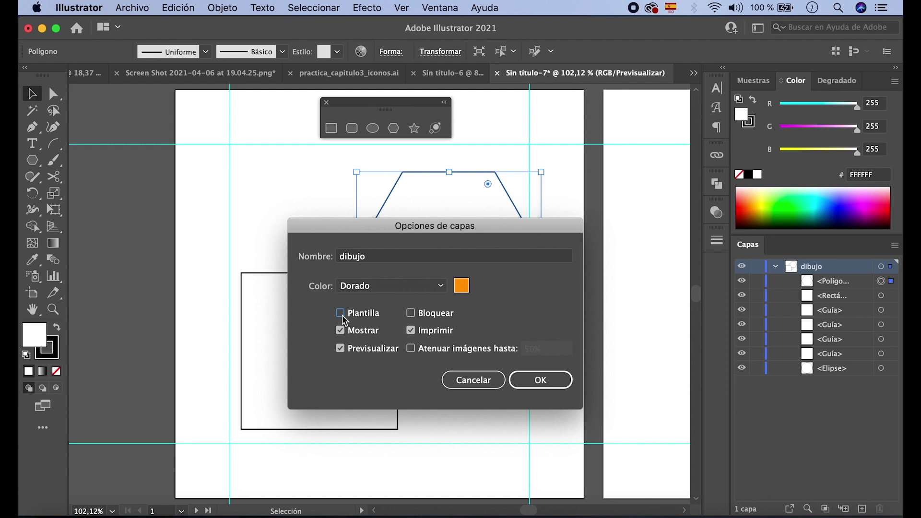
pyautogui.click(521, 383)
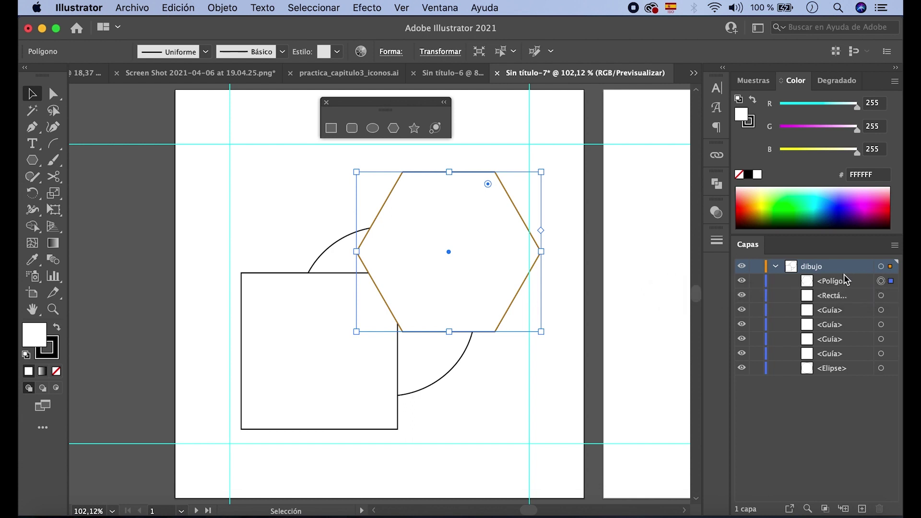
# Send the hexagon one level backward, and send it all the way to the back of the stack.
pyautogui.rightClick(516, 307)
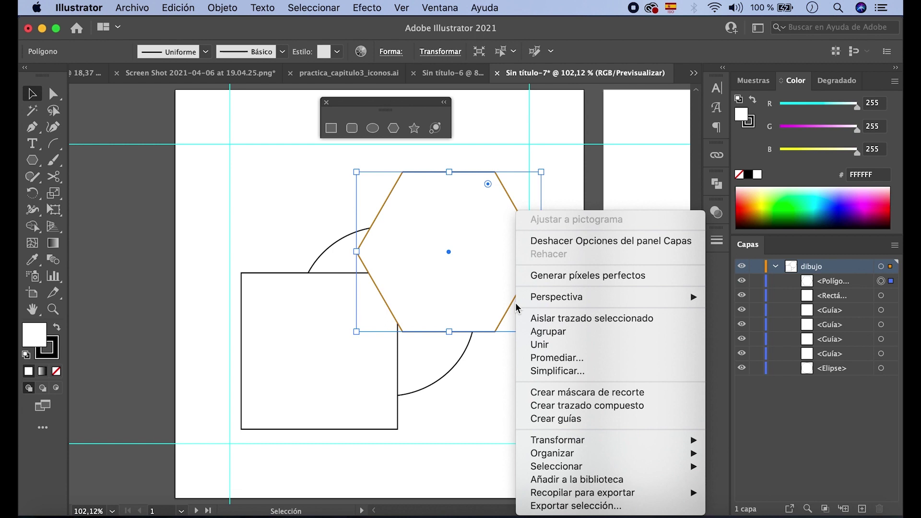
pyautogui.moveTo(533, 455)
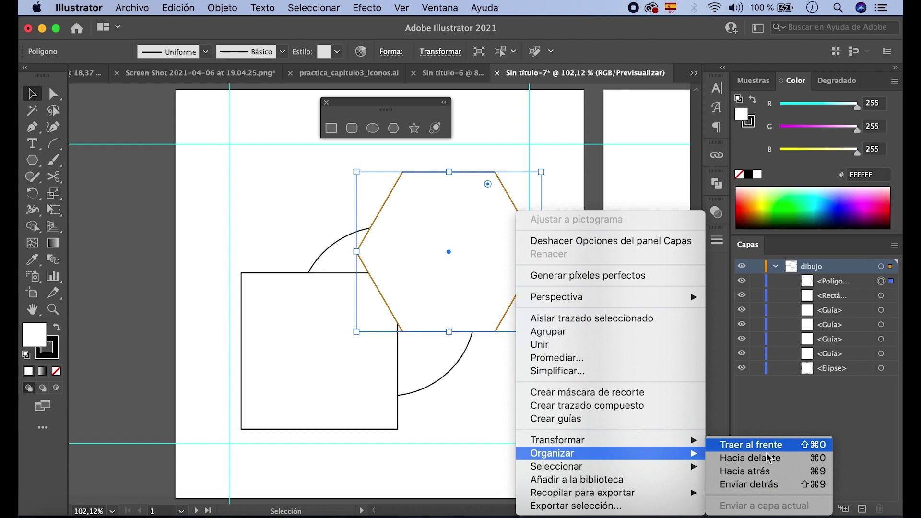
pyautogui.click(752, 477)
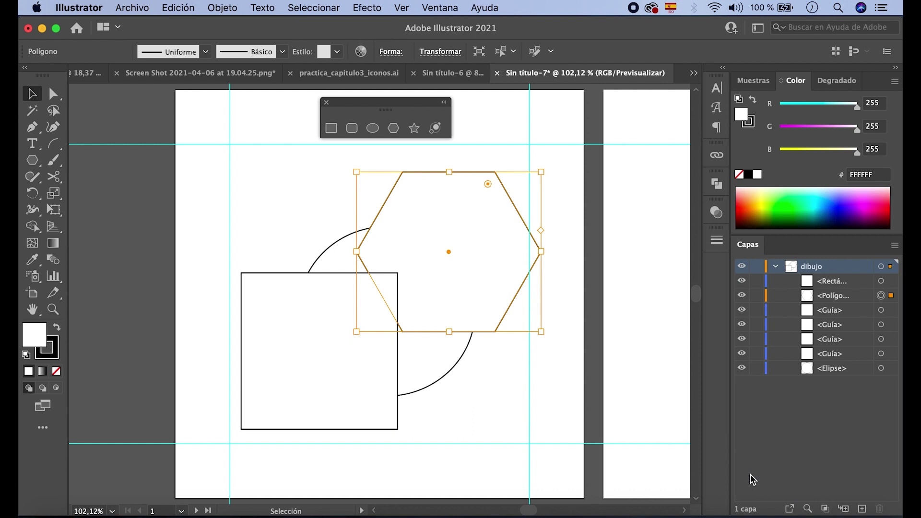
pyautogui.rightClick(502, 311)
pyautogui.moveTo(653, 458)
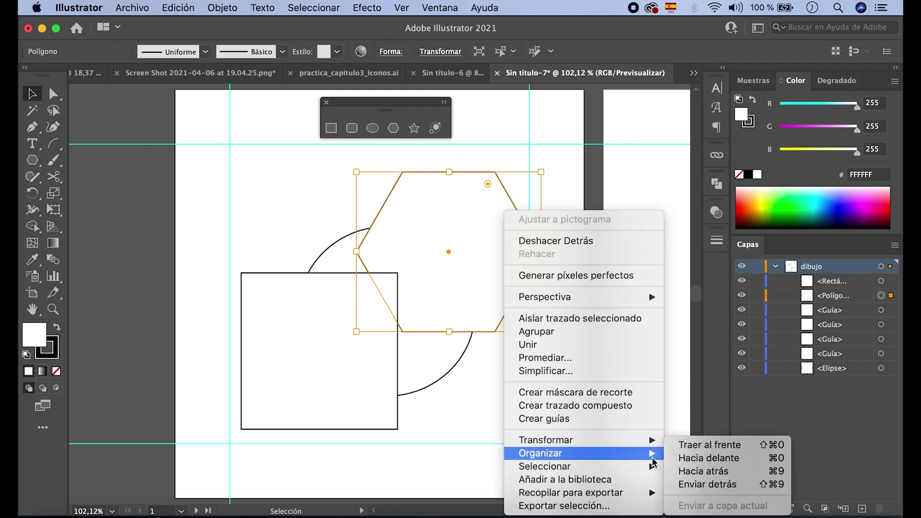
pyautogui.click(721, 484)
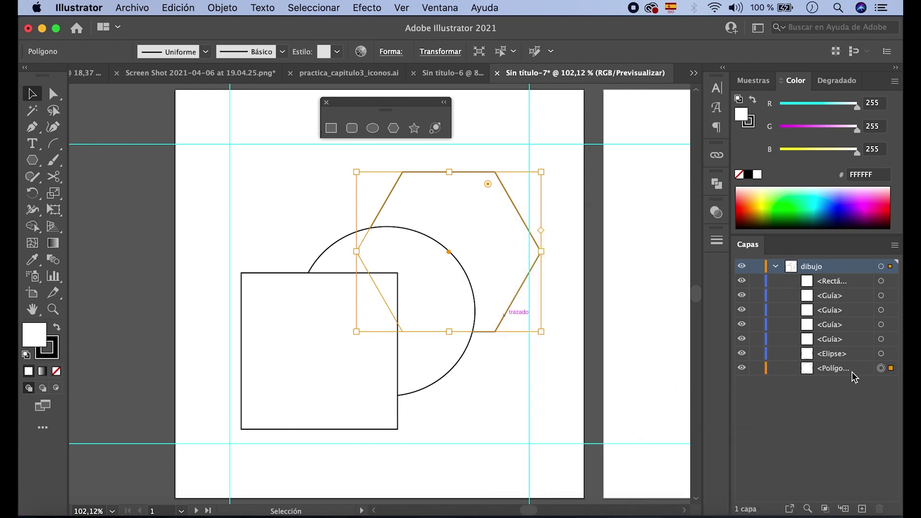
# Reorder the hexagon to the top of the dibujo layer's object list, and collapse the layer.
pyautogui.moveTo(812, 375); pyautogui.dragTo(807, 281)
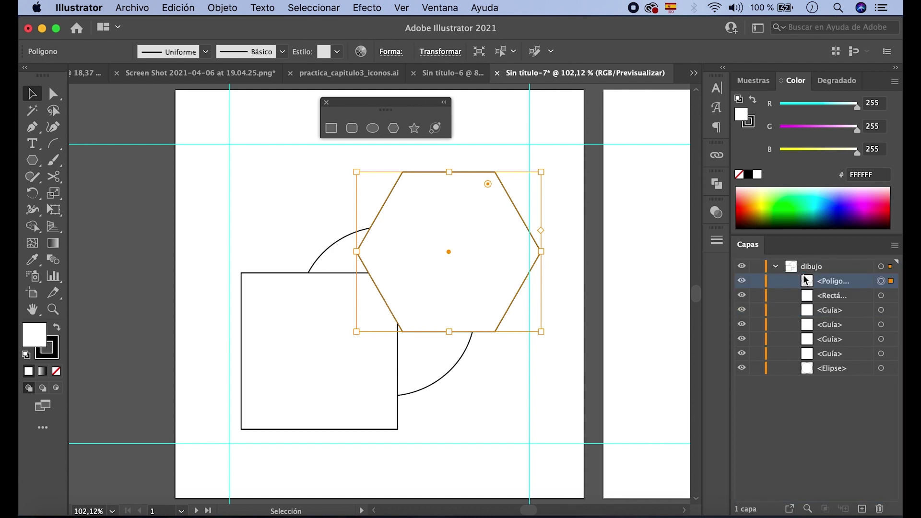
pyautogui.click(775, 266)
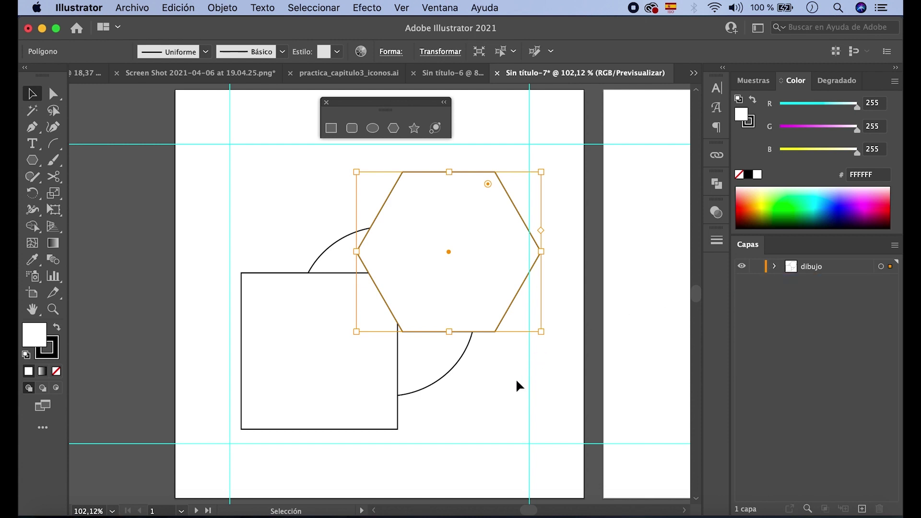
pyautogui.click(775, 266)
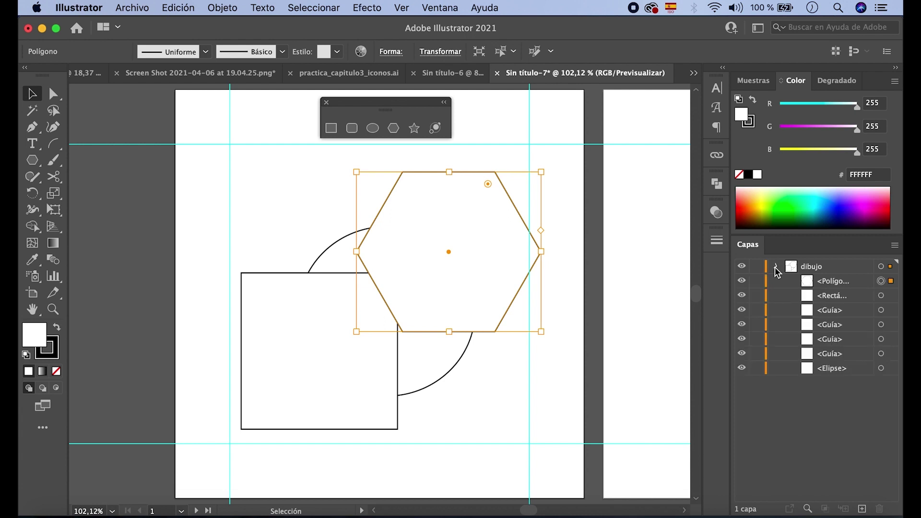
pyautogui.click(775, 267)
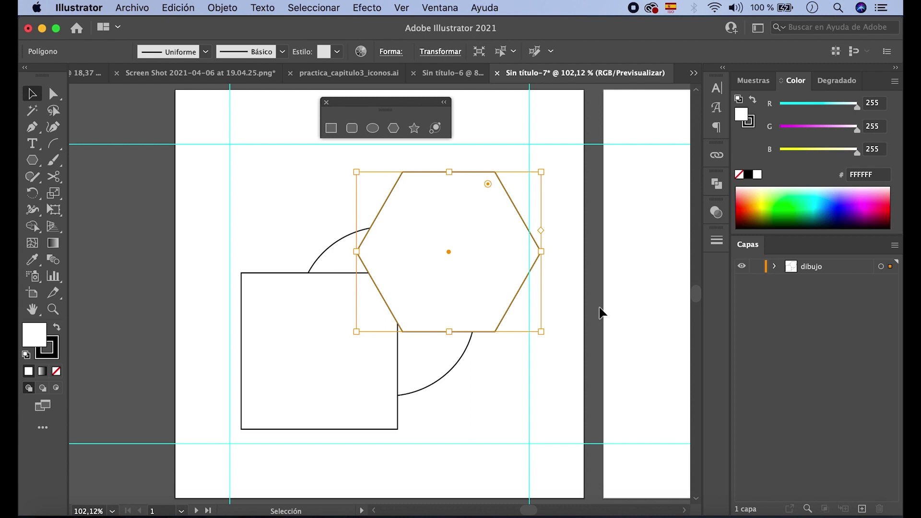
# Deselect the hexagon, and create a new 100 × 100 mm CMYK document with one artboard and millimetres as units.
pyautogui.click(569, 338)
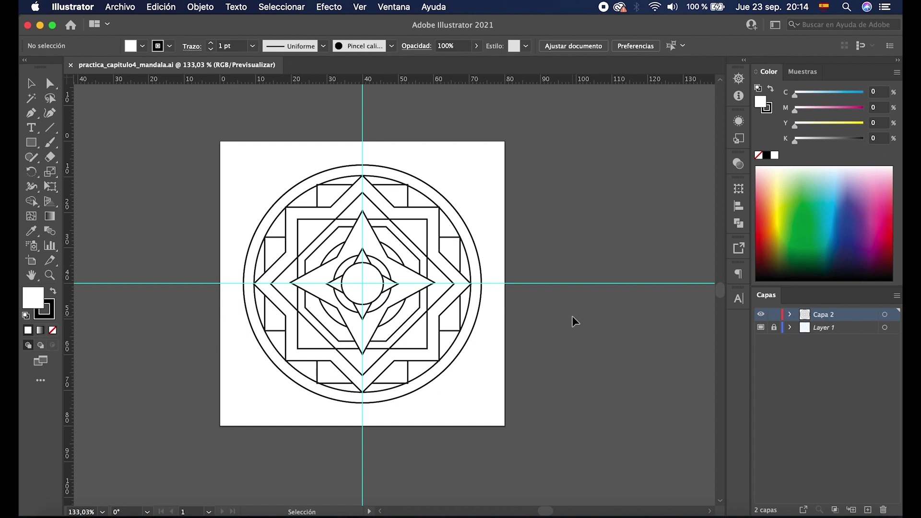
pyautogui.click(120, 8)
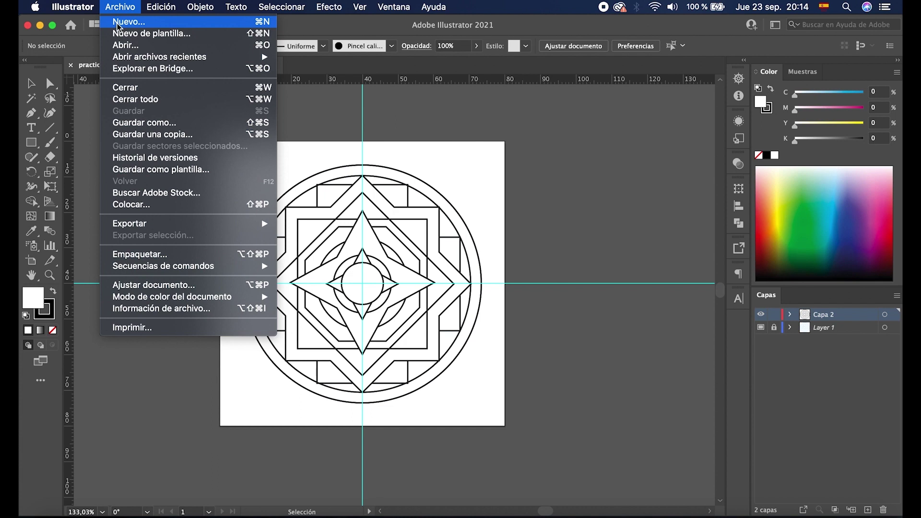
pyautogui.click(129, 23)
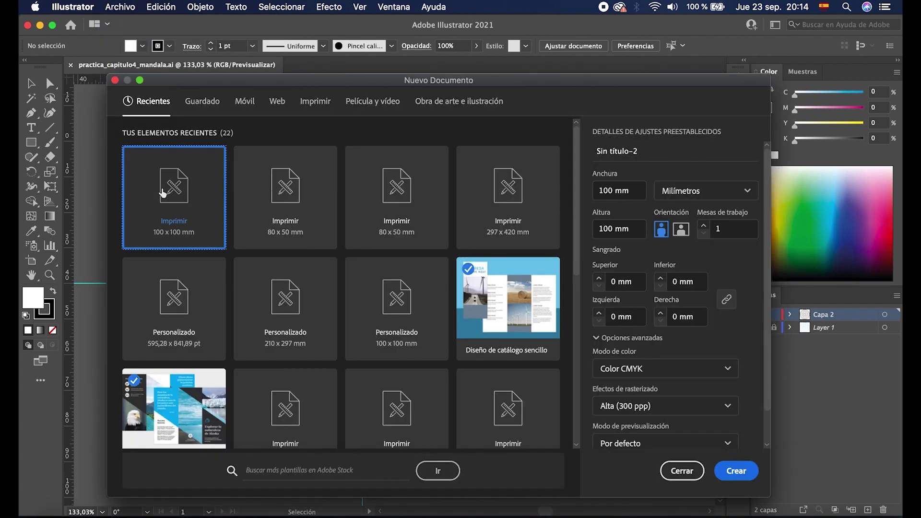
pyautogui.click(670, 193)
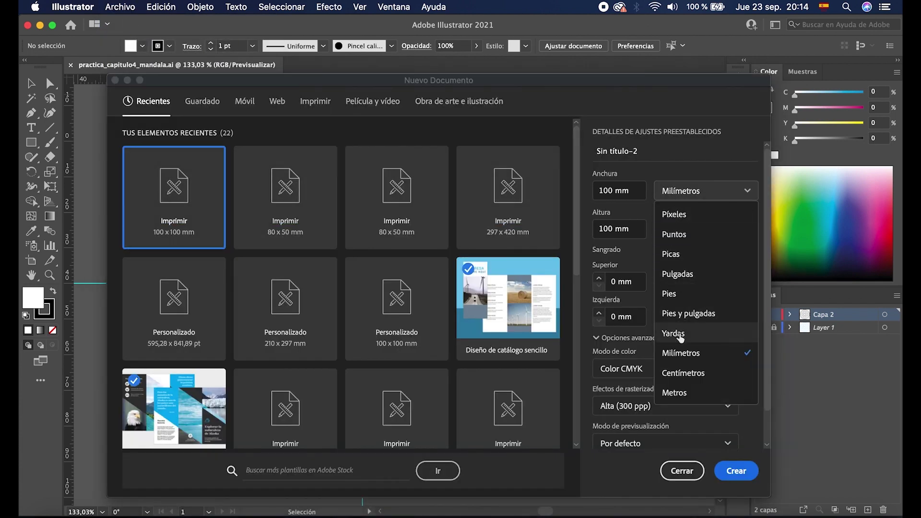
pyautogui.click(680, 355)
pyautogui.click(602, 192)
pyautogui.doubleClick(601, 193)
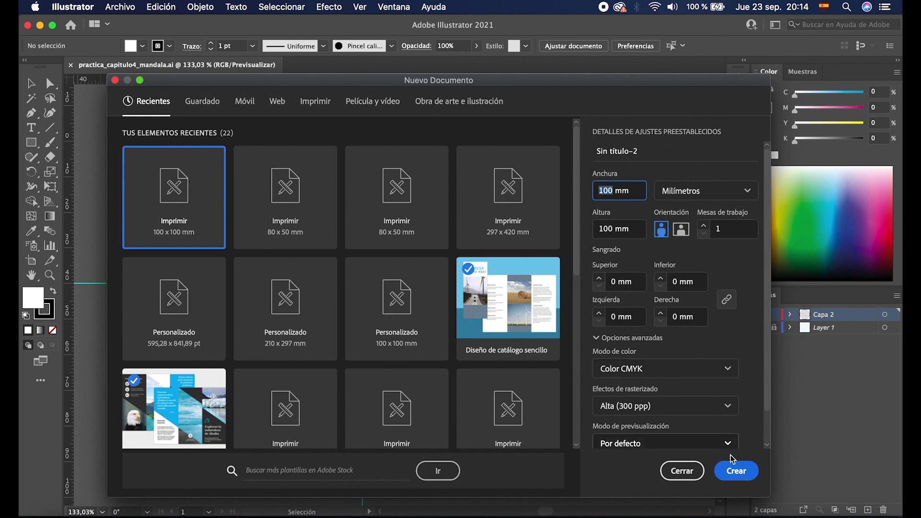
pyautogui.click(735, 470)
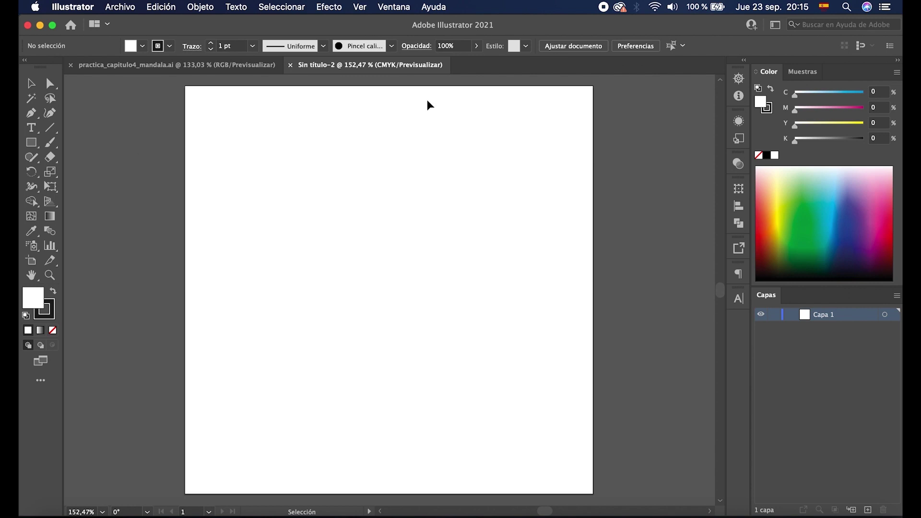
# Show the rulers, and add one vertical and one horizontal guide at about 50 mm across the artboard.
pyautogui.click(361, 7)
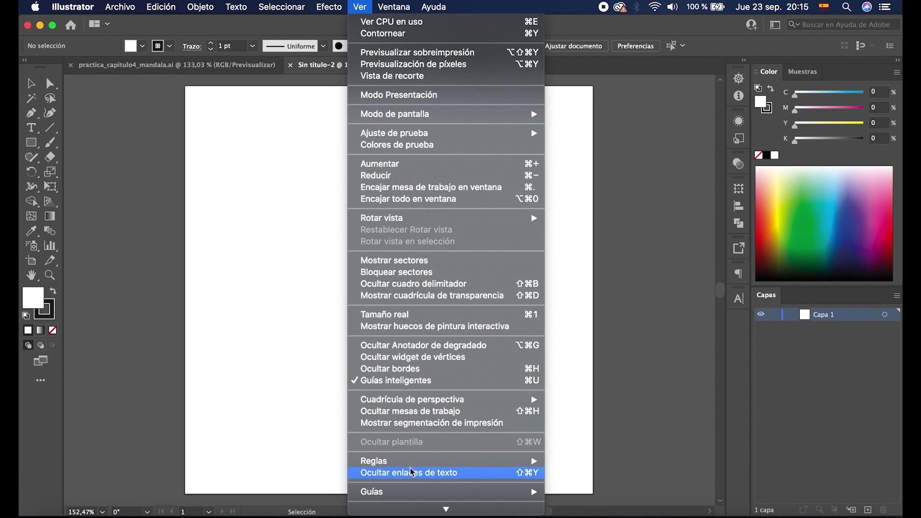
pyautogui.moveTo(411, 461)
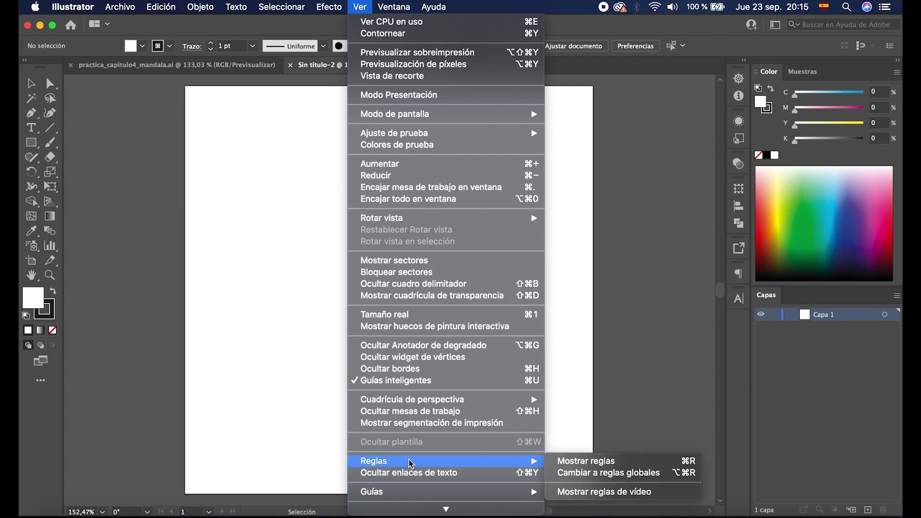
pyautogui.click(597, 461)
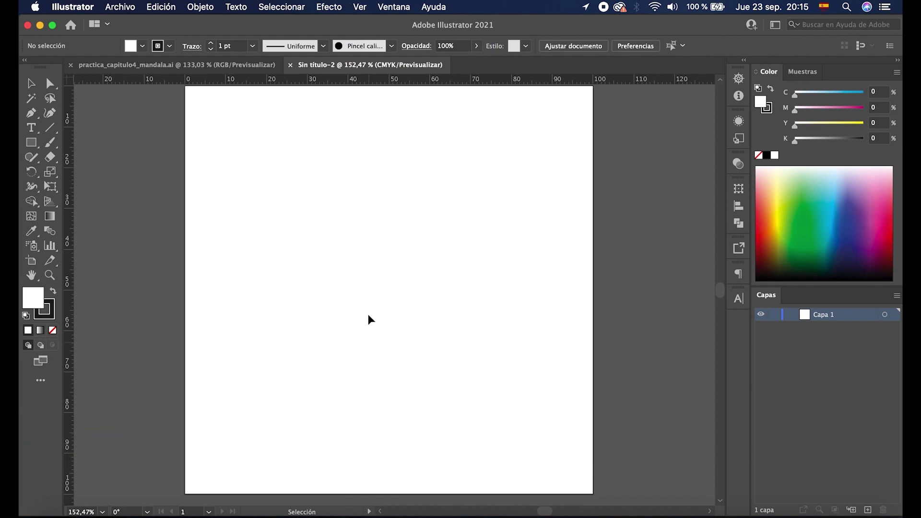
pyautogui.doubleClick(391, 81)
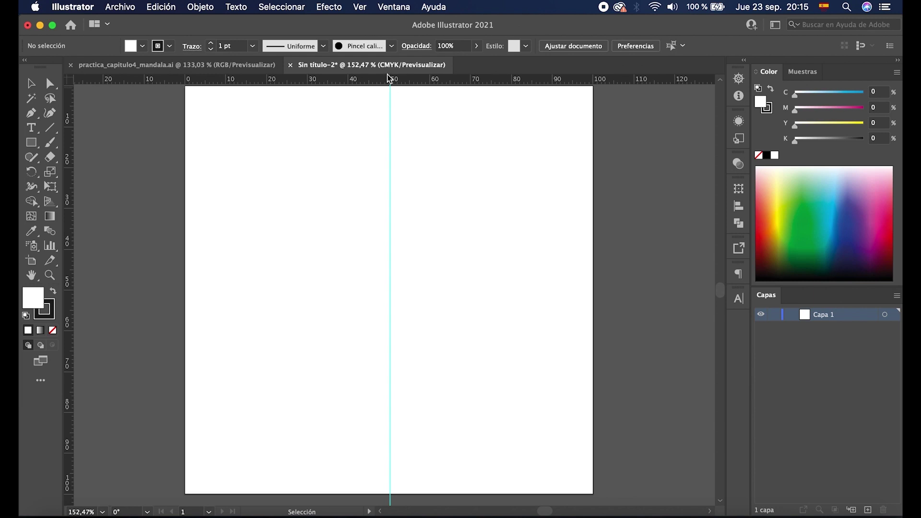
pyautogui.doubleClick(67, 291)
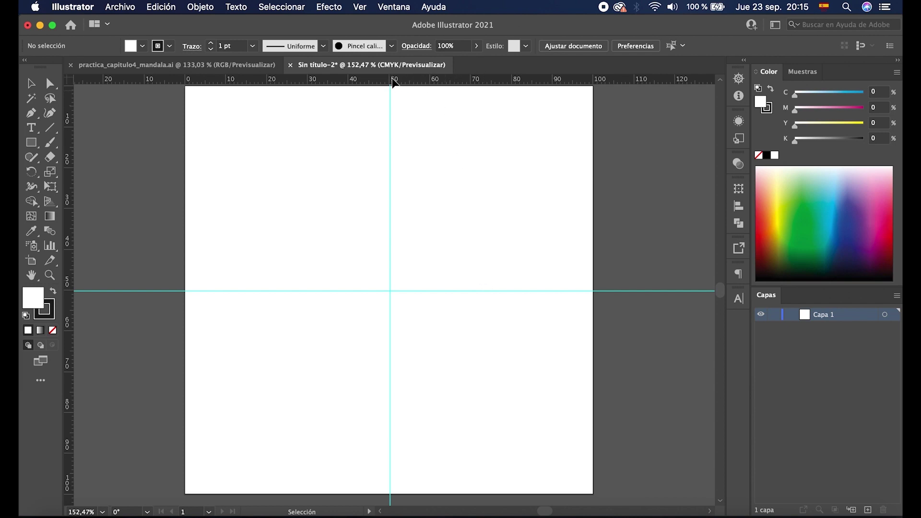
# Place an extra horizontal guide at about 25 mm in the upper half of the artboard, and undo it.
pyautogui.moveTo(392, 81); pyautogui.dragTo(382, 199)
pyautogui.moveTo(382, 186); pyautogui.dragTo(382, 186)
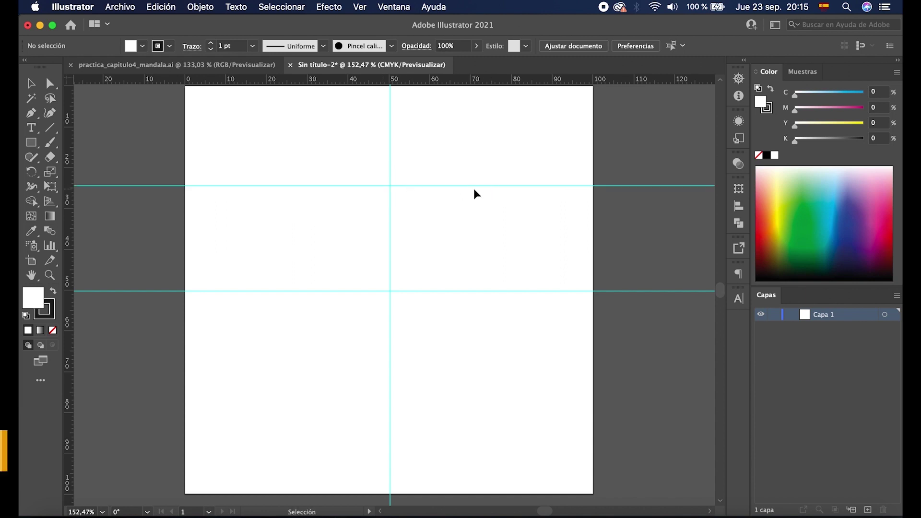
pyautogui.hotkey('ctrl', 'z')
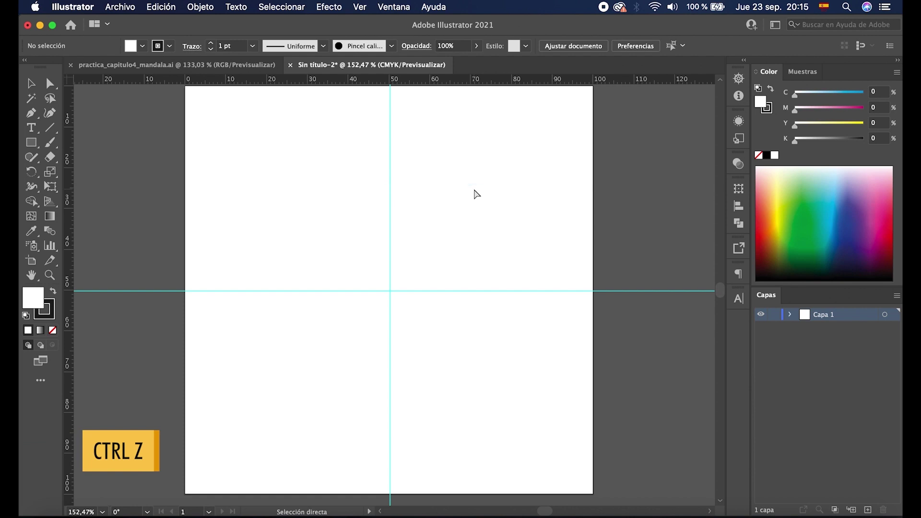
# Unlock the guides in the document.
pyautogui.rightClick(407, 127)
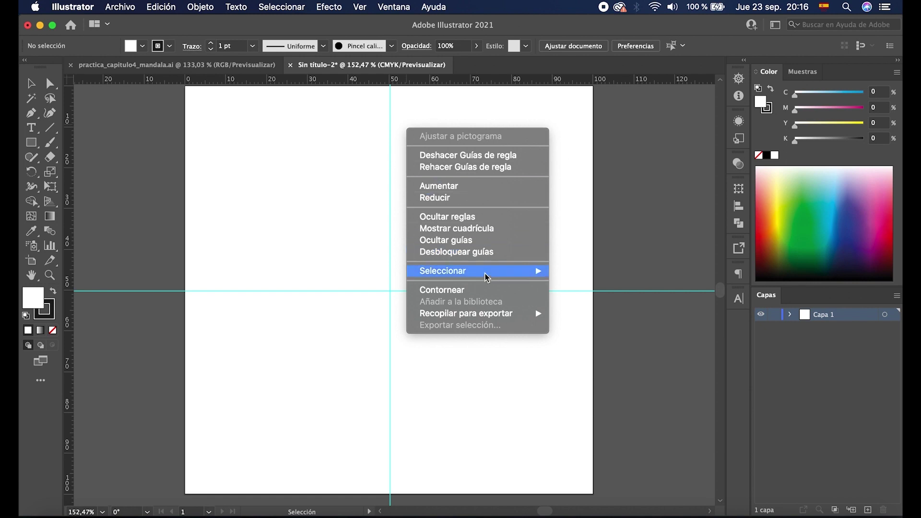
pyautogui.click(341, 179)
pyautogui.click(359, 7)
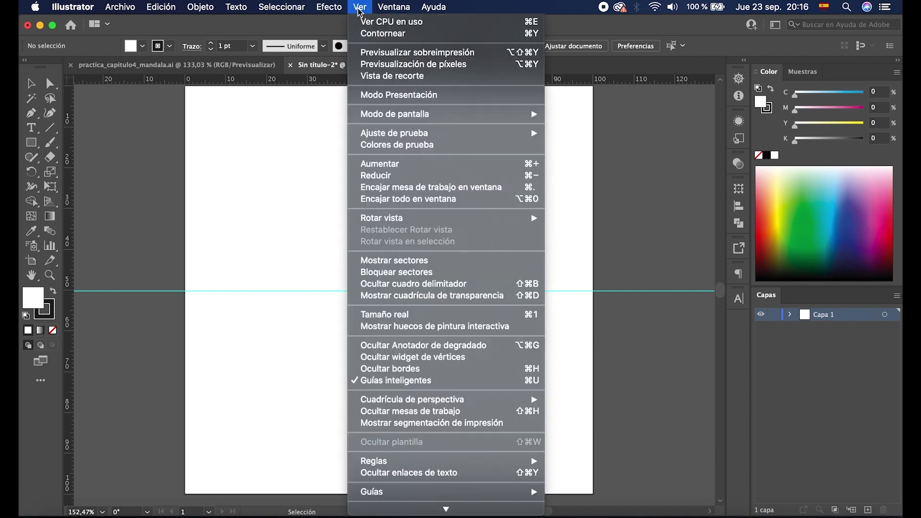
pyautogui.moveTo(461, 492)
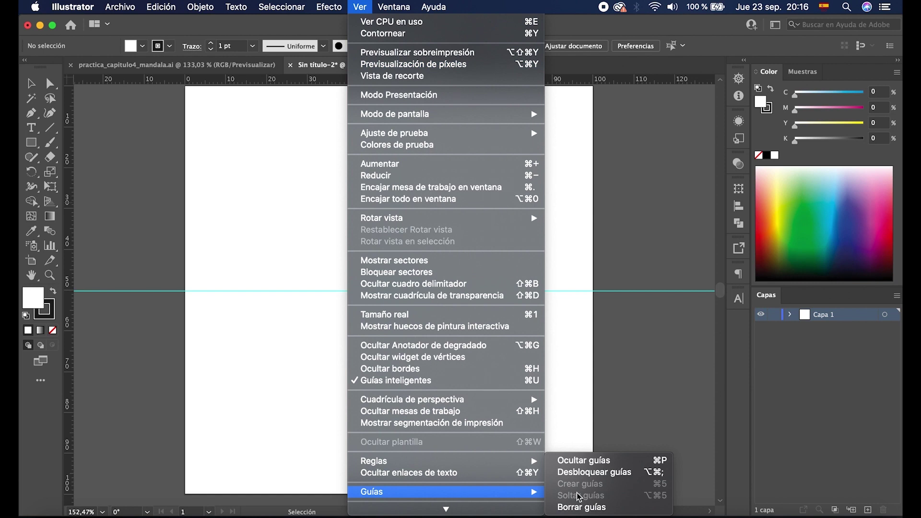
pyautogui.click(619, 475)
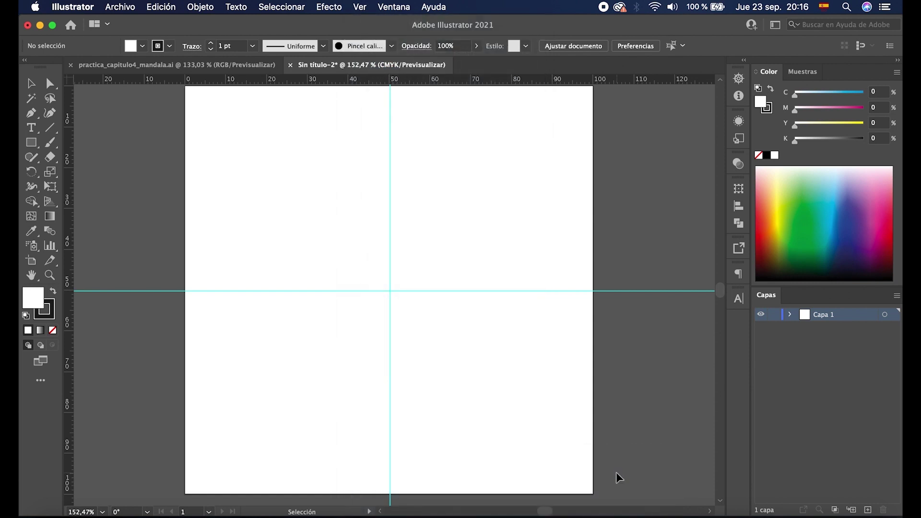
# Select the vertical guide and set its X position to 50 mm using Transform.
pyautogui.click(31, 83)
pyautogui.click(390, 194)
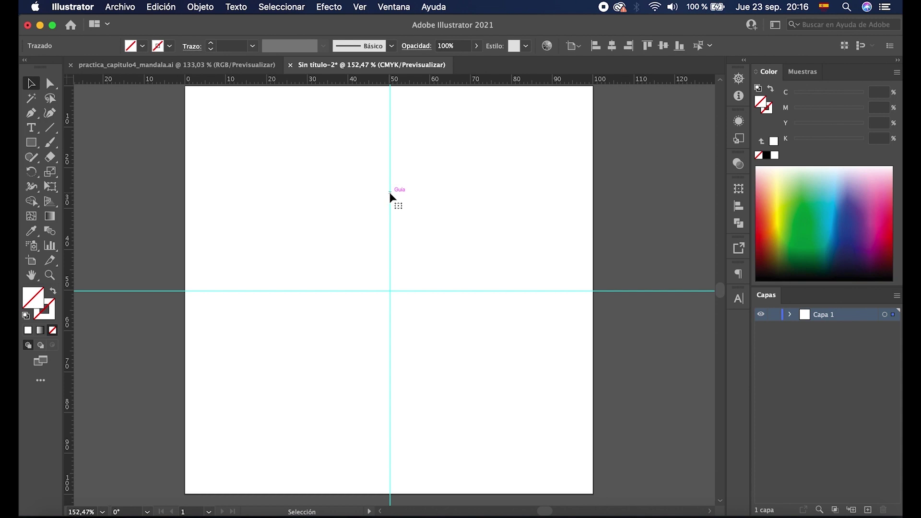
pyautogui.click(390, 195)
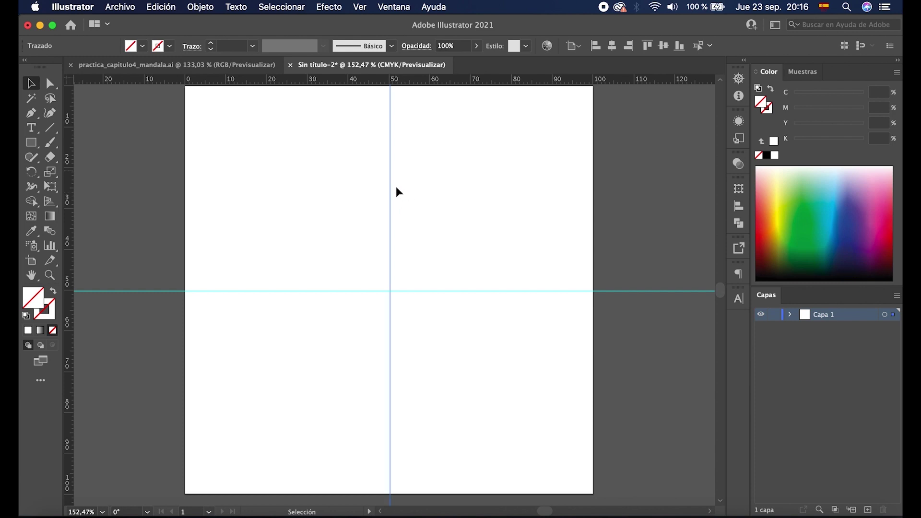
pyautogui.click(390, 216)
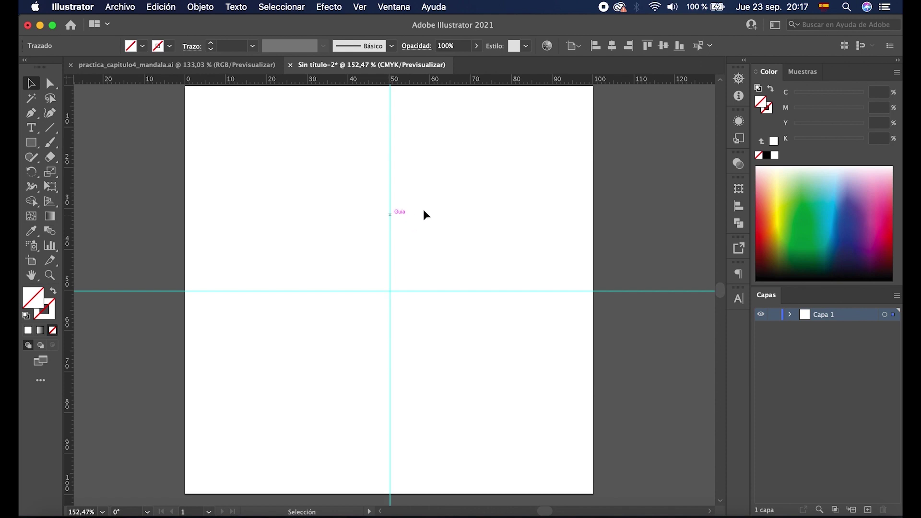
pyautogui.click(394, 6)
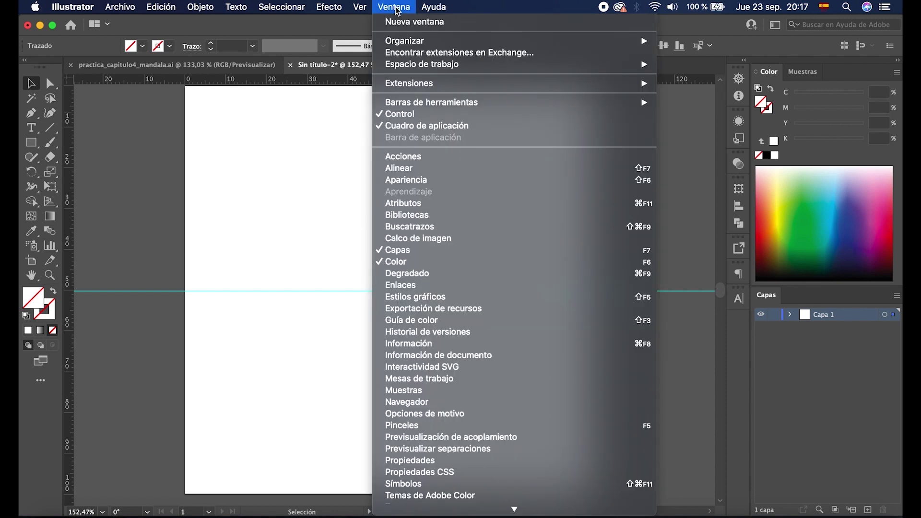
pyautogui.scroll(-3, 468, 320)
pyautogui.scroll(-2, 468, 320)
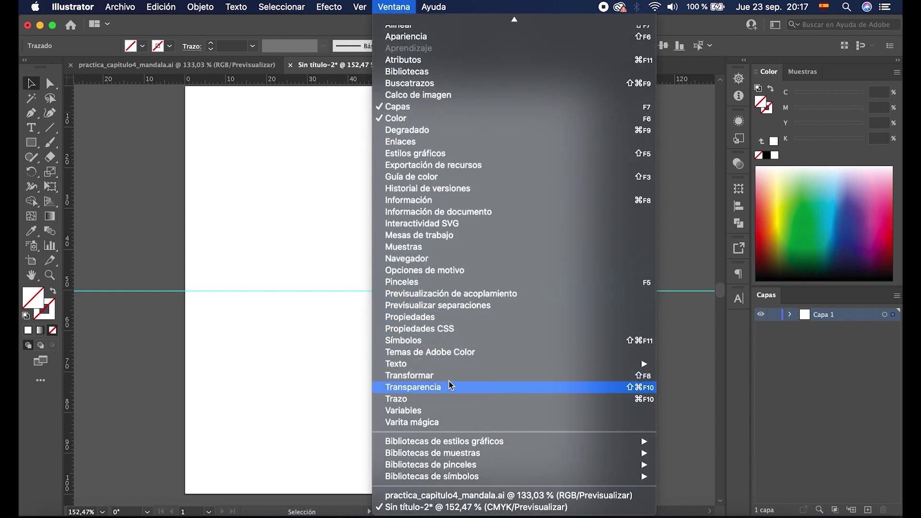
pyautogui.click(449, 377)
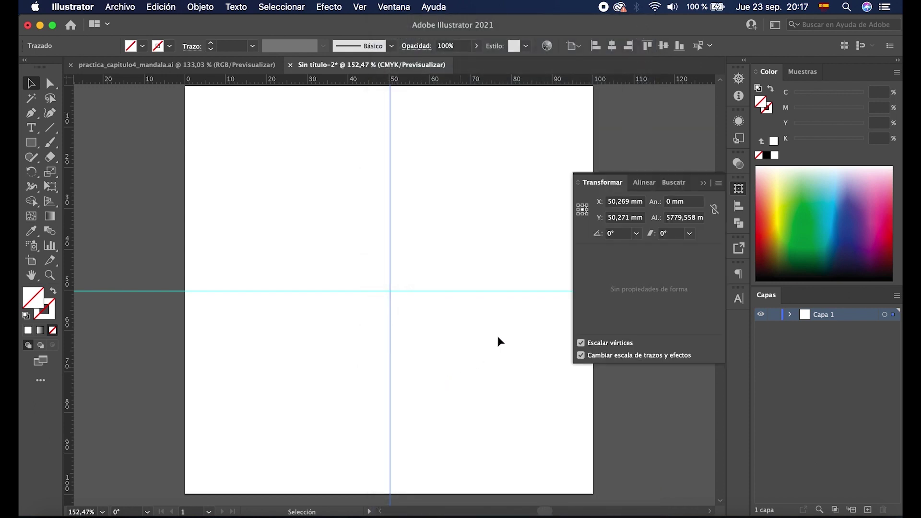
pyautogui.doubleClick(618, 207)
pyautogui.write('50')
pyautogui.press('Return')
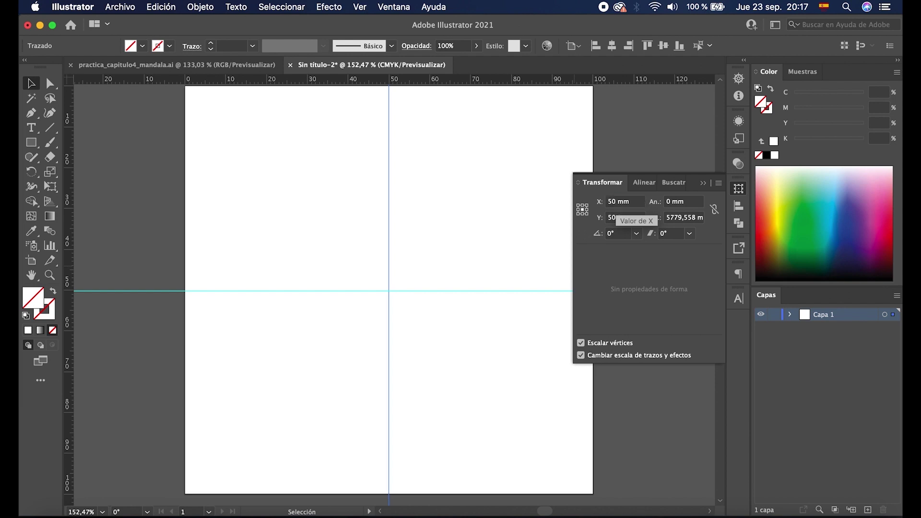
pyautogui.click(401, 115)
pyautogui.click(389, 114)
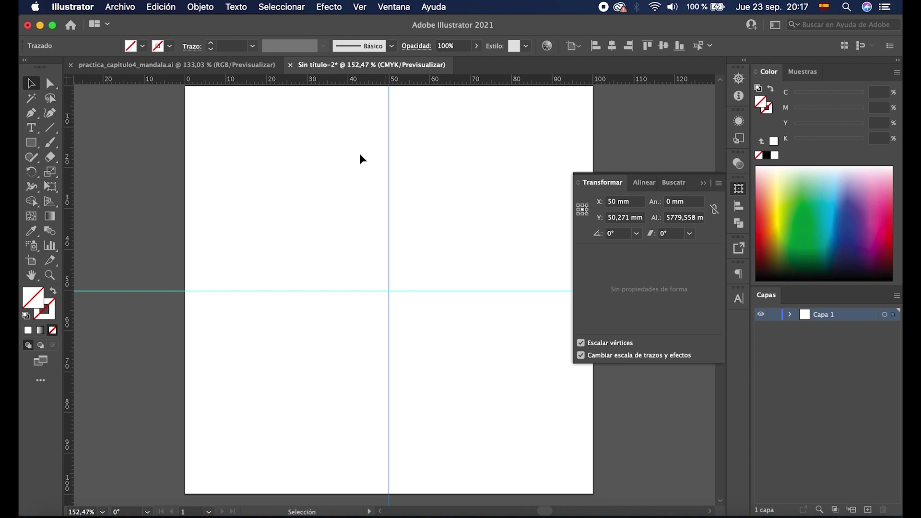
# Select the horizontal guide and set its Y position to 50 mm.
pyautogui.click(319, 291)
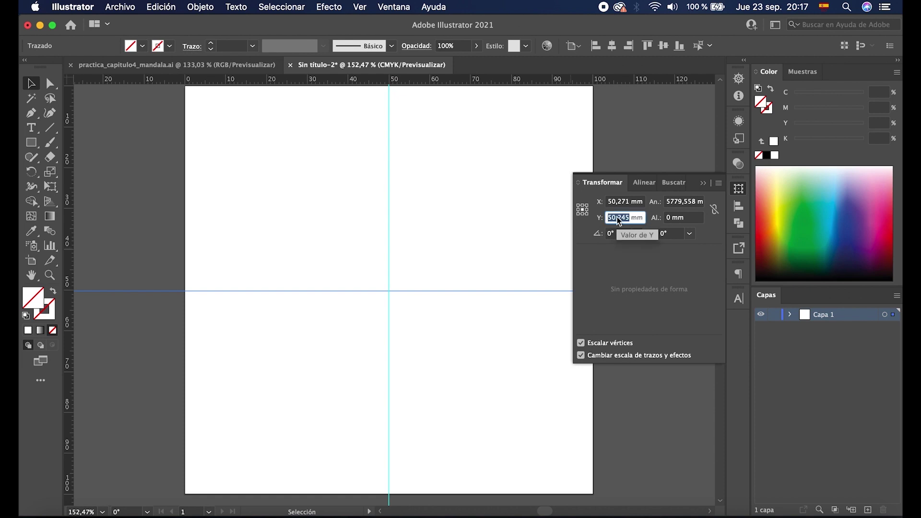
pyautogui.write('50')
pyautogui.press('Return')
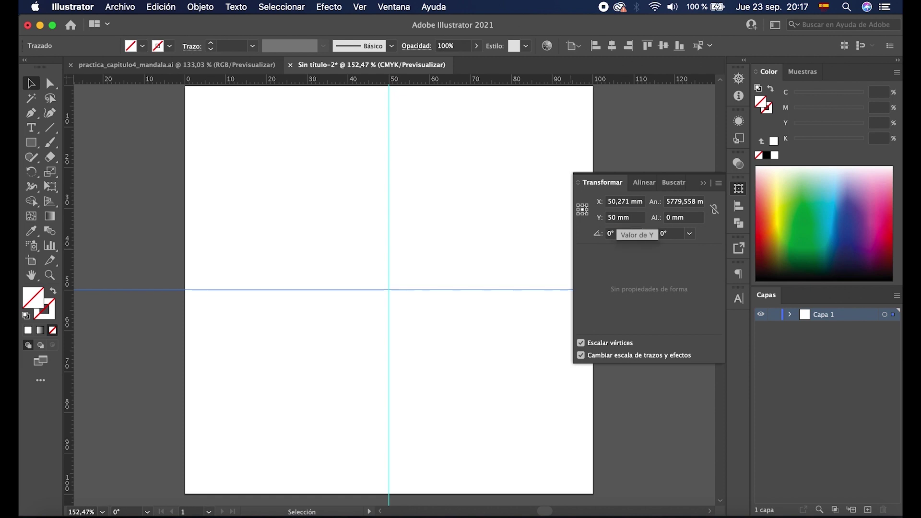
# Lock the guides again and collapse the Transform options.
pyautogui.rightClick(435, 229)
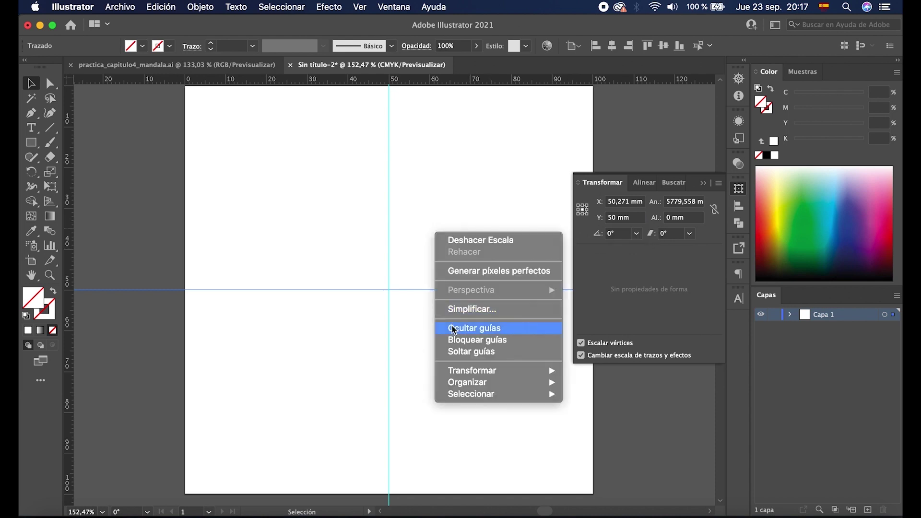
pyautogui.click(508, 340)
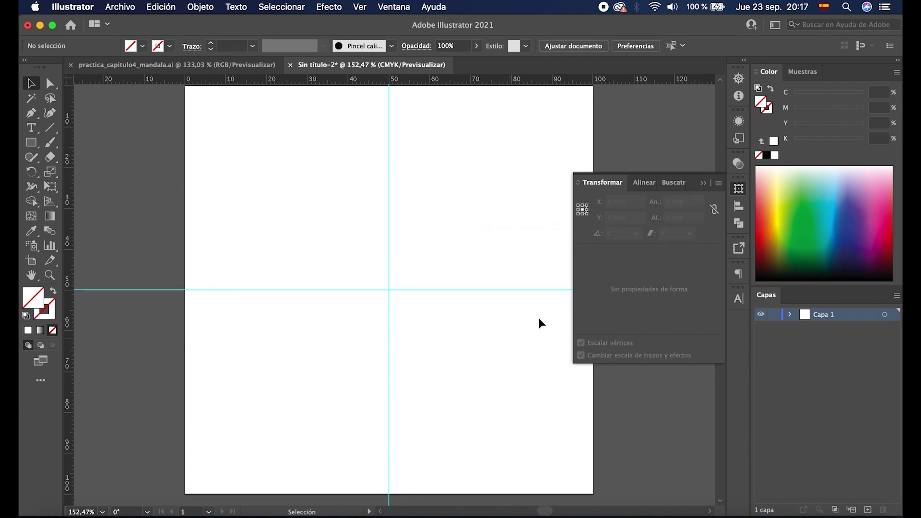
pyautogui.click(702, 185)
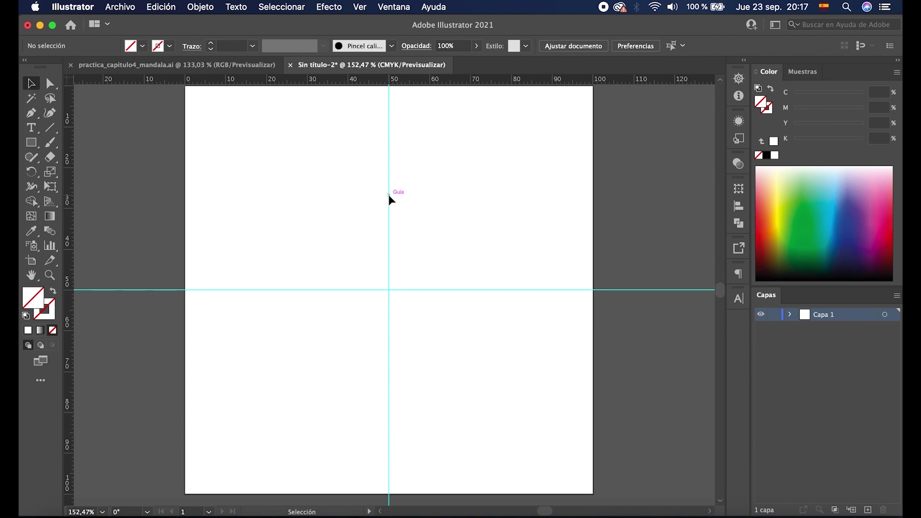
# Detach the shape tools as a floating palette over the artboard's upper-right corner, and choose the Ellipse tool.
pyautogui.click(34, 148)
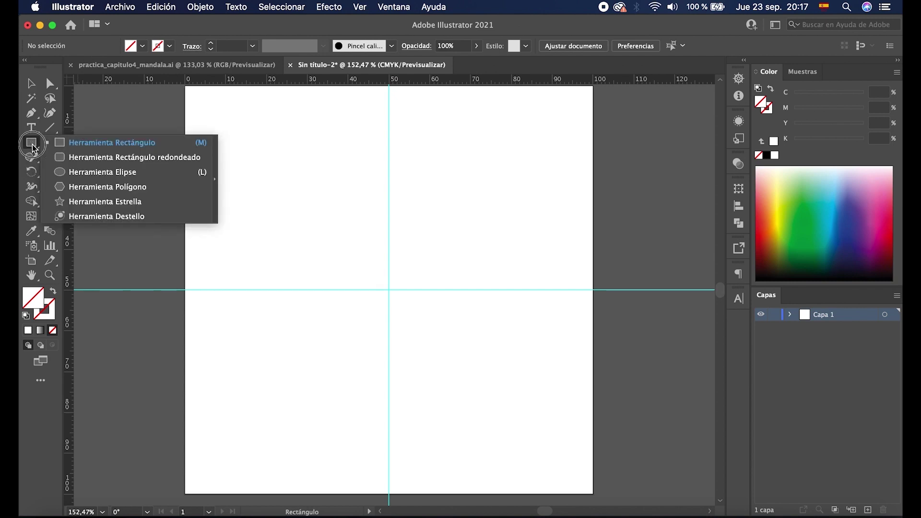
pyautogui.moveTo(33, 148); pyautogui.dragTo(216, 192)
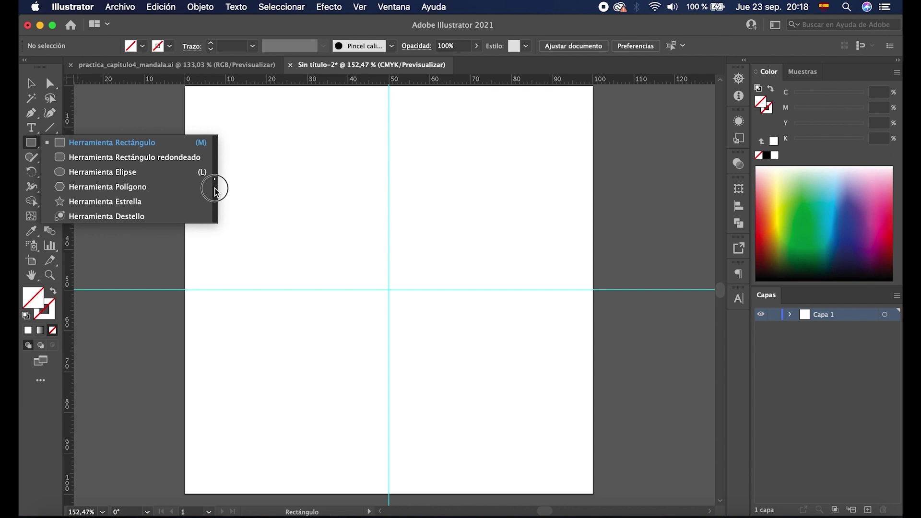
pyautogui.moveTo(216, 191); pyautogui.dragTo(214, 187)
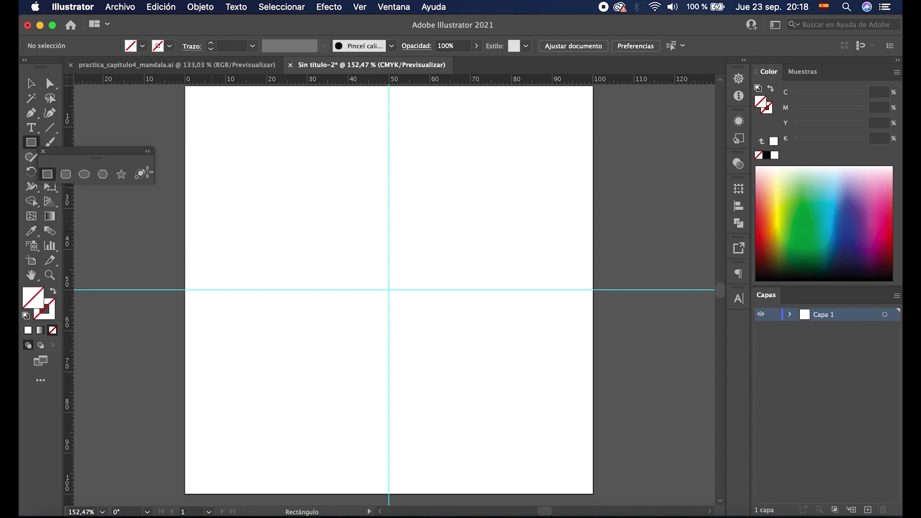
pyautogui.moveTo(81, 152); pyautogui.dragTo(586, 103)
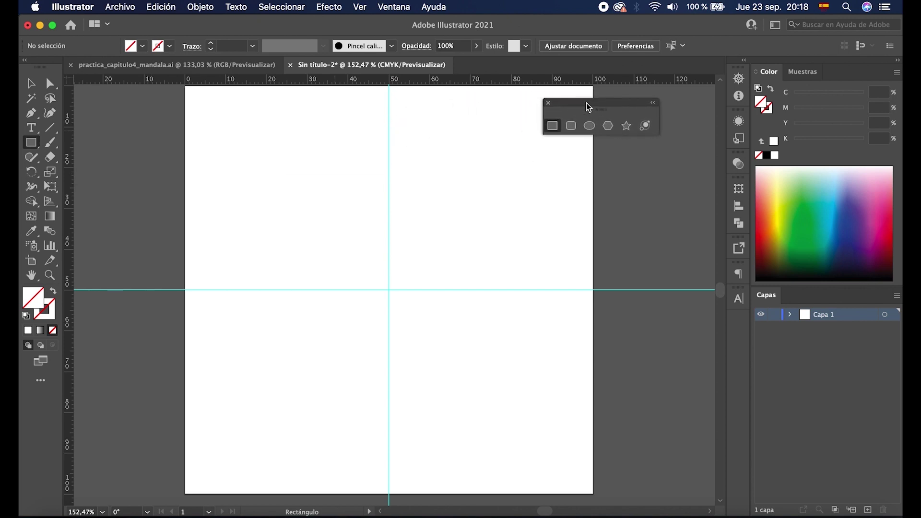
pyautogui.click(589, 127)
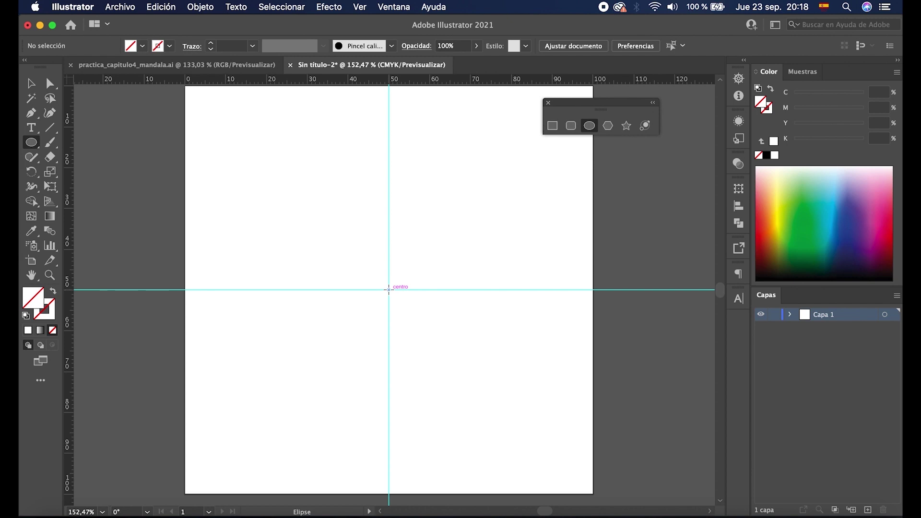
# Make sure smart guides are on and draw a circle about 79 mm in diameter centred on the guide intersection.
pyautogui.click(361, 8)
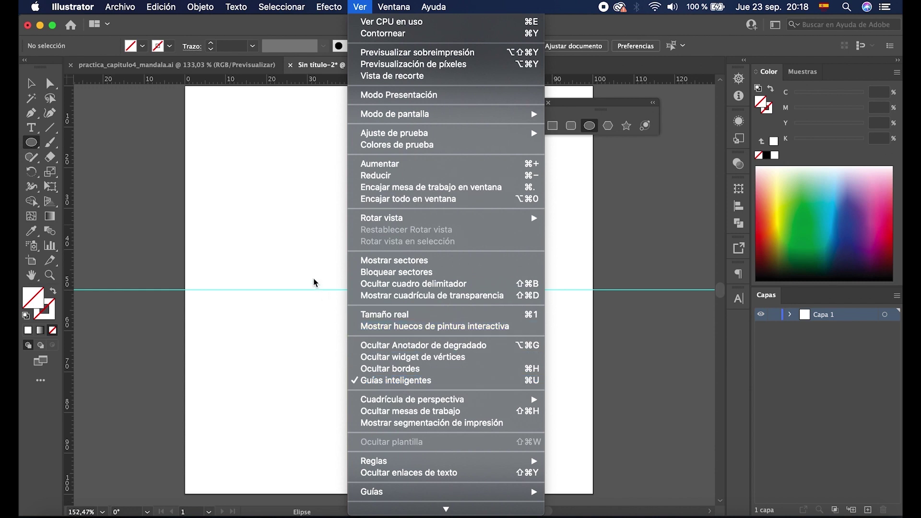
pyautogui.press('super+u')
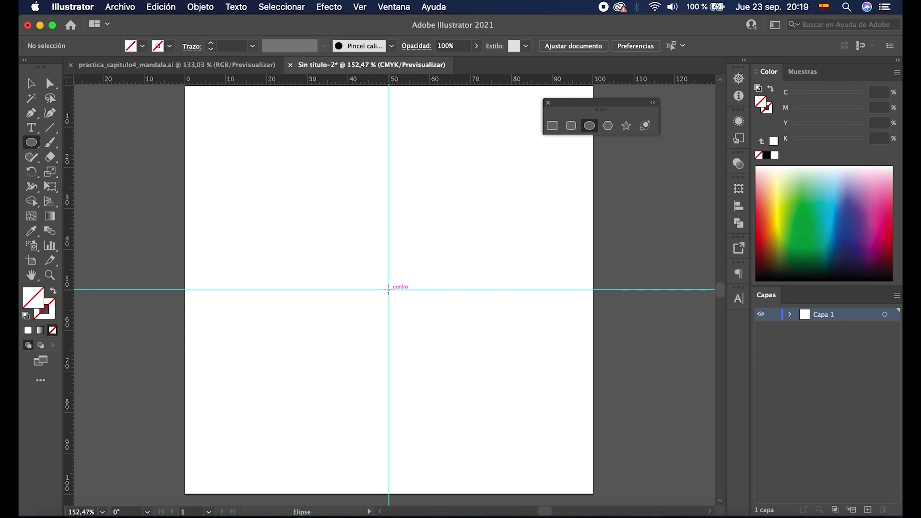
pyautogui.click(388, 289)
pyautogui.moveTo(388, 290); pyautogui.dragTo(496, 193)
pyautogui.hotkey('alt', 'shift')
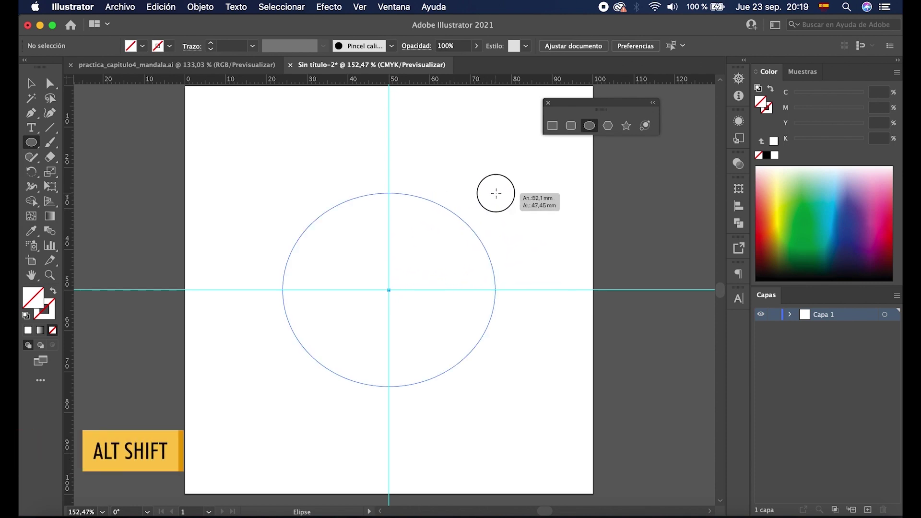
pyautogui.moveTo(496, 193); pyautogui.dragTo(551, 155)
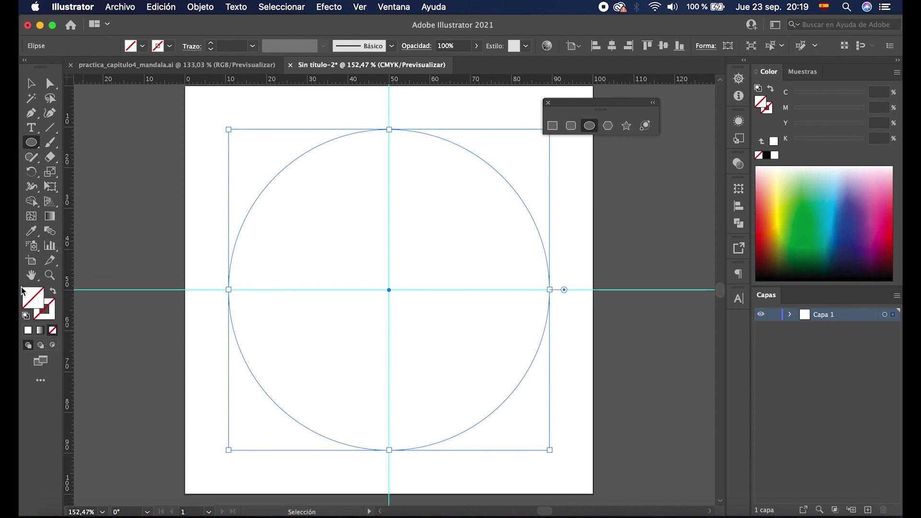
# Deselect the circle and check its unpainted path in Outline view, returning to Preview.
pyautogui.click(31, 301)
pyautogui.click(51, 305)
pyautogui.click(33, 85)
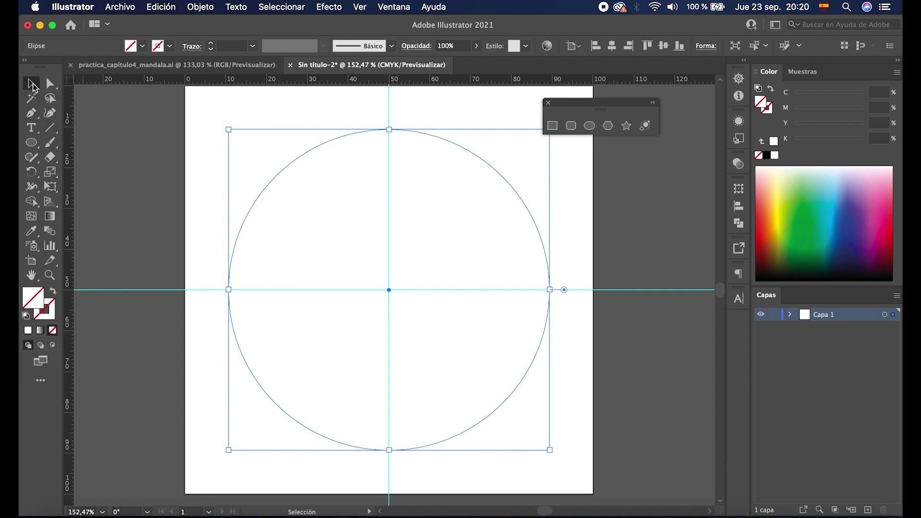
pyautogui.click(155, 168)
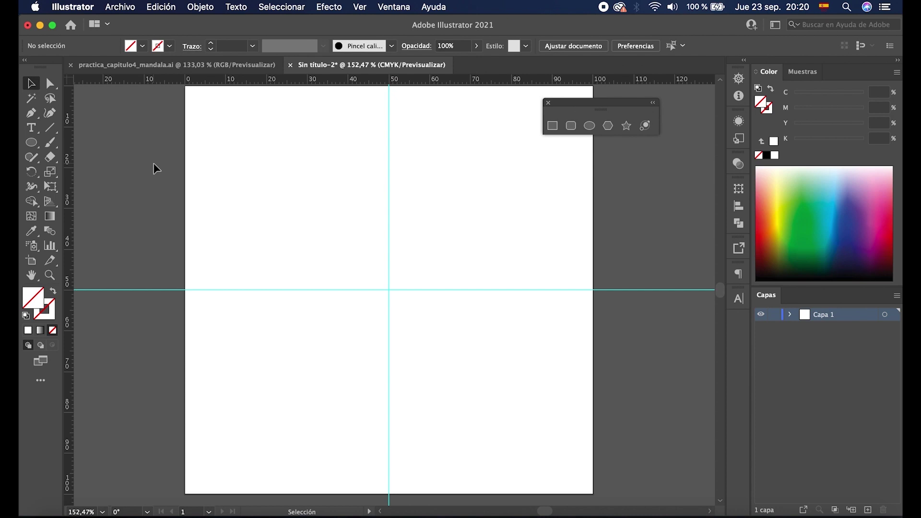
pyautogui.click(360, 7)
pyautogui.click(379, 34)
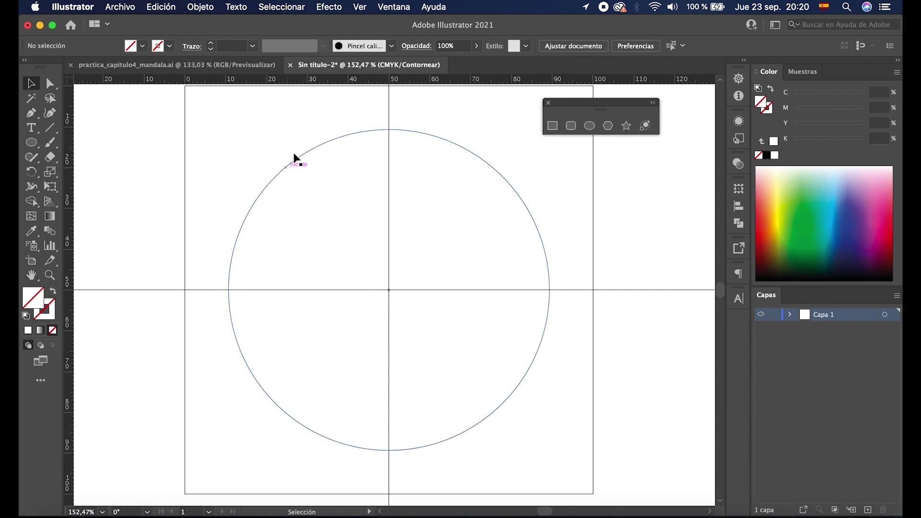
pyautogui.click(359, 7)
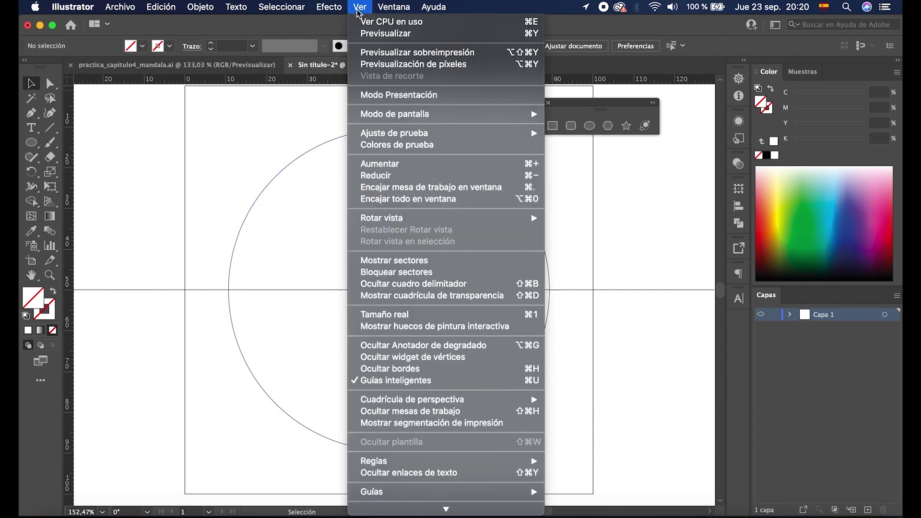
pyautogui.click(361, 34)
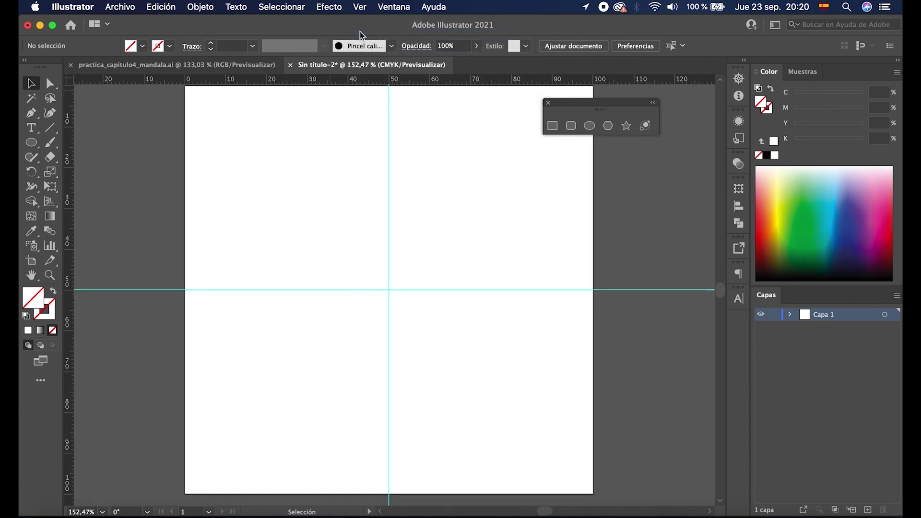
# Reselect the circle and apply the default white fill and black 1 pt stroke.
pyautogui.press('super+shift+v')
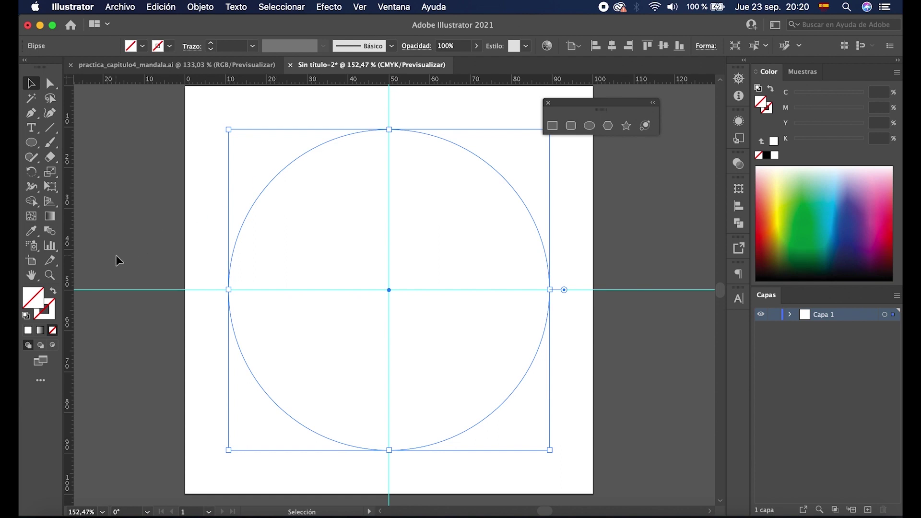
pyautogui.press('d')
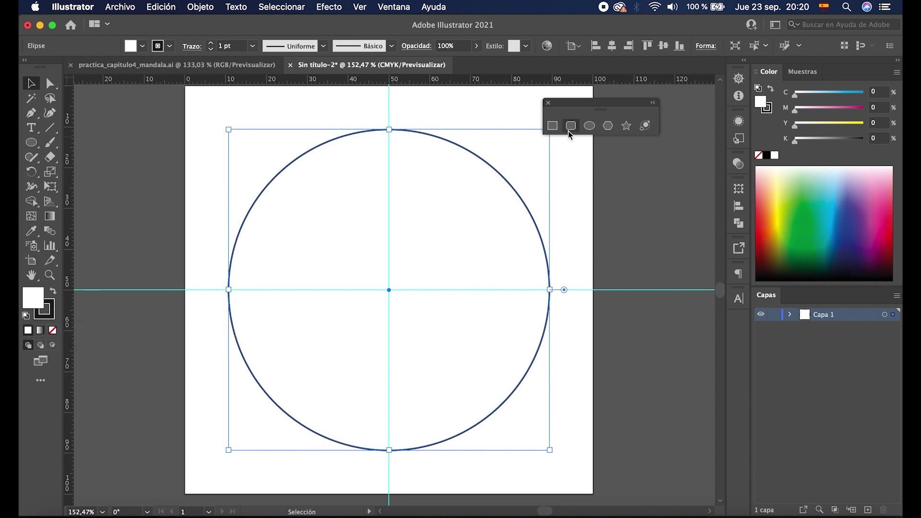
# Deselect the circle and draw a smaller concentric circle about 71 mm in diameter from the guide intersection.
pyautogui.click(590, 125)
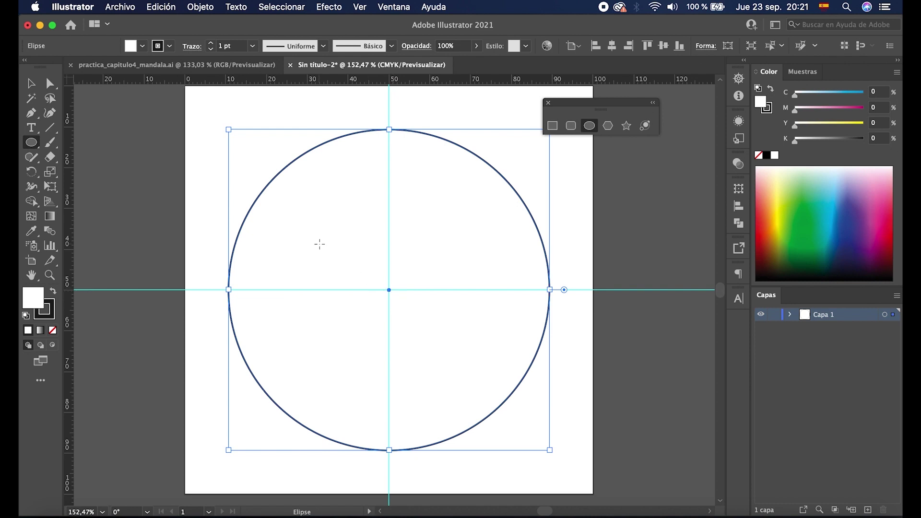
pyautogui.press('v')
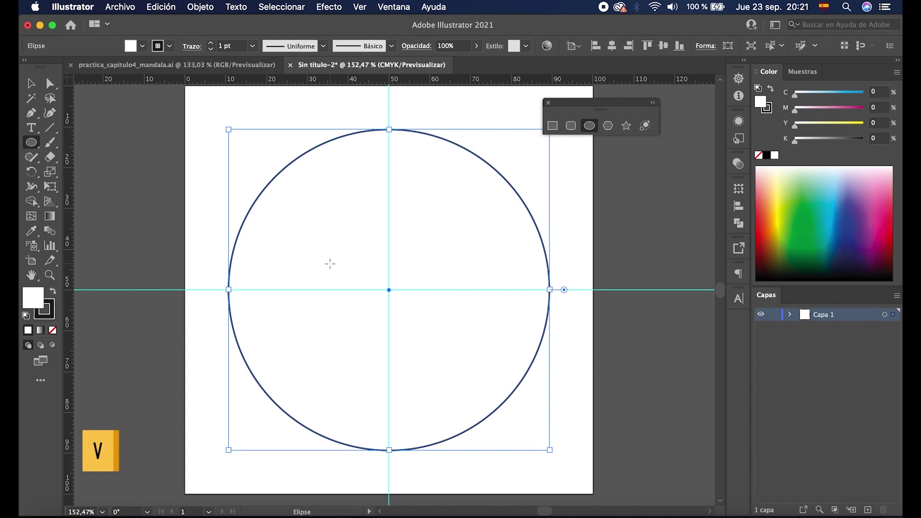
pyautogui.click(177, 245)
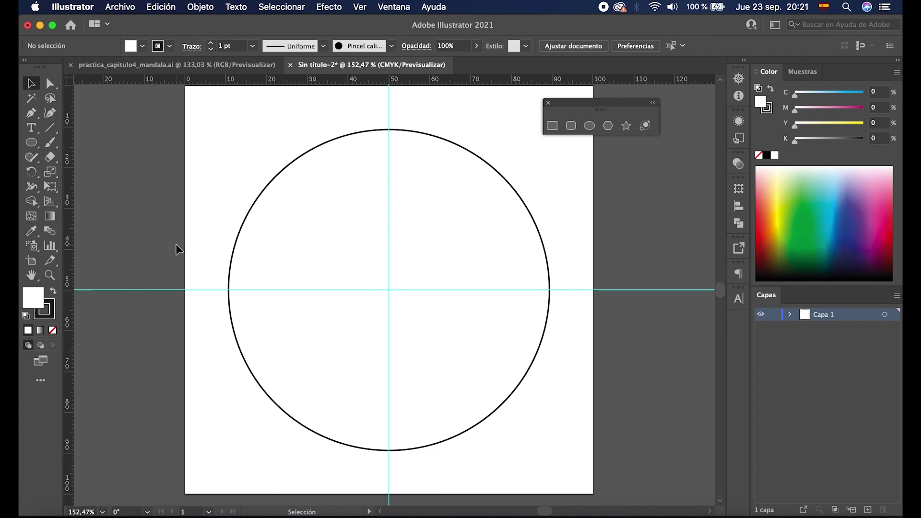
pyautogui.press('l')
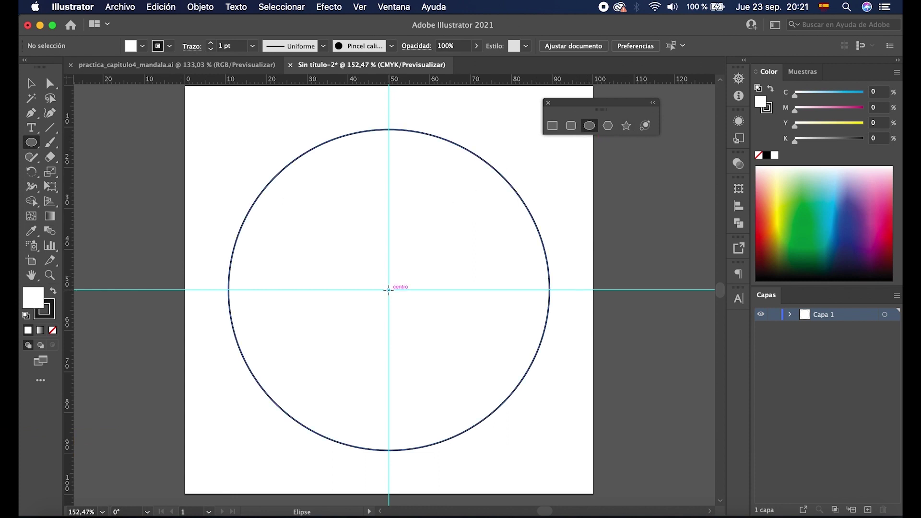
pyautogui.moveTo(389, 290); pyautogui.dragTo(534, 179)
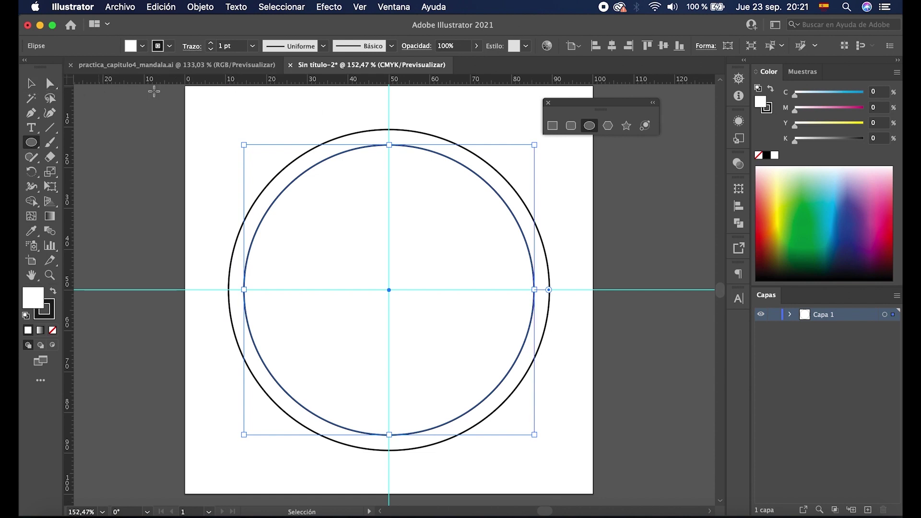
# Deselect everything and draw an upright rectangle about 35 × 62 mm from the guide intersection, its corners touching the inner circle.
pyautogui.click(552, 126)
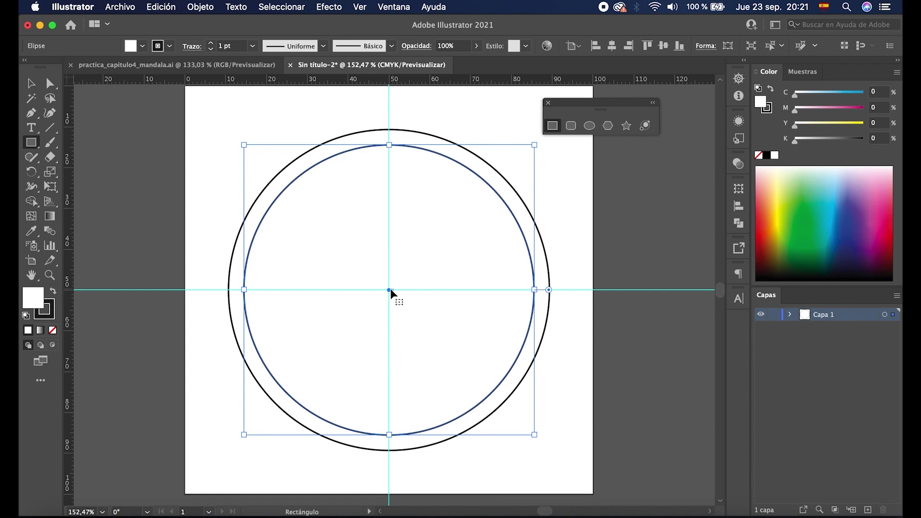
pyautogui.click(166, 9)
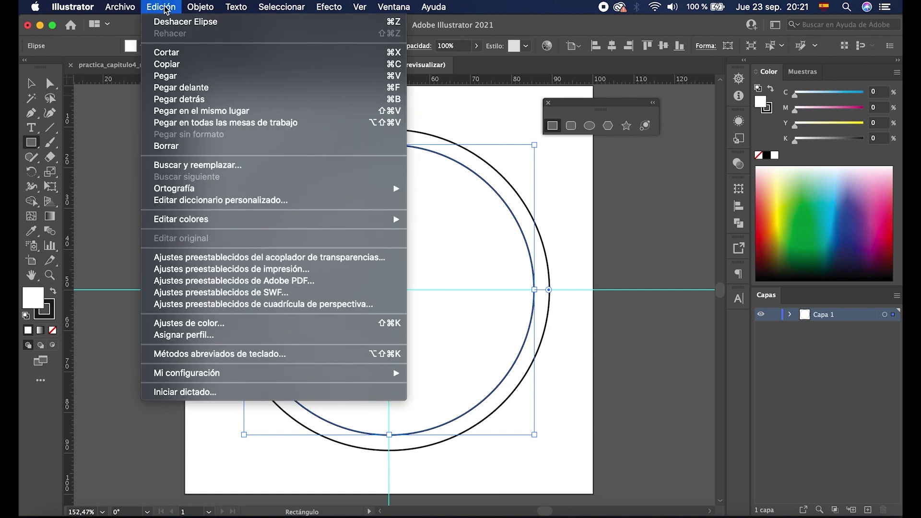
pyautogui.moveTo(292, 8)
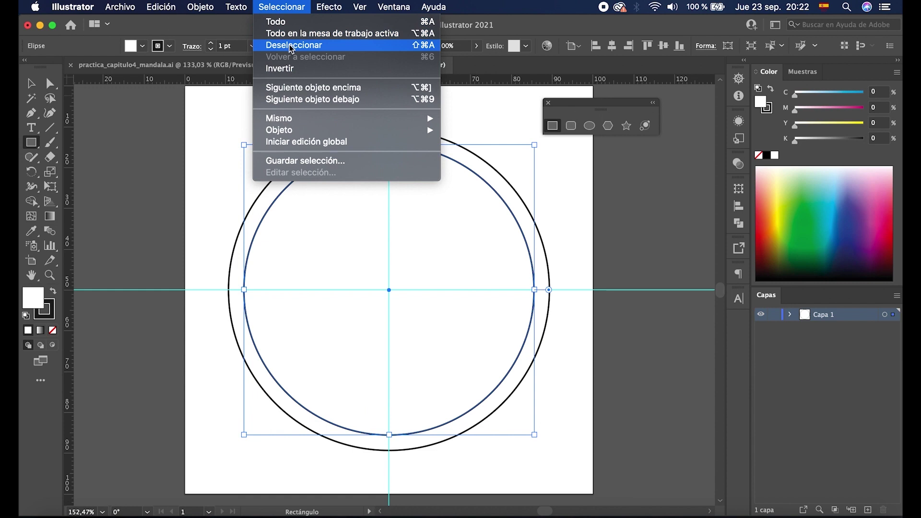
pyautogui.click(428, 49)
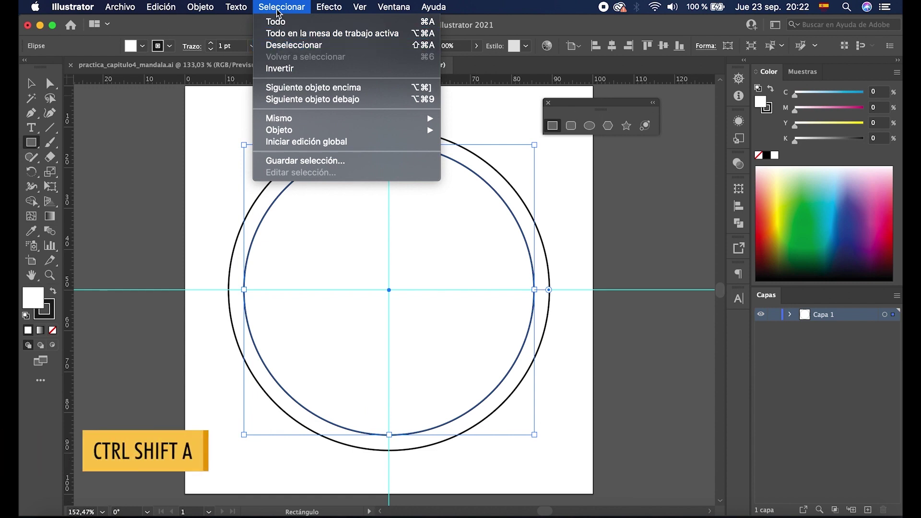
pyautogui.press('super+shift+a')
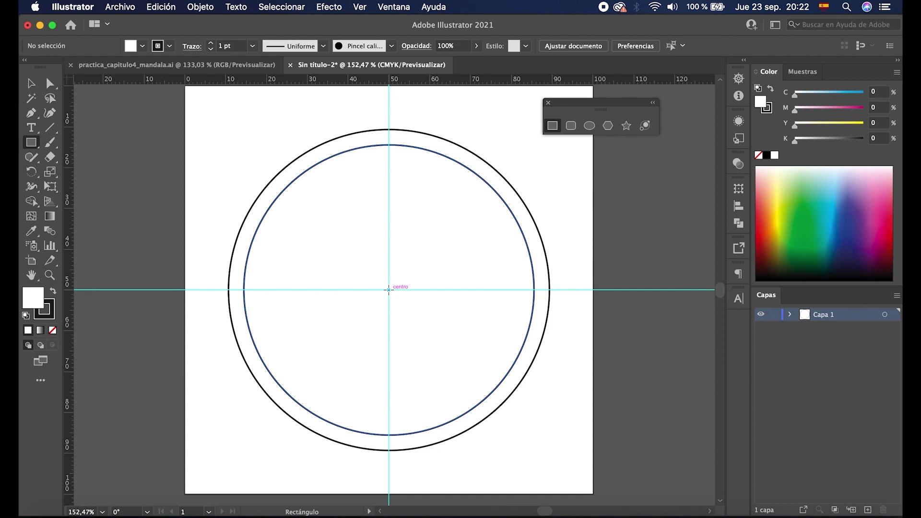
pyautogui.moveTo(389, 289); pyautogui.dragTo(460, 164)
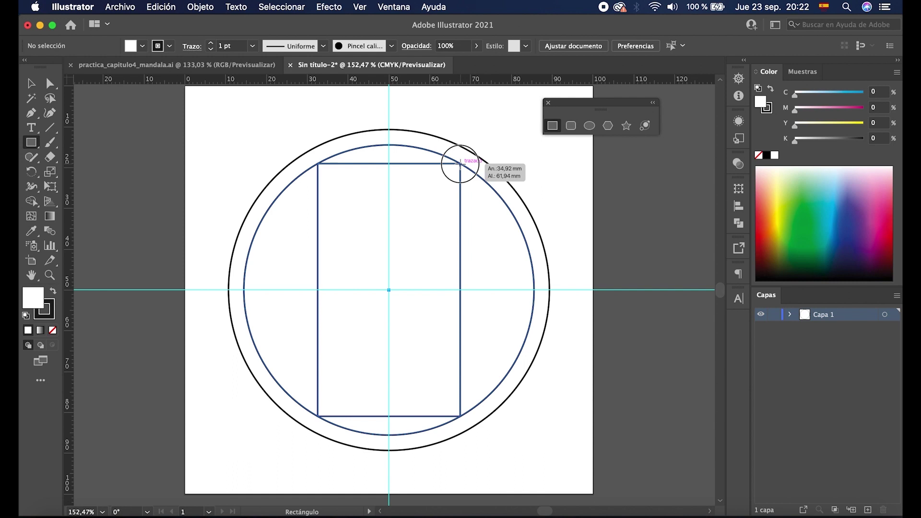
pyautogui.moveTo(460, 163); pyautogui.dragTo(460, 164)
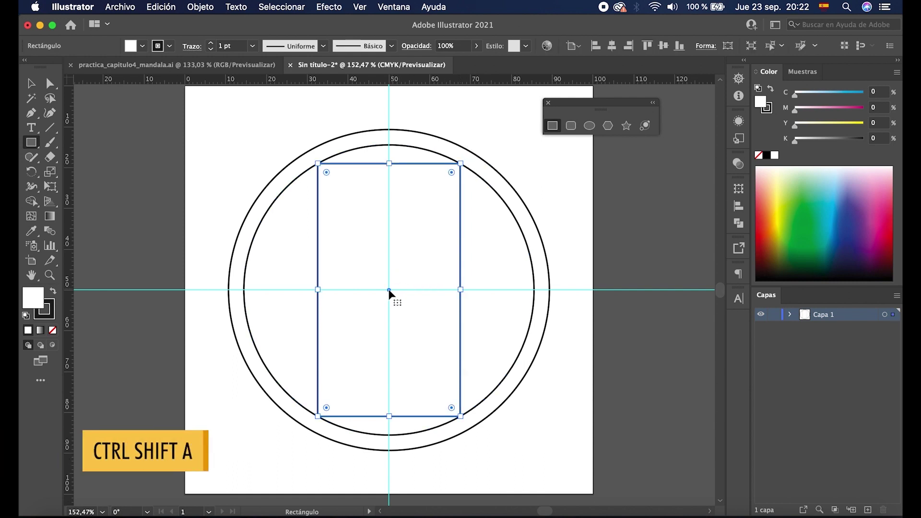
# Deselect the upright rectangle and draw a horizontal one about 62 × 35 mm from the centre, its corners touching the inner circle.
pyautogui.press('super+shift+a')
pyautogui.moveTo(388, 290); pyautogui.dragTo(514, 218)
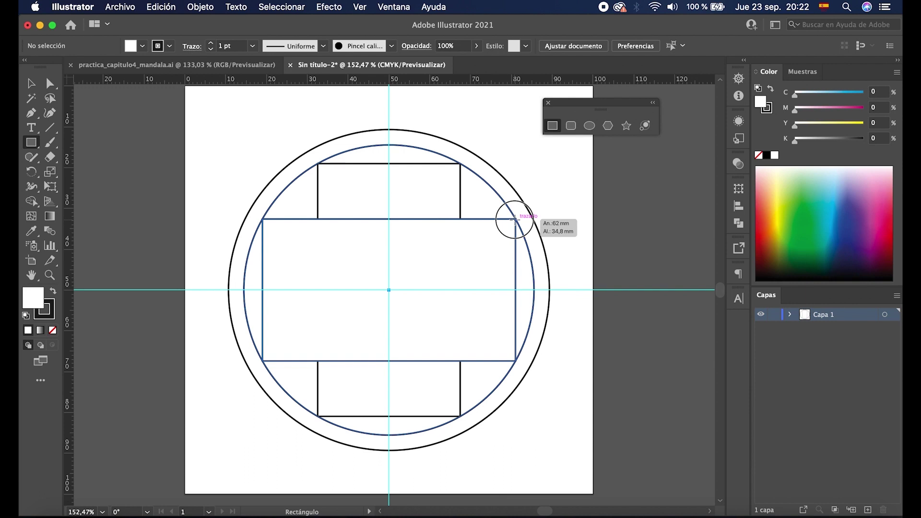
pyautogui.moveTo(514, 219); pyautogui.dragTo(515, 219)
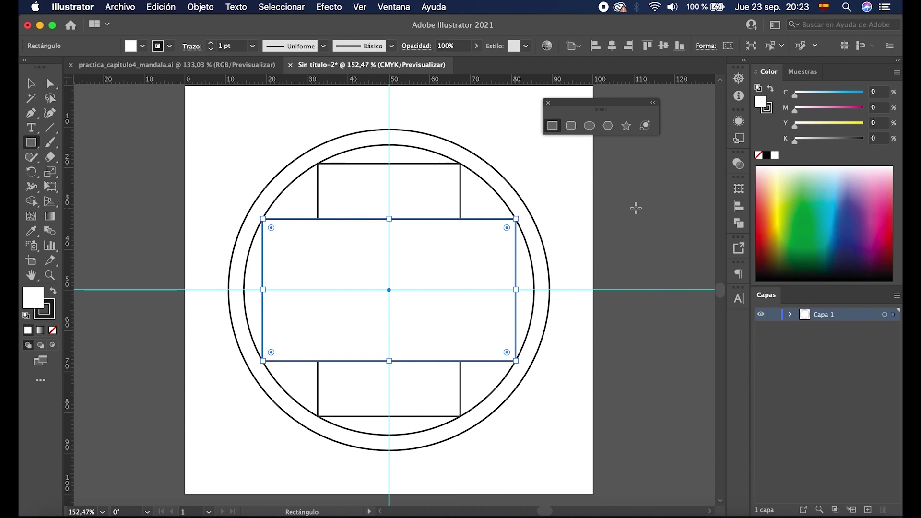
# Draw an upright eight-pointed star with aligned sides, about 70 mm wide, centred on the guides inside the inner circle.
pyautogui.click(626, 125)
pyautogui.click(338, 324)
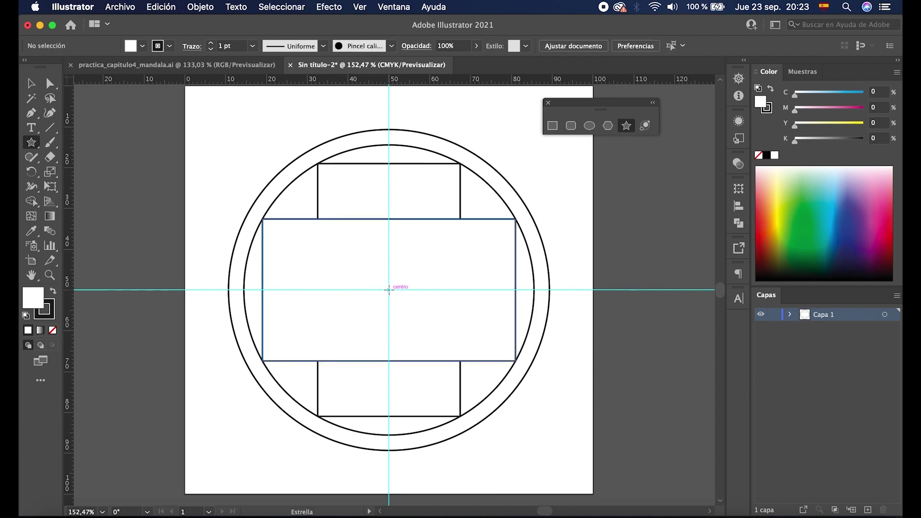
pyautogui.moveTo(389, 289); pyautogui.dragTo(490, 257)
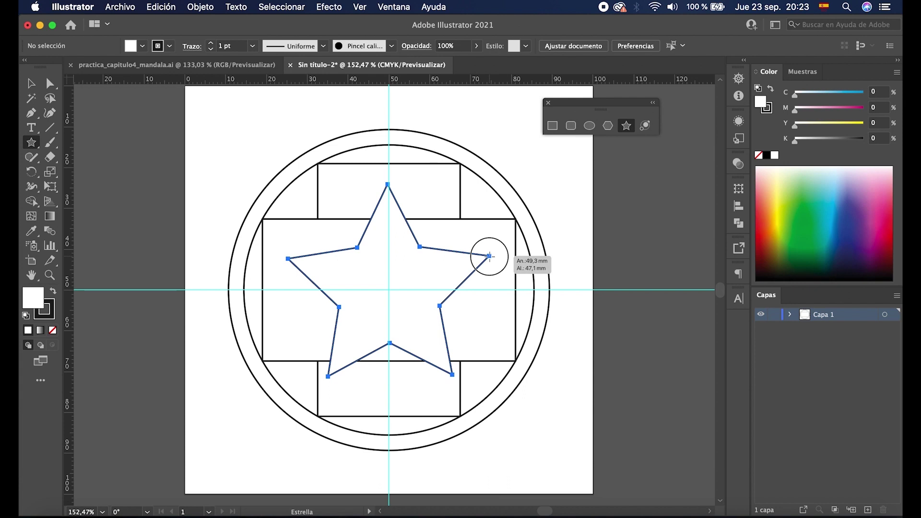
pyautogui.moveTo(490, 256); pyautogui.dragTo(489, 249)
pyautogui.press('Up')
pyautogui.press('Up')
pyautogui.press('Up')
pyautogui.press('shift')
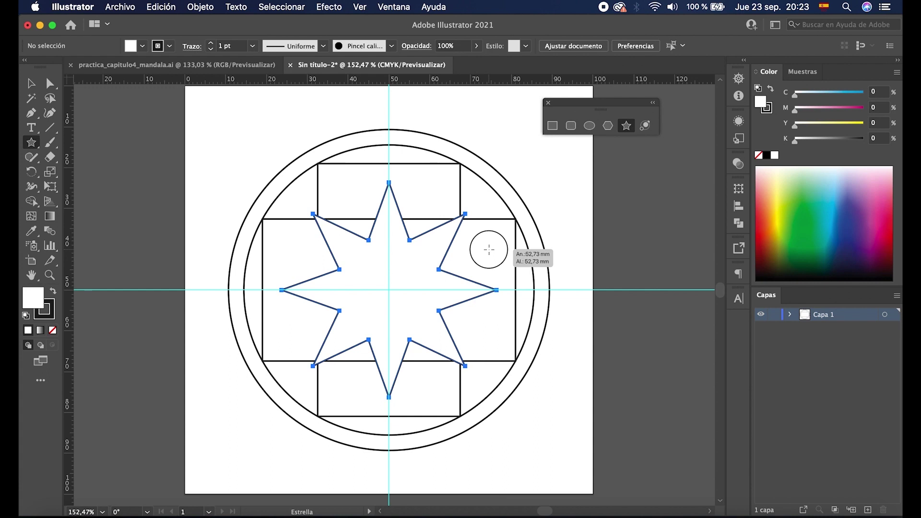
pyautogui.press('alt')
pyautogui.moveTo(489, 250); pyautogui.dragTo(527, 257)
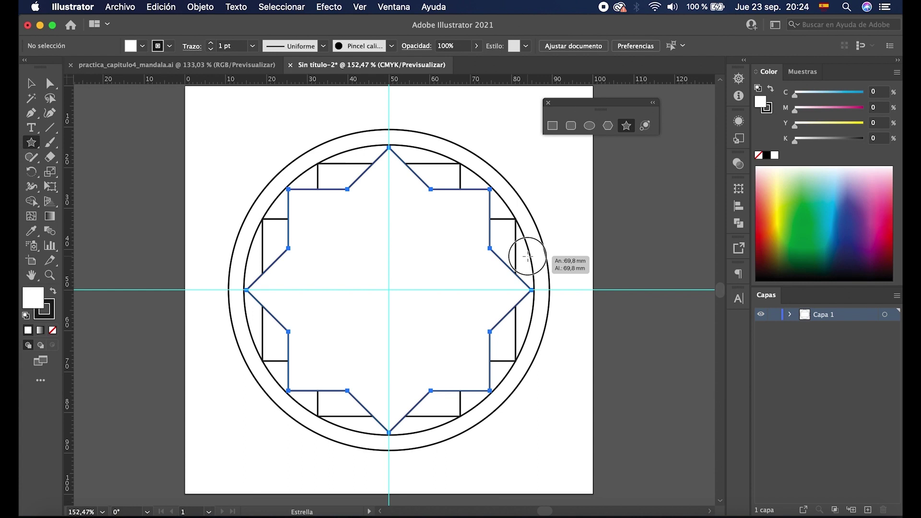
pyautogui.moveTo(527, 256); pyautogui.dragTo(528, 257)
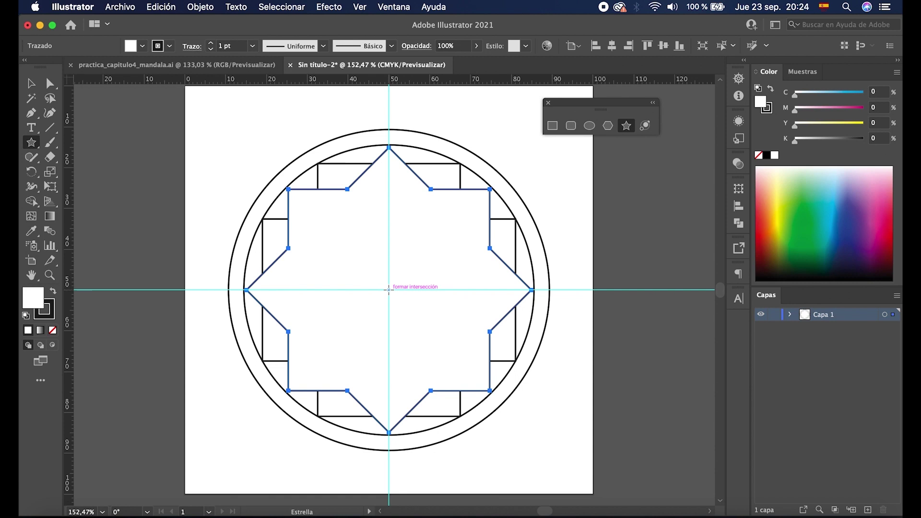
# Draw a second, smaller eight-pointed star about 62 mm wide from the same centre and deselect it.
pyautogui.moveTo(388, 289); pyautogui.dragTo(515, 290)
pyautogui.click(31, 83)
pyautogui.click(235, 156)
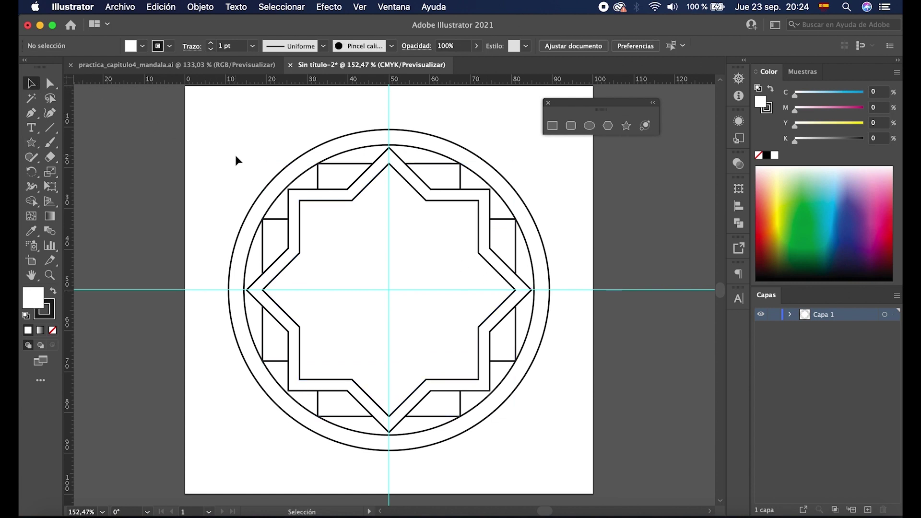
# Draw an upright octagon about 44 mm wide from the guide intersection, fitted inside the inner star.
pyautogui.click(608, 125)
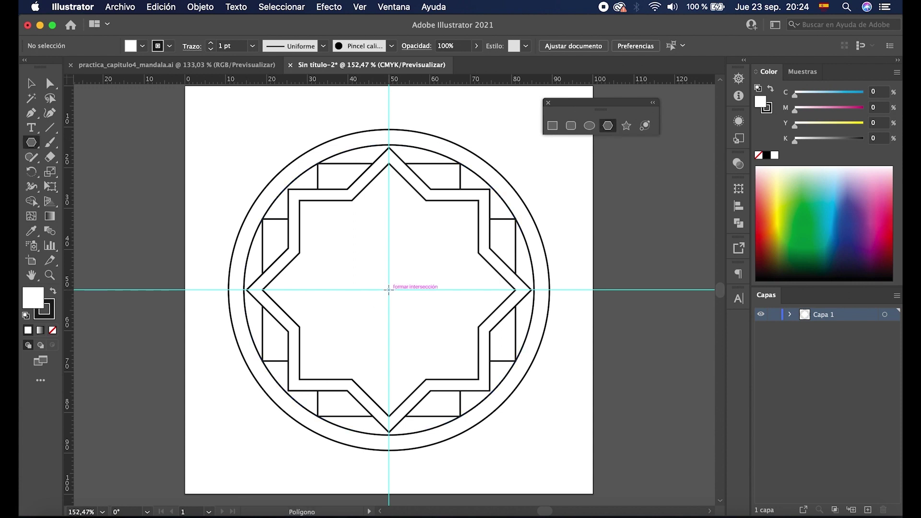
pyautogui.moveTo(389, 289); pyautogui.dragTo(458, 287)
pyautogui.moveTo(462, 288); pyautogui.dragTo(463, 287)
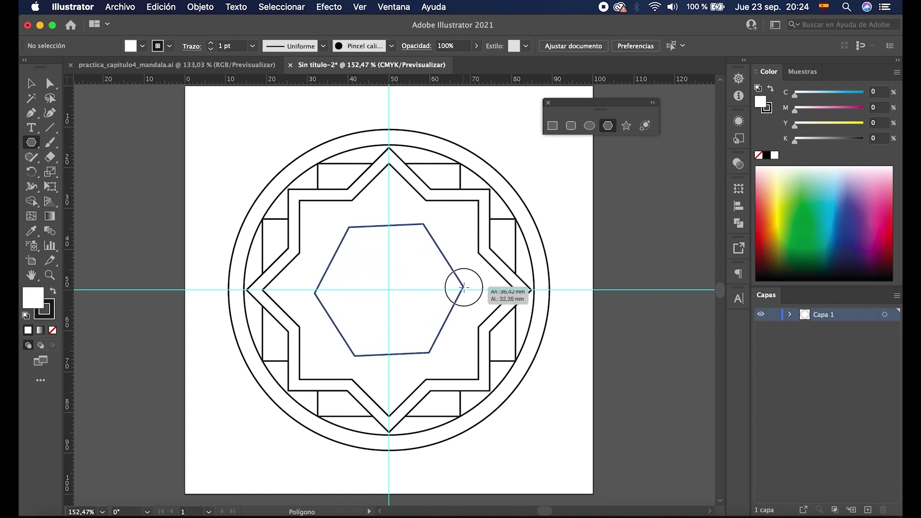
pyautogui.press('Up')
pyautogui.press('Down')
pyautogui.moveTo(464, 288); pyautogui.dragTo(486, 291)
pyautogui.press('Up')
pyautogui.press('Up')
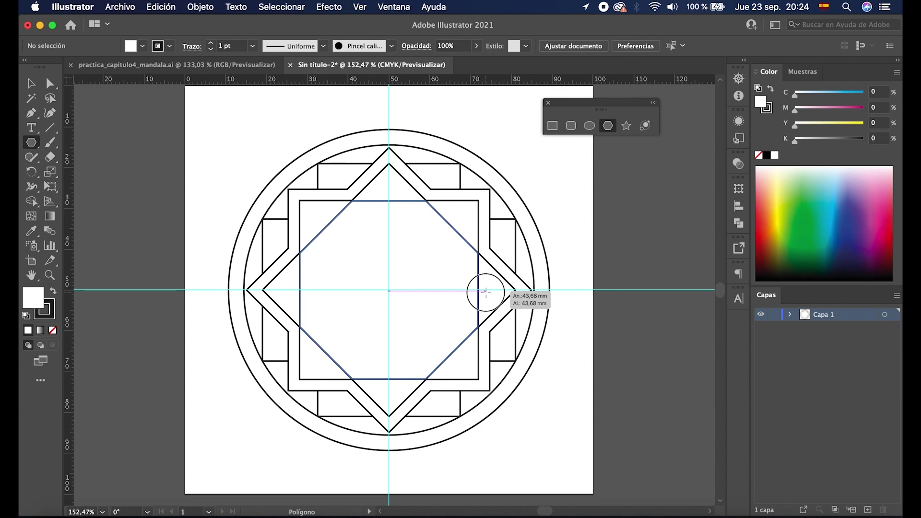
pyautogui.moveTo(486, 292); pyautogui.dragTo(486, 293)
pyautogui.press('shift')
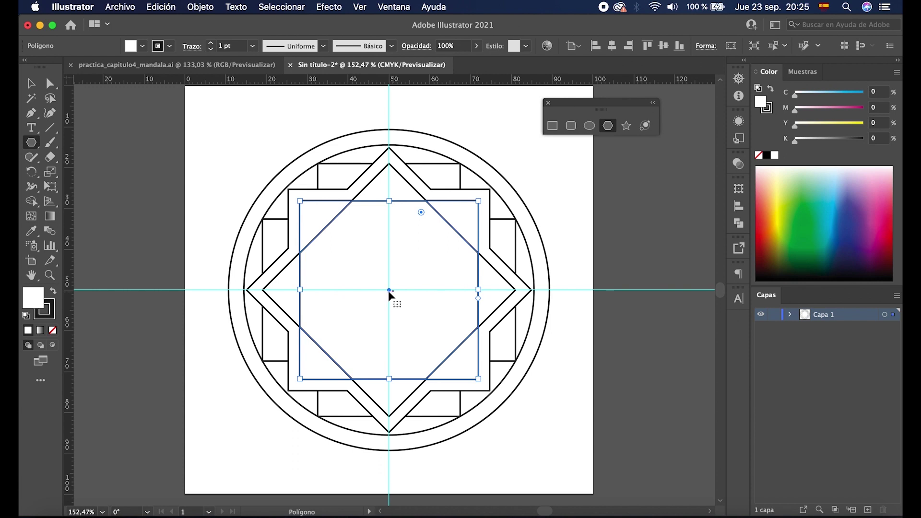
# Deselect the octagon, check the polygon's radius and side settings at the guide intersection, and cancel without creating a shape.
pyautogui.press('v')
pyautogui.click(555, 218)
pyautogui.click(607, 128)
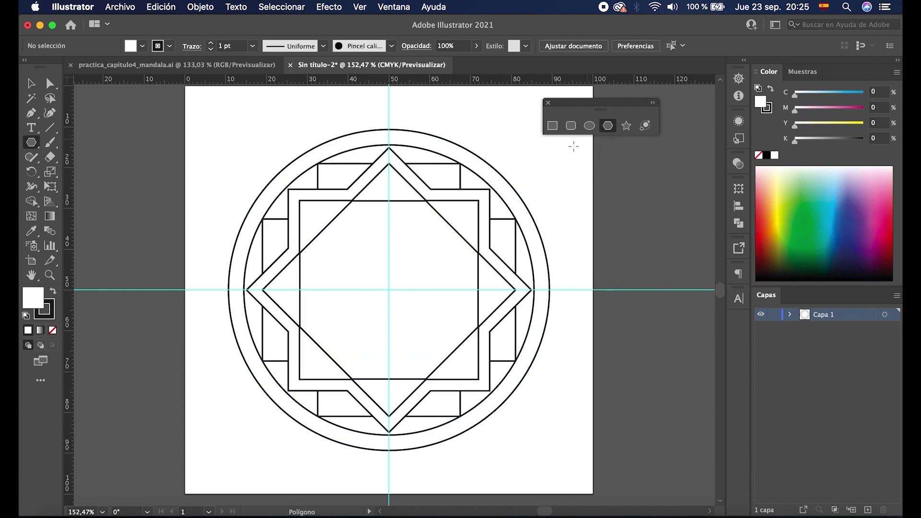
pyautogui.click(389, 290)
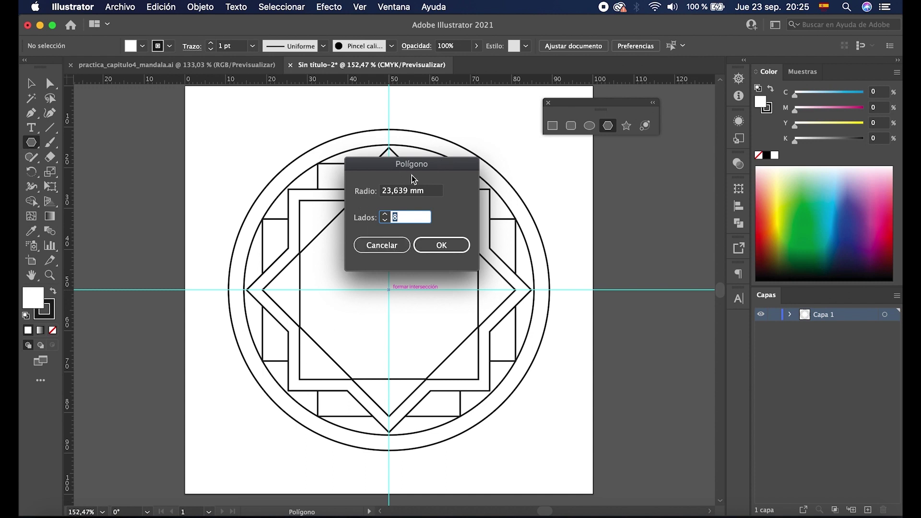
pyautogui.click(397, 246)
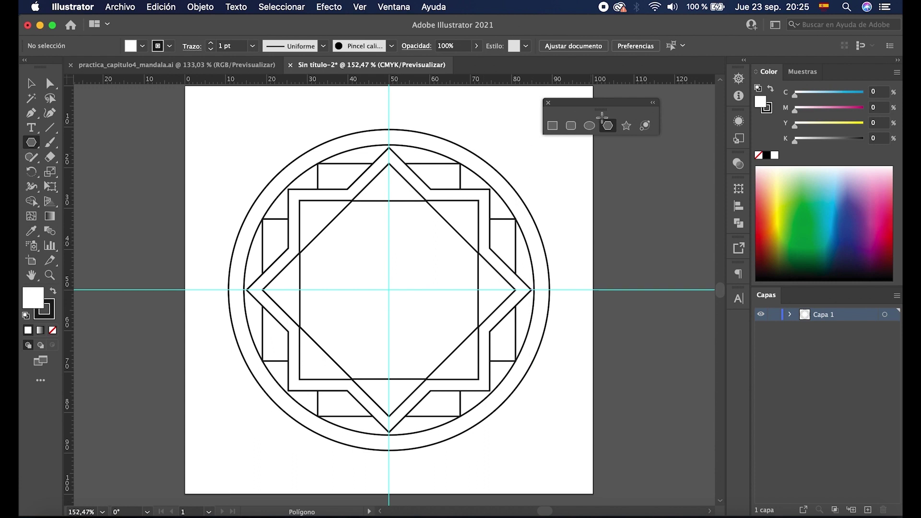
# Draw a circle about 33 mm in diameter from the guide intersection, inside the central octagon.
pyautogui.click(589, 126)
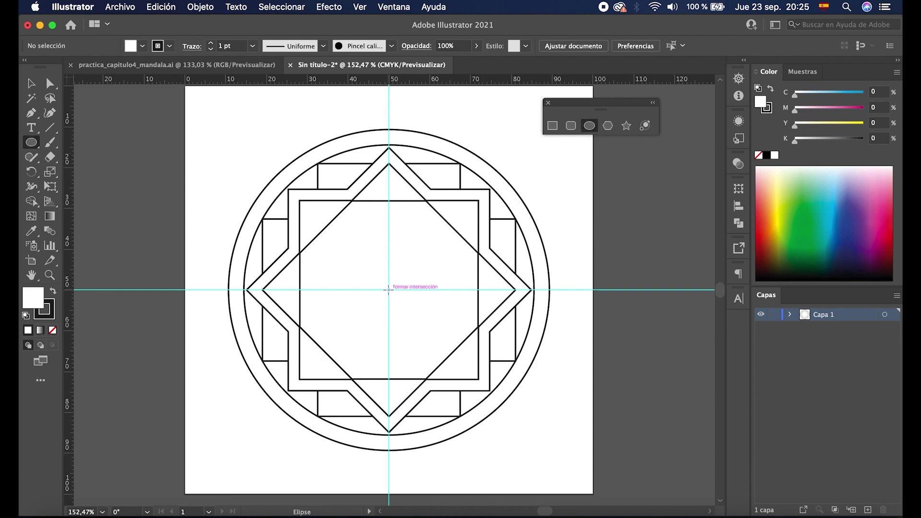
pyautogui.moveTo(388, 289); pyautogui.dragTo(456, 262)
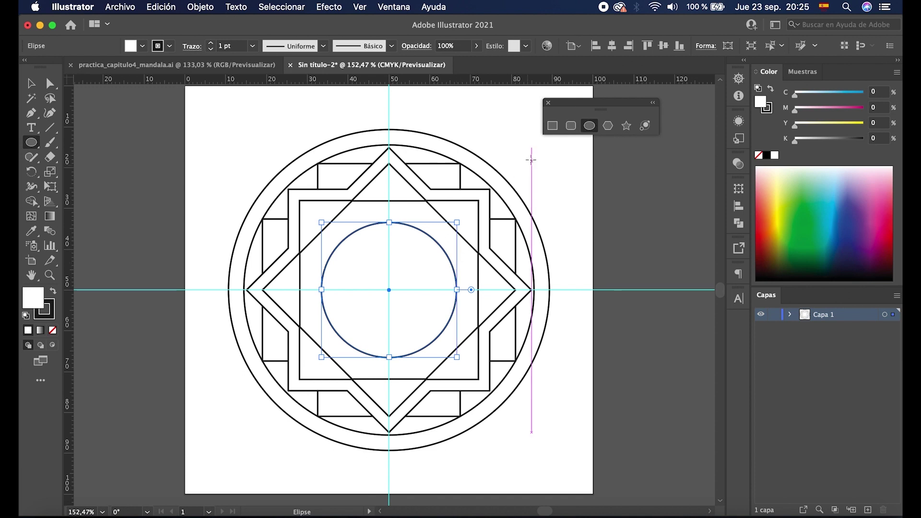
pyautogui.press('m')
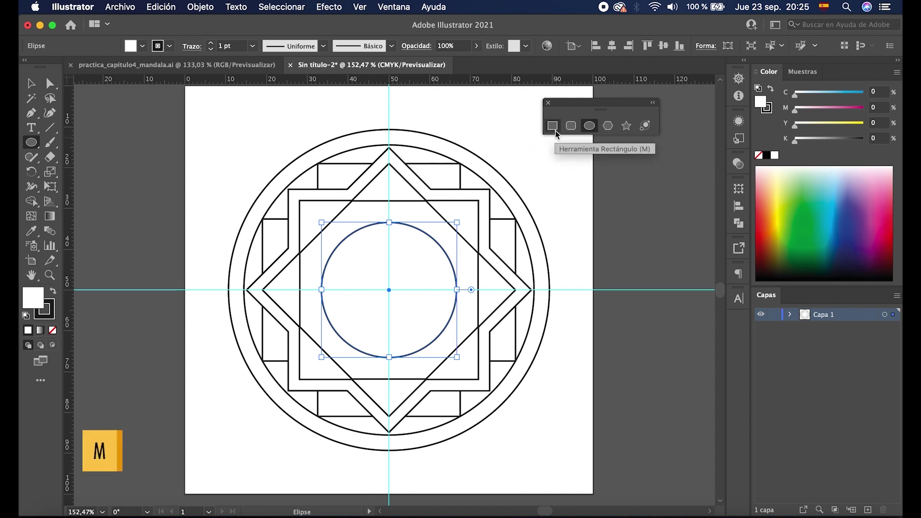
pyautogui.press('l')
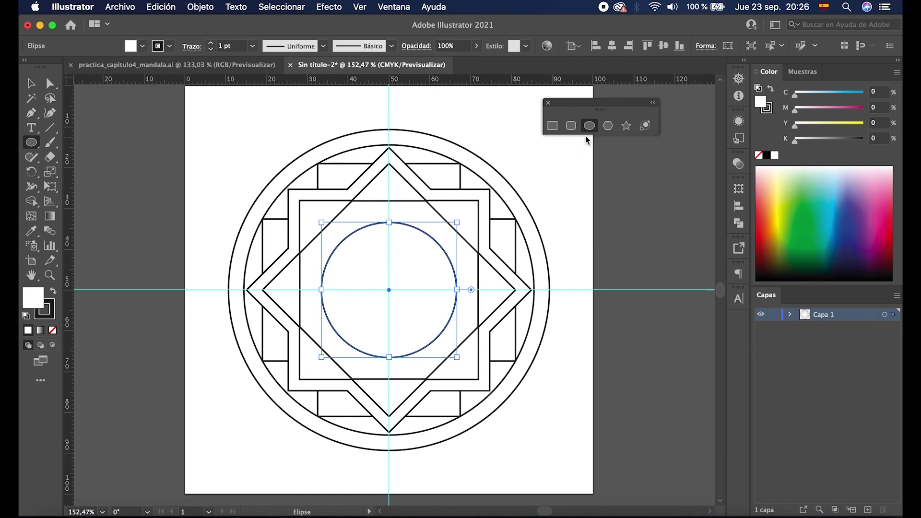
# Draw a four-pointed star about 54 mm wide from the centre, extending its outer points while keeping the inner radius fixed.
pyautogui.click(626, 126)
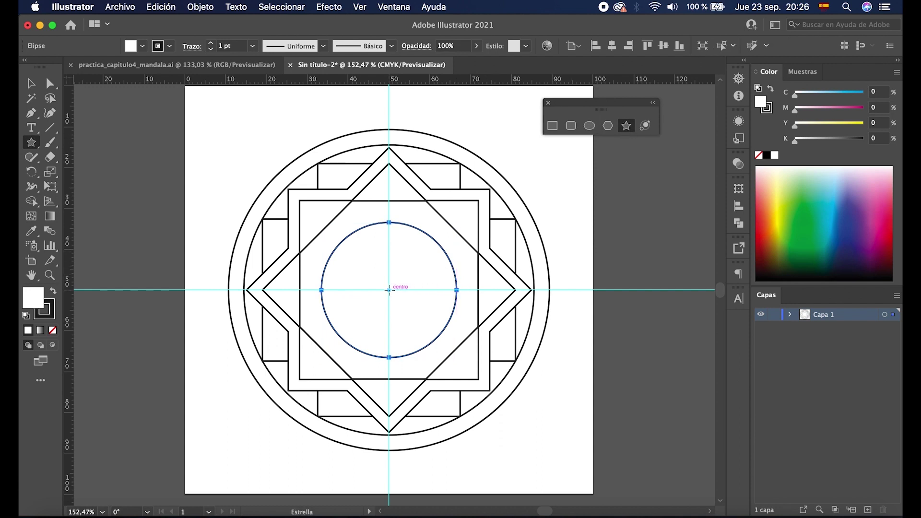
pyautogui.moveTo(390, 290)
pyautogui.mouseDown()
pyautogui.moveTo(432, 272)
pyautogui.moveTo(428, 289)
pyautogui.moveTo(453, 291)
pyautogui.moveTo(445, 291)
pyautogui.mouseUp()
pyautogui.press('Down')
pyautogui.press('Down')
pyautogui.press('Down')
pyautogui.press('Down')
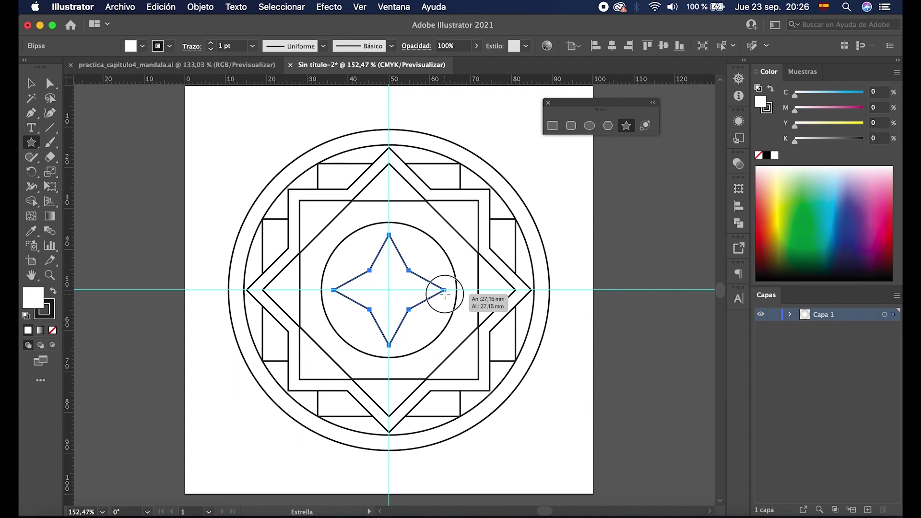
pyautogui.press('ctrl')
pyautogui.moveTo(445, 291); pyautogui.dragTo(500, 290)
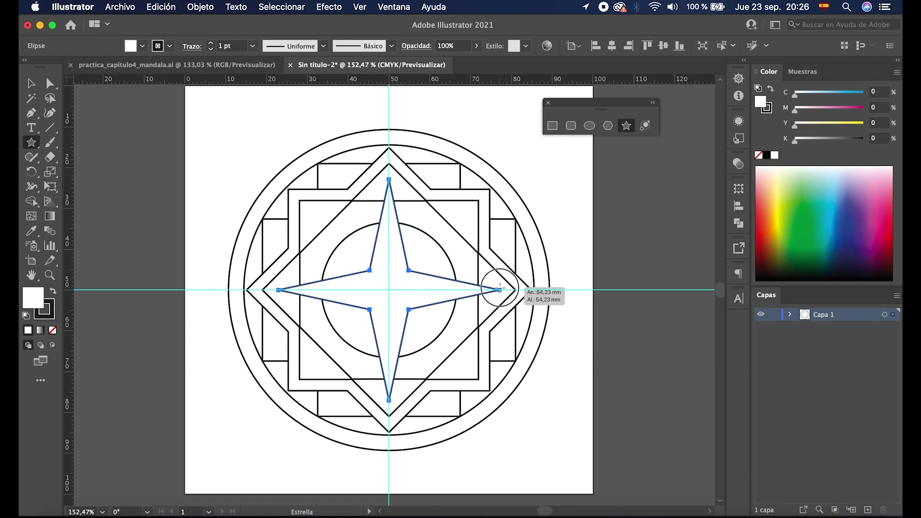
pyautogui.moveTo(500, 290); pyautogui.dragTo(499, 290)
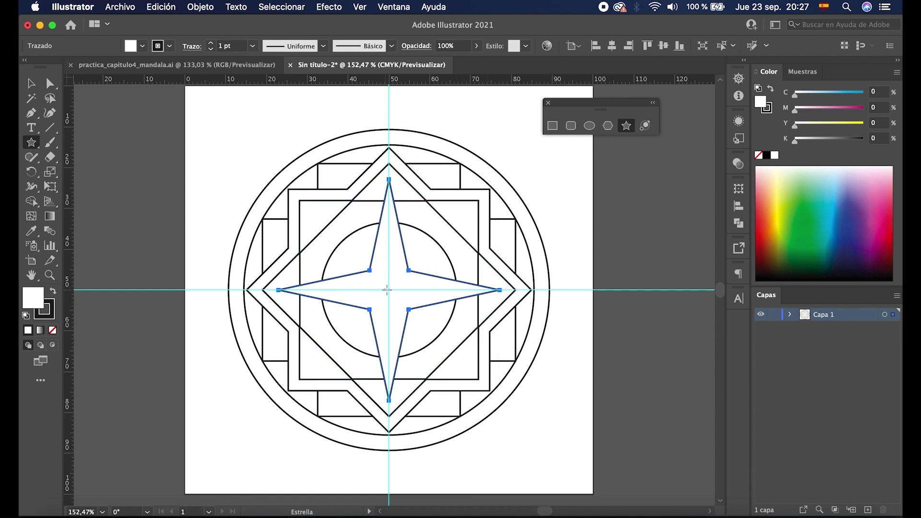
# Draw a smaller four-pointed star about 30 mm wide from the same centre and deselect it.
pyautogui.moveTo(389, 289); pyautogui.dragTo(445, 289)
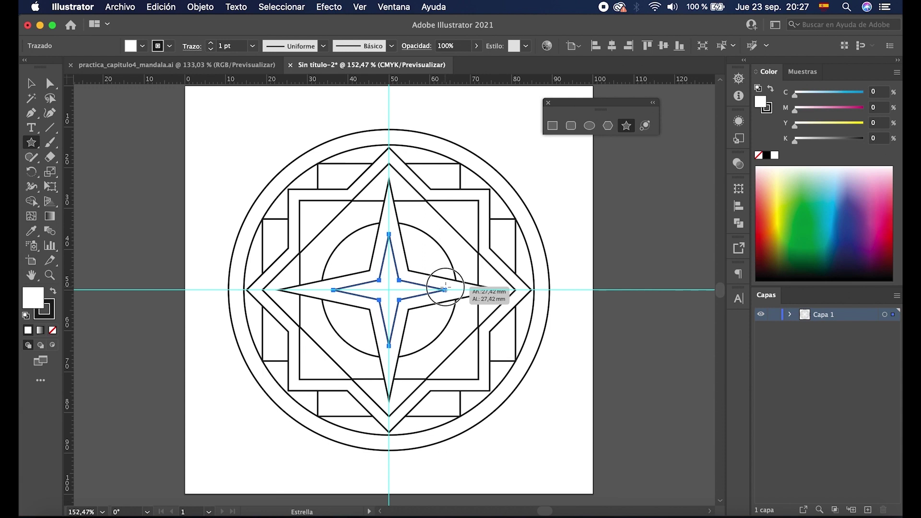
pyautogui.moveTo(445, 287)
pyautogui.mouseDown()
pyautogui.moveTo(424, 284)
pyautogui.moveTo(449, 288)
pyautogui.mouseUp()
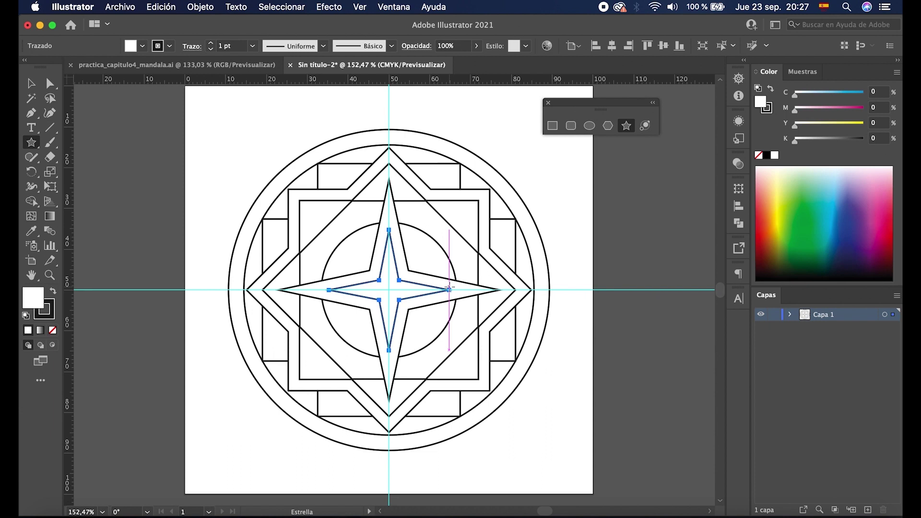
pyautogui.press('v')
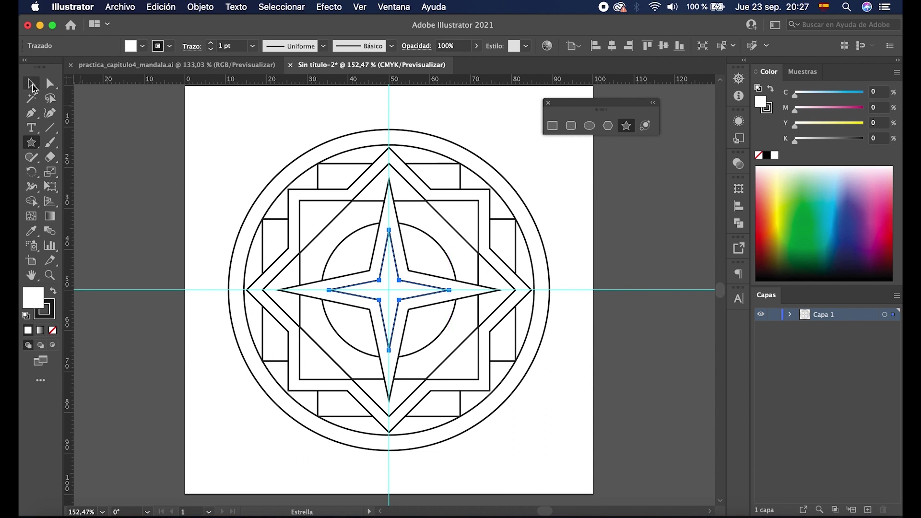
pyautogui.click(235, 189)
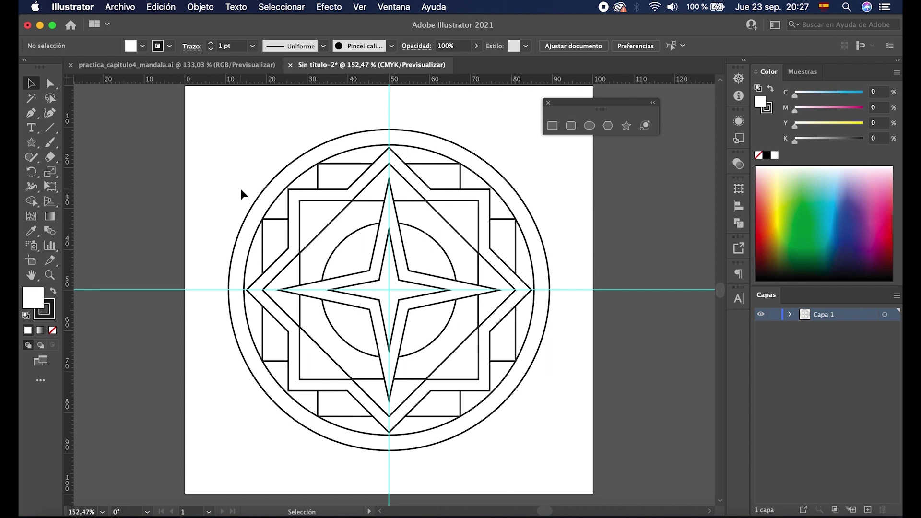
# Select all the mandala shapes together and open the object alignment settings.
pyautogui.click(253, 207)
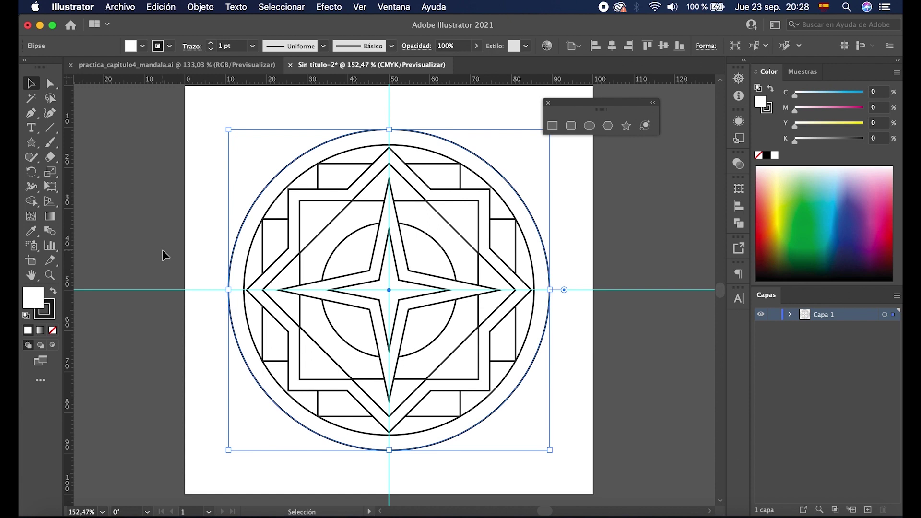
pyautogui.moveTo(162, 221); pyautogui.dragTo(612, 398)
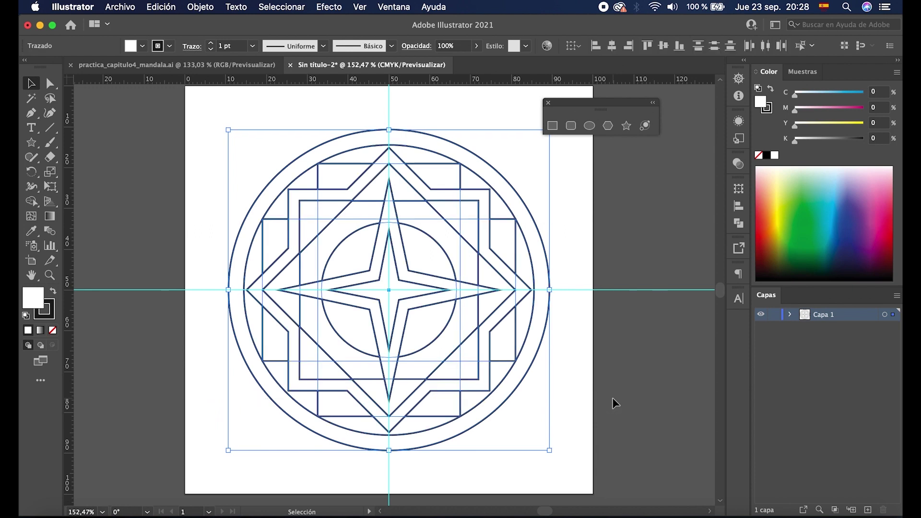
pyautogui.click(407, 7)
pyautogui.click(405, 169)
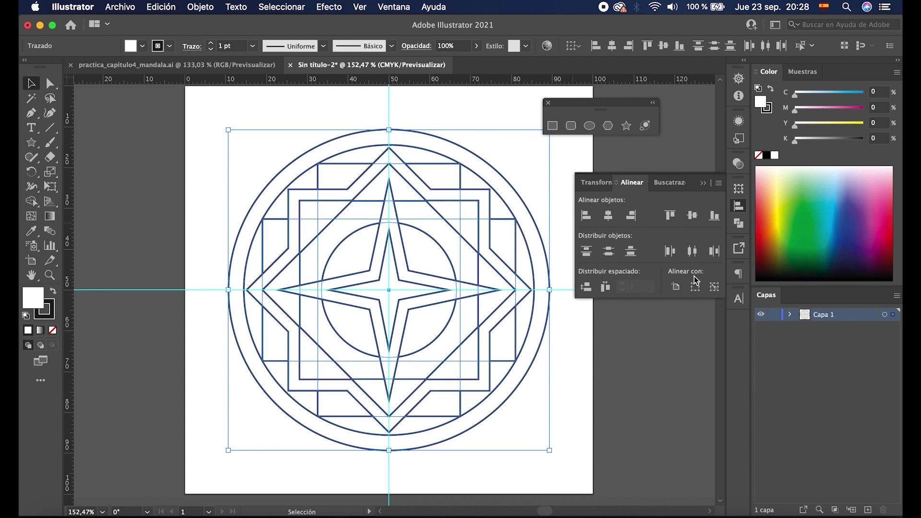
# Hide the additional alignment options and show them again.
pyautogui.click(718, 183)
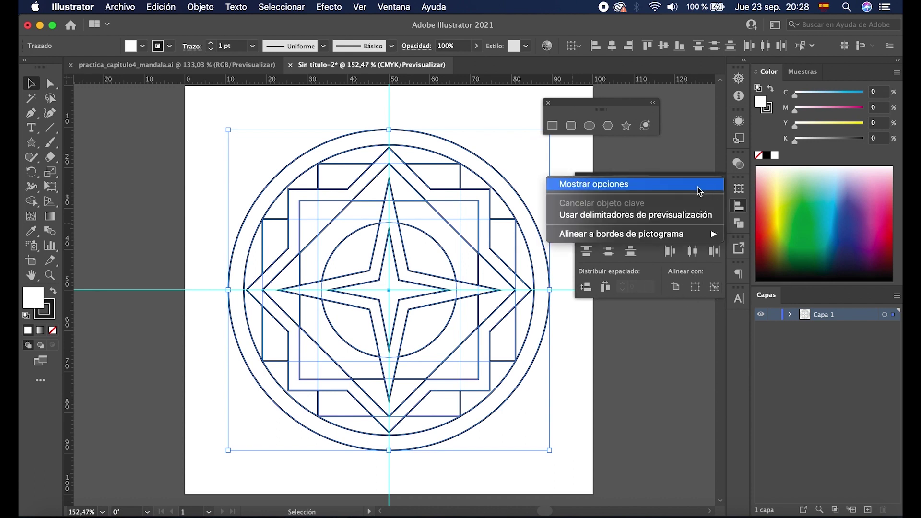
pyautogui.click(700, 191)
pyautogui.click(718, 184)
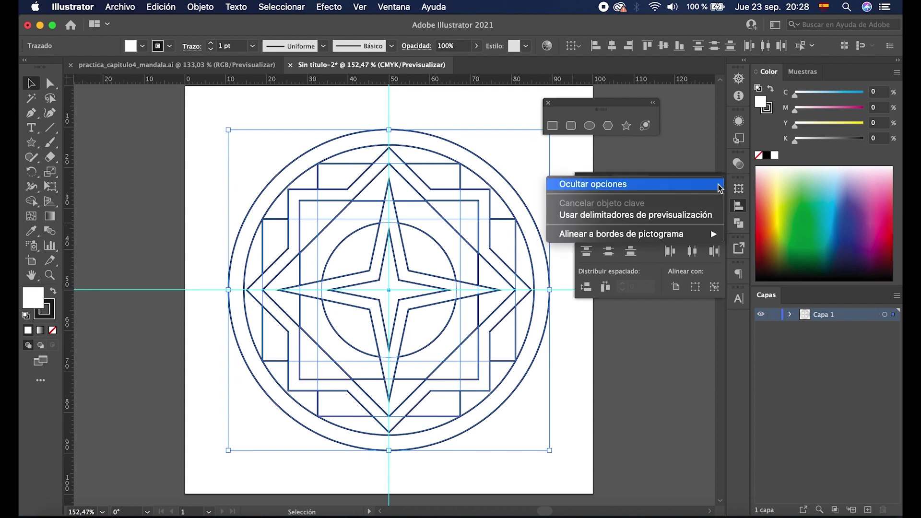
pyautogui.click(700, 187)
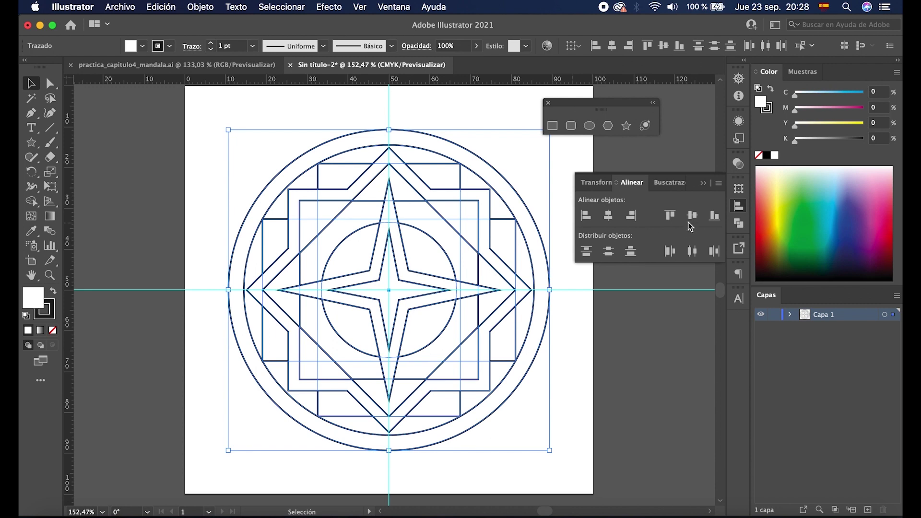
pyautogui.click(718, 184)
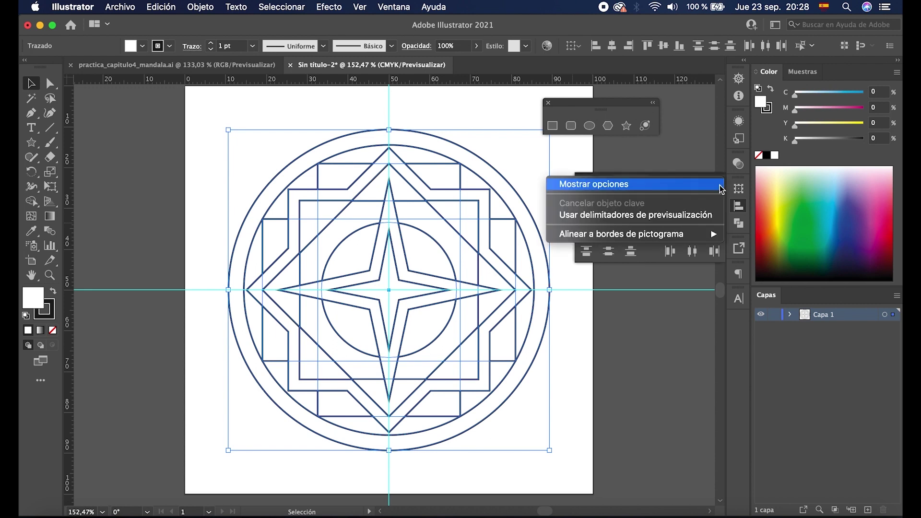
pyautogui.click(655, 187)
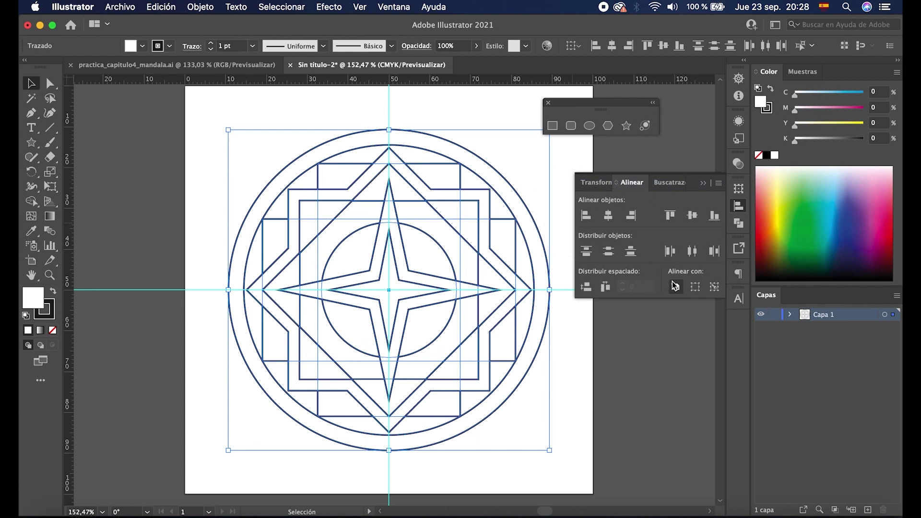
# Align the selected shapes to the artboard's horizontal centre, close the alignment settings and deselect everything.
pyautogui.click(677, 289)
pyautogui.click(608, 217)
pyautogui.click(703, 184)
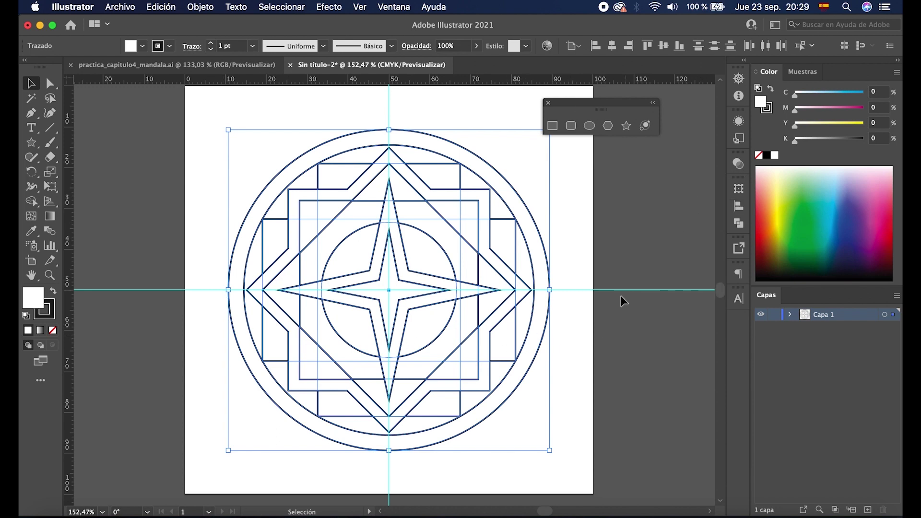
pyautogui.click(607, 326)
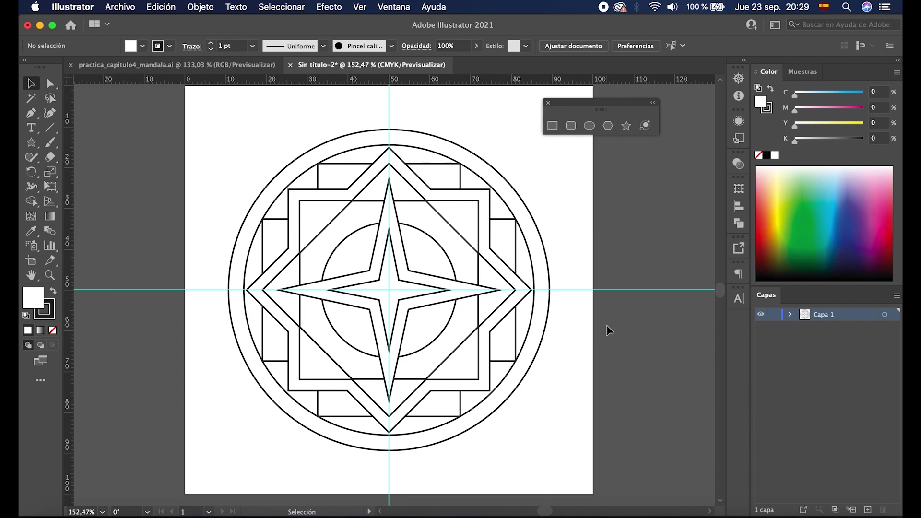